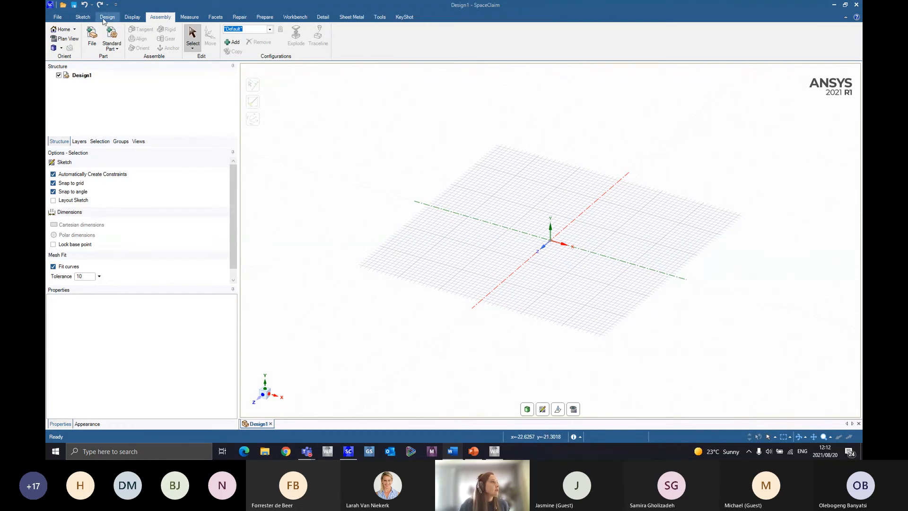
left_click(81, 17)
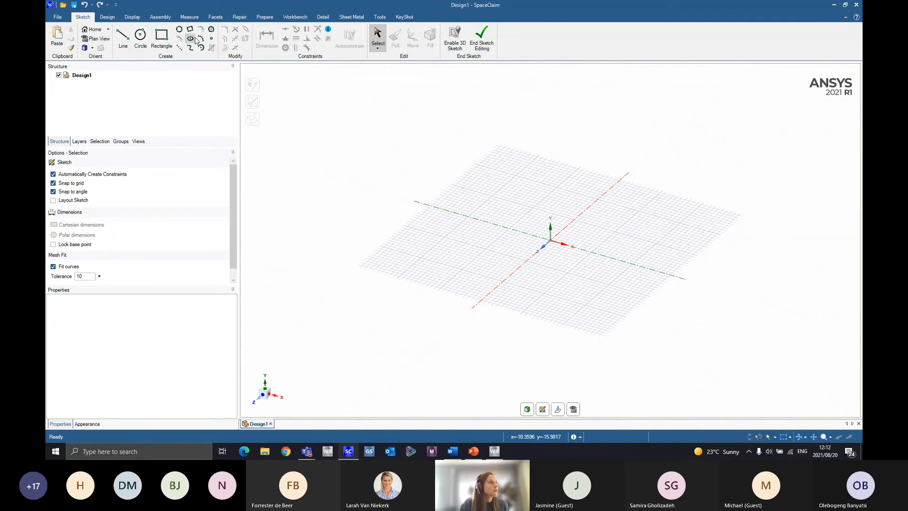
left_click(109, 18)
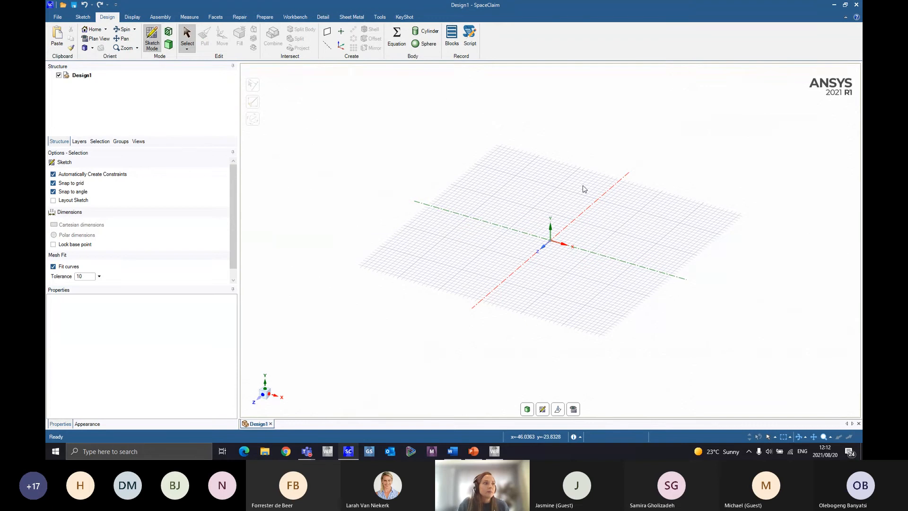
left_click(138, 19)
left_click(160, 18)
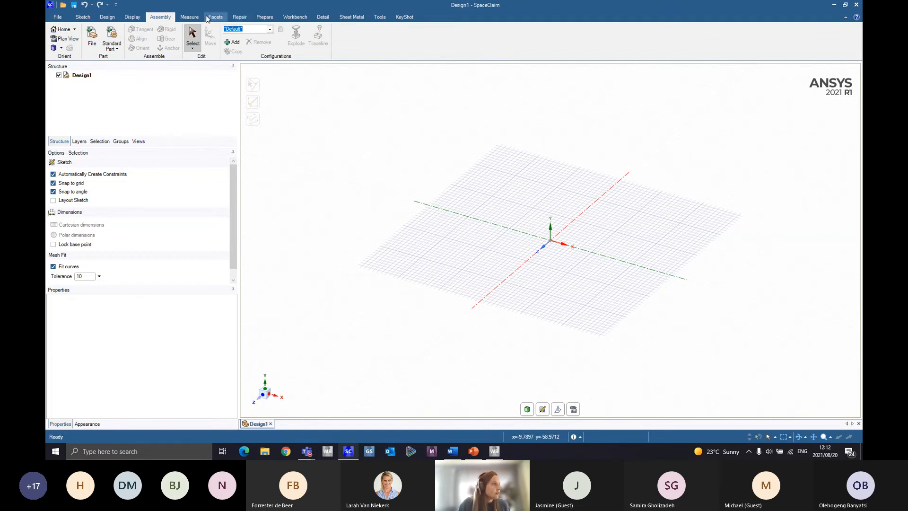
left_click(109, 17)
left_click(265, 18)
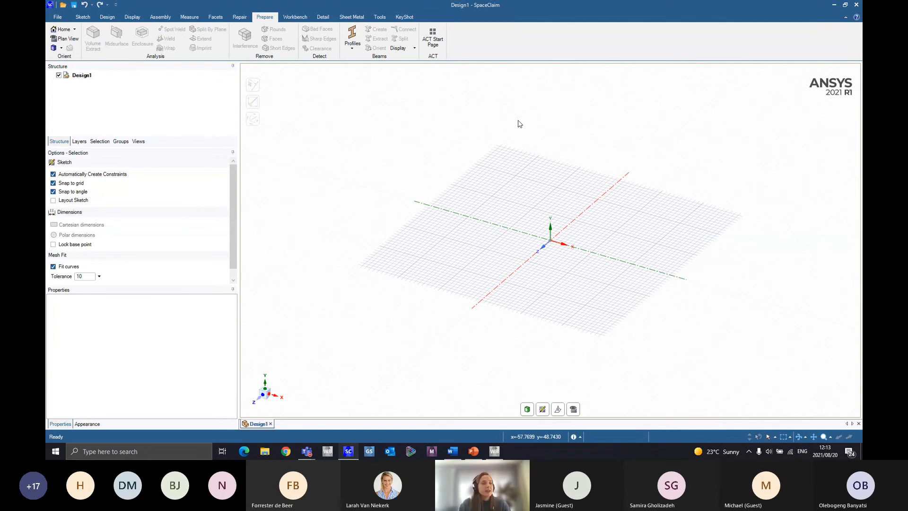
Open the Office Chair.scdoc file from the Desktop folder
left_click(50, 18)
left_click(67, 52)
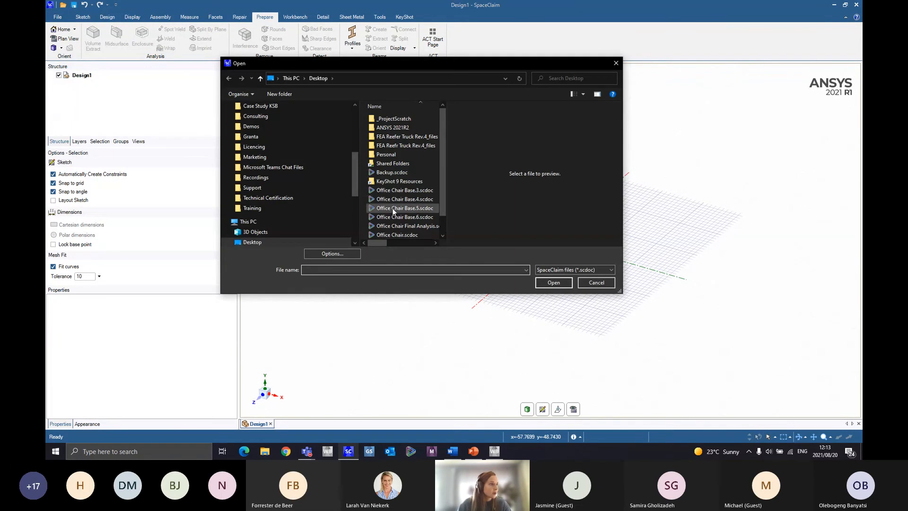
scroll(406, 218, "down", 1)
left_click(404, 216)
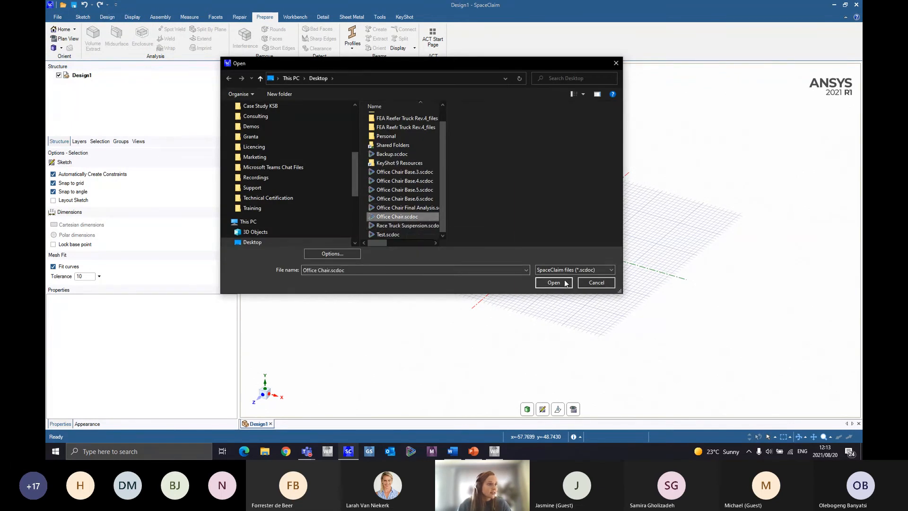
left_click(554, 283)
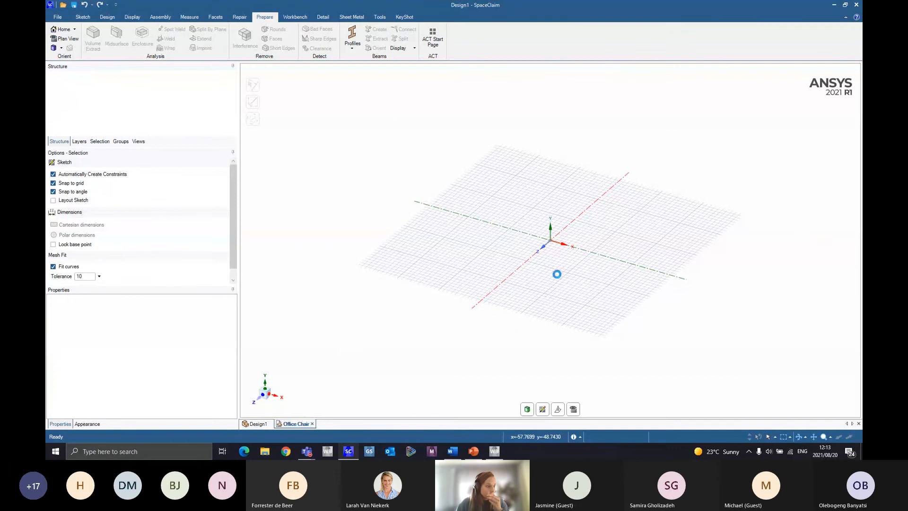
middle_click_drag(570, 287, 545, 227, "ctrl")
middle_click_drag(545, 228, 518, 222)
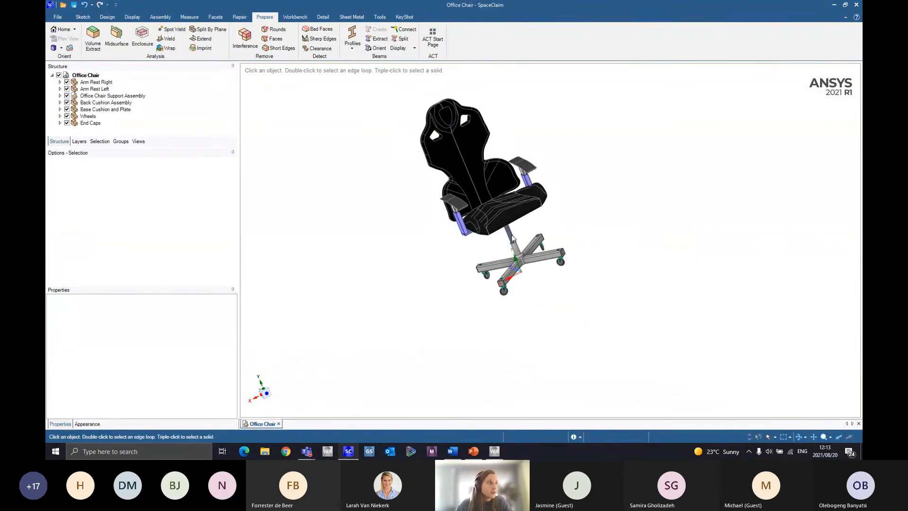
Review the file formats that can be opened, then dismiss the file selection without opening anything
left_click(57, 17)
left_click(695, 258)
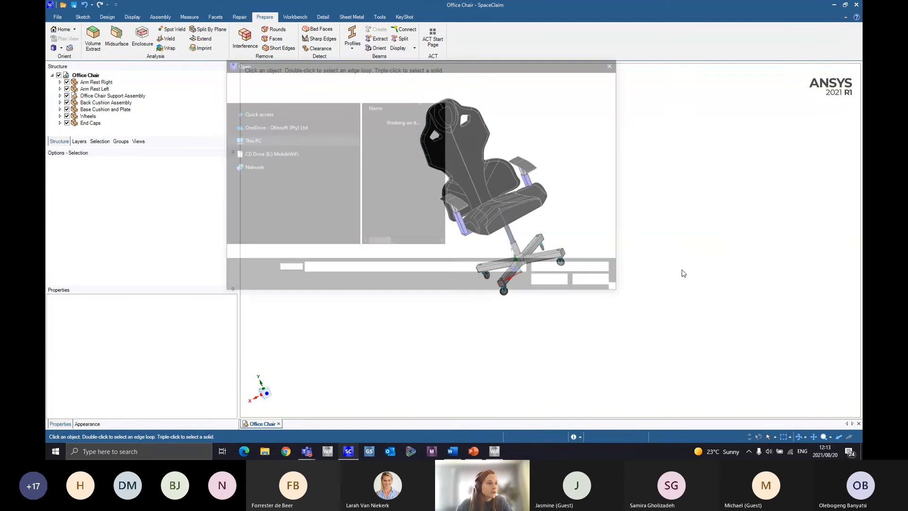
left_click(610, 270)
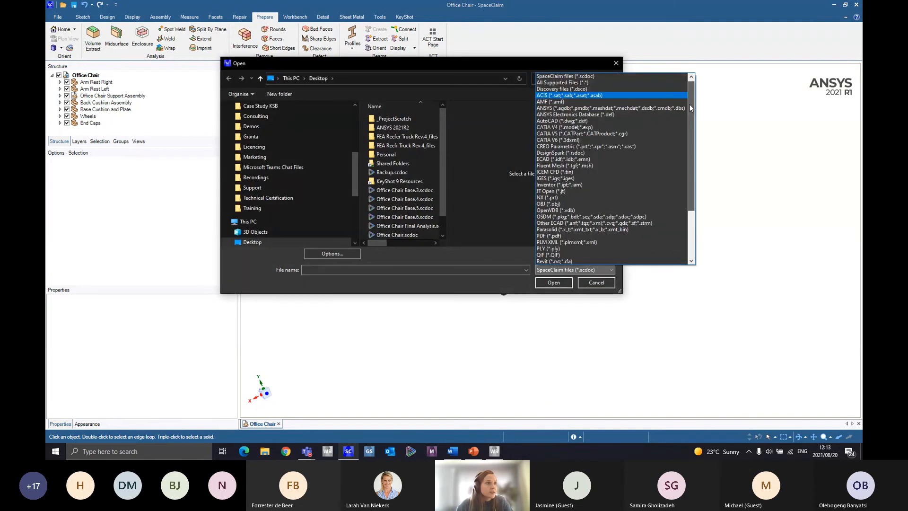
mouse_move(691, 98)
left_mouse_down()
mouse_move(692, 161)
mouse_move(685, 104)
left_mouse_up()
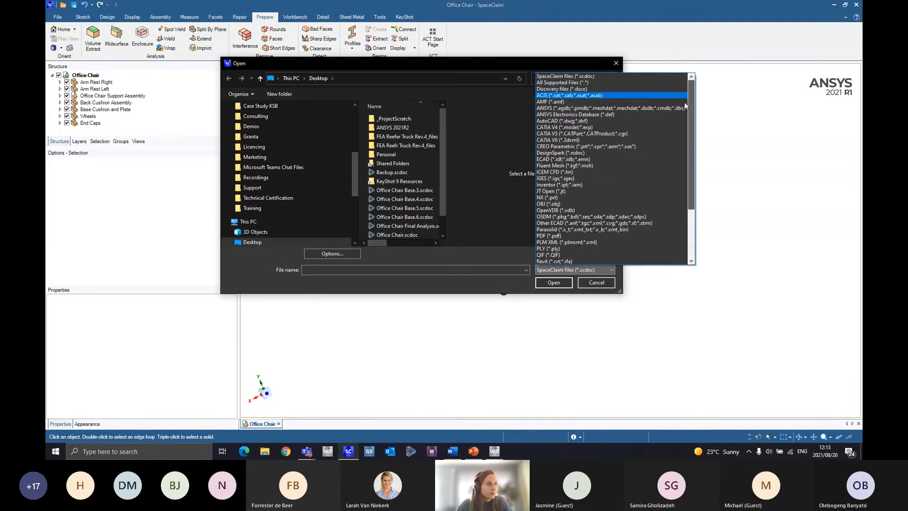
left_click(620, 328)
left_click(597, 283)
Examine the office chair model from several angles together with the top-level components in its structure
middle_click_drag(583, 272, 537, 200)
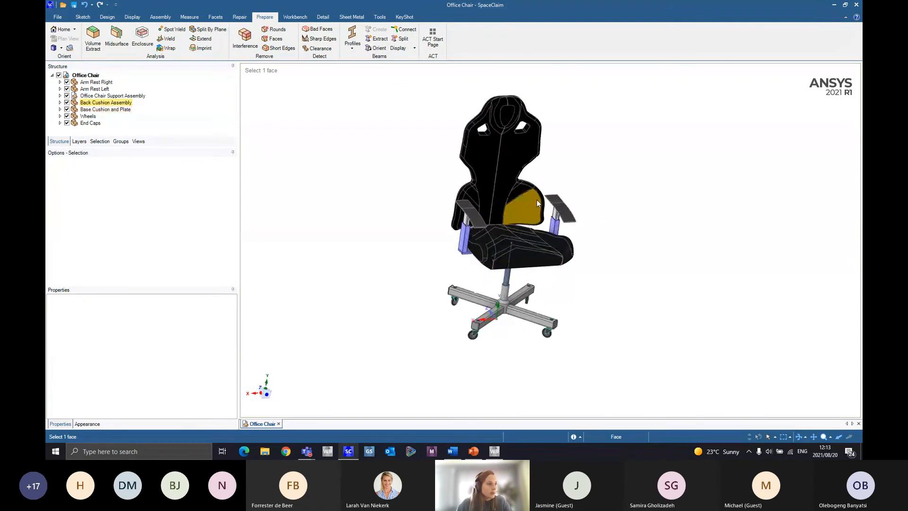
key("h")
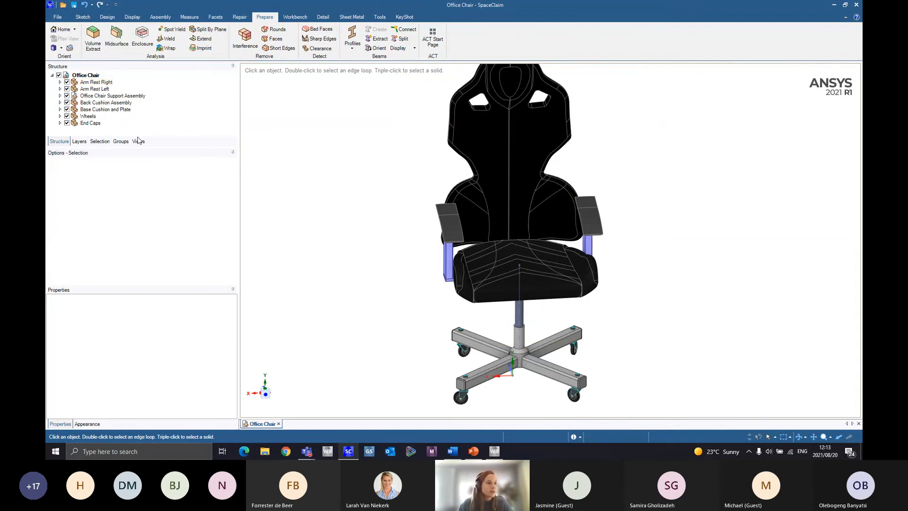
scroll(608, 243, "up", 2)
scroll(528, 263, "down", 4)
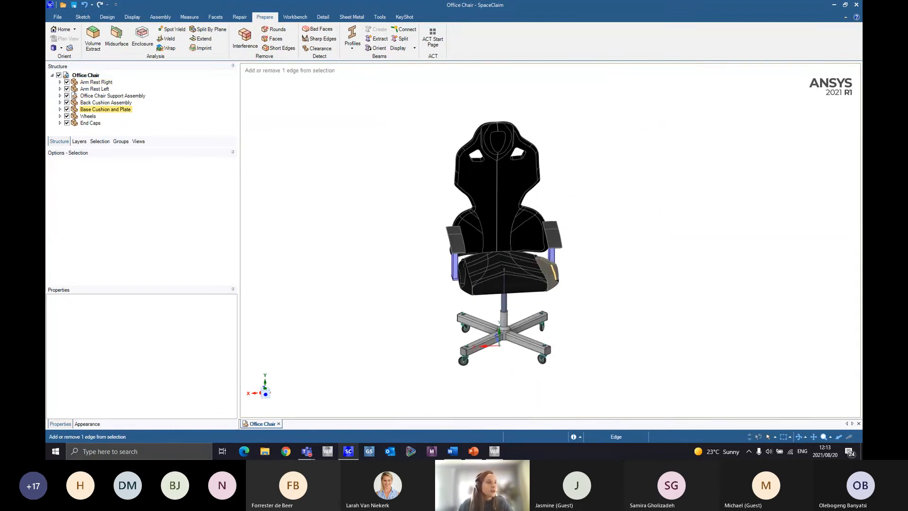
middle_click_drag(554, 272, 489, 253, "ctrl")
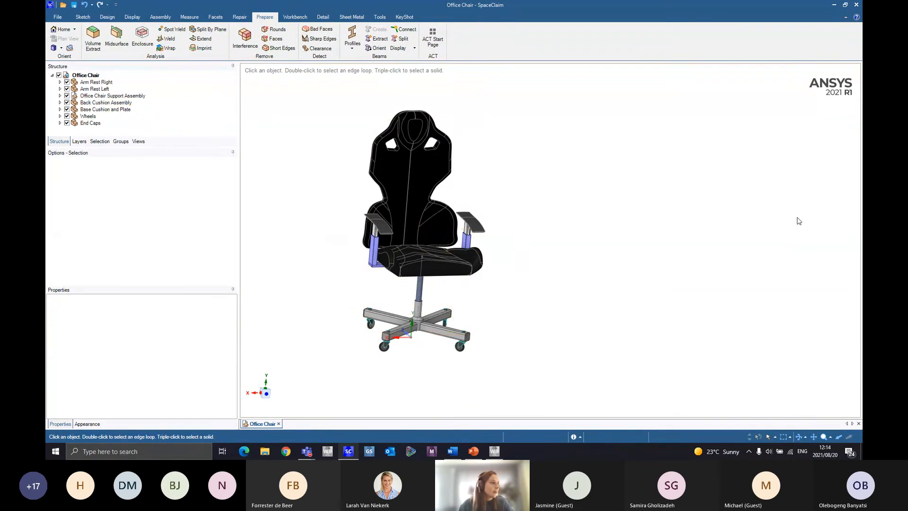
middle_click_drag(485, 240, 566, 237, "ctrl")
left_click(61, 123)
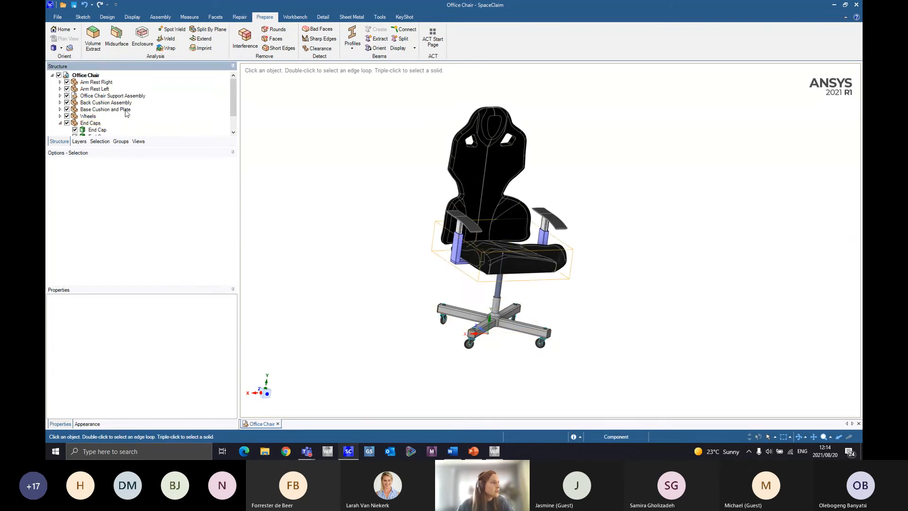
scroll(127, 114, "down", 1)
left_click(60, 102)
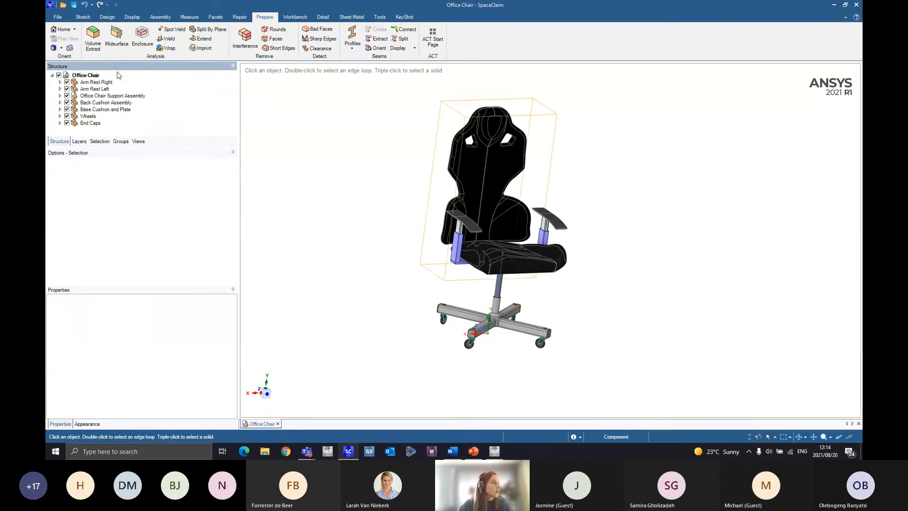
left_click(119, 76)
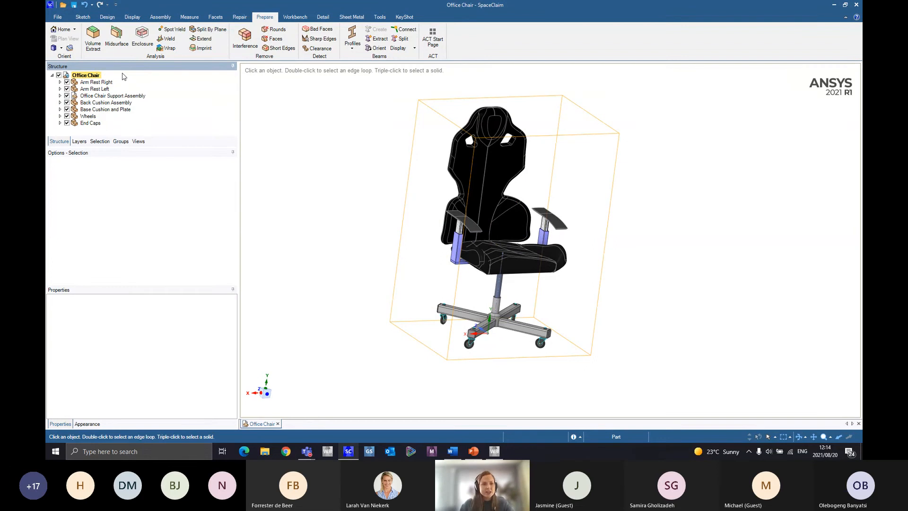
middle_click_drag(620, 162, 603, 163)
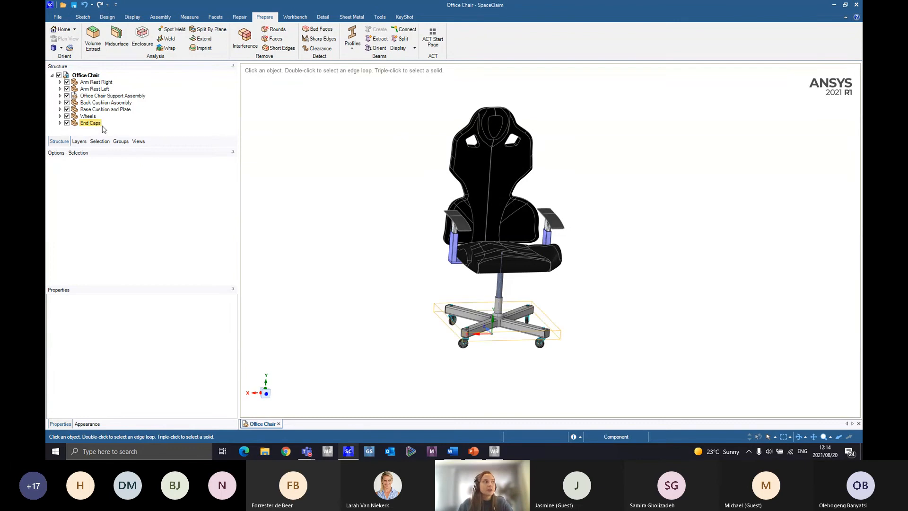
mouse_move(582, 163)
middle_mouse_down()
mouse_move(551, 156)
mouse_move(574, 166)
middle_mouse_up()
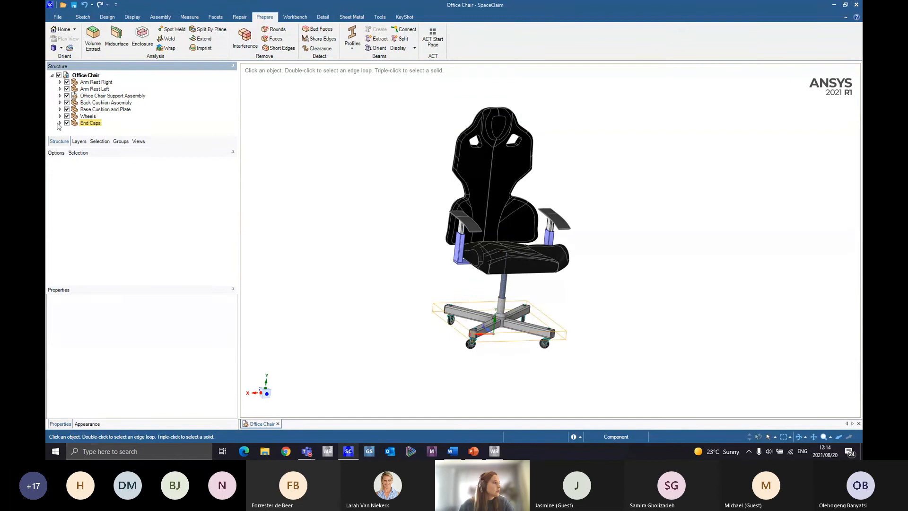
Examine the bodies inside the End Caps and Arm Rest Left components, selecting two of the End Cap bodies
left_click(60, 123)
scroll(180, 117, "down", 1)
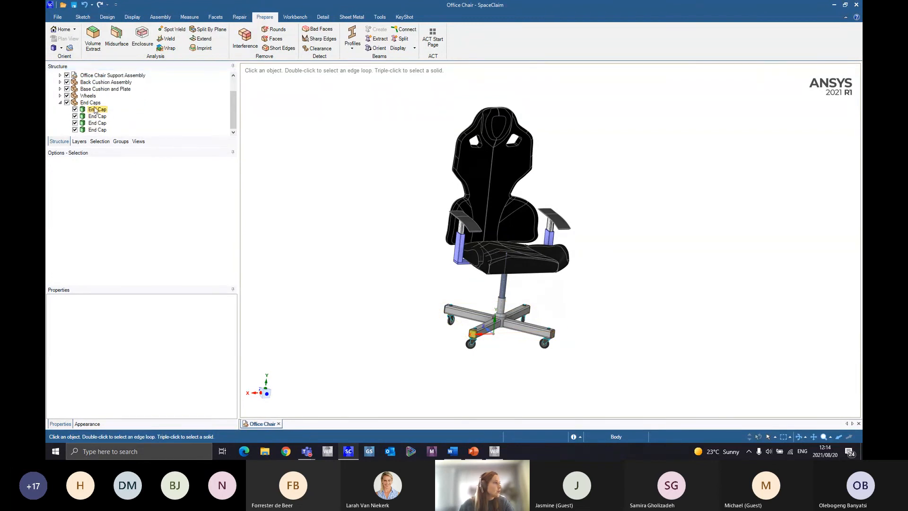
scroll(97, 111, "up", 1)
scroll(99, 111, "down", 1)
left_click(101, 111)
scroll(101, 104, "up", 1)
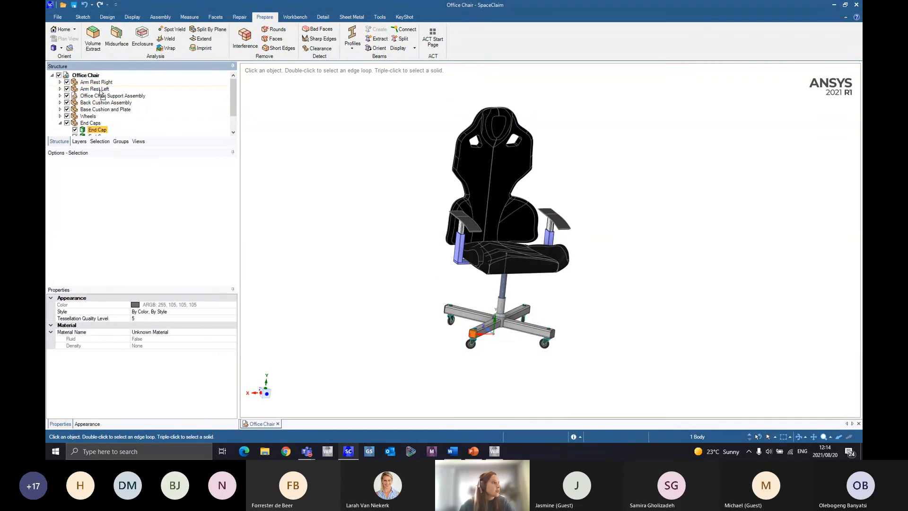
double_click(97, 89)
left_click(103, 95)
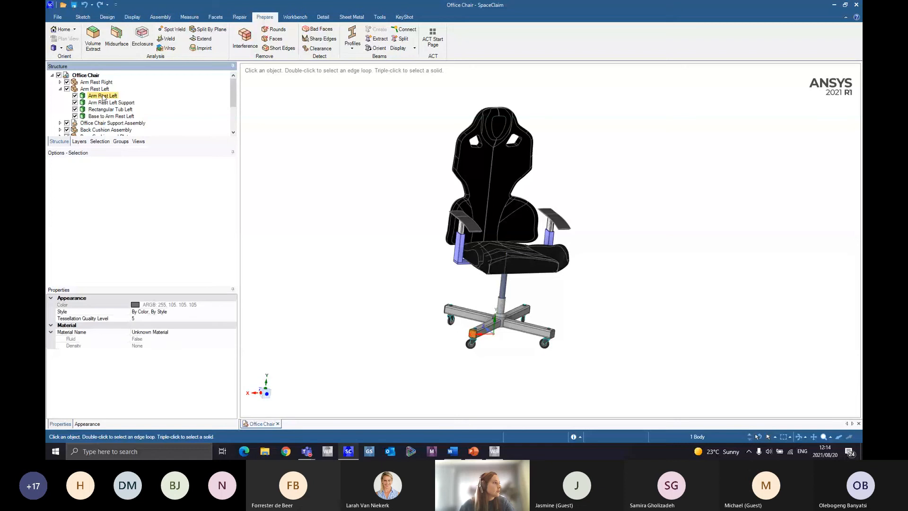
scroll(103, 97, "down", 3)
left_click(98, 110)
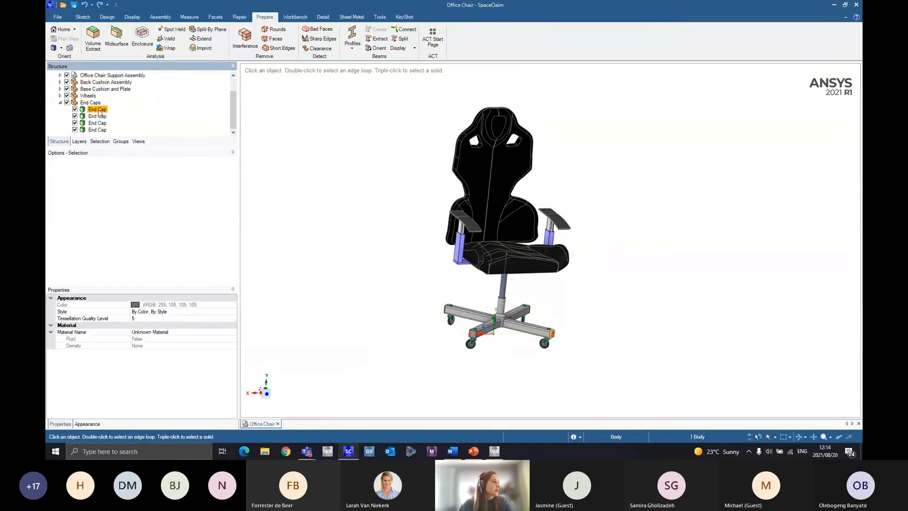
left_click(98, 117, "ctrl")
Expand the Wheels component and move two of its Wheel Bolt bodies into a new component
left_click(60, 96)
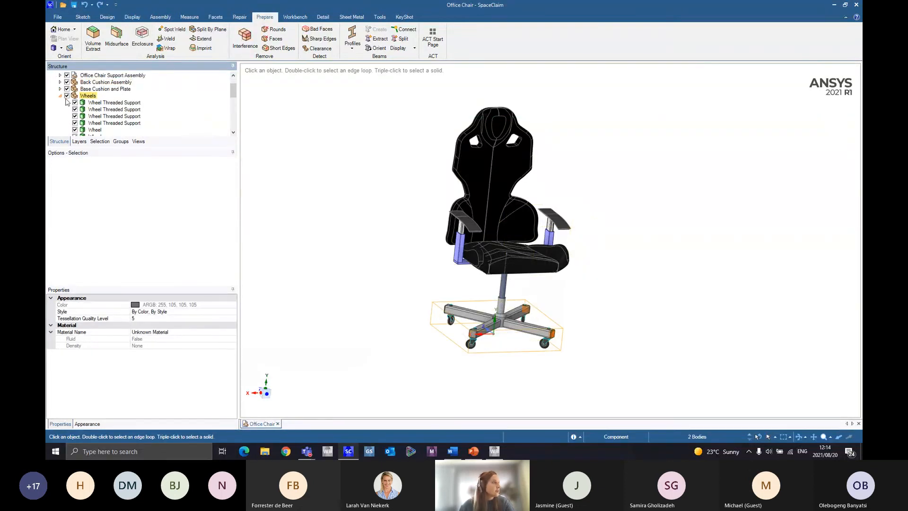
scroll(100, 103, "down", 4)
left_click(100, 103)
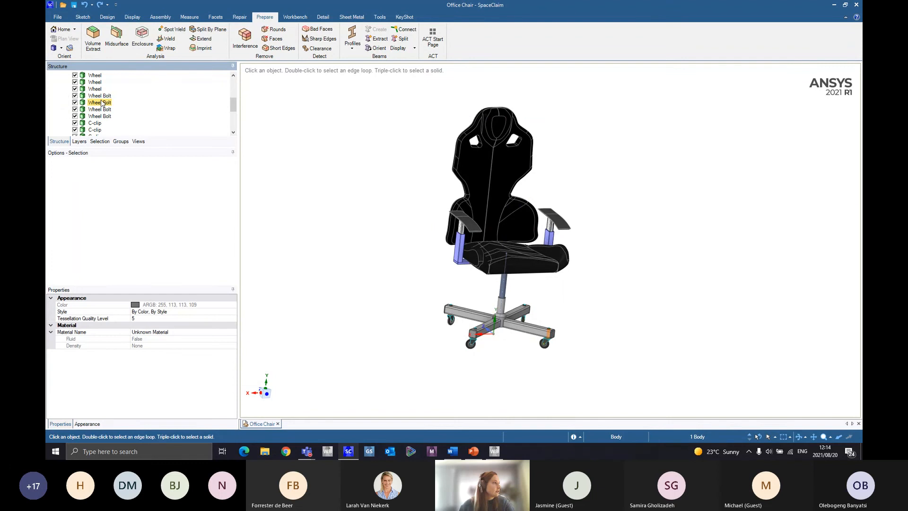
left_click(100, 109, "ctrl")
right_click(102, 109)
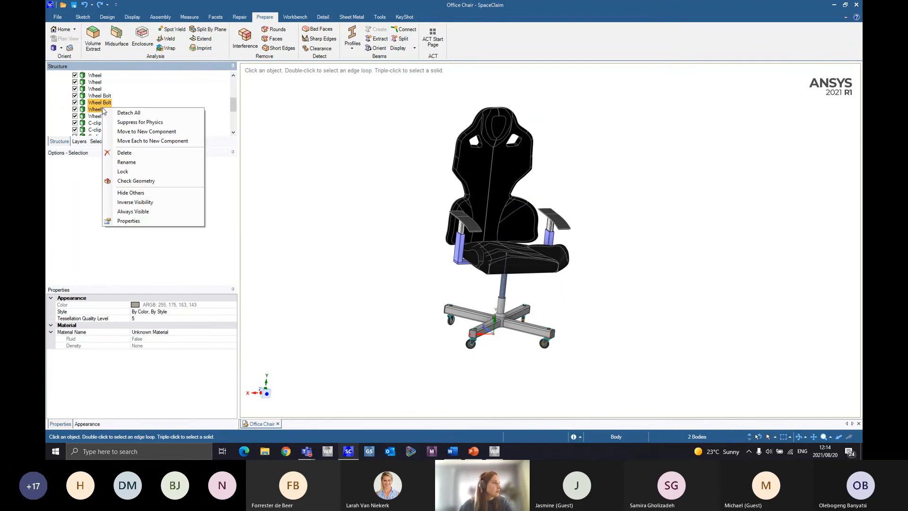
left_click(151, 132)
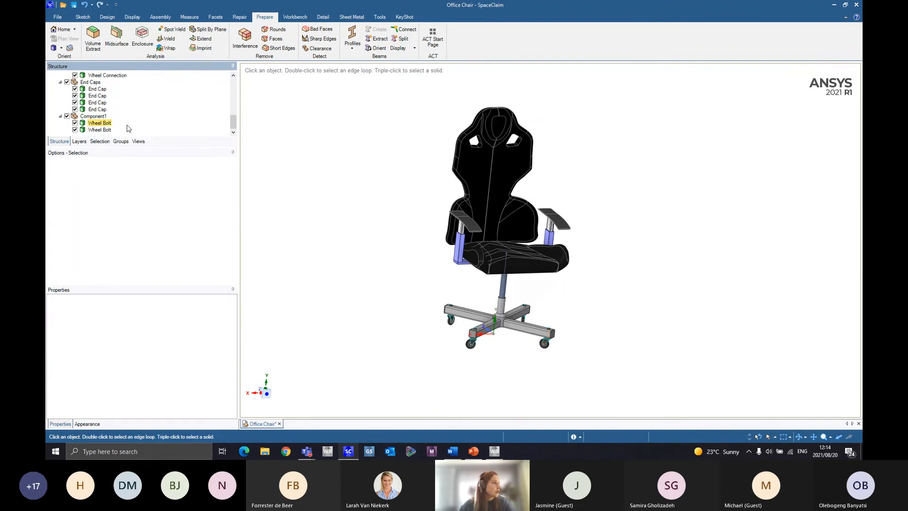
Undo the move of the two wheel bolts and collapse the Wheels and End Caps components
left_click(84, 6)
scroll(118, 120, "up", 5)
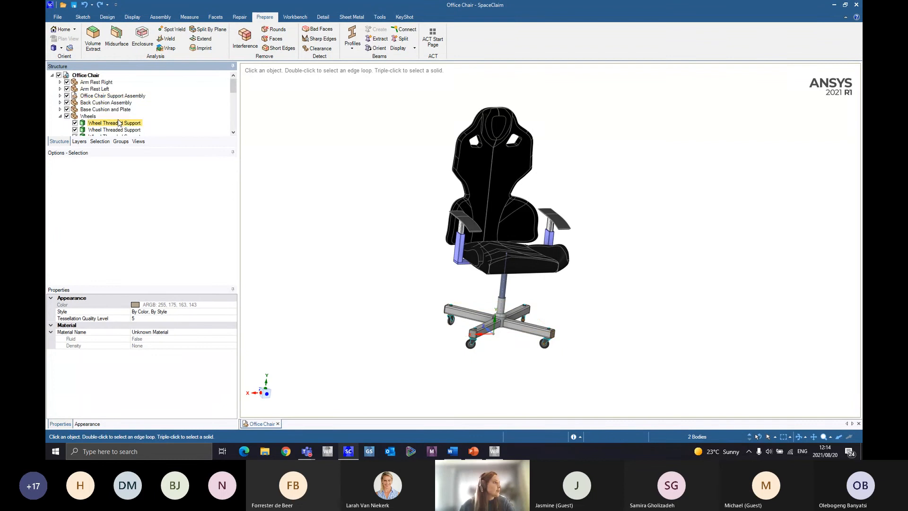
scroll(118, 123, "down", 5)
left_click(289, 131)
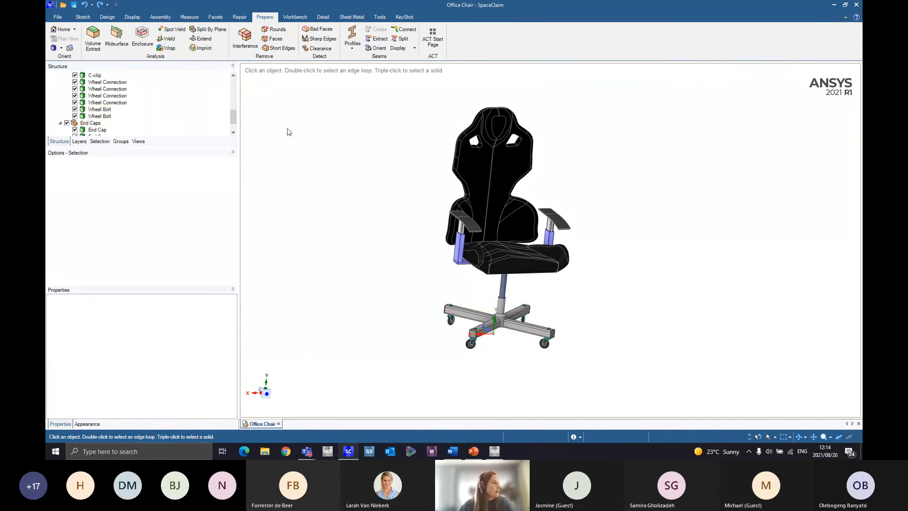
scroll(61, 122, "up", 3)
scroll(67, 122, "up", 3)
left_click(60, 116)
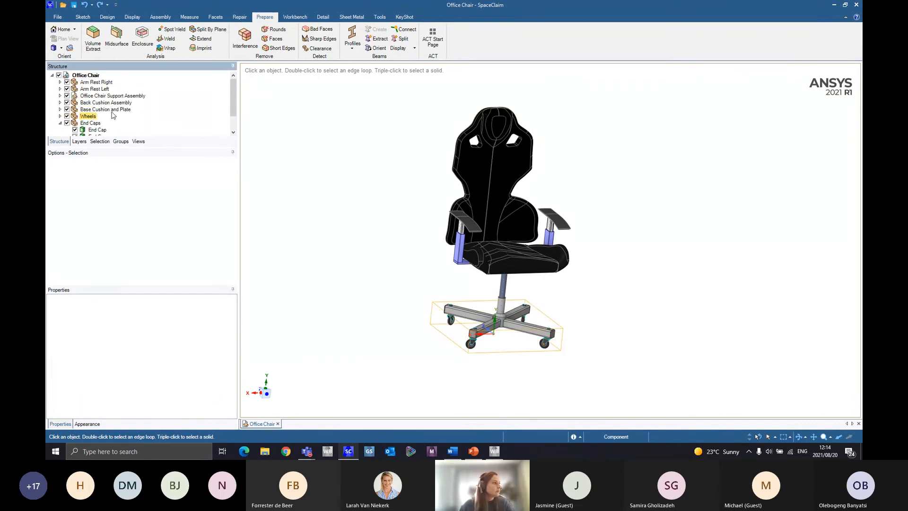
left_click(60, 123)
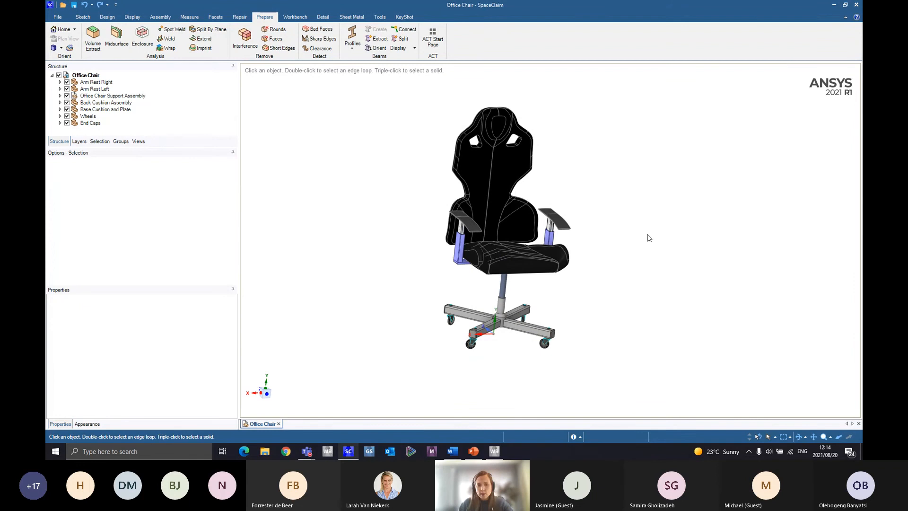
mouse_move(653, 239)
middle_mouse_down()
mouse_move(381, 331)
mouse_move(390, 338)
mouse_move(368, 330)
middle_mouse_up()
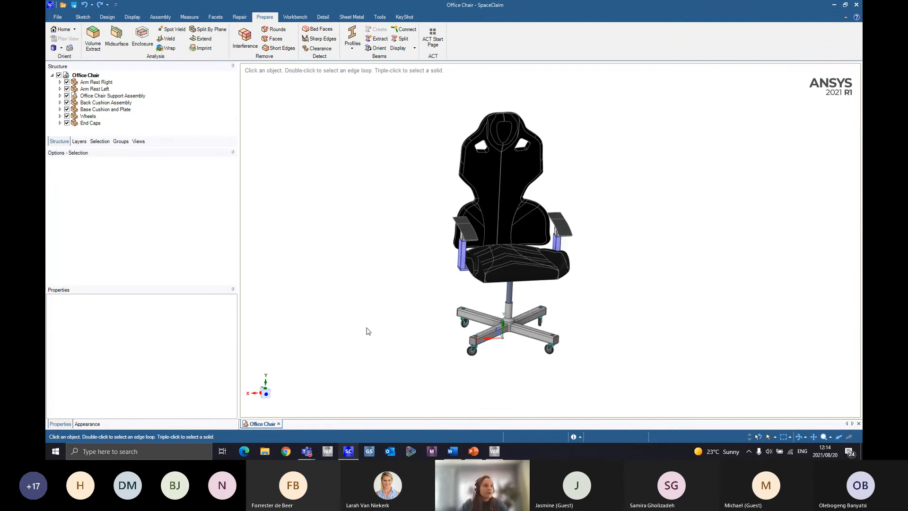
mouse_move(546, 261)
middle_mouse_down()
mouse_move(596, 211)
mouse_move(635, 263)
mouse_move(462, 286)
mouse_move(320, 334)
mouse_move(410, 332)
mouse_move(412, 321)
mouse_move(424, 343)
mouse_move(475, 315)
mouse_move(431, 349)
mouse_move(420, 314)
mouse_move(498, 302)
middle_mouse_up()
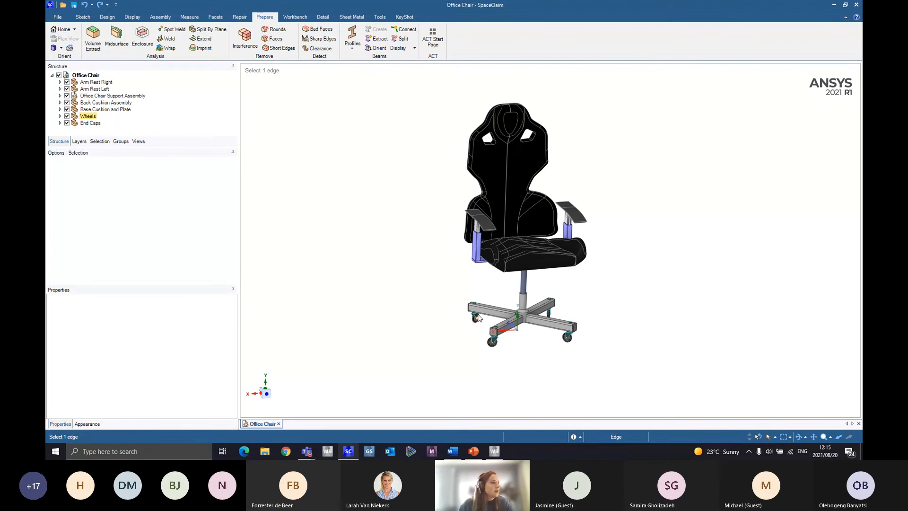
middle_click_drag(479, 314, 473, 310)
scroll(560, 340, "up", 1)
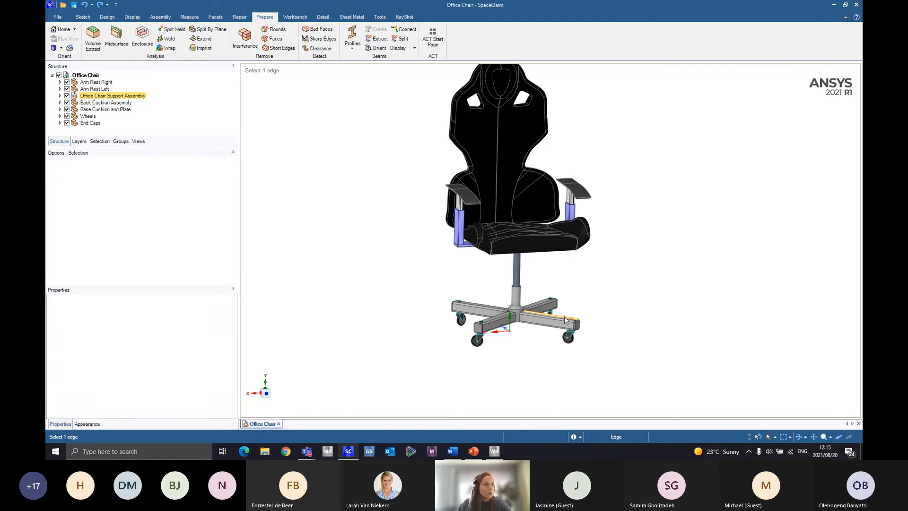
Examine the whole office chair and its wheeled base from several angles and distances
middle_click_drag(623, 275, 626, 277)
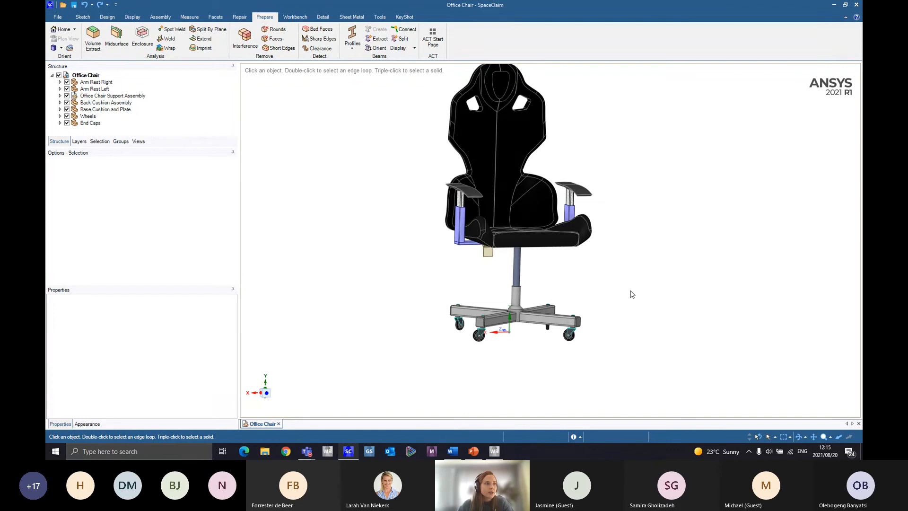
middle_click_drag(633, 294, 623, 305)
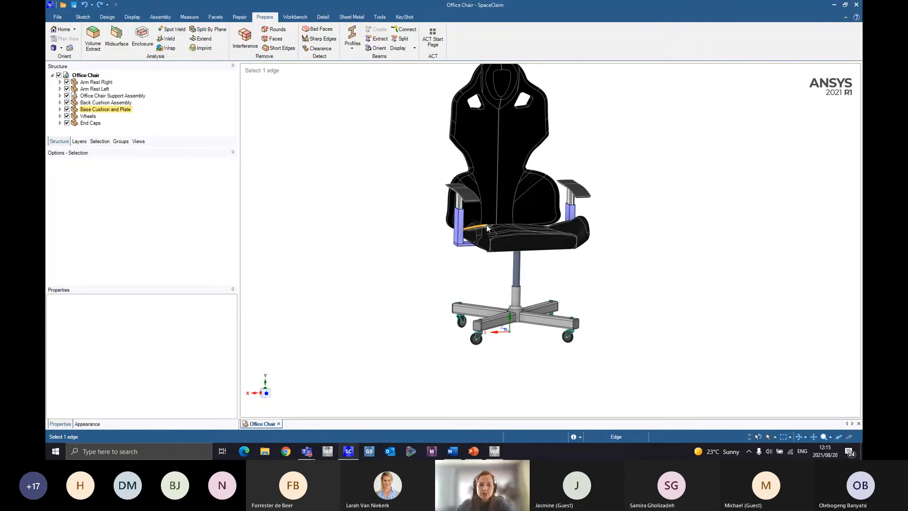
middle_click_drag(487, 226, 569, 314)
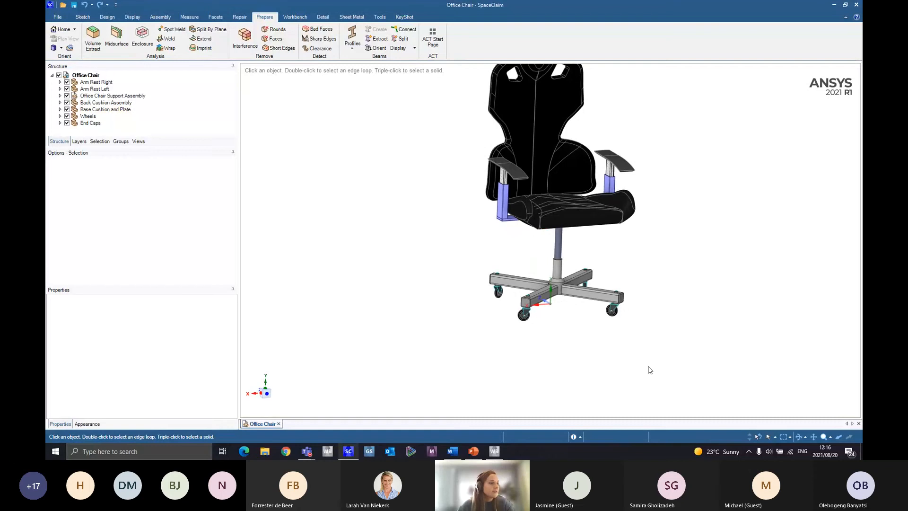
scroll(649, 367, "up", 3)
middle_click_drag(527, 244, 580, 247, "shift")
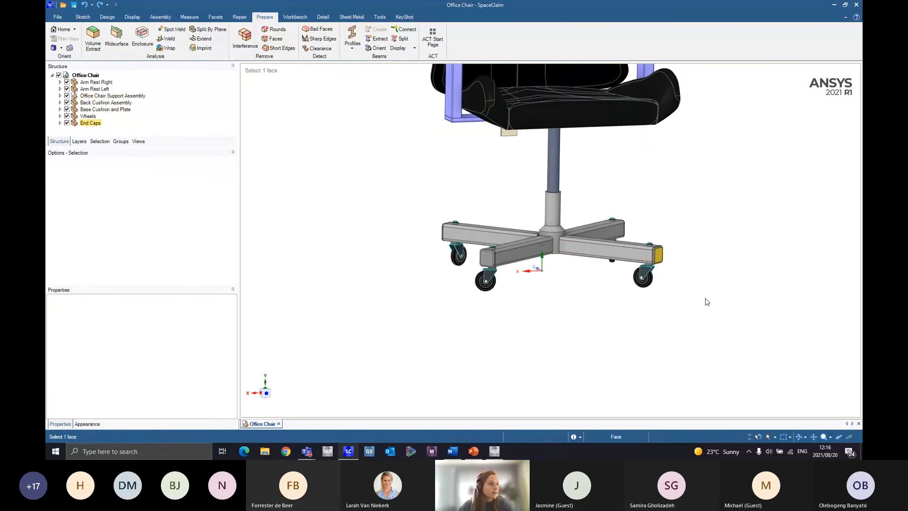
middle_click_drag(711, 260, 723, 287)
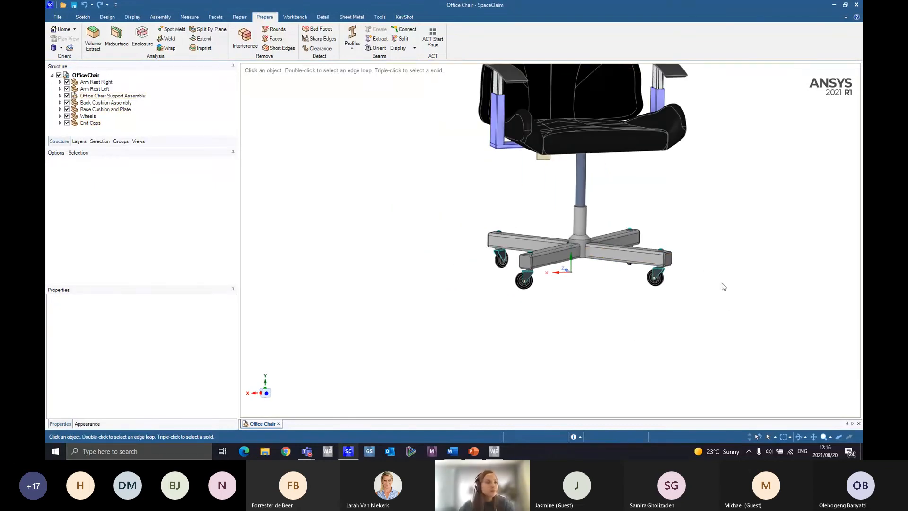
middle_click_drag(661, 301, 618, 324)
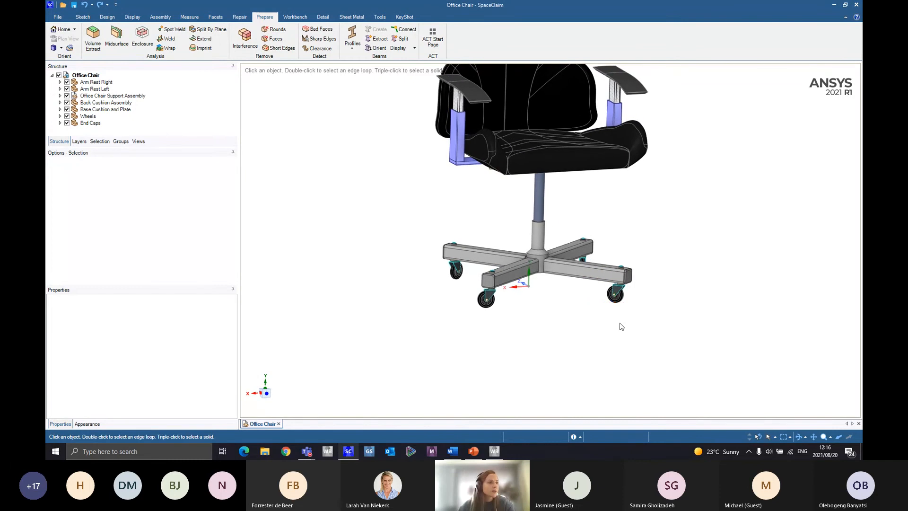
middle_click_drag(602, 286, 547, 243)
middle_click_drag(599, 228, 567, 295)
scroll(597, 263, "up", 3)
scroll(595, 261, "down", 5)
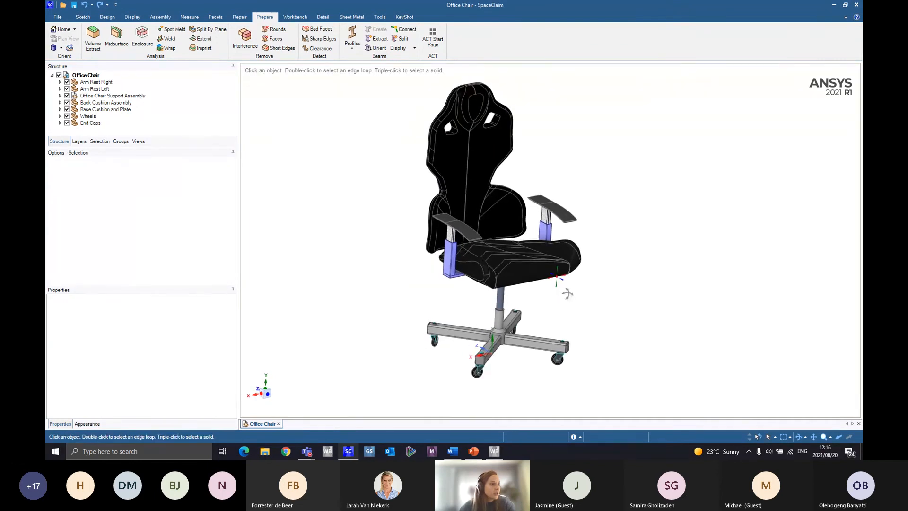
middle_click_drag(499, 268, 485, 126)
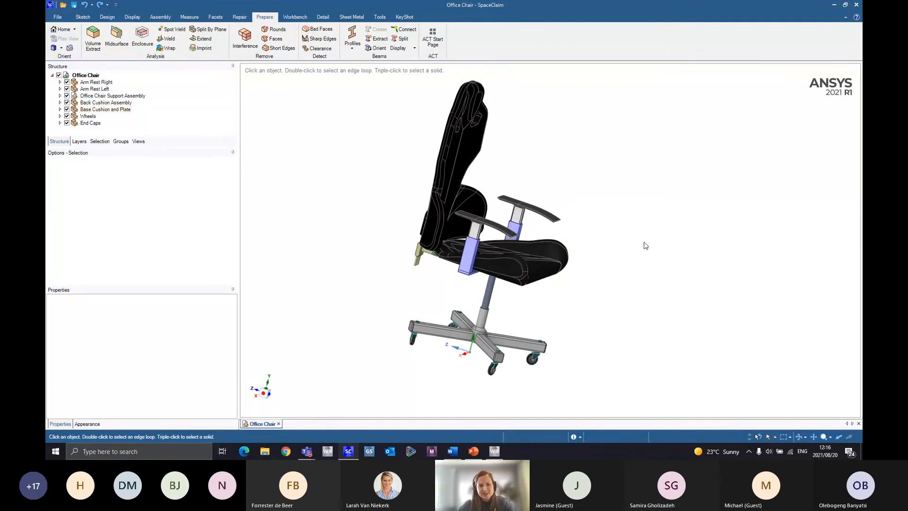
middle_click_drag(646, 246, 575, 260)
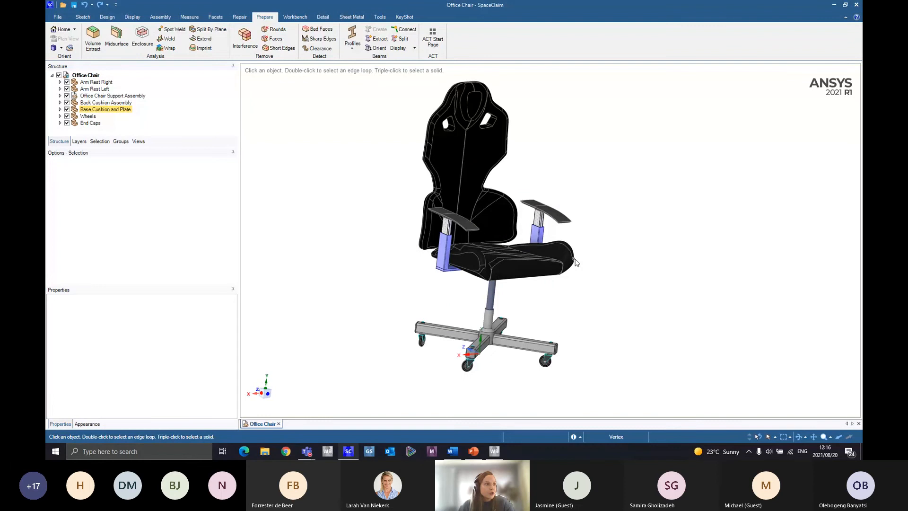
middle_click_drag(576, 262, 511, 256)
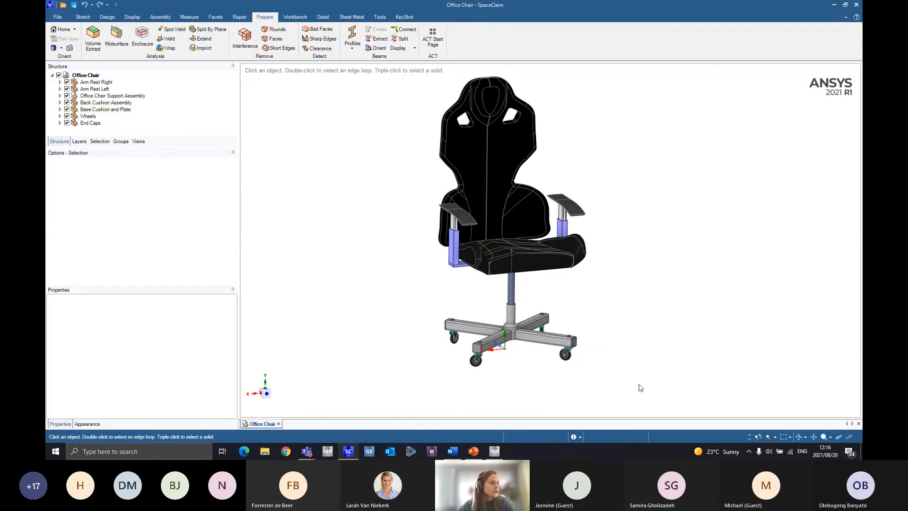
middle_click_drag(640, 388, 664, 373, "shift")
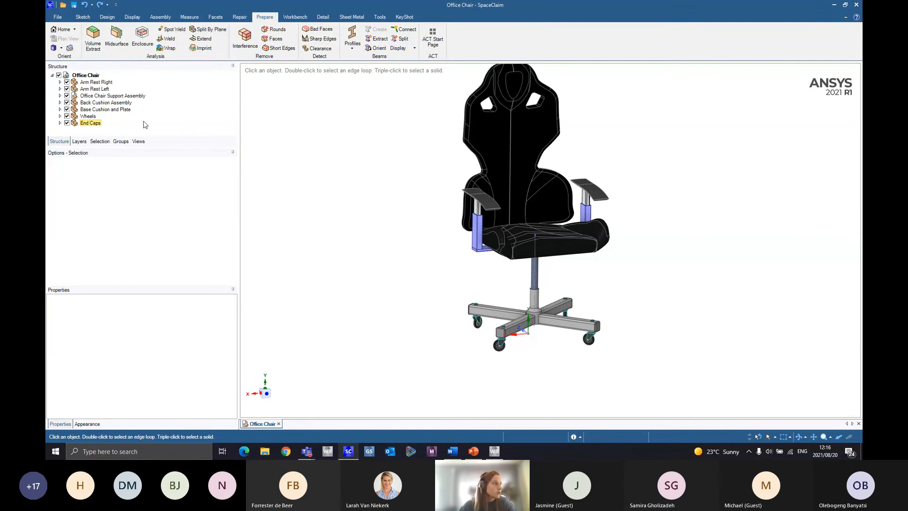
Suppress the End Caps and Wheels components for physics
left_click(92, 123)
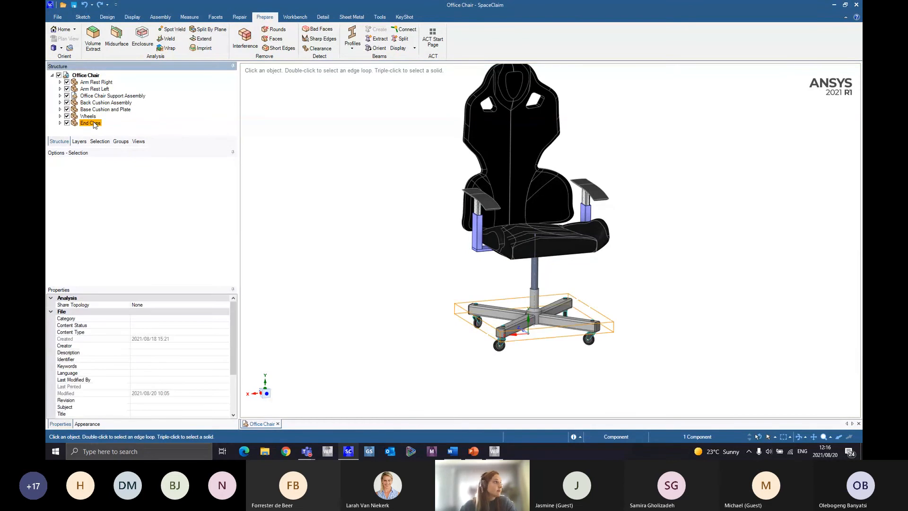
right_click(94, 124)
left_click(111, 127)
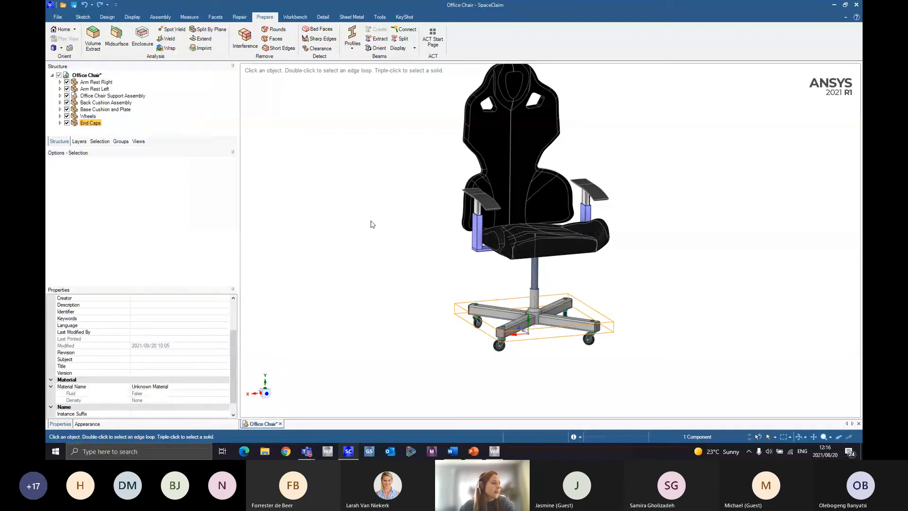
middle_click_drag(465, 373, 526, 377)
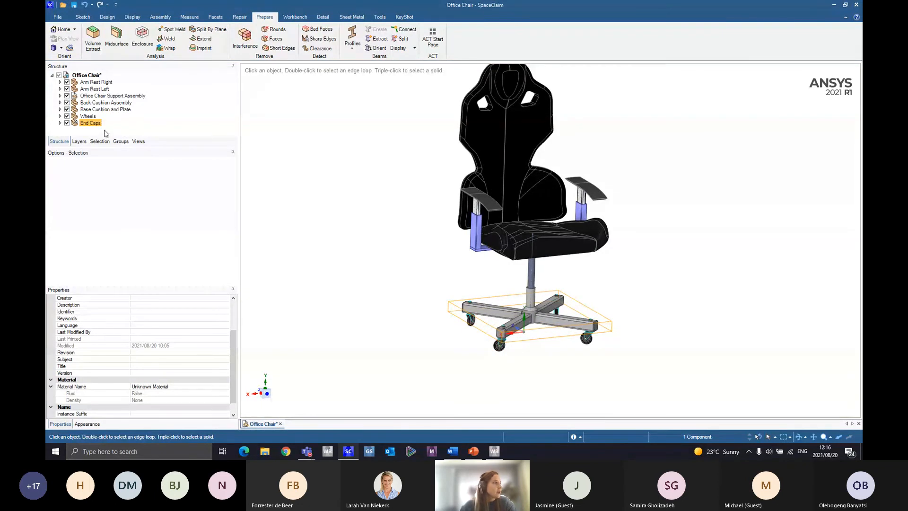
right_click(89, 116)
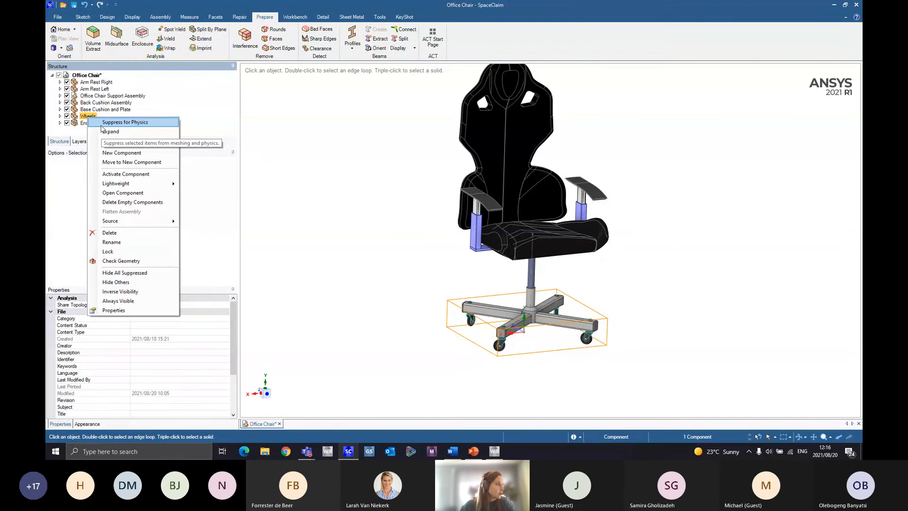
left_click(102, 124)
Inspect the suppressed end caps and wheels up close on the base, selecting one end cap and the Wheels component
middle_click_drag(577, 339, 595, 328)
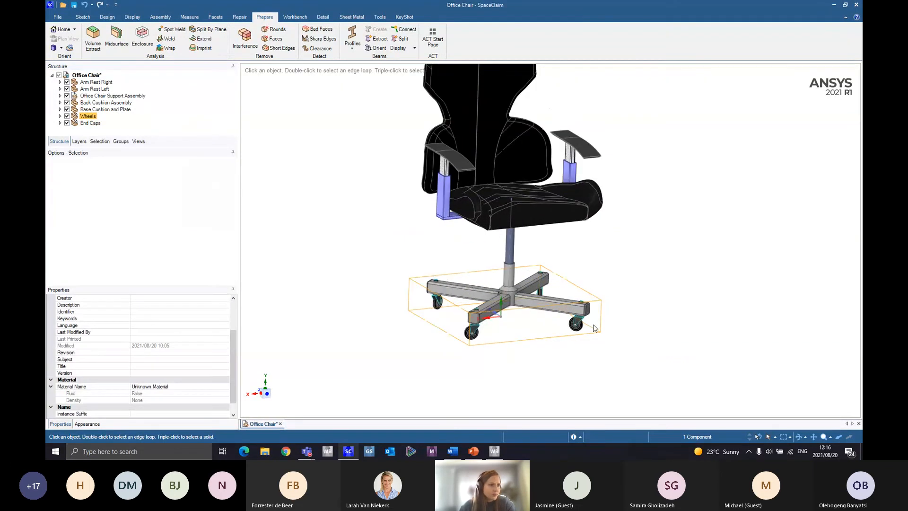
scroll(594, 328, "up", 6)
left_click(602, 307)
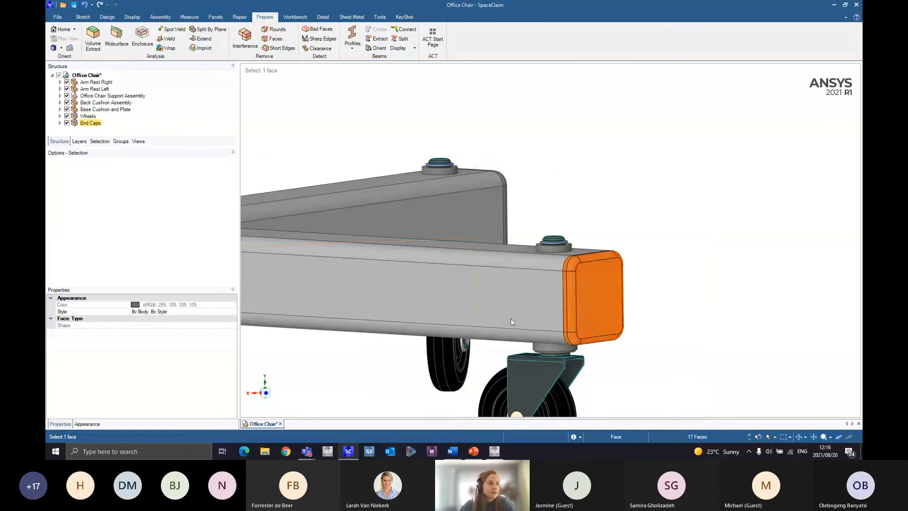
scroll(551, 365, "down", 6)
middle_click_drag(548, 372, 593, 275, "ctrl")
middle_click_drag(334, 302, 350, 291)
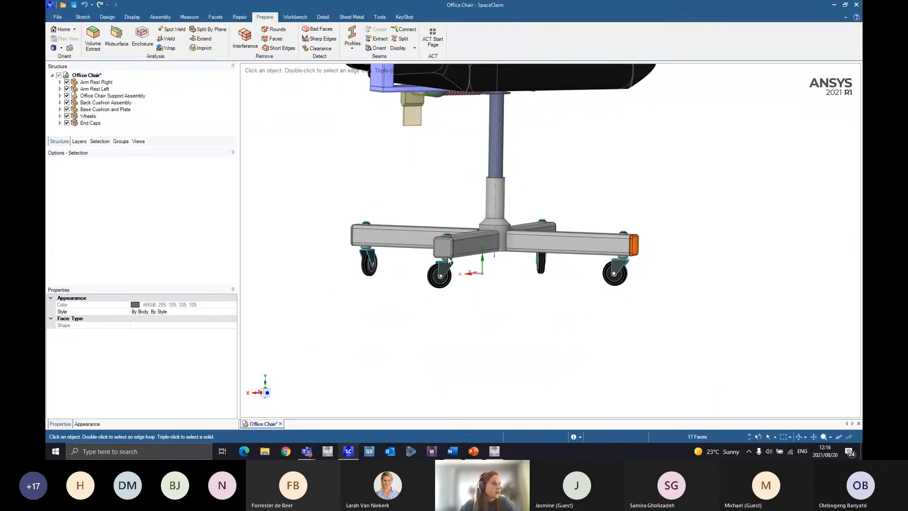
scroll(448, 257, "up", 6)
middle_click_drag(431, 296, 430, 293)
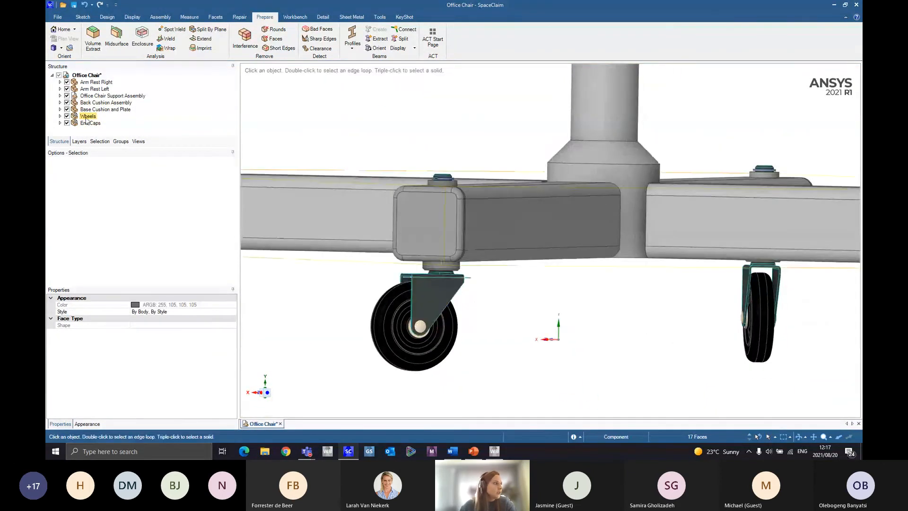
left_click(85, 118)
scroll(499, 301, "down", 6)
middle_click_drag(473, 270, 444, 251)
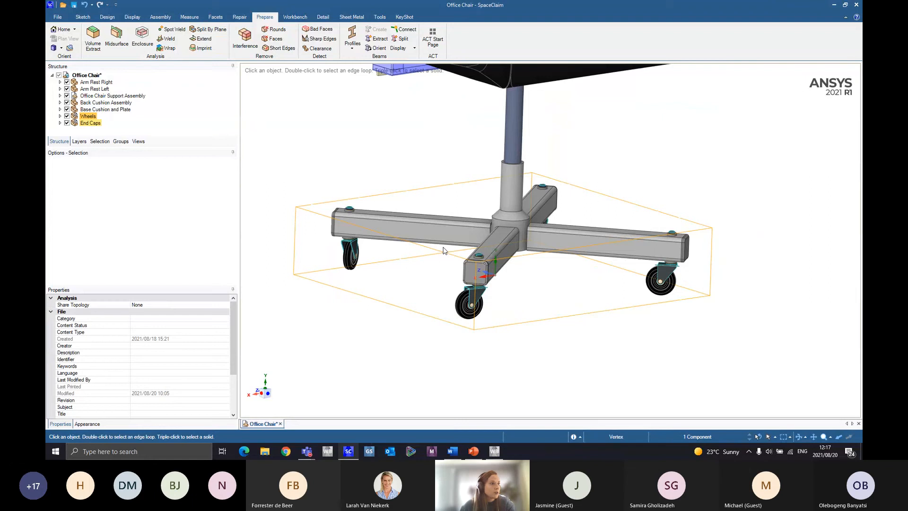
Suppress the red lever beneath the back cushion for physics, picking its flat face directly on the model
scroll(477, 296, "down", 5)
middle_click_drag(496, 294, 551, 259, "ctrl")
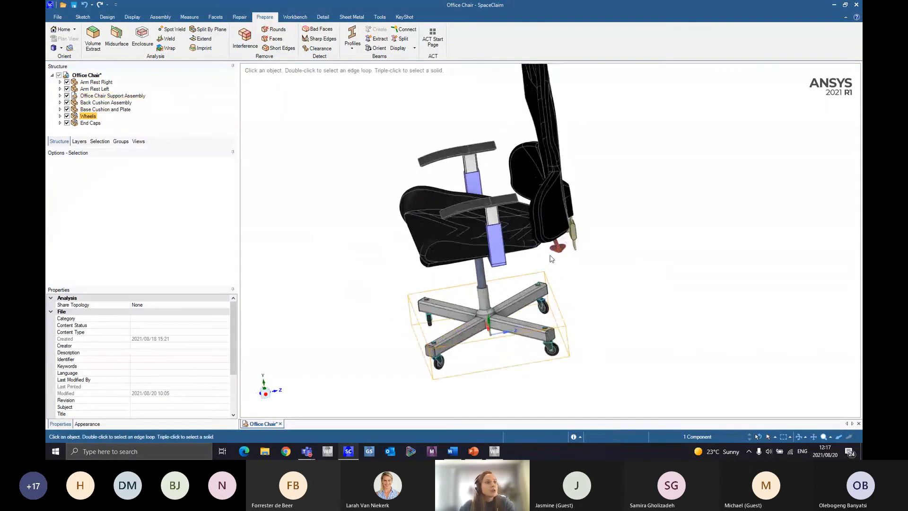
scroll(551, 258, "up", 8)
left_click(645, 290)
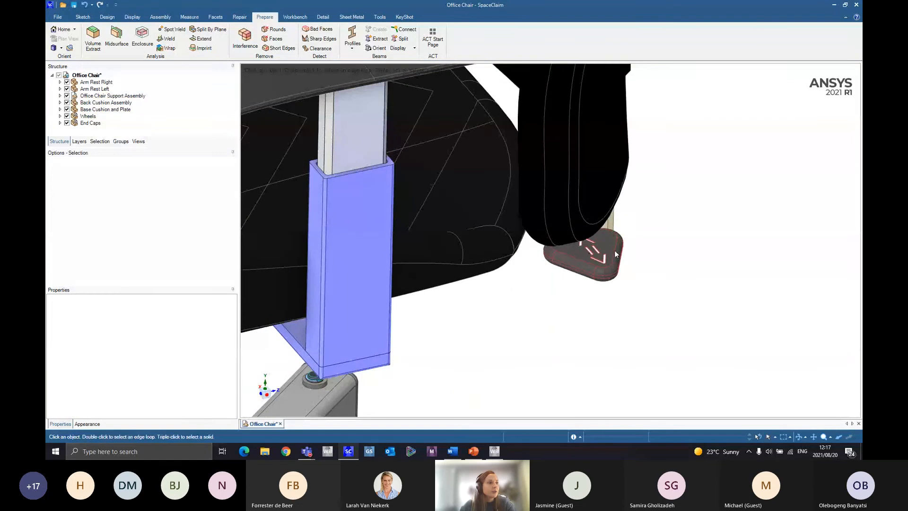
middle_click_drag(616, 254, 563, 292)
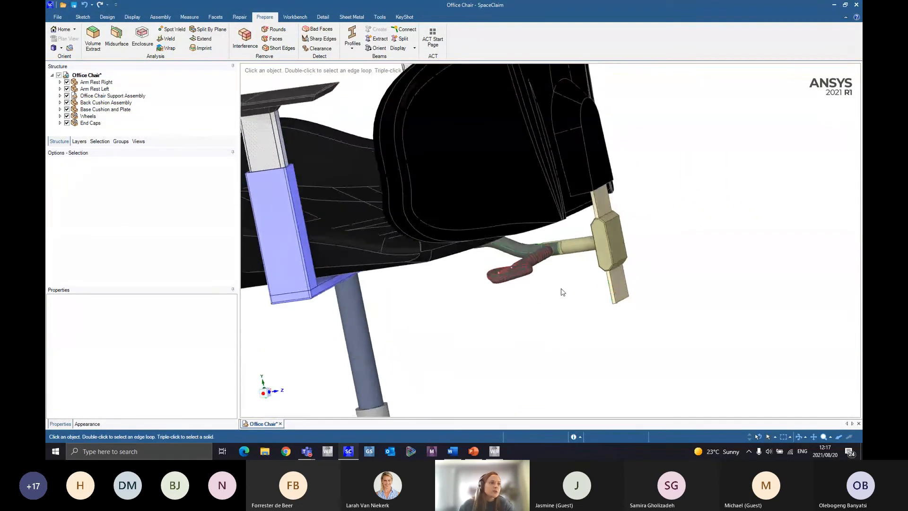
scroll(558, 284, "down", 5)
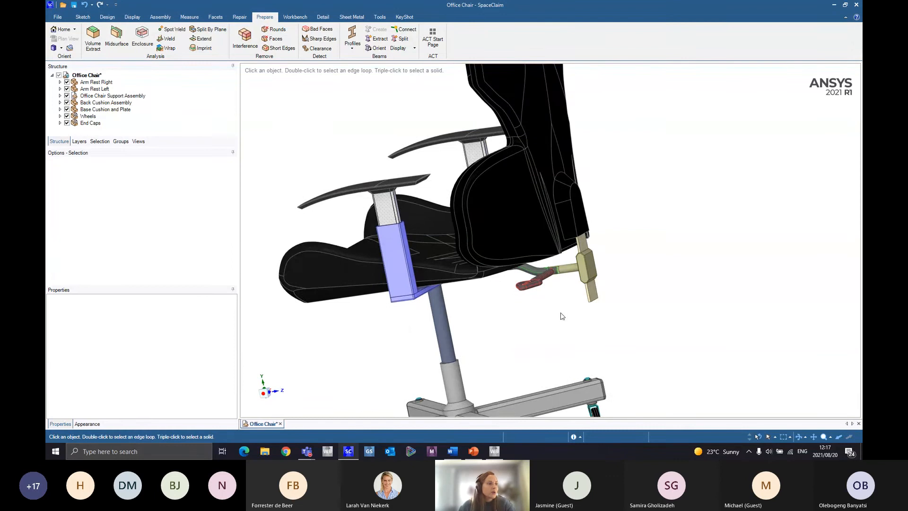
scroll(549, 284, "down", 3)
scroll(549, 288, "up", 3)
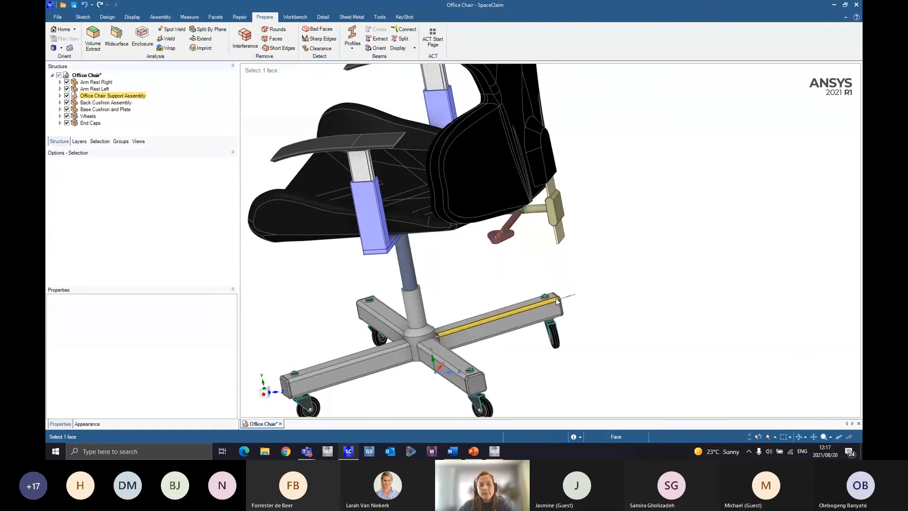
middle_click_drag(556, 284, 554, 287)
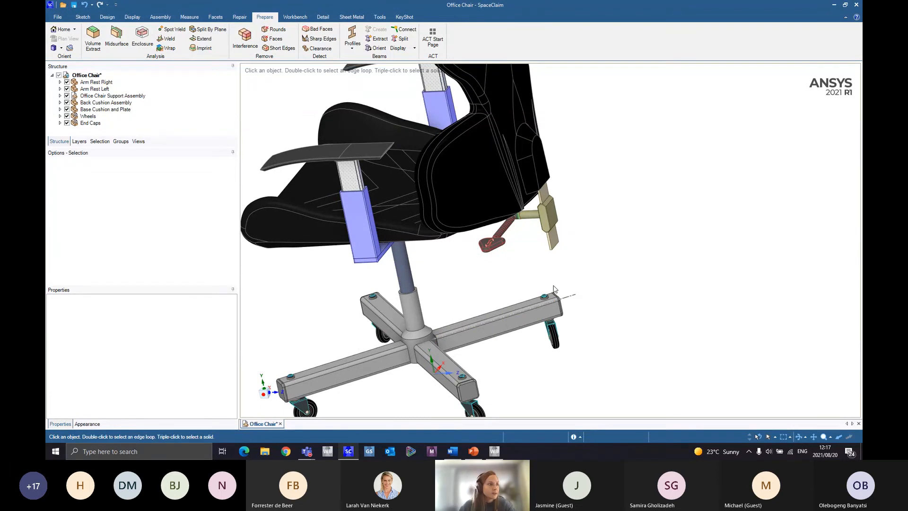
scroll(505, 240, "up", 2)
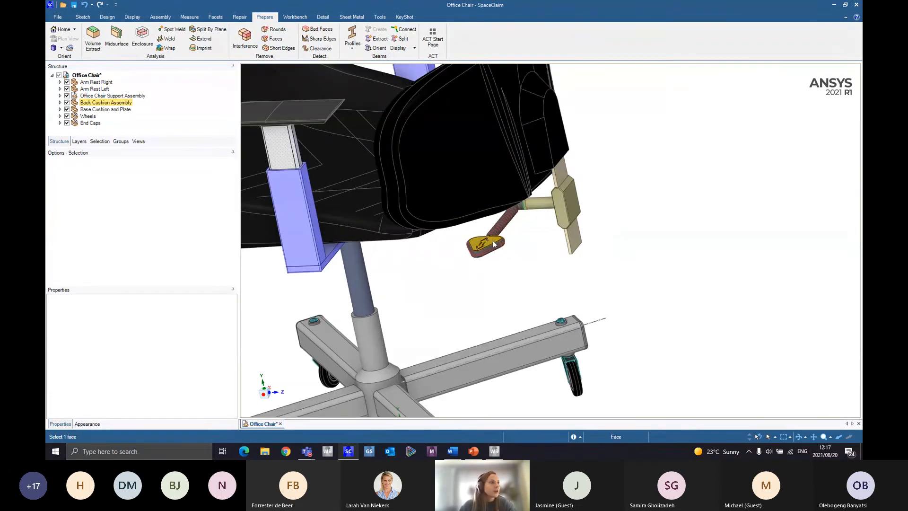
right_click(493, 240)
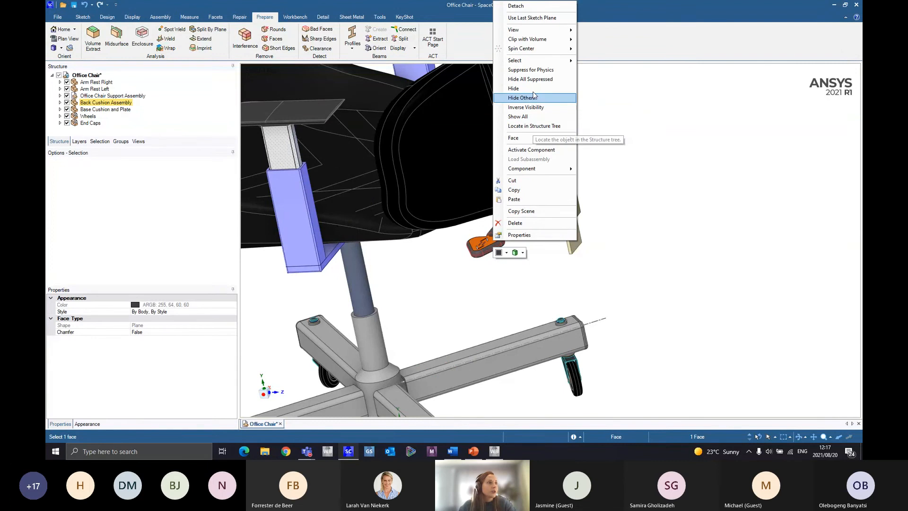
left_click(534, 72)
Hide all suppressed items of the office chair
scroll(537, 236, "up", 3)
scroll(501, 310, "down", 6)
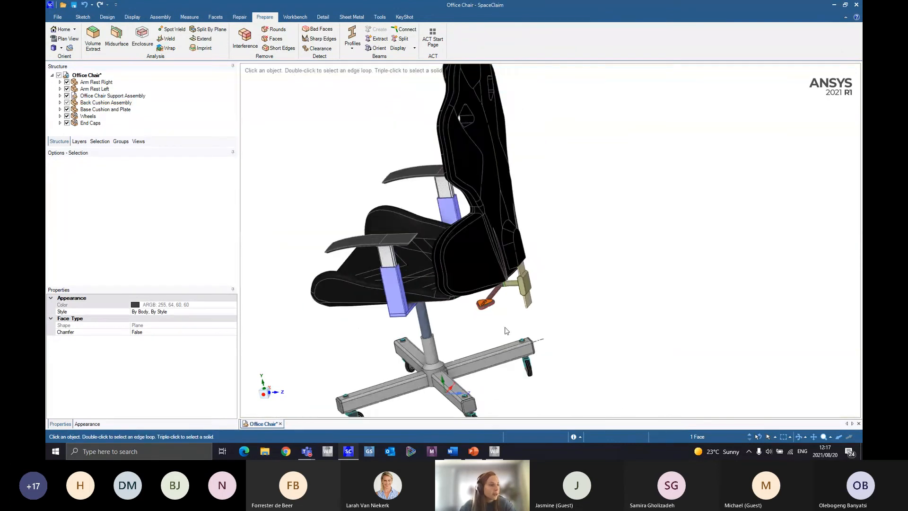
middle_click_drag(506, 284, 740, 241)
right_click(730, 239)
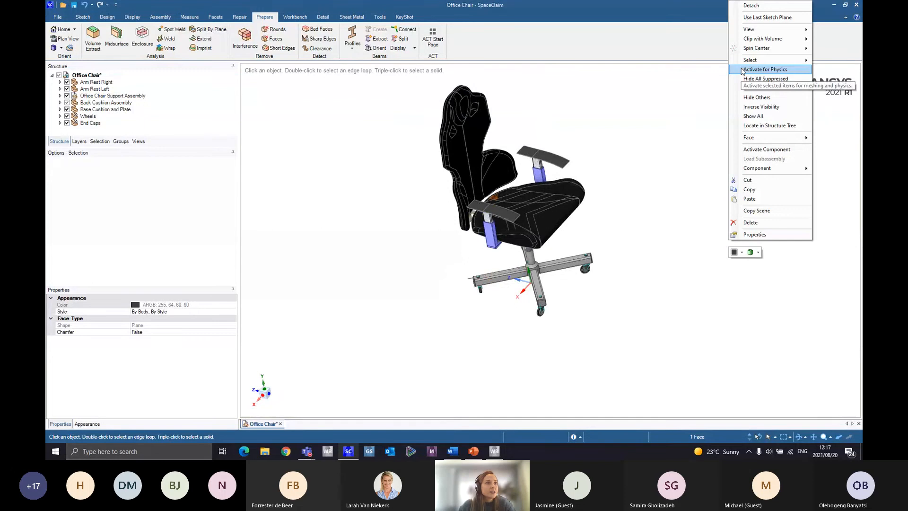
left_click(749, 88)
middle_click_drag(547, 194, 415, 396)
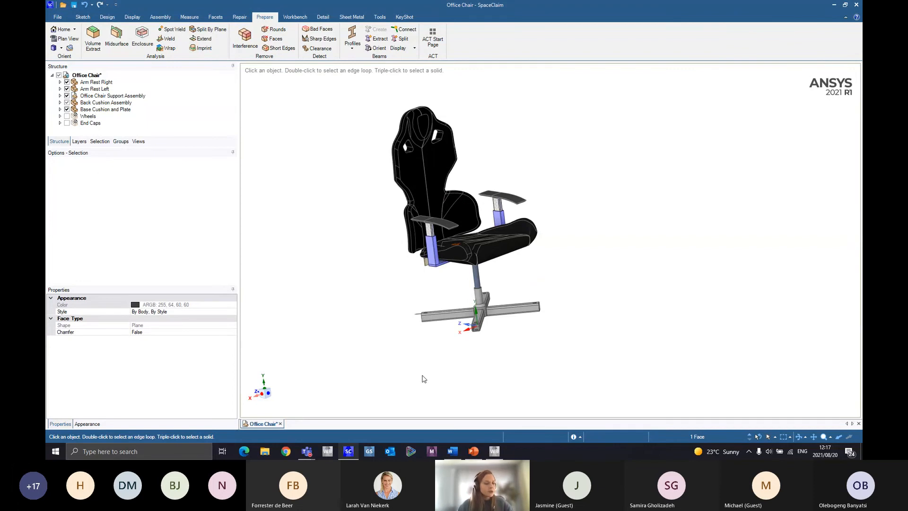
Examine the remaining chair from the front and from beneath the seat, selecting a face of the back cushion
scroll(520, 326, "up", 2)
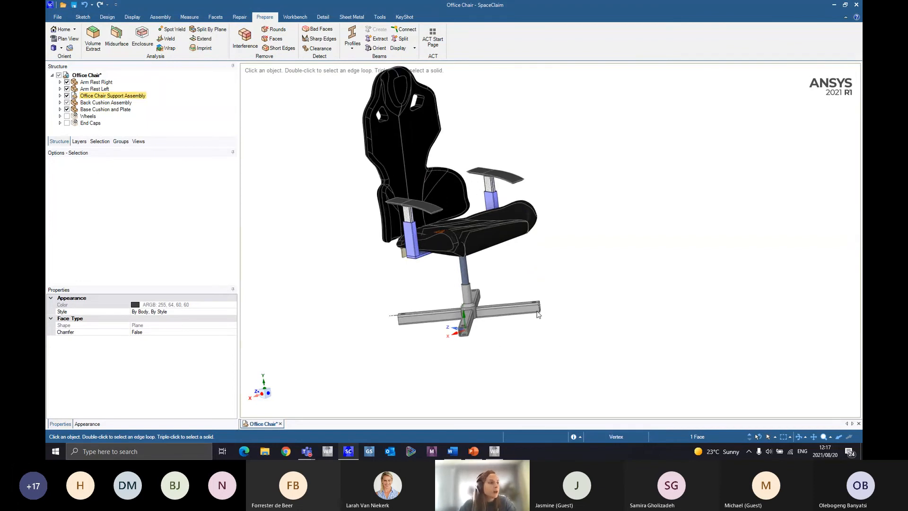
mouse_move(519, 320)
middle_mouse_down()
mouse_move(531, 290)
mouse_move(519, 318)
mouse_move(529, 317)
middle_mouse_up()
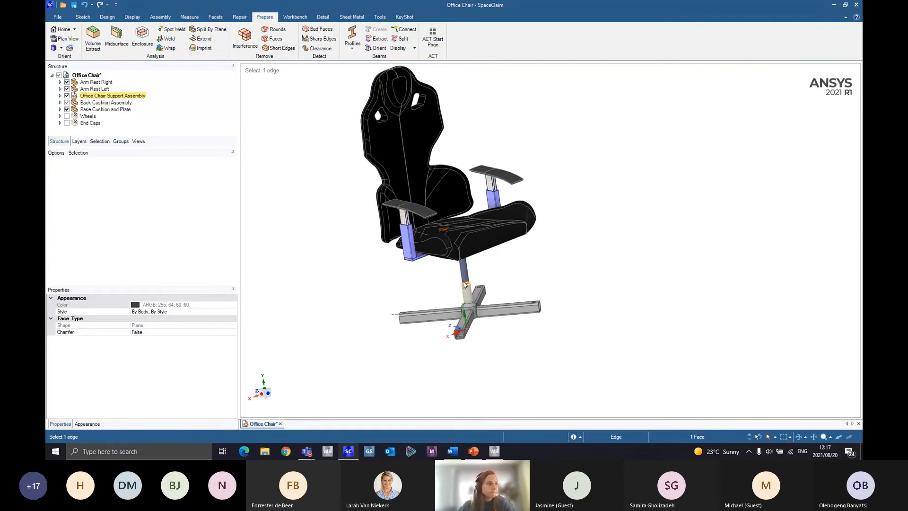
middle_click_drag(518, 295, 553, 350)
scroll(431, 168, "up", 2)
left_click(415, 182)
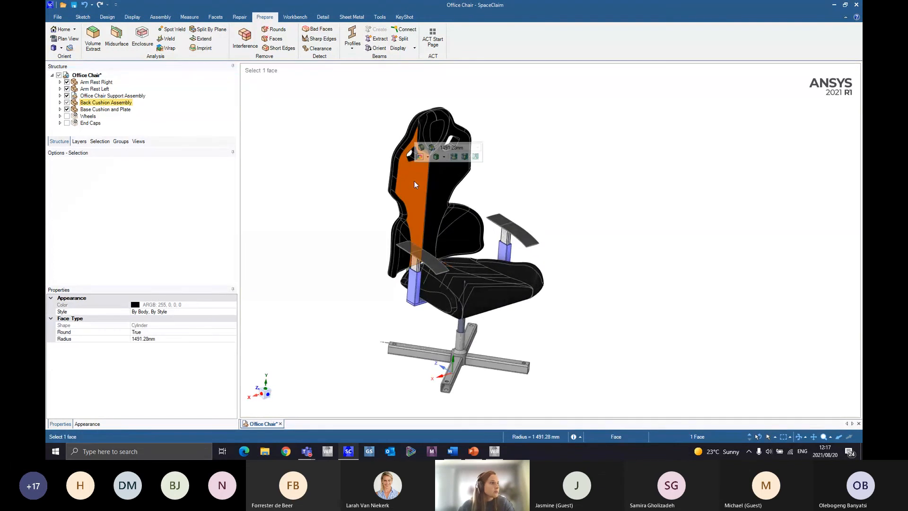
middle_click_drag(579, 337, 507, 284)
scroll(507, 283, "up", 6)
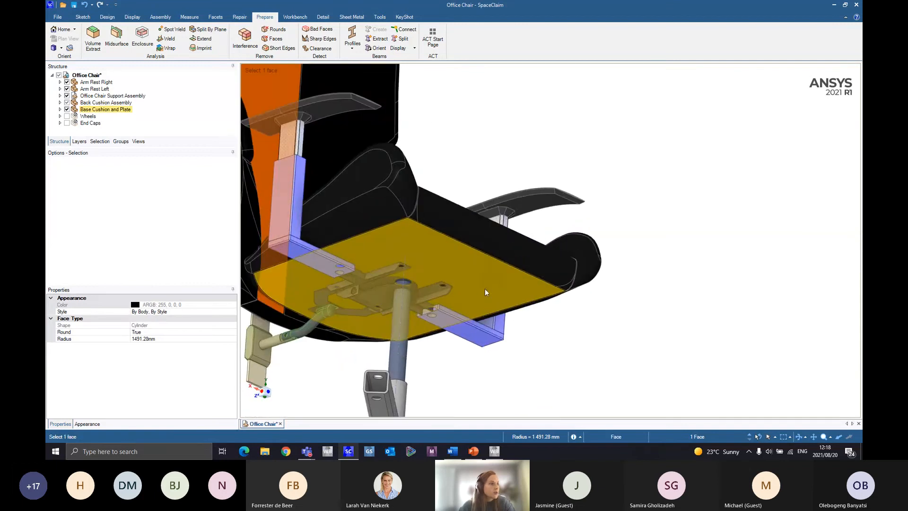
Examine the seat, armrests and four-legged base of the simplified chair from the front, up close and as a whole
middle_click_drag(590, 214, 581, 334)
scroll(550, 274, "down", 8)
scroll(557, 261, "up", 2)
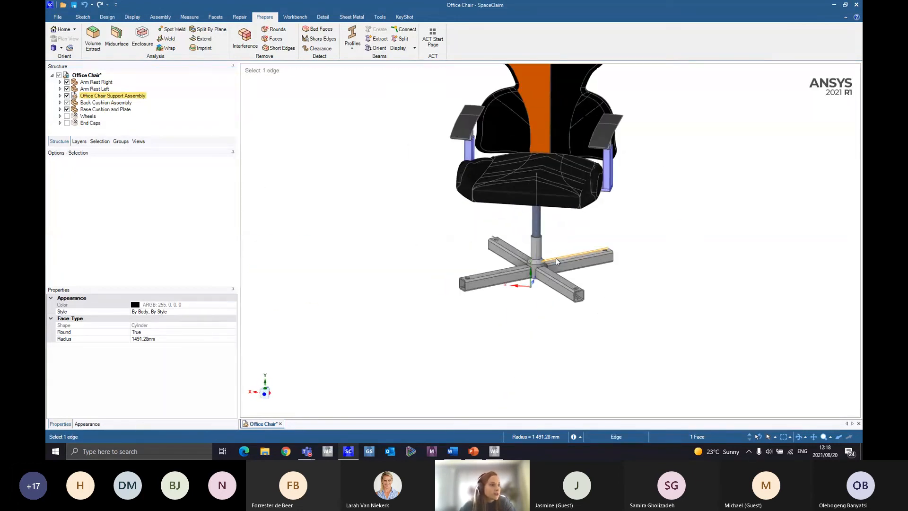
scroll(556, 260, "up", 3)
middle_click_drag(557, 260, 577, 294)
scroll(548, 316, "down", 4)
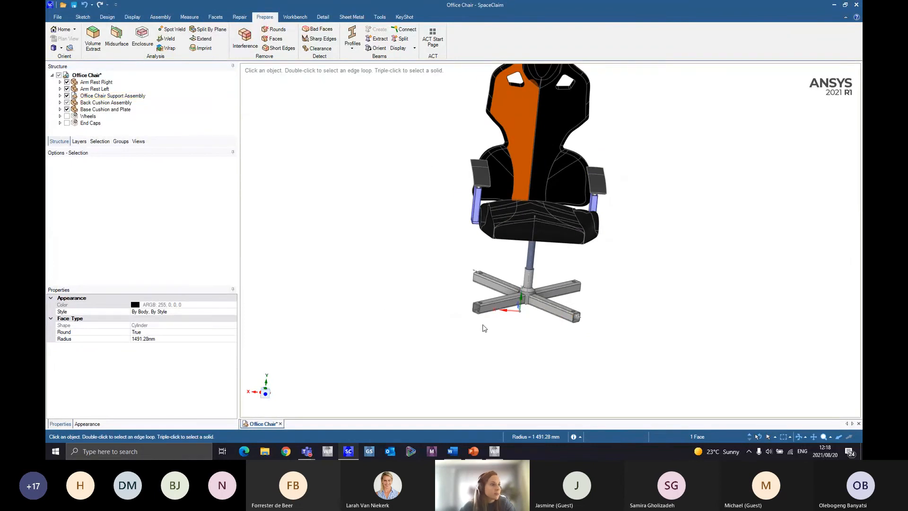
scroll(486, 318, "up", 3)
middle_click_drag(533, 297, 445, 341, "shift")
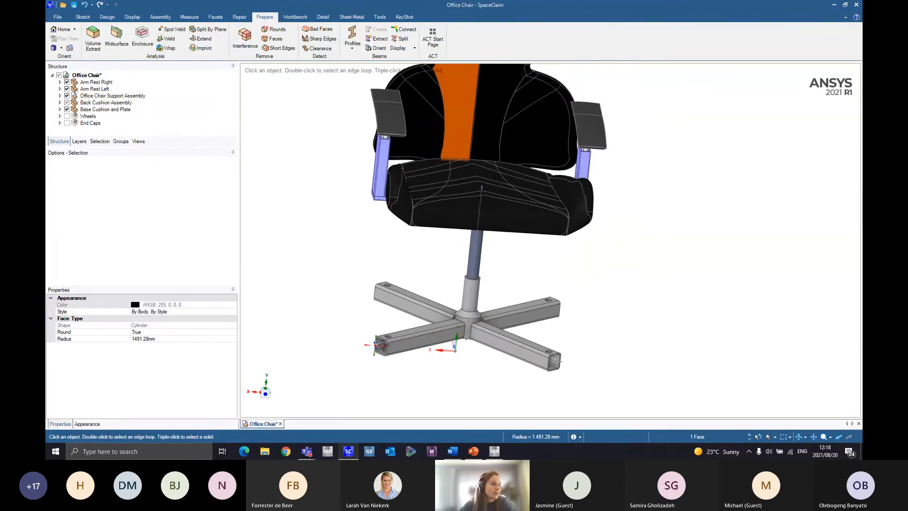
mouse_move(376, 345)
middle_mouse_down()
mouse_move(445, 341)
mouse_move(388, 352)
middle_mouse_up()
scroll(517, 346, "down", 3)
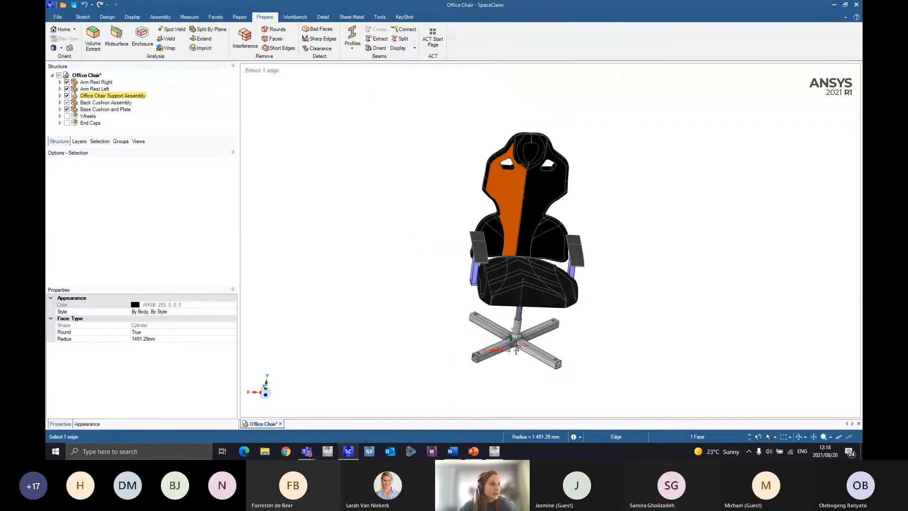
Clear the face selection and view the whole chair from the front and from an angle
middle_click_drag(516, 346, 600, 335)
left_click(600, 336)
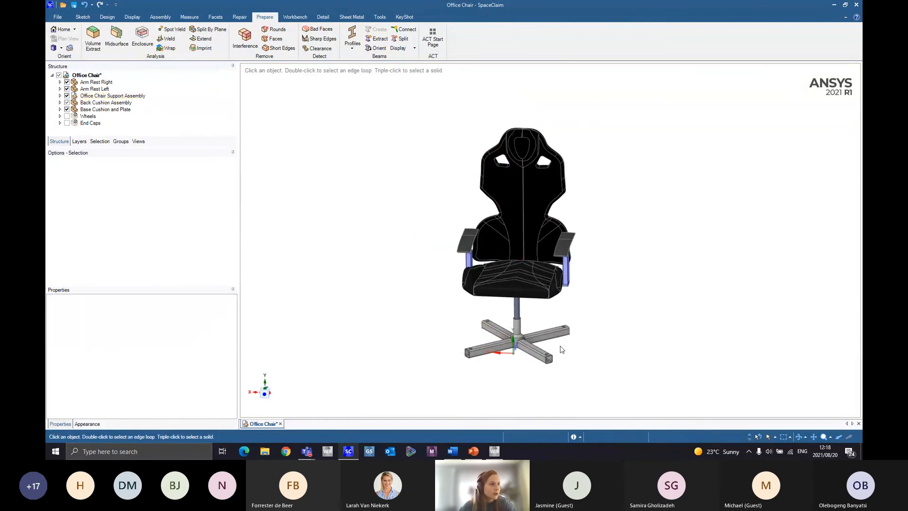
middle_click_drag(562, 350, 546, 330)
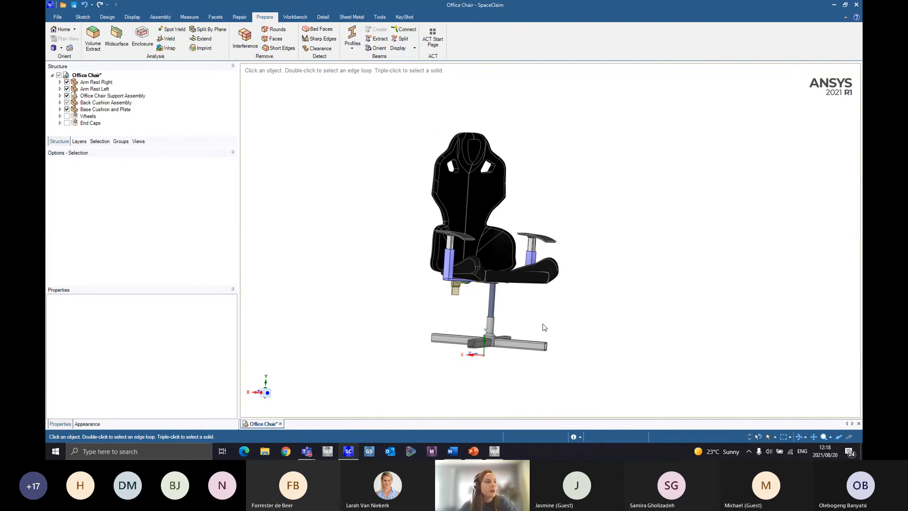
middle_click_drag(475, 316, 507, 294)
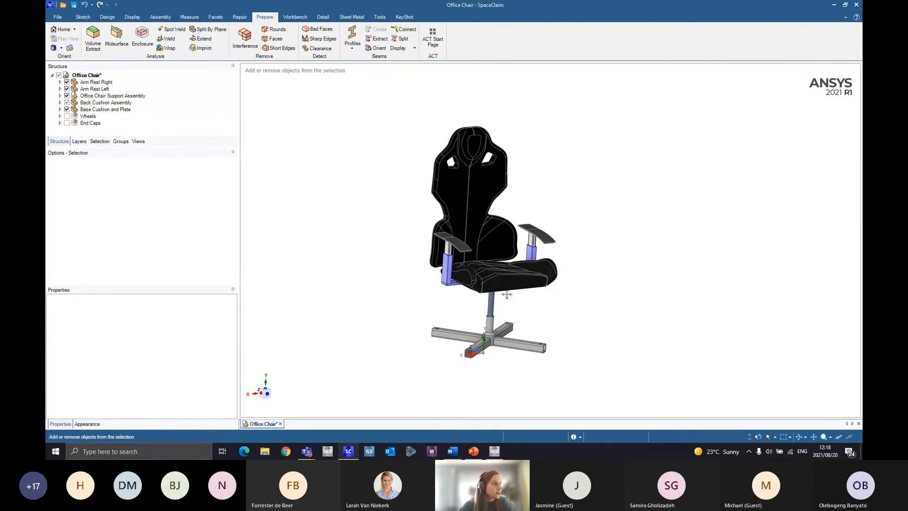
middle_click_drag(354, 304, 371, 292, "ctrl")
scroll(520, 252, "up", 3)
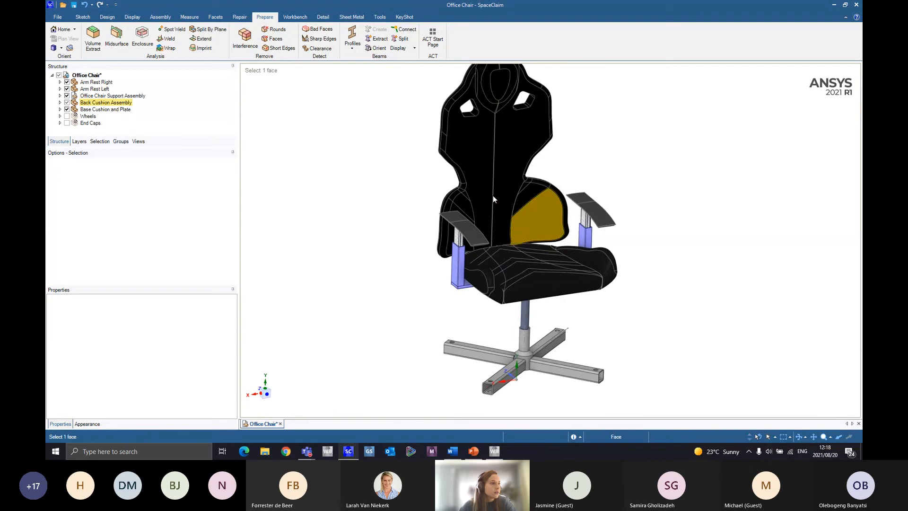
middle_click_drag(493, 195, 490, 236, "shift")
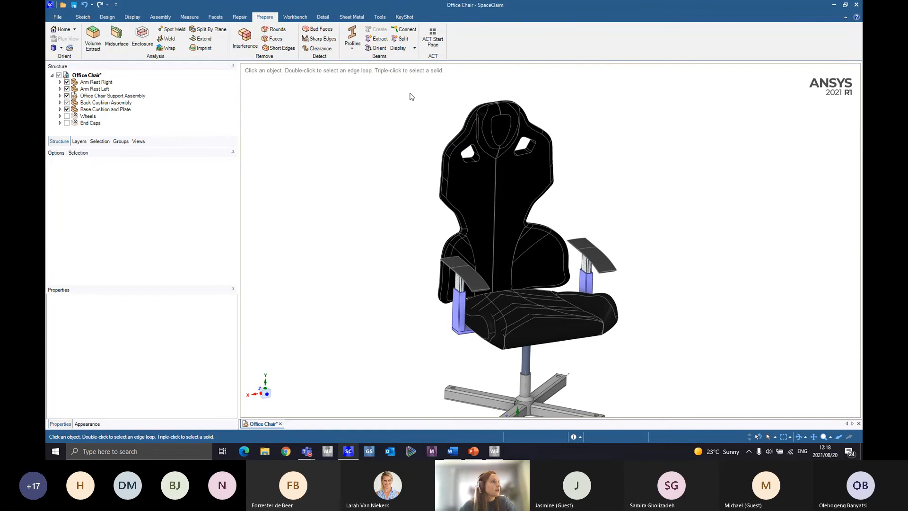
Review the Repair and Prepare toolsets, finishing with the Repair tools and no geometry selected
left_click(239, 17)
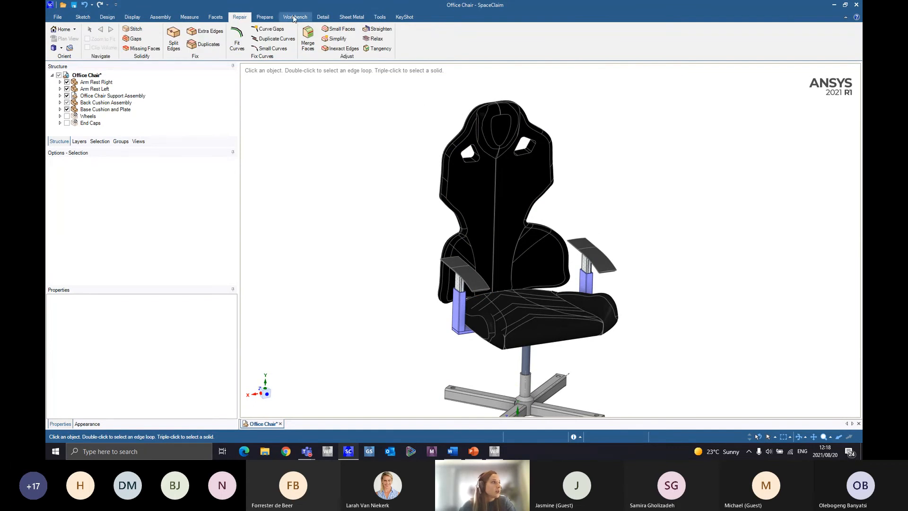
left_click(266, 17)
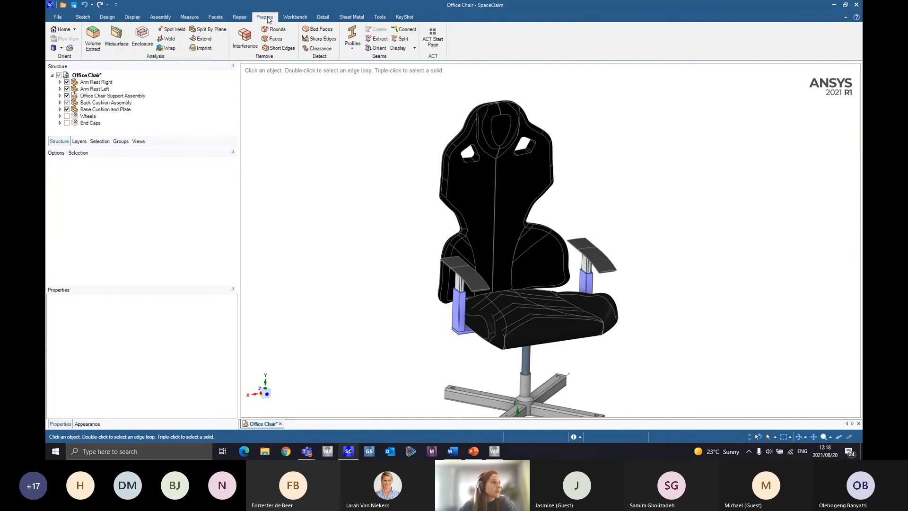
left_click(241, 17)
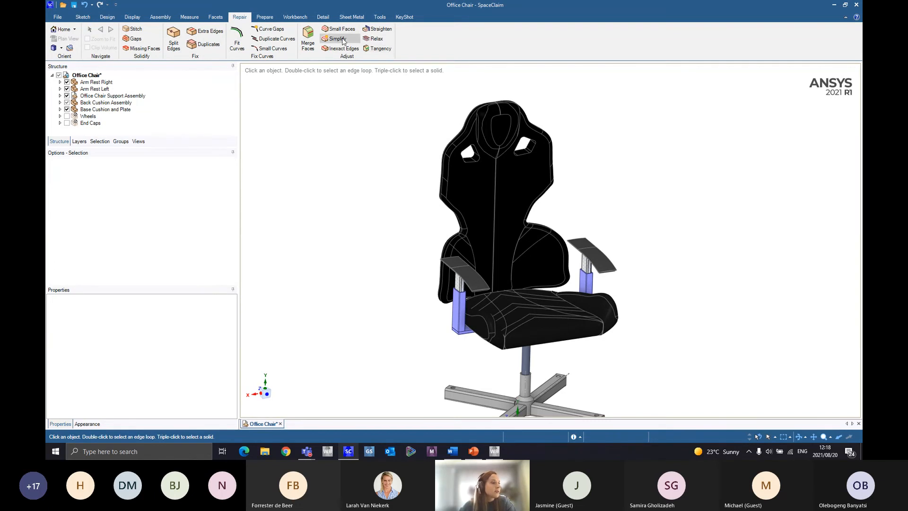
middle_click_drag(604, 275, 567, 239, "shift")
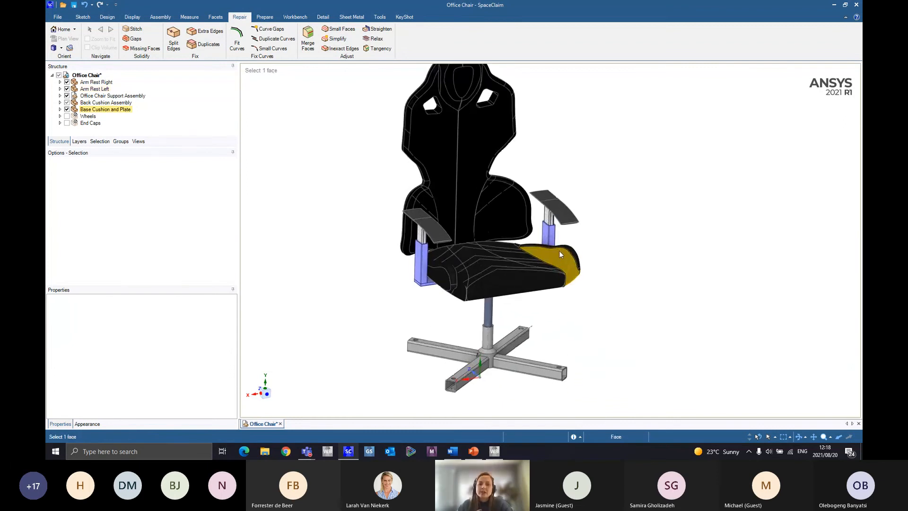
middle_click_drag(560, 254, 515, 234)
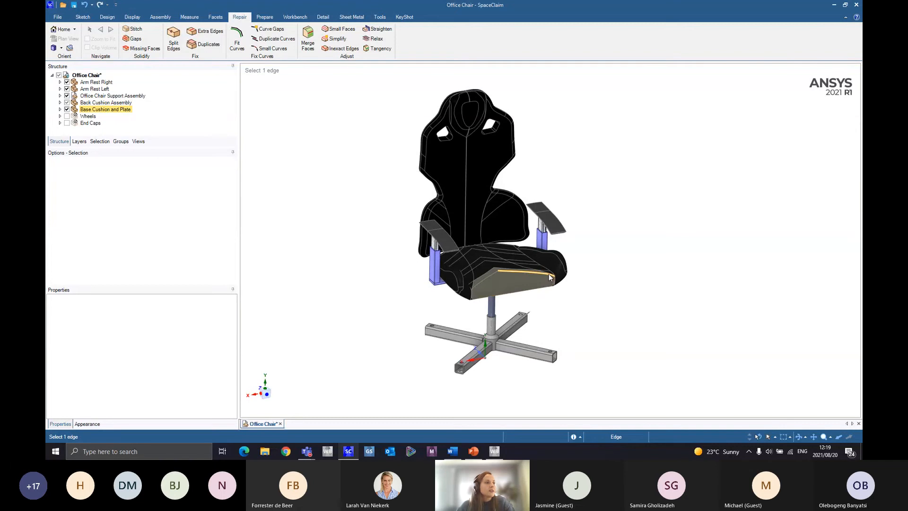
left_click(422, 217)
key("Escape")
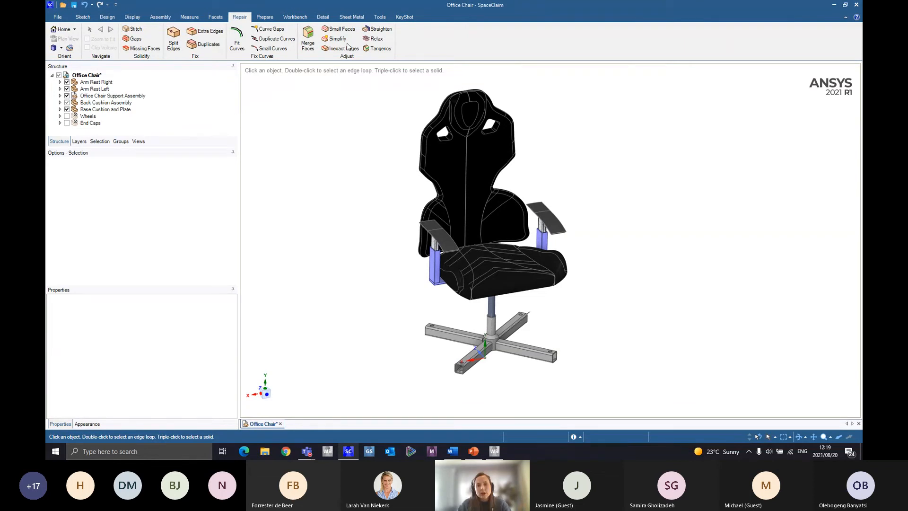
Search the chair for small faces, setting the maximum sliver width to 0.2 mm
scroll(444, 268, "up", 2)
scroll(444, 263, "up", 1)
middle_click_drag(444, 263, 440, 284, "ctrl")
scroll(437, 282, "down", 2)
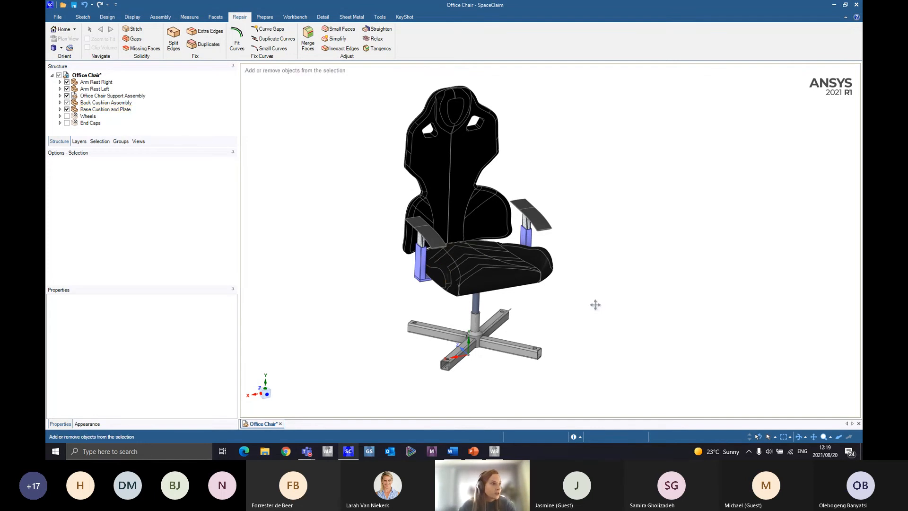
mouse_move(596, 304)
middle_mouse_down("ctrl")
mouse_move(611, 318)
mouse_move(612, 307)
middle_mouse_up("ctrl")
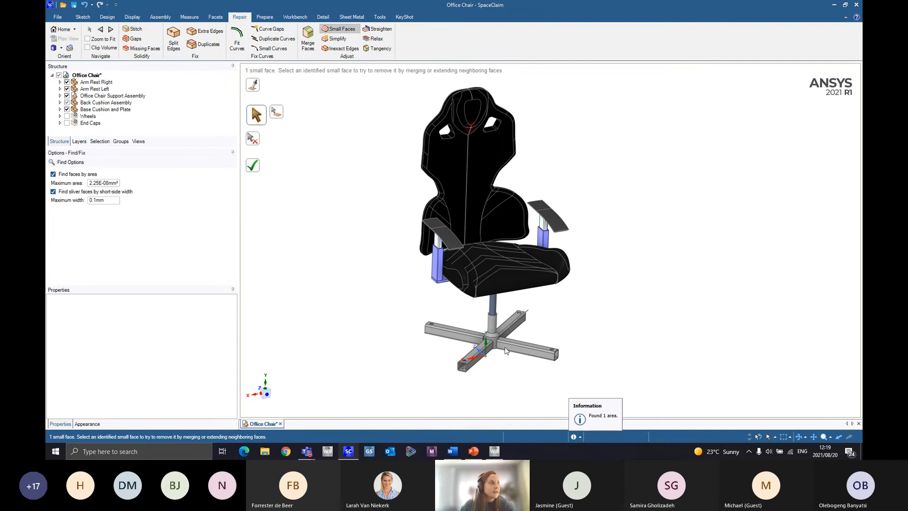
left_click(107, 200)
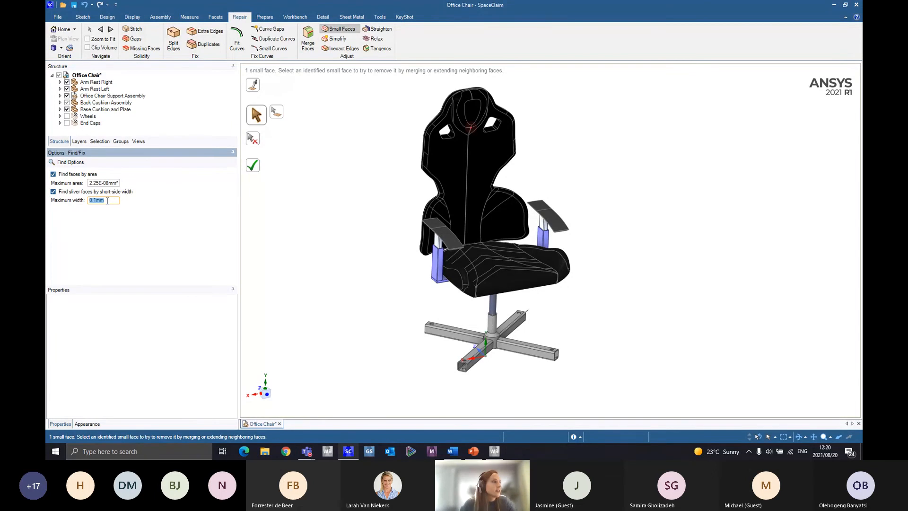
type("1")
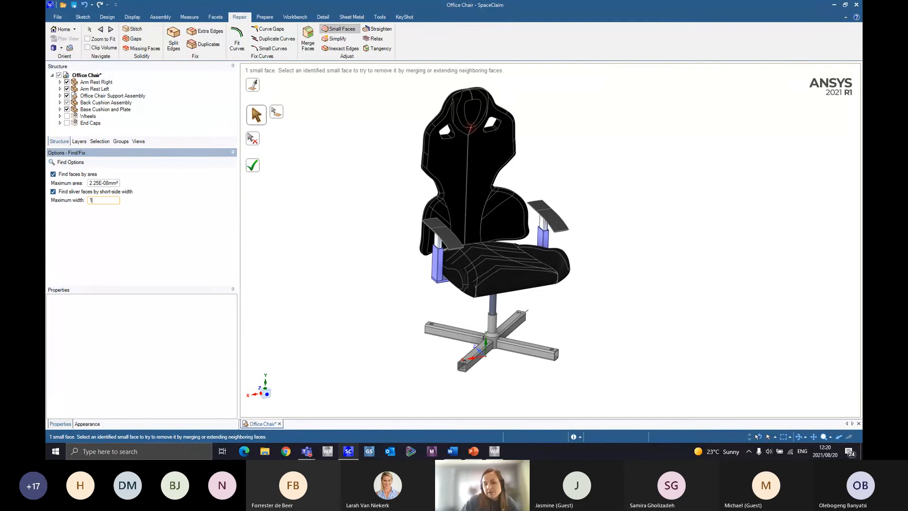
key("BackSpace")
type("0.2")
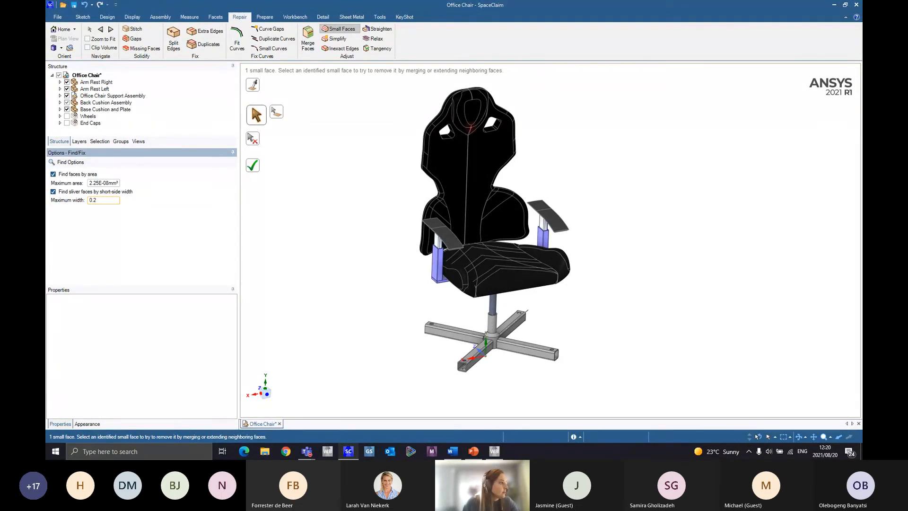
key("Return")
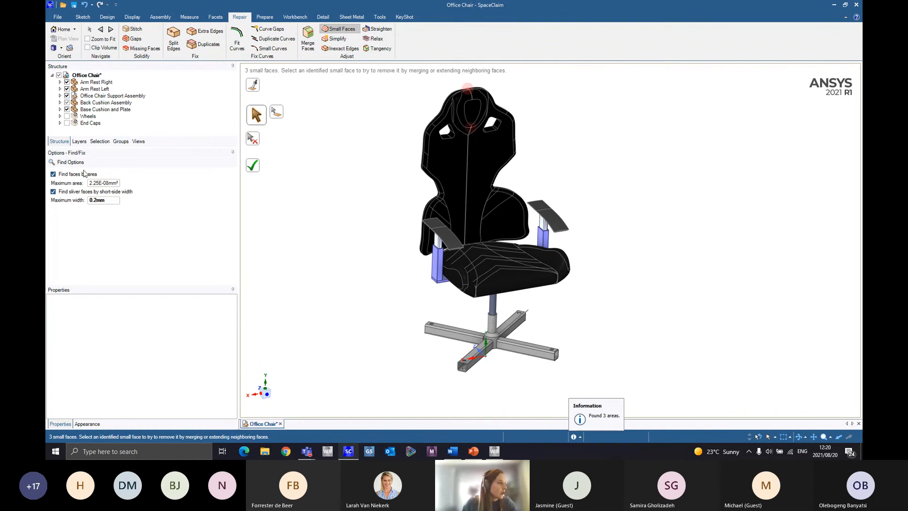
Remove the identified small face at the seam just below the headrest on the back cushion
mouse_move(483, 208)
middle_mouse_down()
mouse_move(489, 298)
mouse_move(487, 214)
middle_mouse_up()
scroll(466, 265, "up", 8)
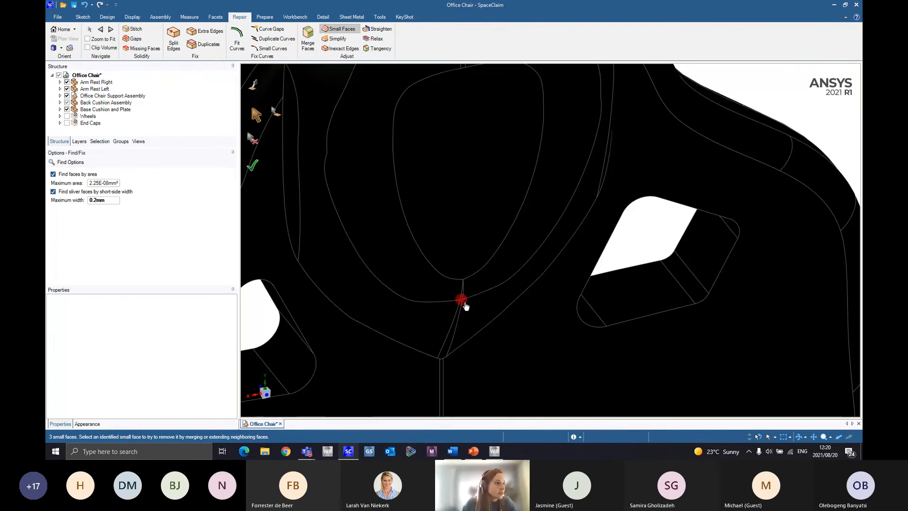
middle_click_drag(466, 311, 520, 311, "shift")
scroll(509, 284, "up", 5)
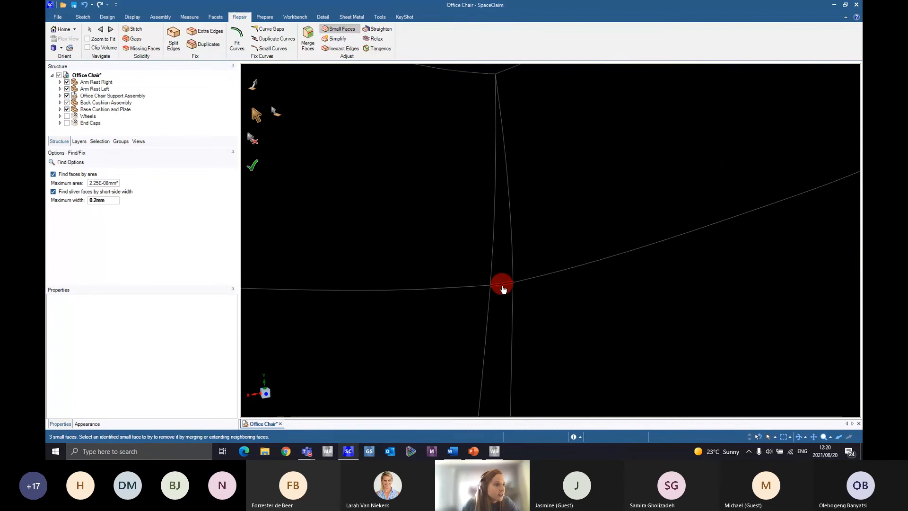
left_click(536, 291)
scroll(535, 291, "down", 10)
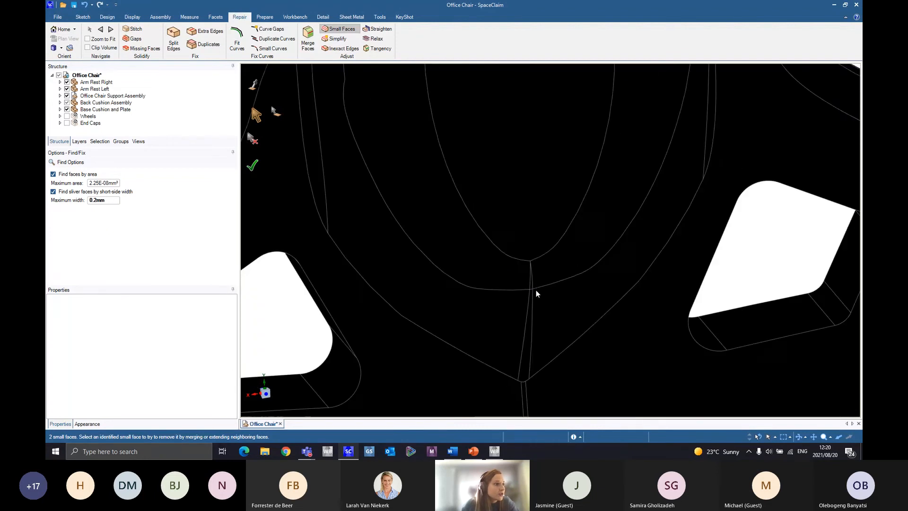
Fix all remaining identified small faces in one go and check the chair
middle_click_drag(481, 201, 475, 215)
left_click(252, 168)
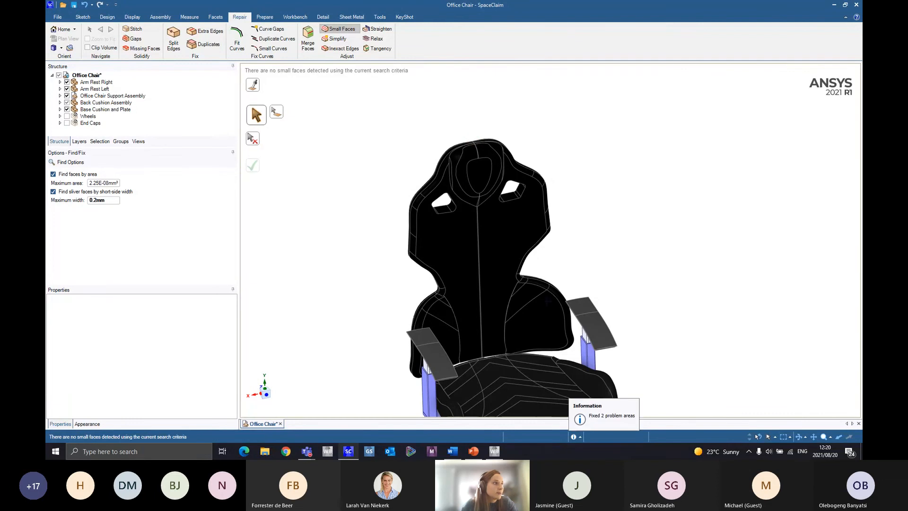
middle_click_drag(456, 268, 438, 153, "shift")
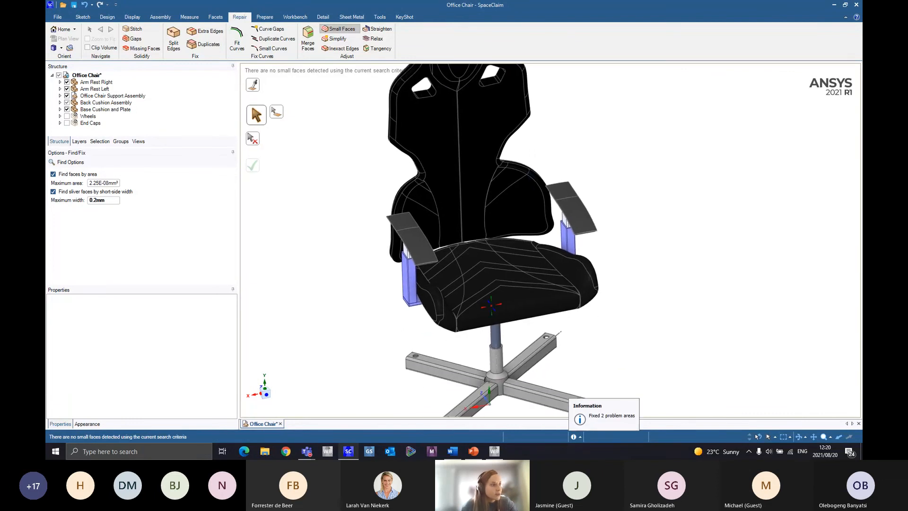
scroll(504, 262, "up", 3)
scroll(504, 262, "down", 6)
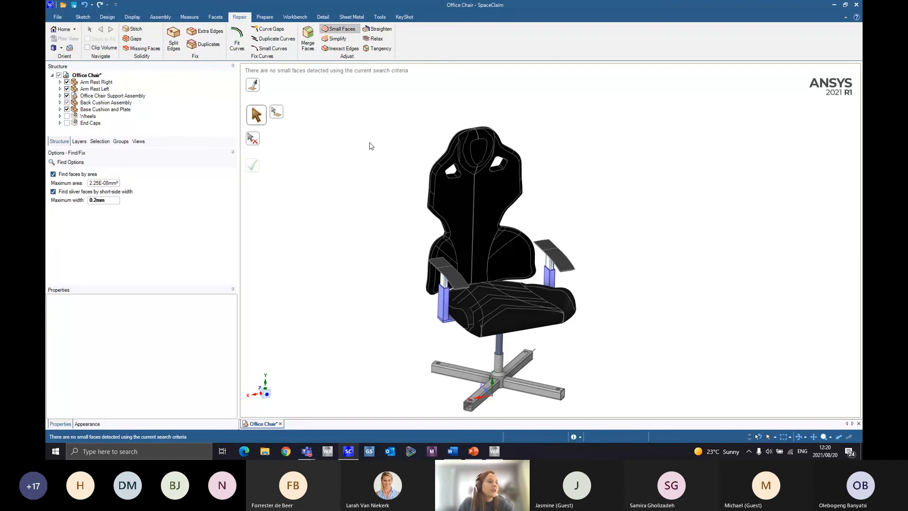
middle_click_drag(506, 348, 501, 330, "shift")
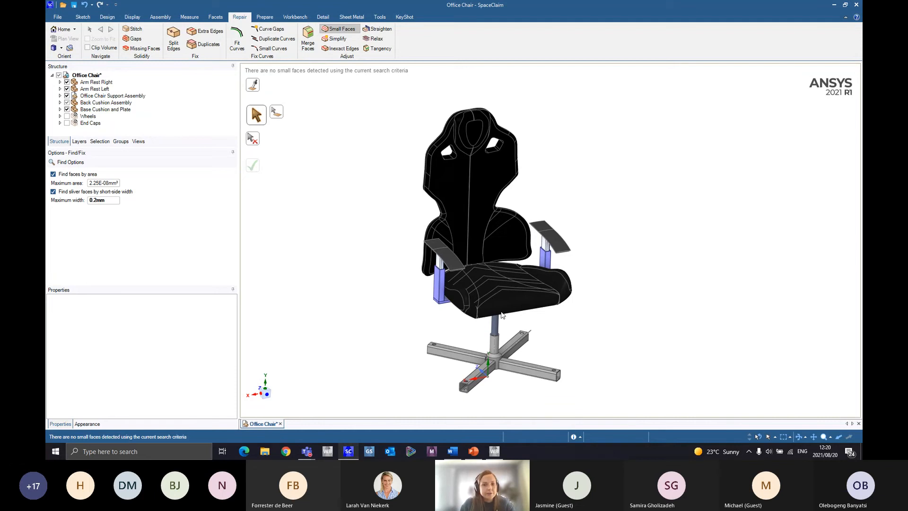
Bring up the Design tools, leave the small-face search and return to the Select tool
left_click(107, 17)
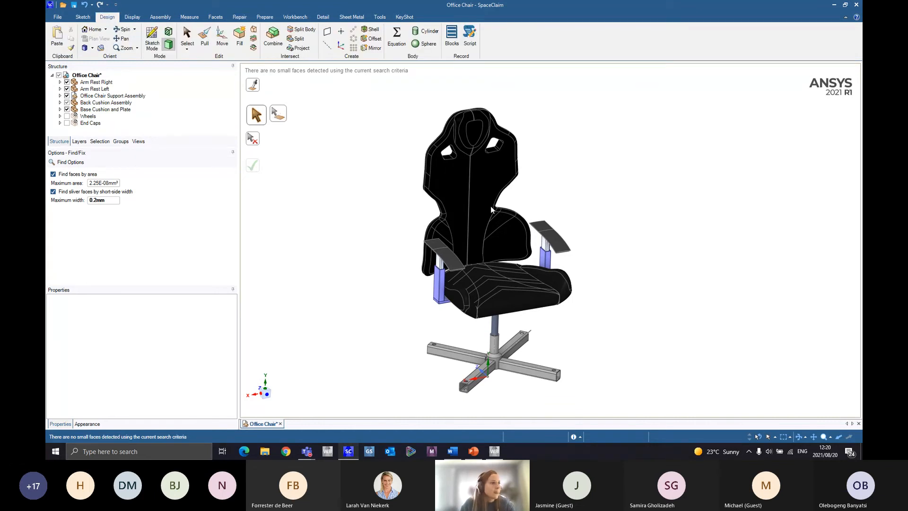
middle_click_drag(490, 205, 495, 214)
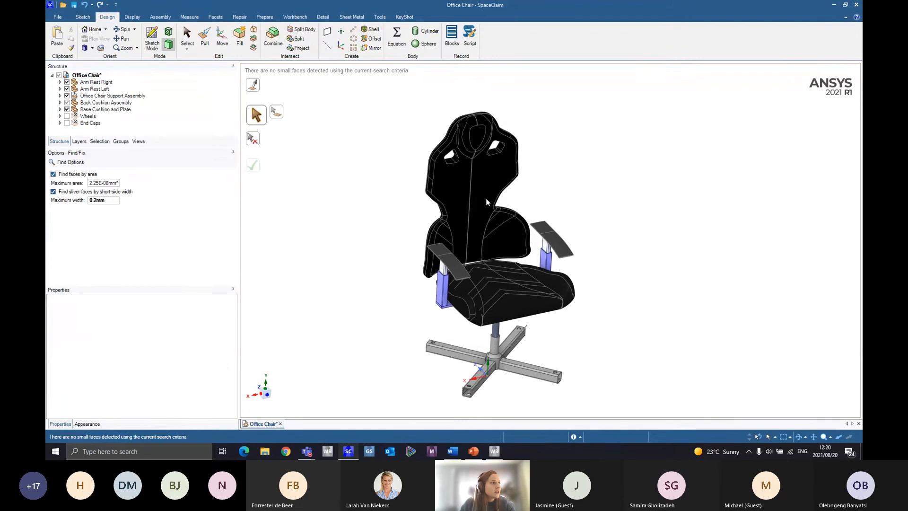
key("Escape")
scroll(497, 319, "down", 1)
scroll(506, 316, "up", 2)
scroll(506, 320, "up", 2)
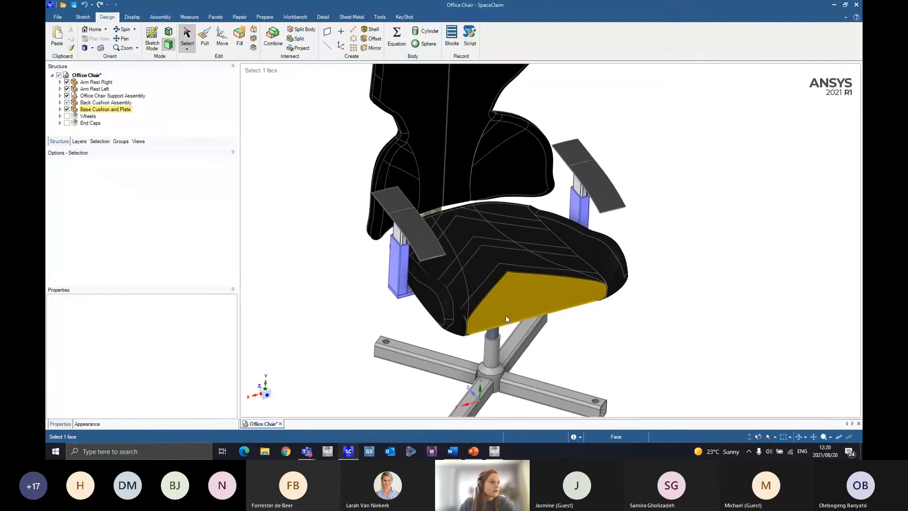
Inspect the seat cushion's patterned surface by selecting an edge and a small front corner face, and clear the selection
scroll(506, 316, "down", 3)
scroll(510, 291, "up", 5)
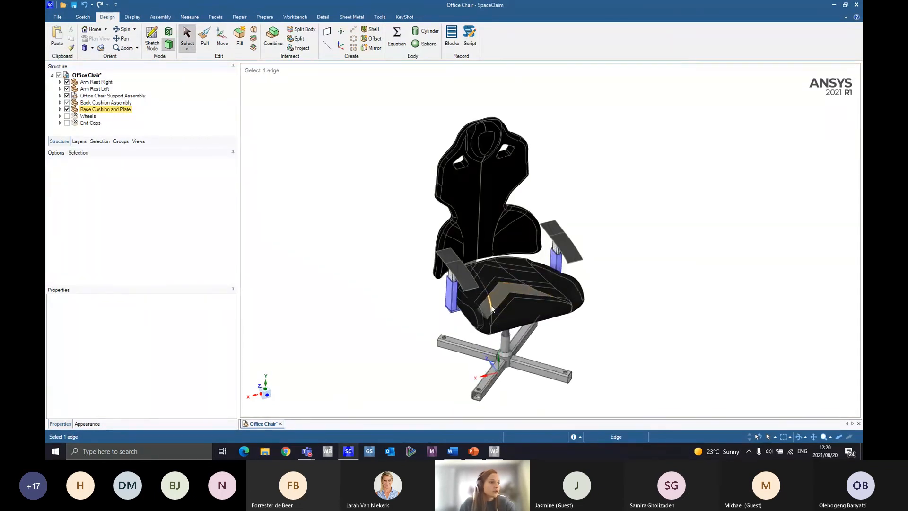
left_click(488, 262)
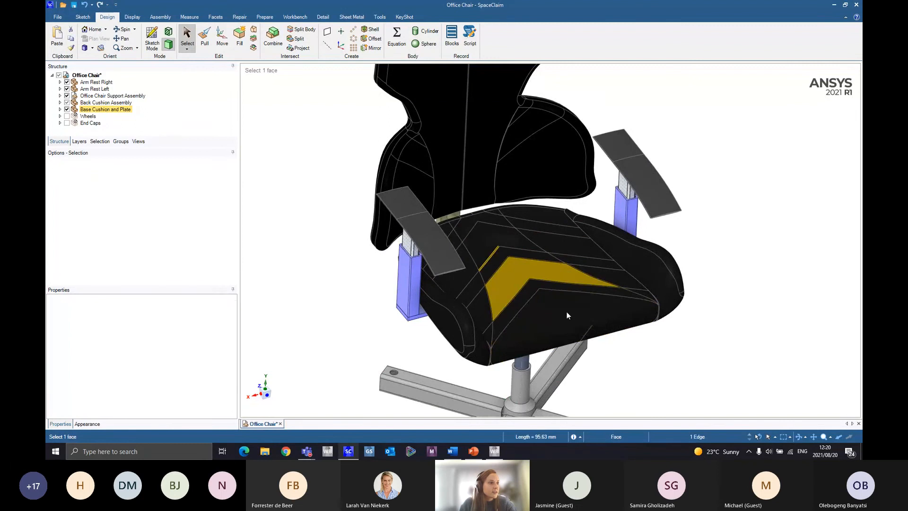
middle_click_drag(549, 309, 492, 310, "shift")
left_click(417, 307)
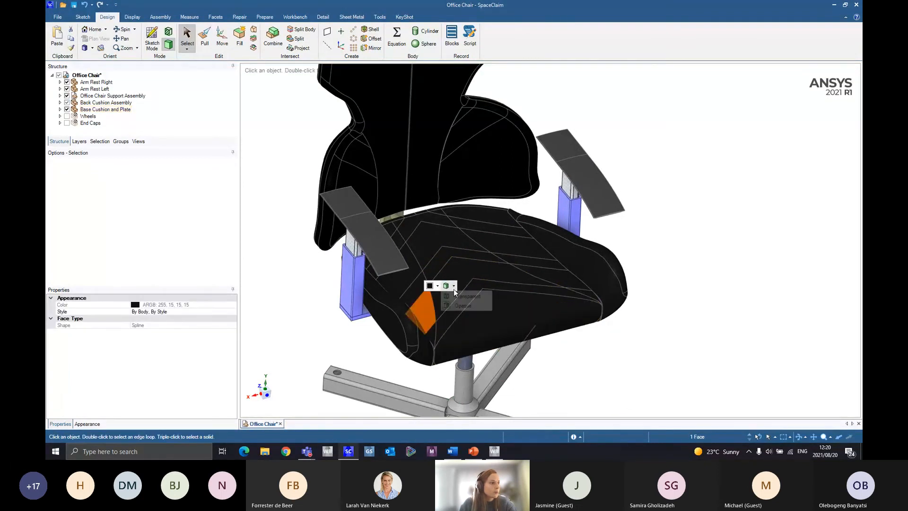
left_click(638, 343)
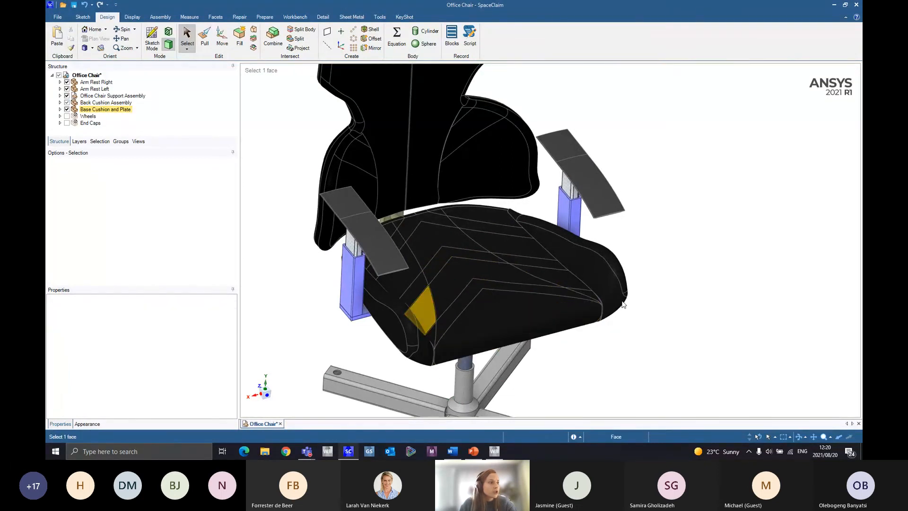
Merge the three faces of the front chevron strip on the seat cushion into a single face
middle_click_drag(608, 335, 616, 279)
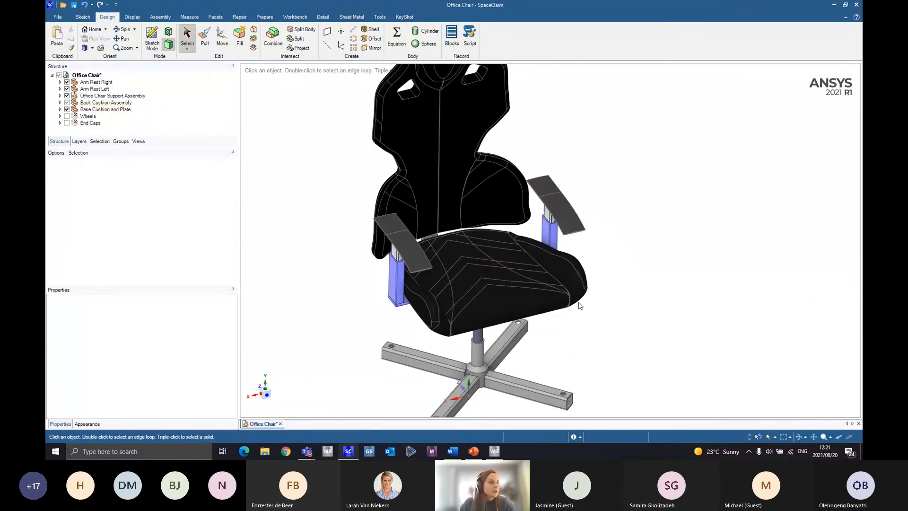
left_click(467, 293)
left_click(470, 295, "ctrl")
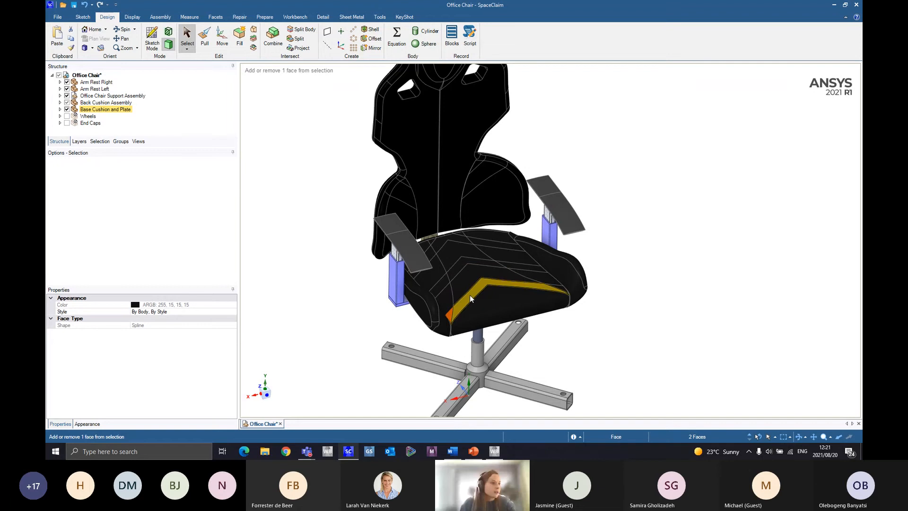
left_click(555, 284, "ctrl")
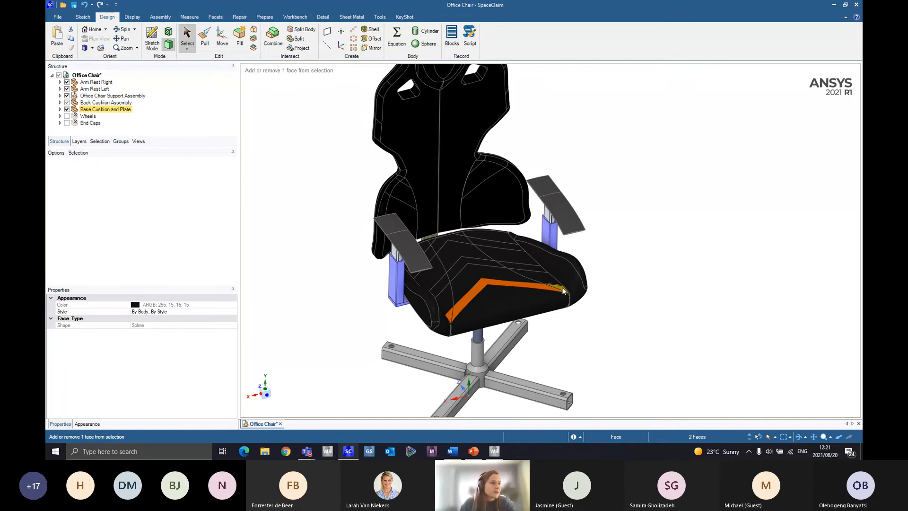
left_click(291, 16)
left_click(265, 17)
left_click(239, 17)
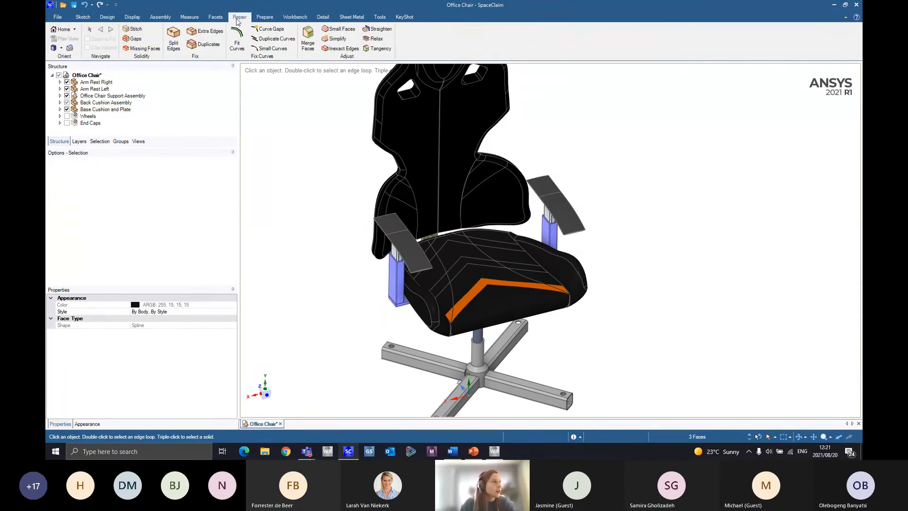
left_click(307, 38)
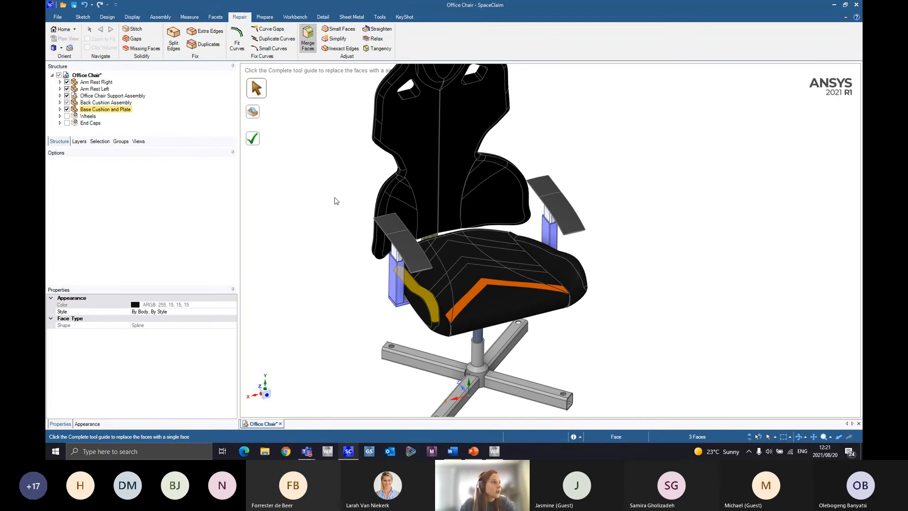
left_click(258, 142)
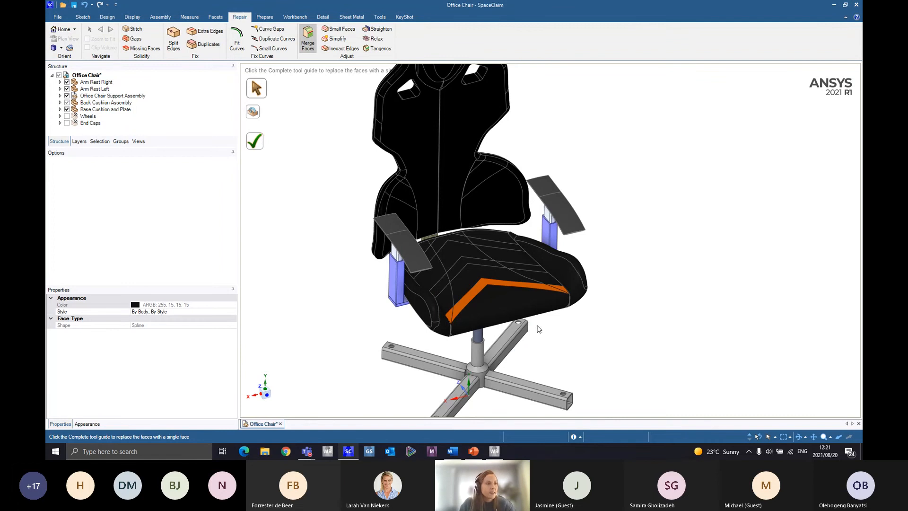
Remove the long sliver face on one side of the support recess at the rear of the back cushion
middle_click_drag(506, 308, 503, 317)
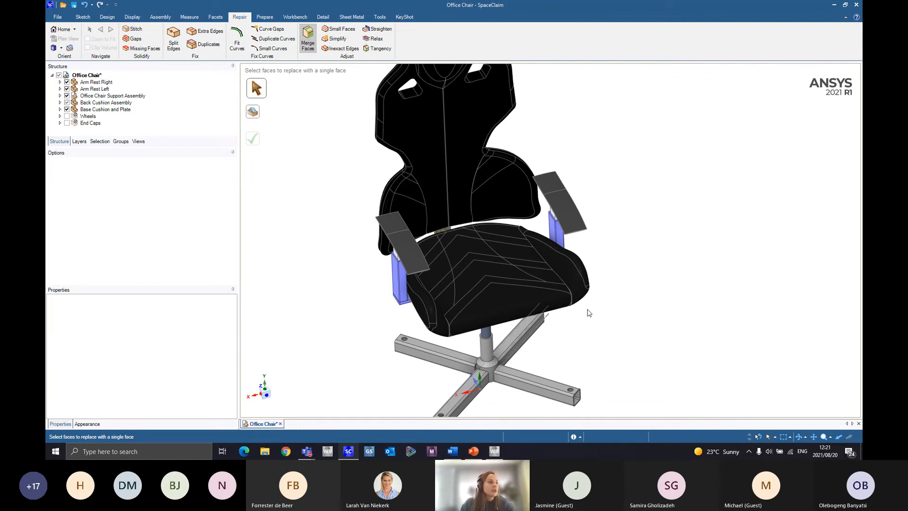
middle_click_drag(589, 313, 582, 326)
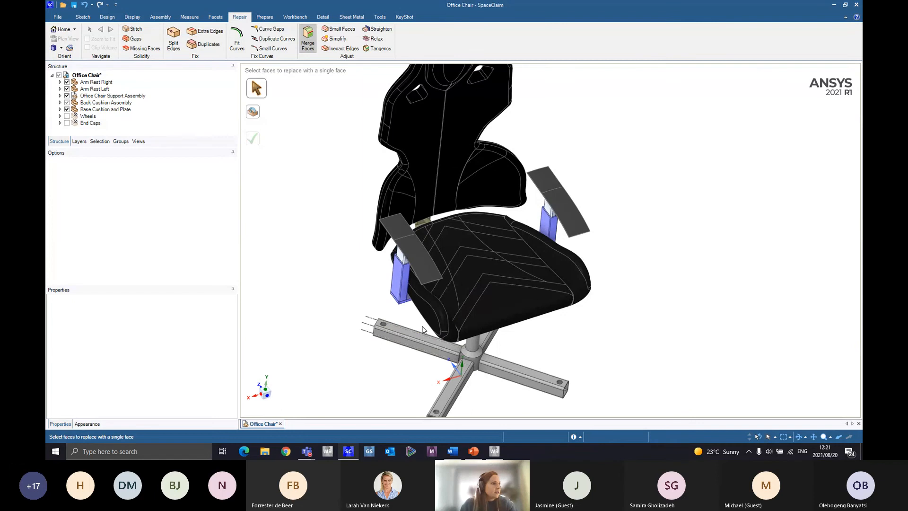
scroll(422, 329, "down", 3)
middle_click_drag(423, 330, 316, 319)
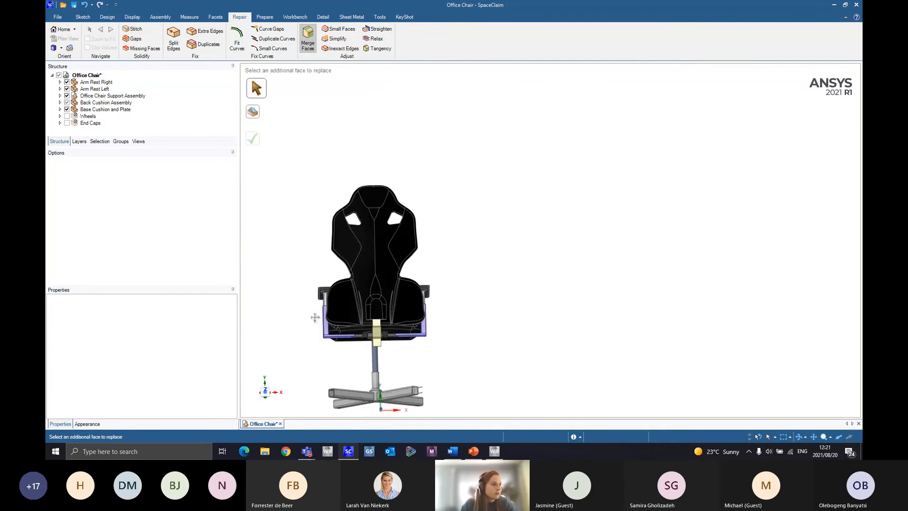
scroll(331, 319, "up", 6)
mouse_move(524, 280)
middle_mouse_down()
mouse_move(541, 245)
mouse_move(450, 246)
mouse_move(402, 263)
middle_mouse_up()
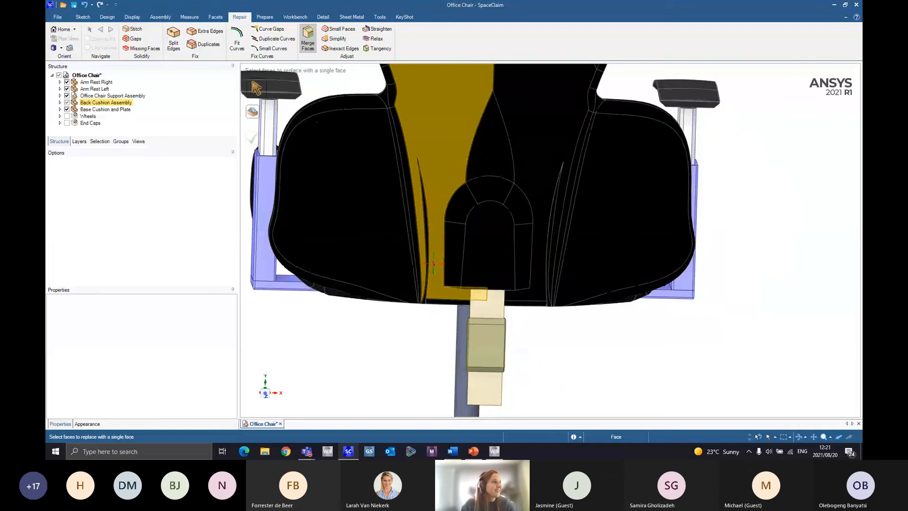
left_click(265, 17)
left_click(275, 38)
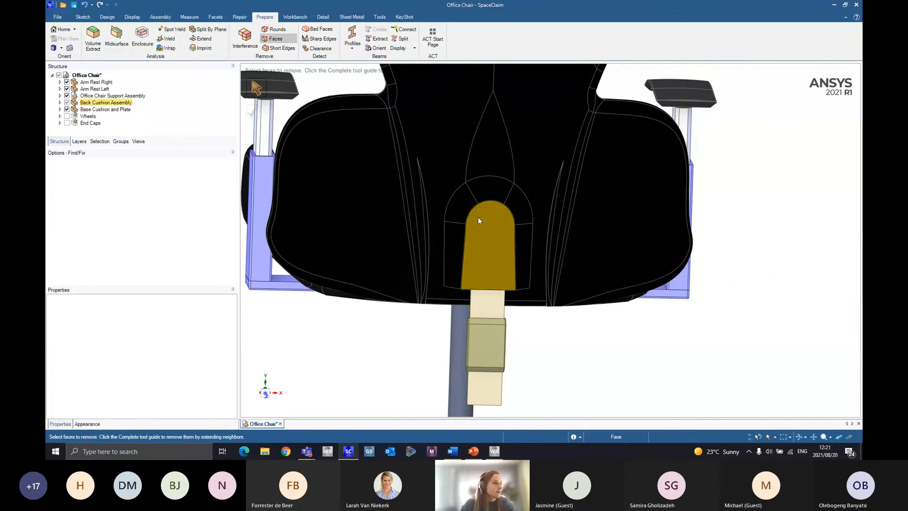
scroll(478, 217, "up", 4)
left_click(404, 213)
left_click(255, 112)
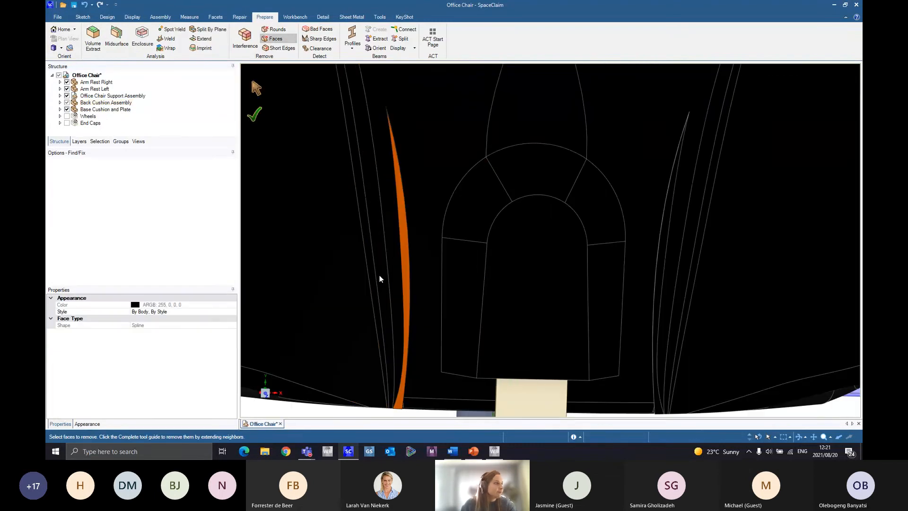
Remove the matching sliver face on the opposite side of the back cushion's rear recess
scroll(444, 290, "down", 1)
scroll(444, 290, "down", 2)
middle_click_drag(580, 333, 544, 285)
scroll(544, 285, "up", 4)
left_click(549, 278)
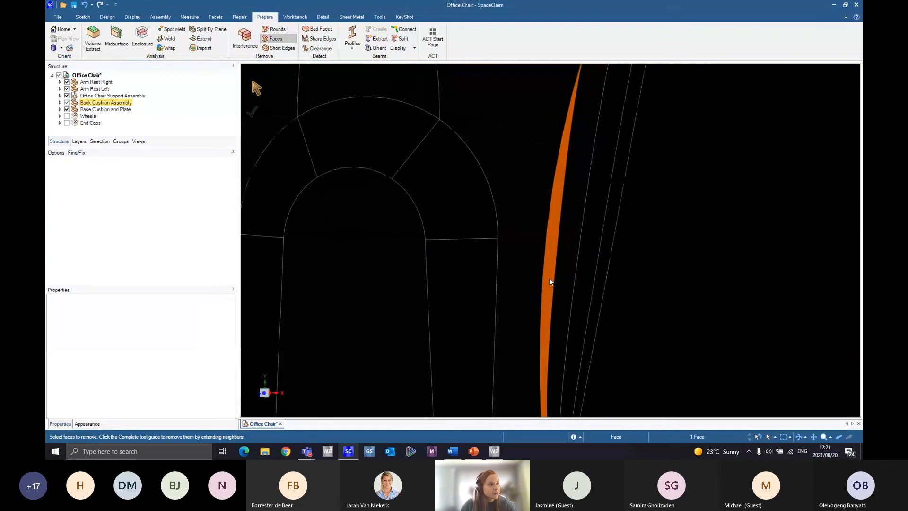
left_click(254, 111)
scroll(577, 295, "down", 5)
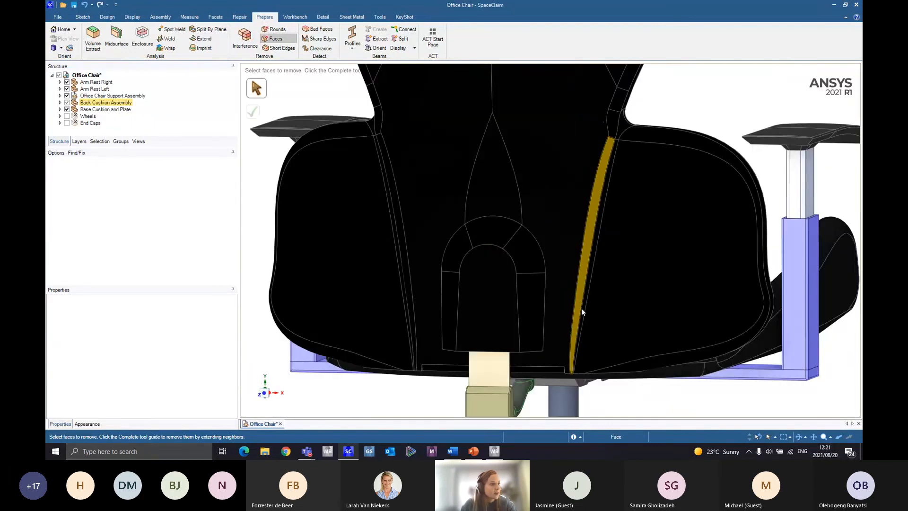
Remove the narrow round face running along the centre seam on the front of the back cushion
middle_click_drag(578, 294, 562, 392)
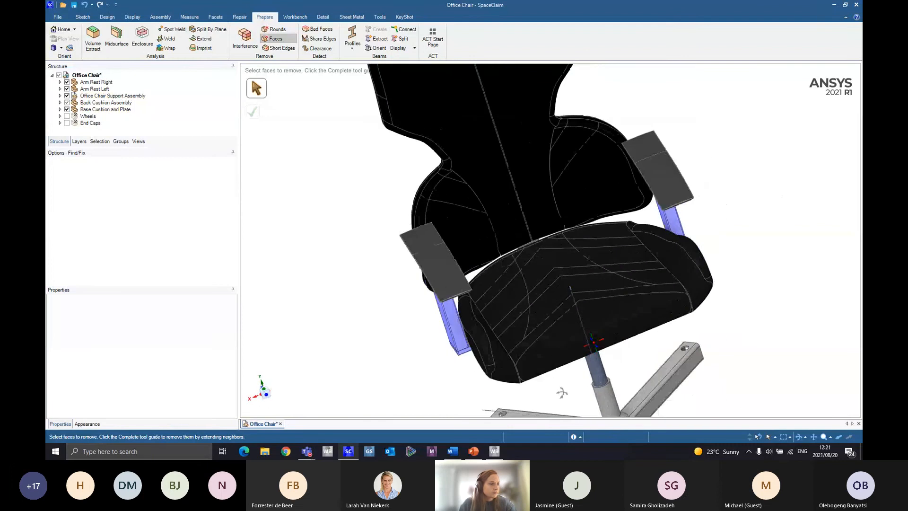
scroll(565, 220, "up", 3)
scroll(503, 276, "up", 10)
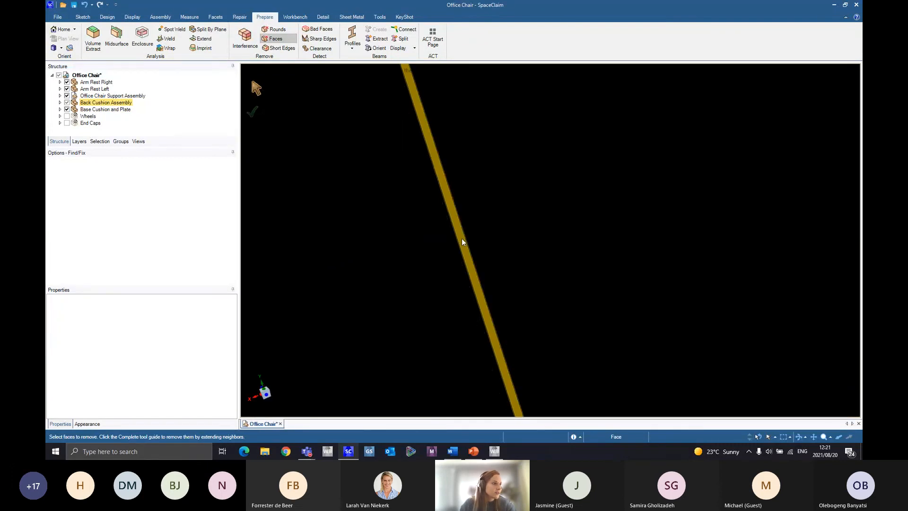
scroll(464, 242, "down", 3)
left_click(503, 288)
scroll(502, 287, "down", 8)
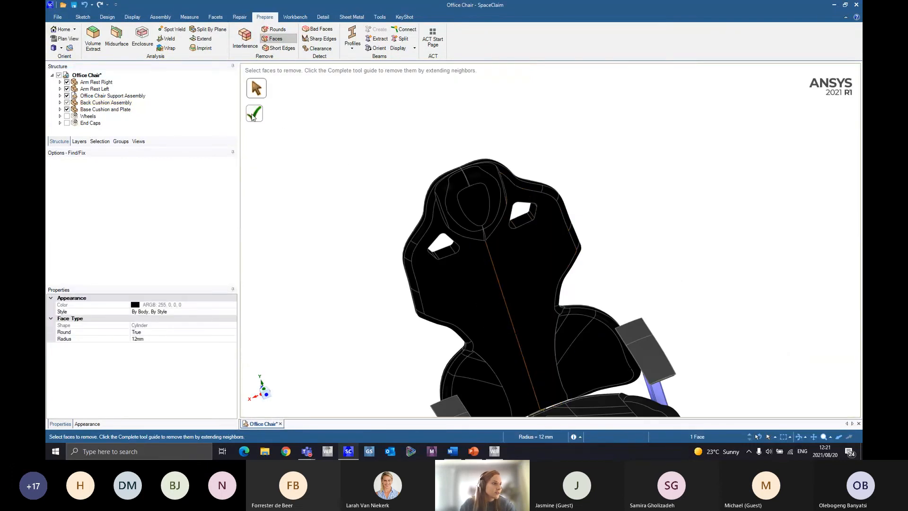
key("Escape")
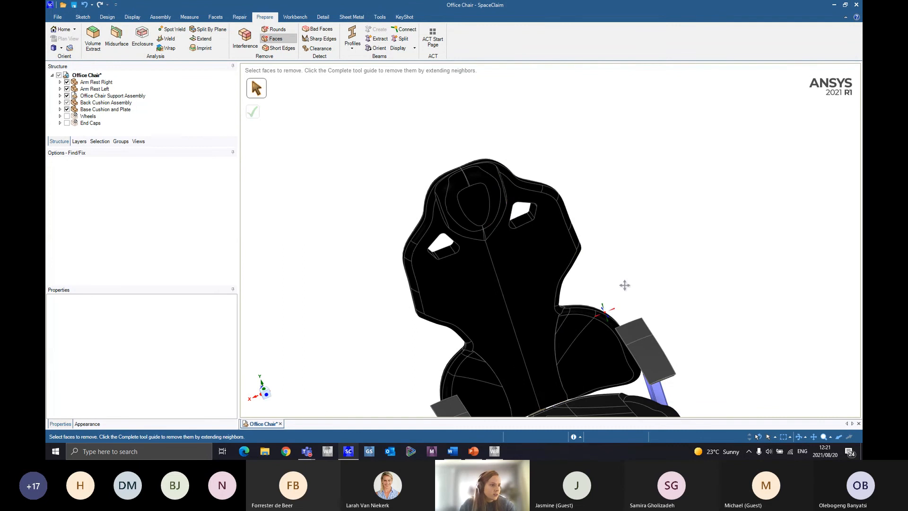
Examine the seat cushion and armrests for further small faces to remove
middle_click_drag(625, 283, 564, 140, "shift")
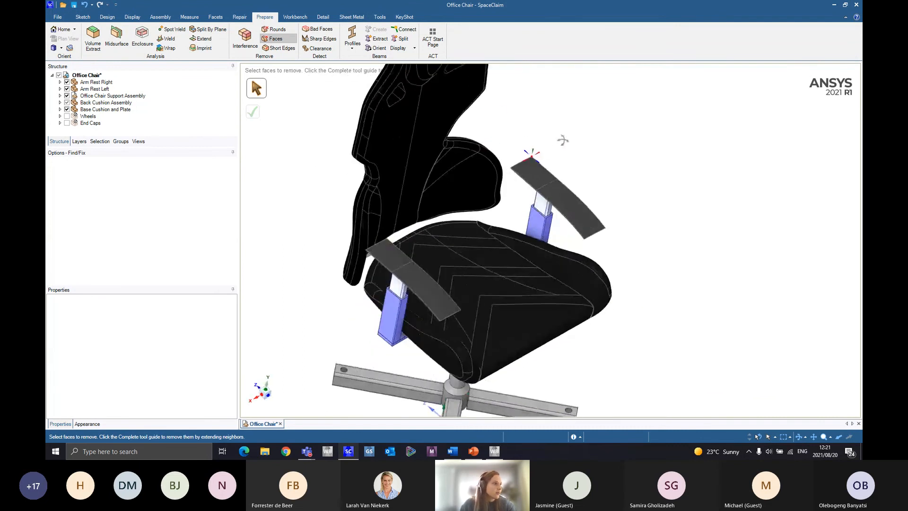
scroll(528, 167, "up", 2)
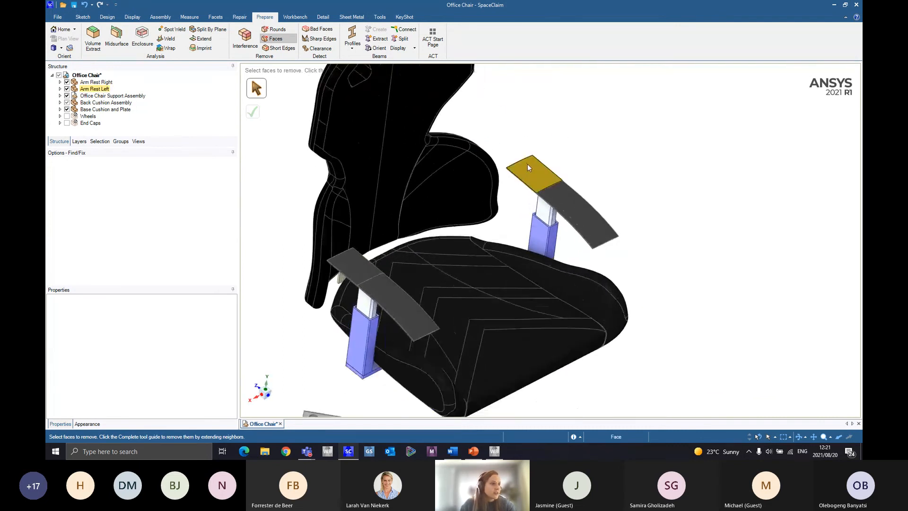
scroll(527, 163, "down", 5)
middle_click_drag(524, 325, 506, 311, "shift")
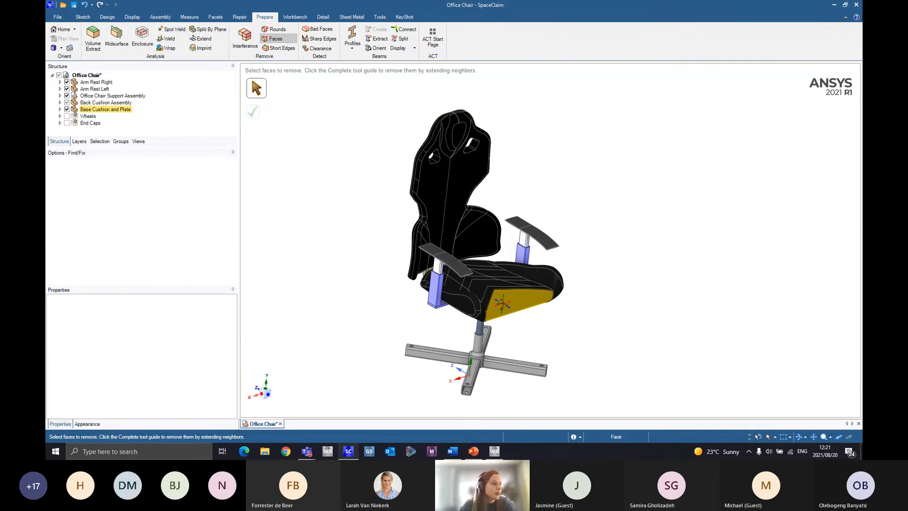
middle_click_drag(503, 303, 512, 273)
middle_click_drag(512, 272, 496, 273)
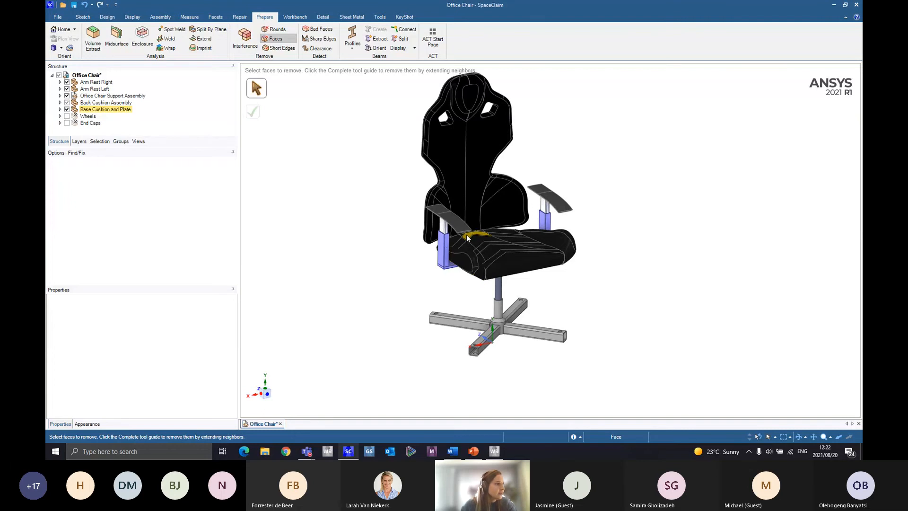
scroll(466, 237, "up", 5)
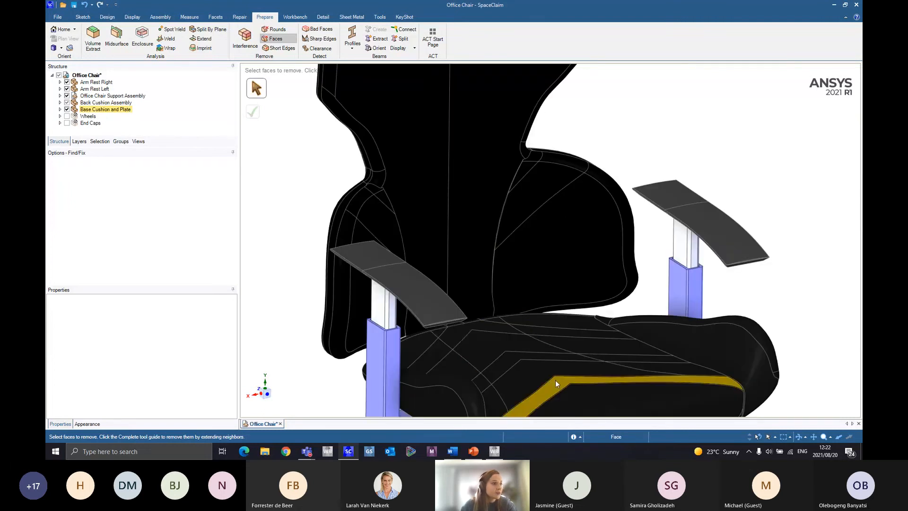
middle_click_drag(506, 253, 484, 227, "shift")
scroll(402, 352, "up", 2)
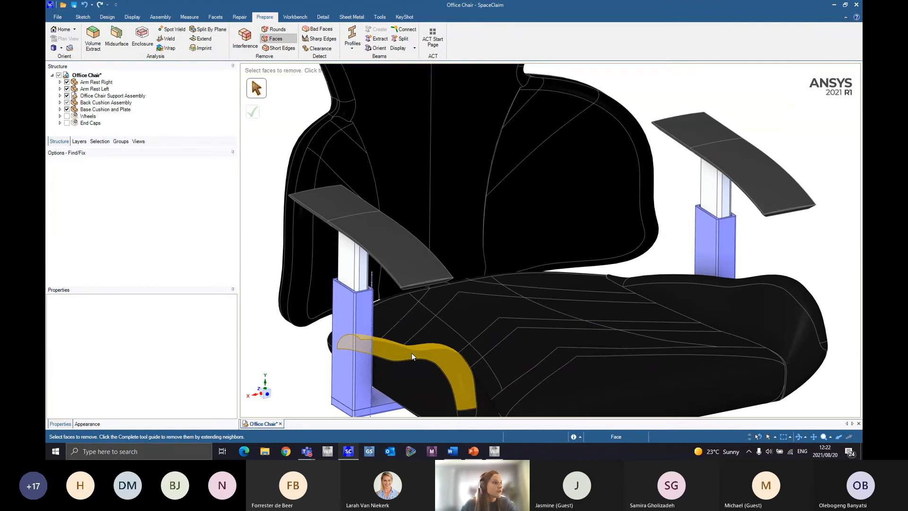
Remove the two thin sliver faces along the front edge of the right armrest pad
scroll(427, 282, "up", 10)
left_click(492, 266)
left_click(495, 270, "ctrl")
scroll(491, 269, "down", 5)
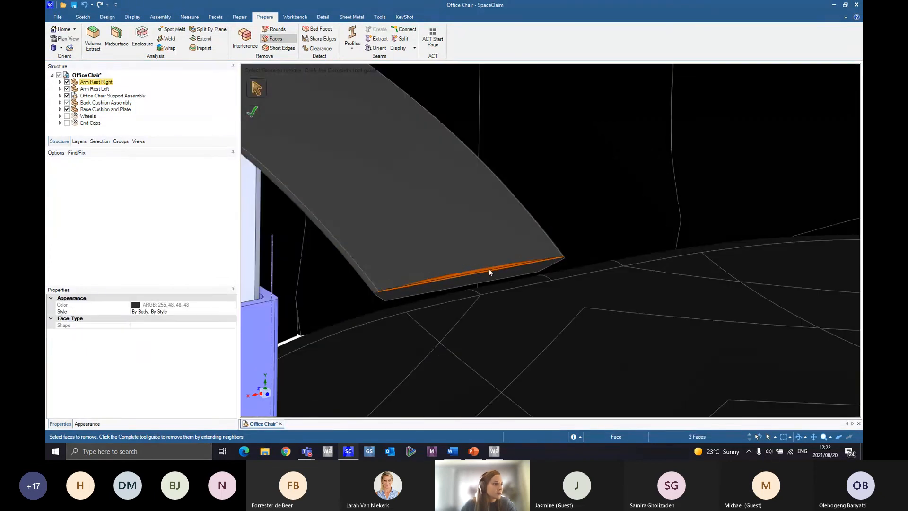
left_click(252, 112)
scroll(529, 276, "down", 3)
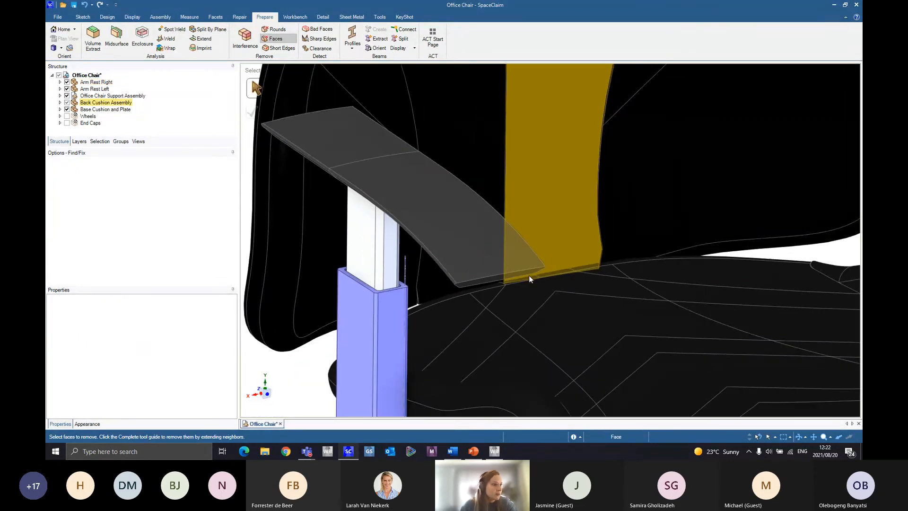
Remove the thin sliver faces along the front edge of the left armrest pad
scroll(541, 256, "down", 4)
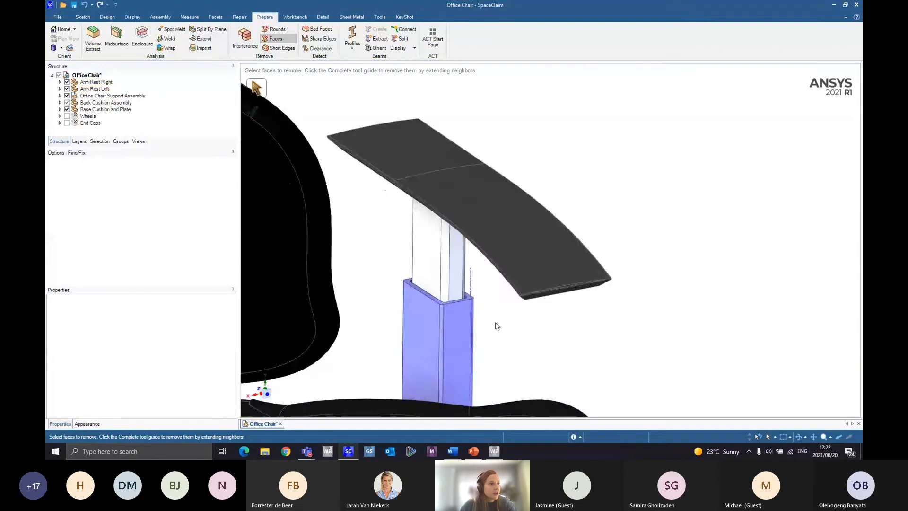
scroll(497, 322, "up", 4)
scroll(629, 246, "up", 5)
left_click(640, 255)
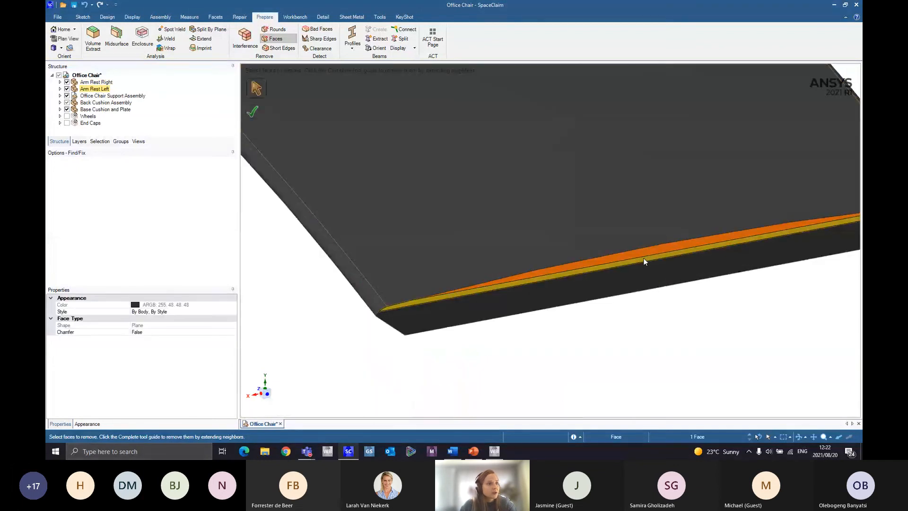
scroll(669, 318, "down", 5)
left_click(256, 114)
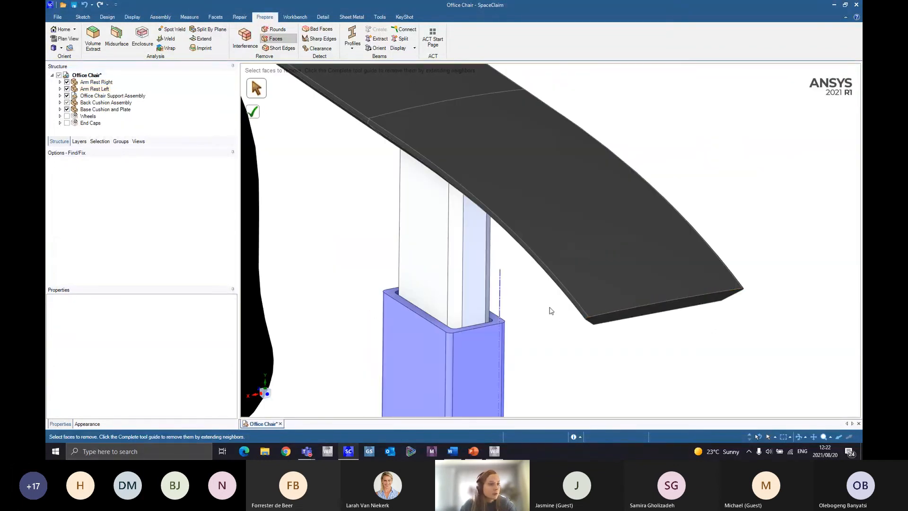
Remove the two thin sliver faces along the rear edge of the right armrest pad
scroll(549, 310, "down", 6)
middle_click_drag(323, 309, 519, 210)
scroll(489, 233, "up", 3)
scroll(519, 209, "up", 6)
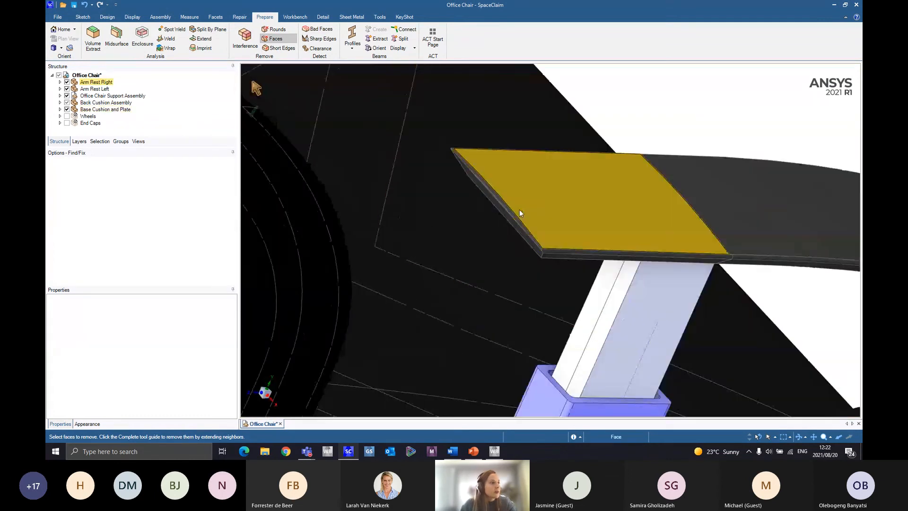
left_click(506, 221)
scroll(451, 197, "up", 3)
left_click(441, 203, "ctrl")
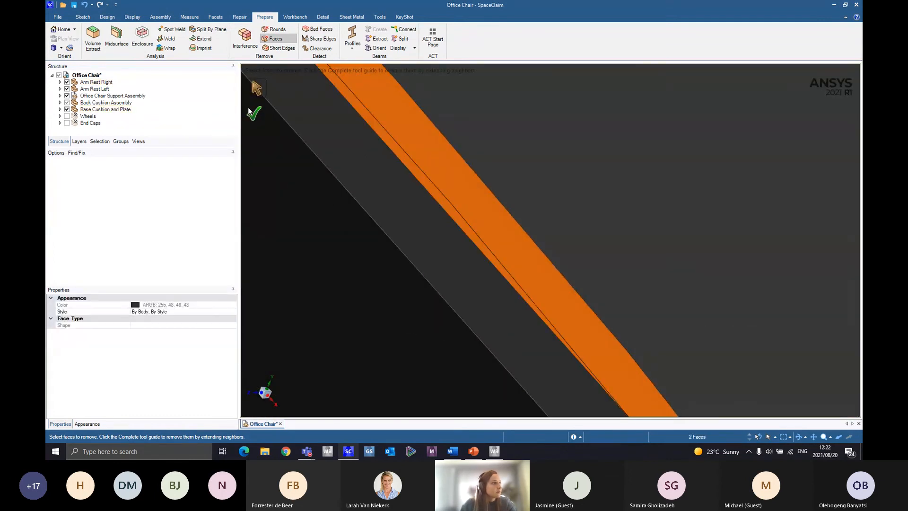
scroll(489, 227, "down", 12)
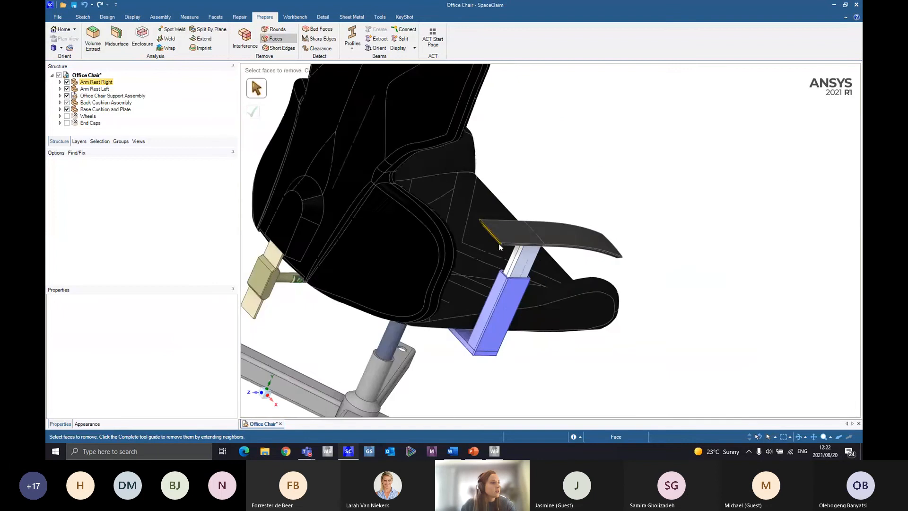
Remove the thin sliver faces along the rear edge of the left armrest pad
middle_click_drag(325, 352, 455, 202)
scroll(464, 158, "up", 10)
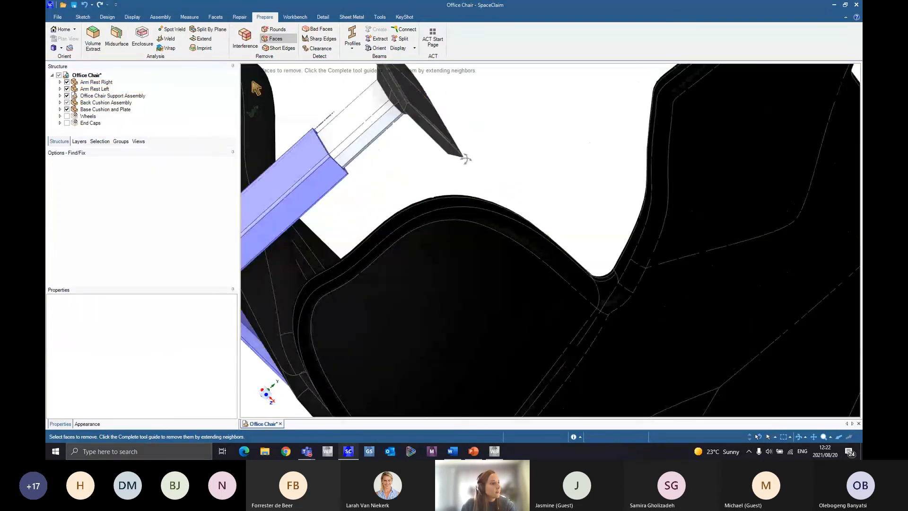
scroll(483, 338, "up", 5)
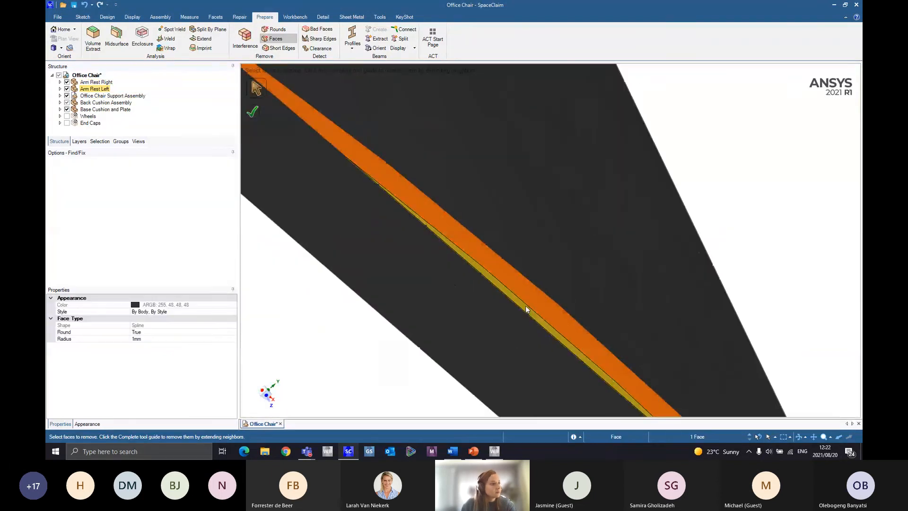
scroll(548, 279, "down", 10)
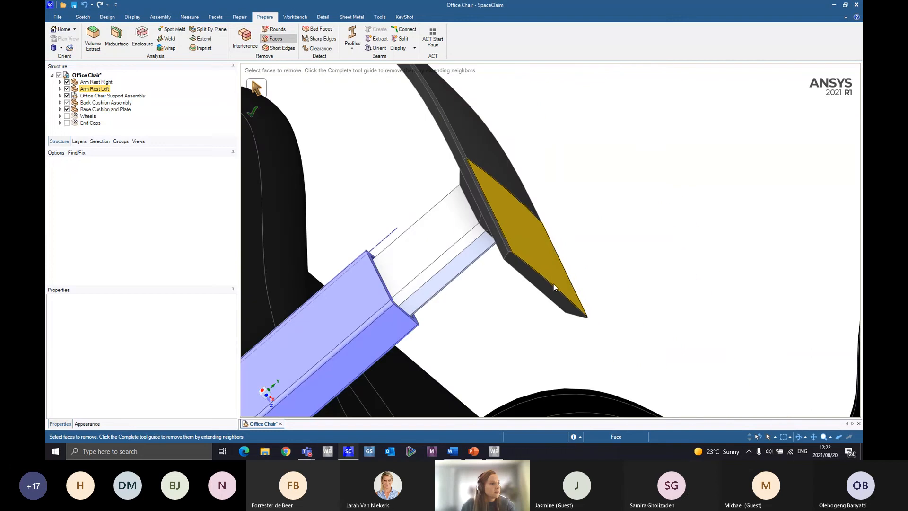
Use Fill to remove the thin chamfer faces along the upper rear corner and rear edge of the back support bracket
middle_click_drag(578, 328, 415, 265)
scroll(444, 284, "up", 7)
middle_click_drag(538, 245, 516, 284)
left_click(107, 17)
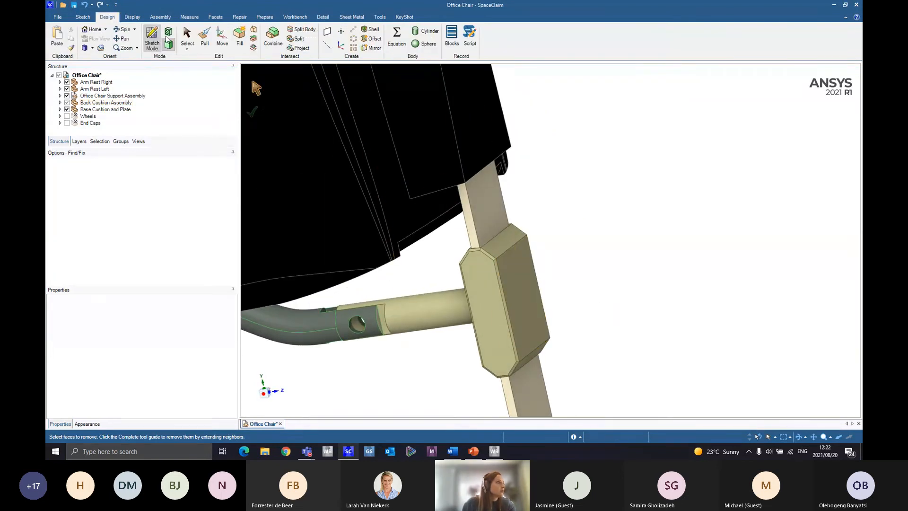
left_click(239, 38)
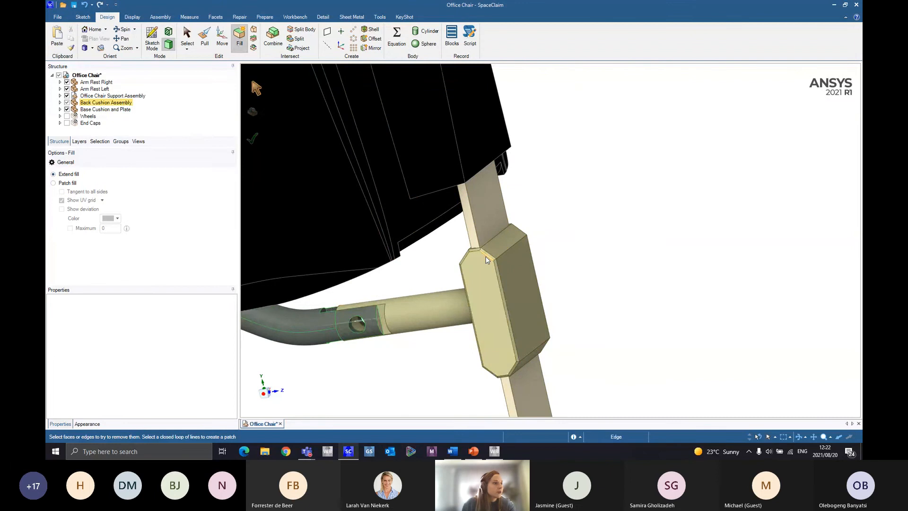
middle_click_drag(495, 272, 451, 268)
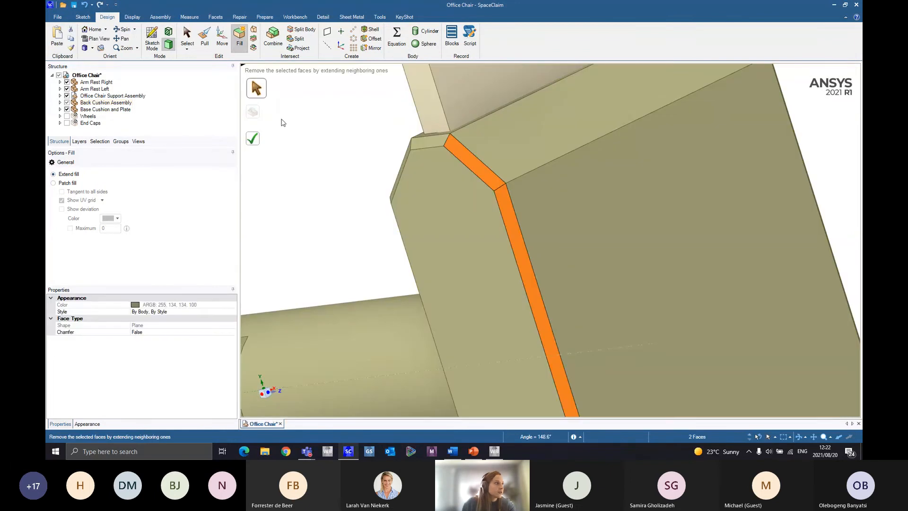
left_click(253, 138)
Fill the three thin chamfer faces along the top, upper front corner and front edge on the same side of the bracket
middle_click_drag(416, 175, 435, 150)
left_click(436, 143)
left_click(395, 163, "ctrl")
middle_click_drag(370, 236, 385, 221)
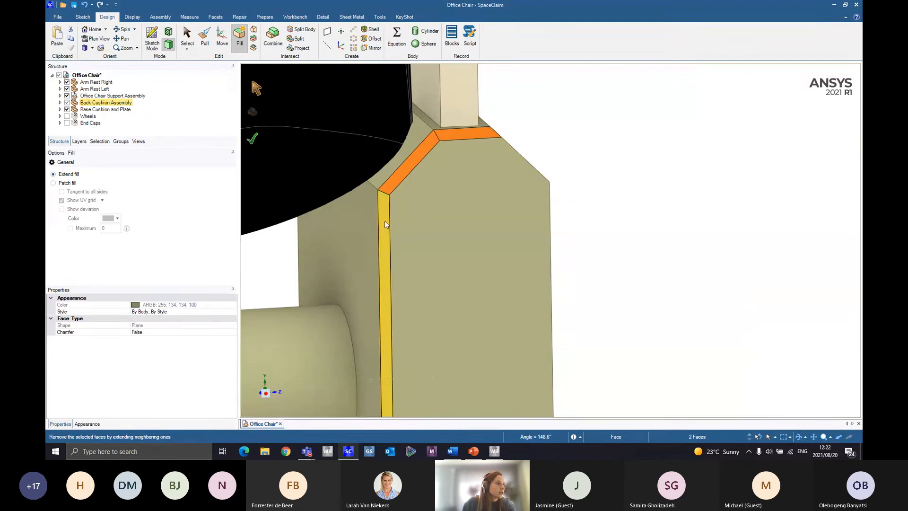
left_click(385, 222, "ctrl")
key("Return")
Fill the three thin chamfer faces around the lower end on the same side of the back support bracket
scroll(551, 234, "down", 7)
middle_click_drag(549, 246, 520, 222)
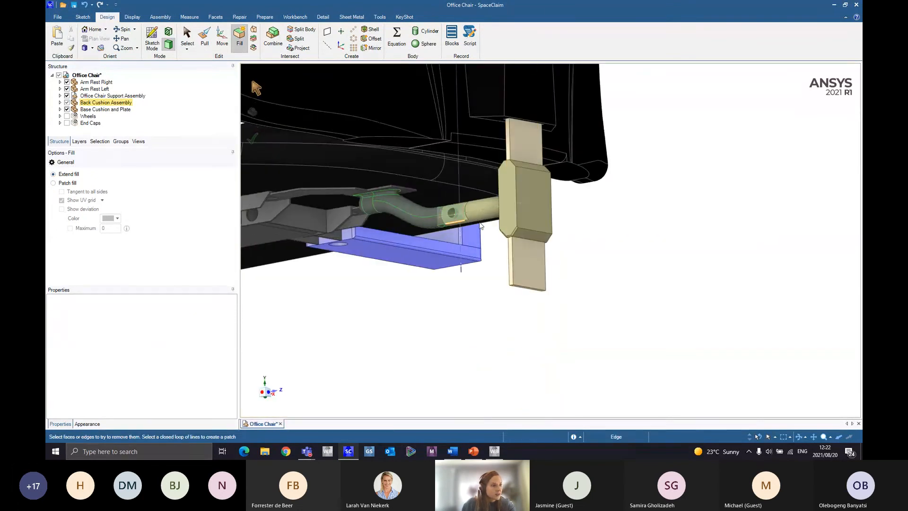
scroll(520, 285, "up", 5)
left_click(475, 282)
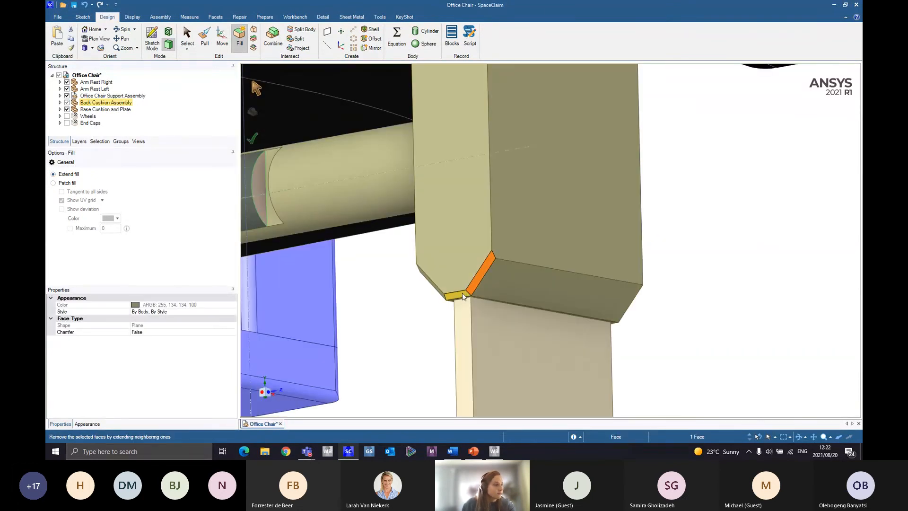
left_click(450, 295, "ctrl")
middle_click_drag(448, 287, 425, 297)
left_click(421, 290, "ctrl")
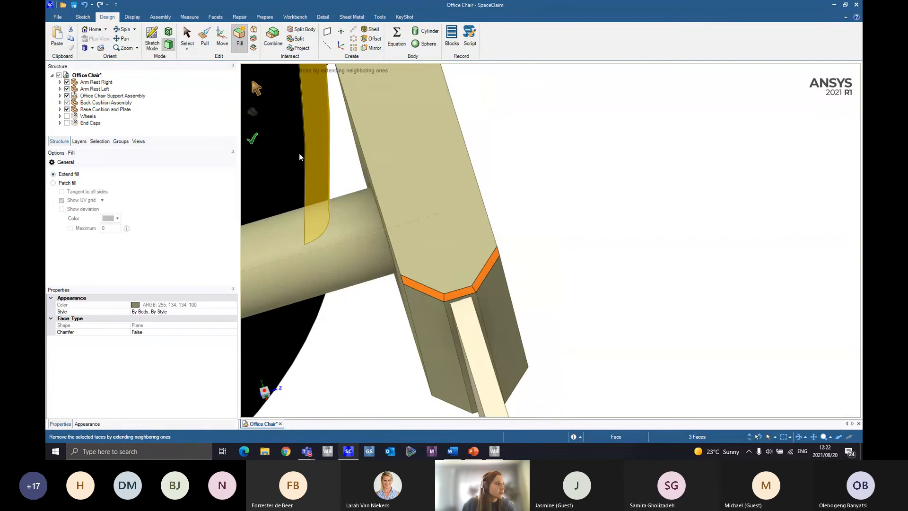
left_click(252, 138)
Fill the four thin chamfer faces around the upper end and rear edge on the opposite side of the back support bracket
scroll(432, 220, "down", 5)
middle_click_drag(448, 256, 279, 303)
scroll(476, 136, "up", 3)
scroll(475, 131, "up", 5)
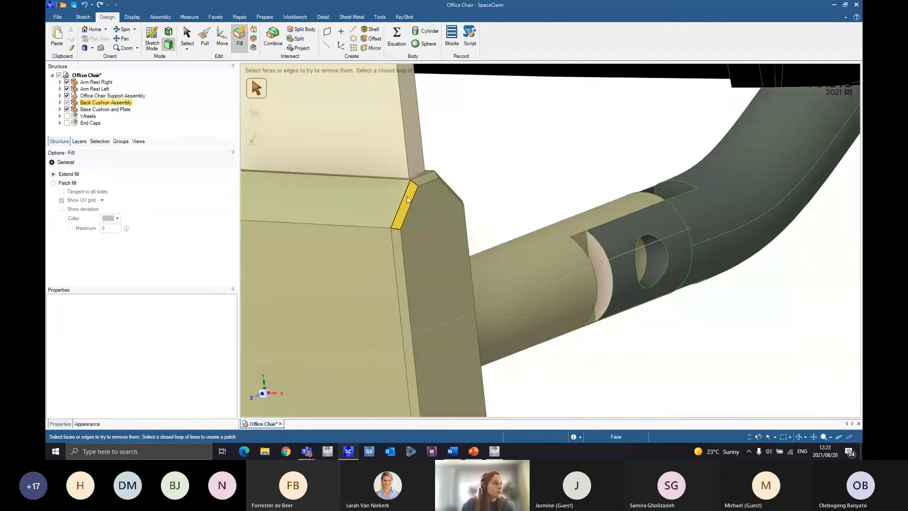
left_click(408, 200)
left_click(424, 178, "ctrl")
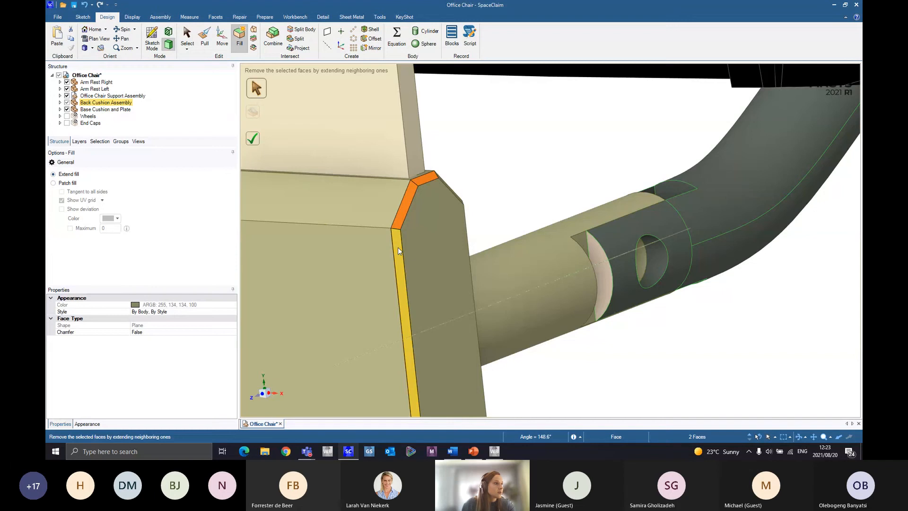
left_click(398, 247, "ctrl")
middle_click_drag(466, 190, 448, 197)
scroll(446, 188, "up", 4)
left_click(450, 188, "ctrl")
scroll(325, 220, "down", 5)
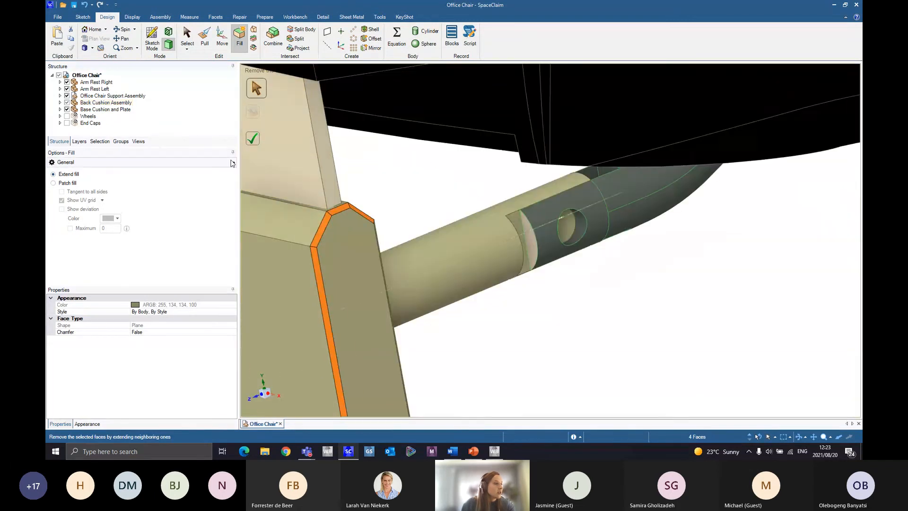
left_click(253, 138)
Fill the remaining four thin chamfer faces around the lower end and front edge on the opposite side of the bracket
scroll(349, 271, "down", 5)
middle_click_drag(359, 316, 406, 270, "ctrl")
middle_click_drag(407, 270, 433, 242)
scroll(433, 241, "up", 5)
middle_click_drag(396, 320, 421, 251)
scroll(478, 215, "down", 2)
left_click(479, 217)
left_click(513, 246, "ctrl")
left_click(536, 244, "ctrl")
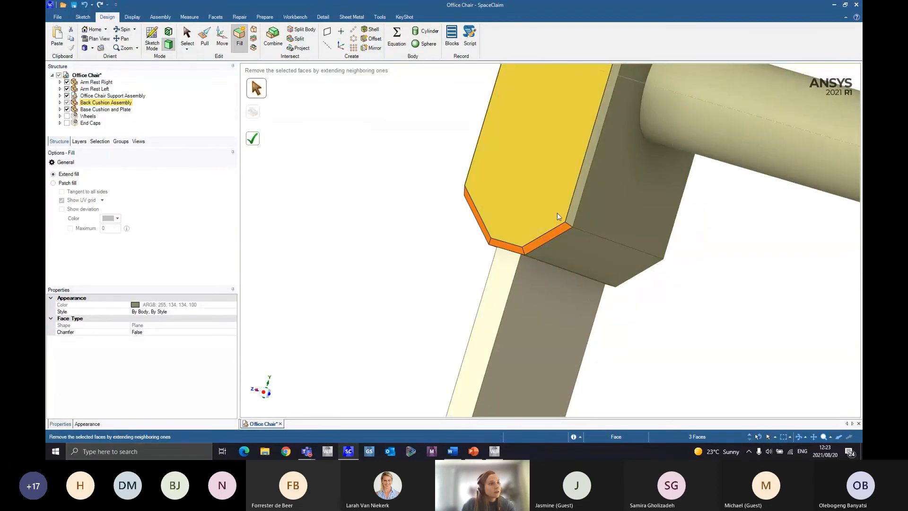
left_click(591, 151, "ctrl")
left_click(254, 140)
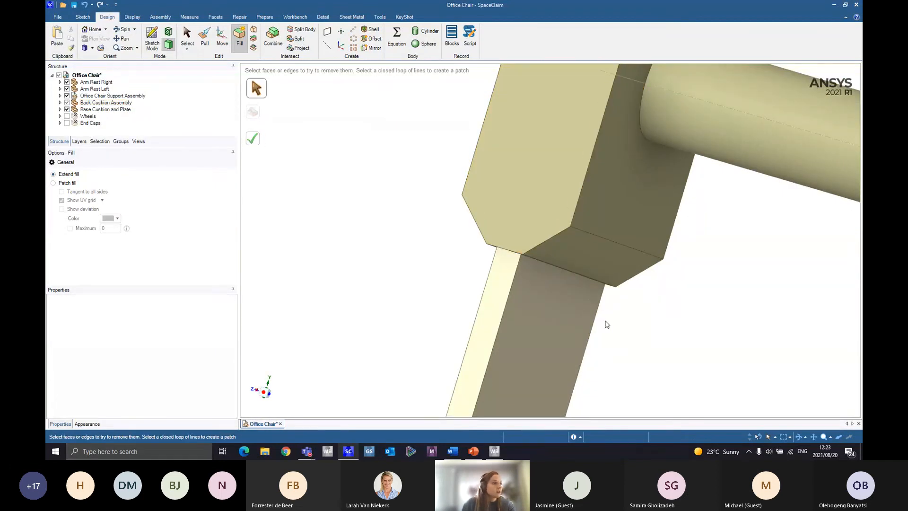
Examine the simplified chair from several sides, including the seat, armrests and base
scroll(604, 322, "down", 5)
middle_click_drag(604, 322, 469, 294)
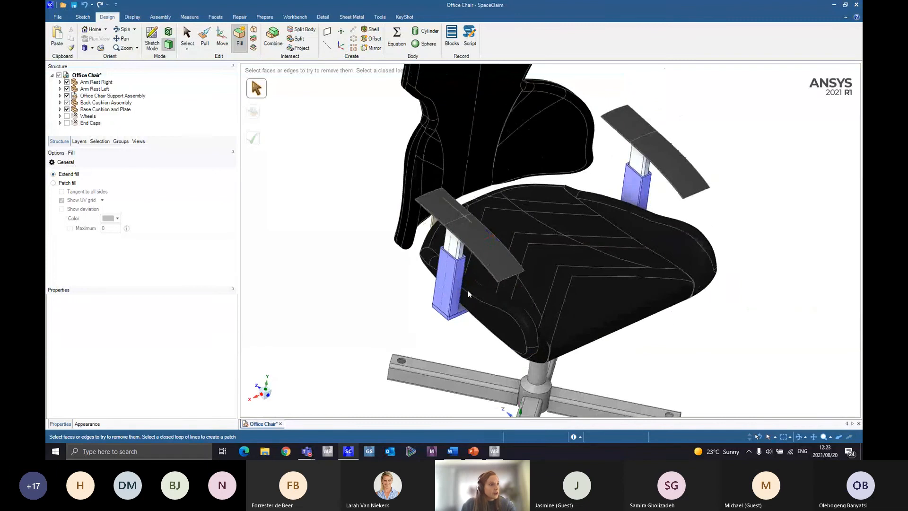
middle_click_drag(662, 323, 655, 260)
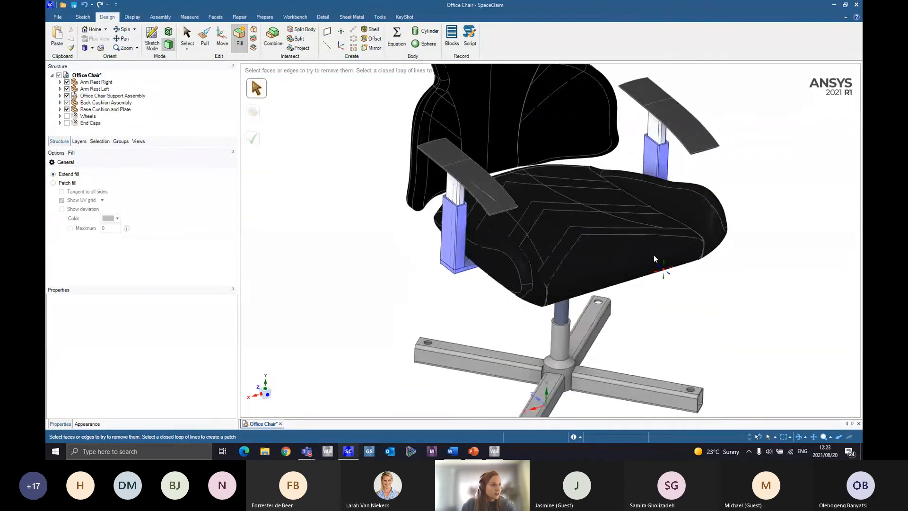
middle_click_drag(599, 297, 570, 274)
scroll(383, 320, "down", 5)
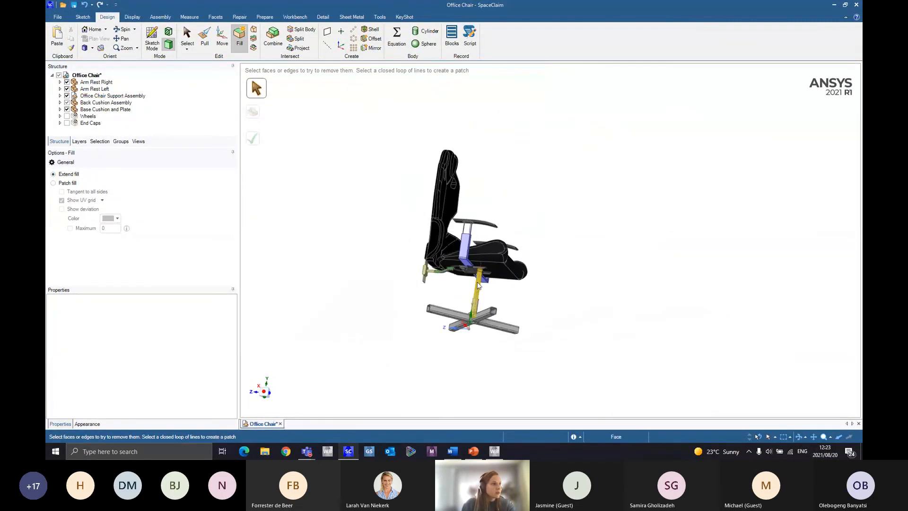
middle_click_drag(482, 279, 448, 307)
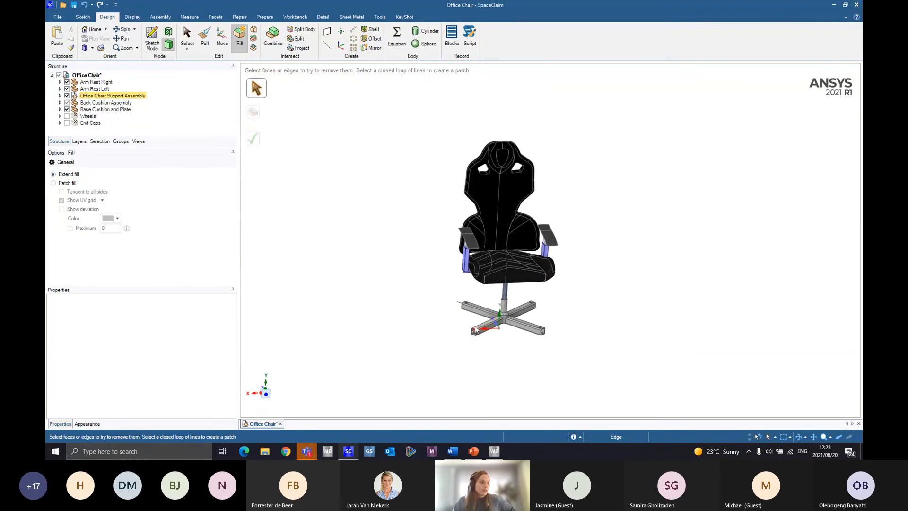
mouse_move(313, 457)
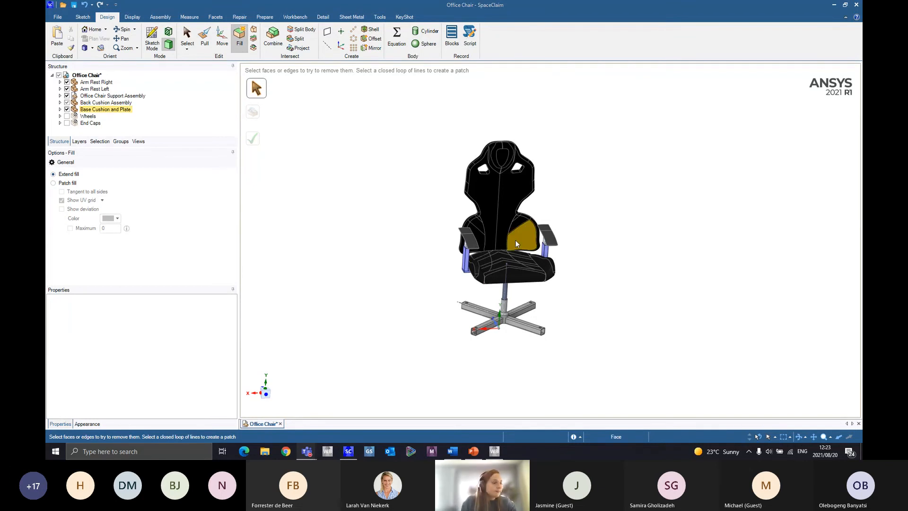
scroll(509, 263, "up", 2)
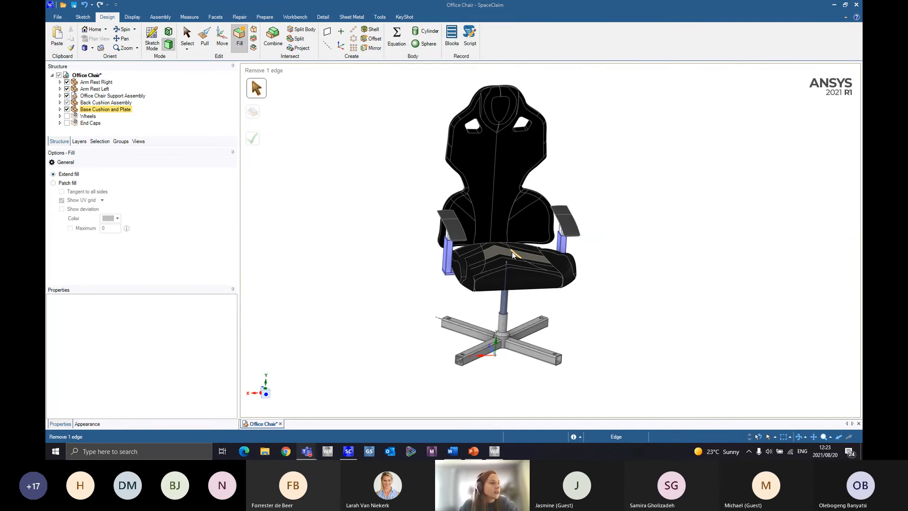
middle_click_drag(516, 283, 543, 237)
middle_click_drag(487, 306, 495, 276, "shift")
scroll(517, 269, "up", 4)
scroll(511, 225, "up", 3)
scroll(521, 264, "down", 4)
scroll(473, 246, "up", 5)
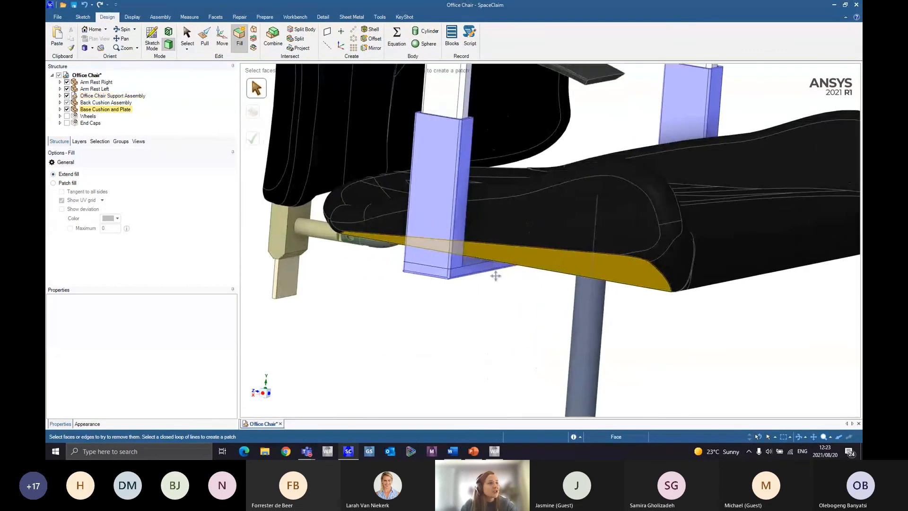
Inspect the outer face and rounded edges of the right armrest's lower sleeve around the inner post
scroll(475, 182, "up", 3)
left_click(475, 182)
middle_click_drag(475, 183, 509, 243)
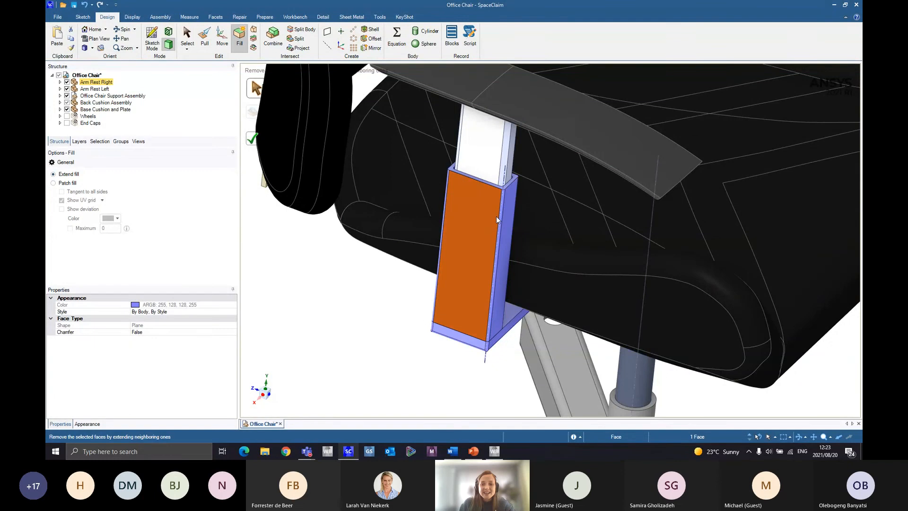
middle_click_drag(496, 217, 484, 213)
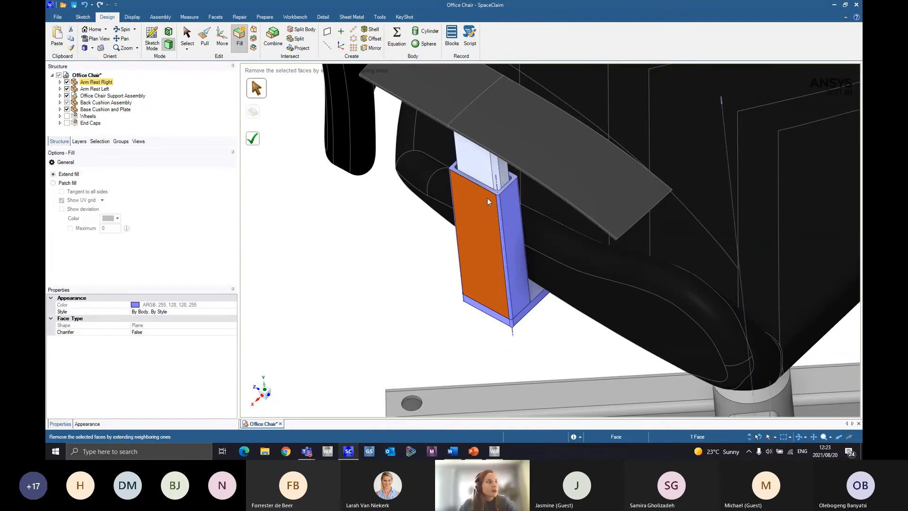
scroll(485, 211, "up", 4)
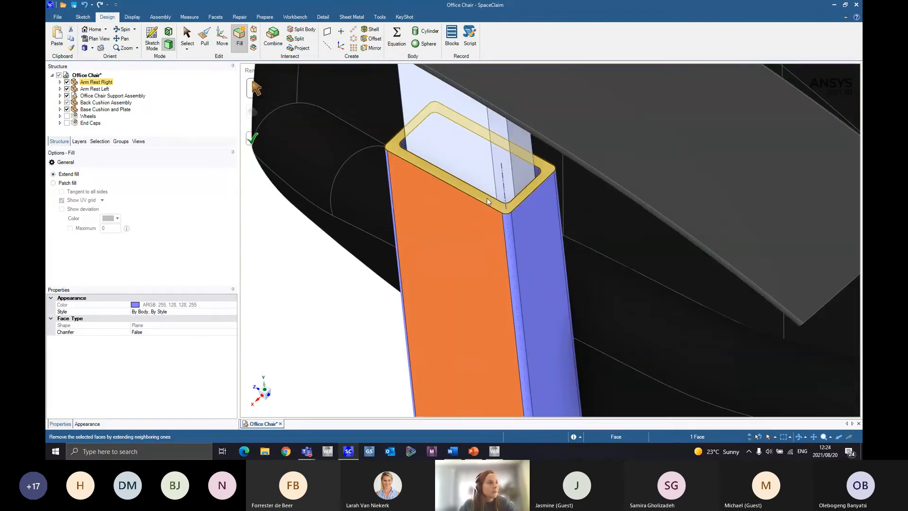
middle_click_drag(483, 214, 464, 256, "shift")
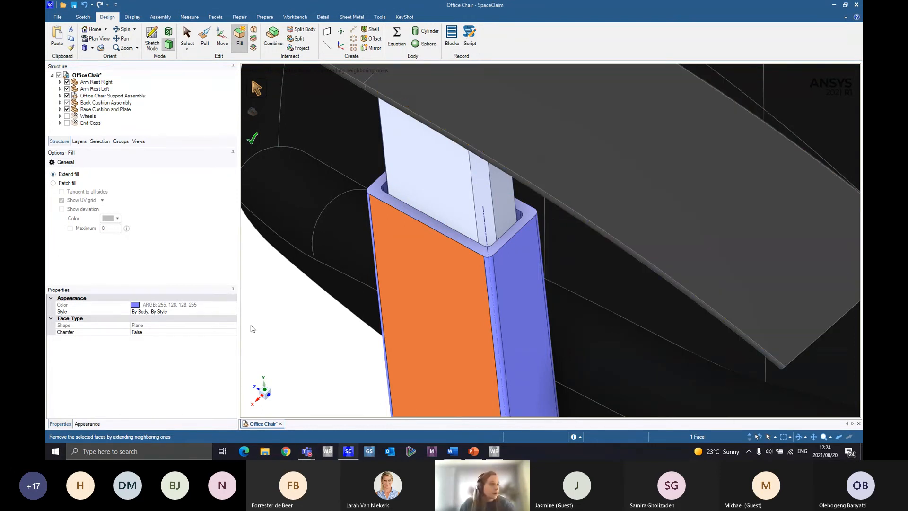
left_click(316, 346)
scroll(538, 301, "down", 4)
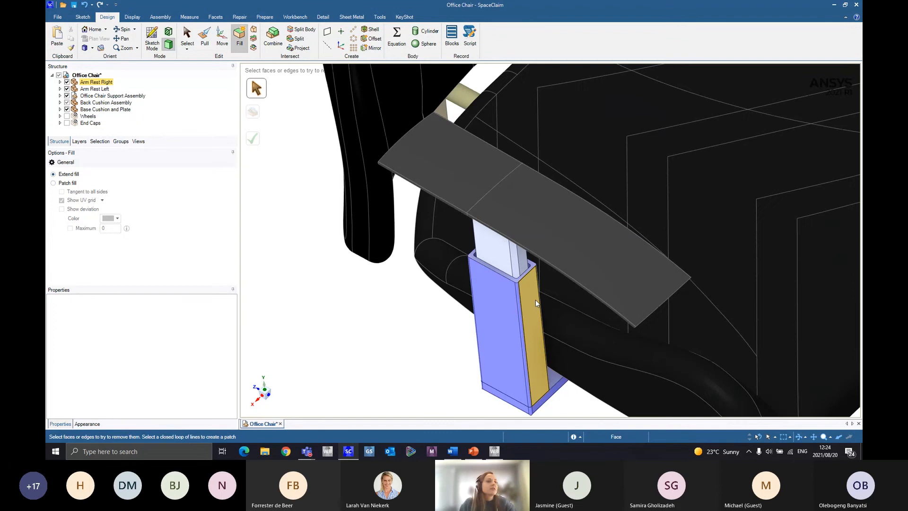
scroll(536, 300, "up", 3)
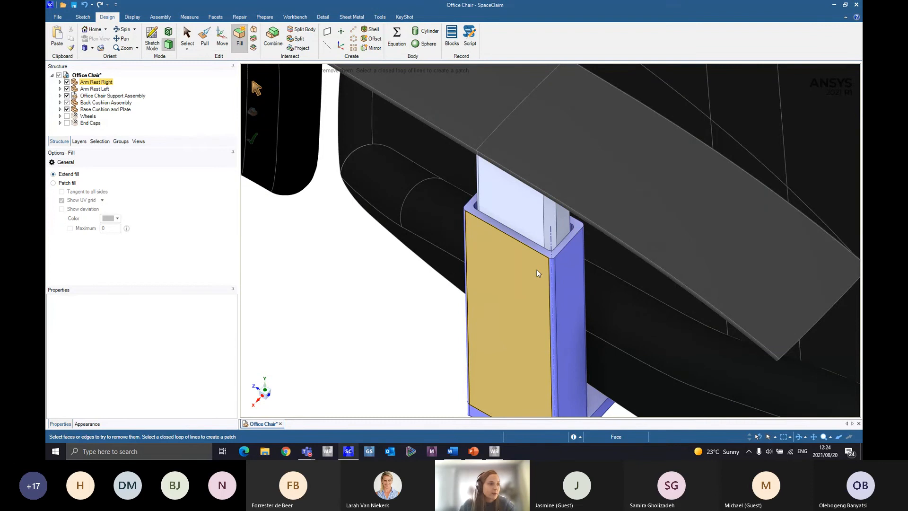
middle_click_drag(537, 270, 472, 268)
Review the whole chair to compare the cushions and armrest pads with the supporting frame
scroll(471, 267, "down", 3)
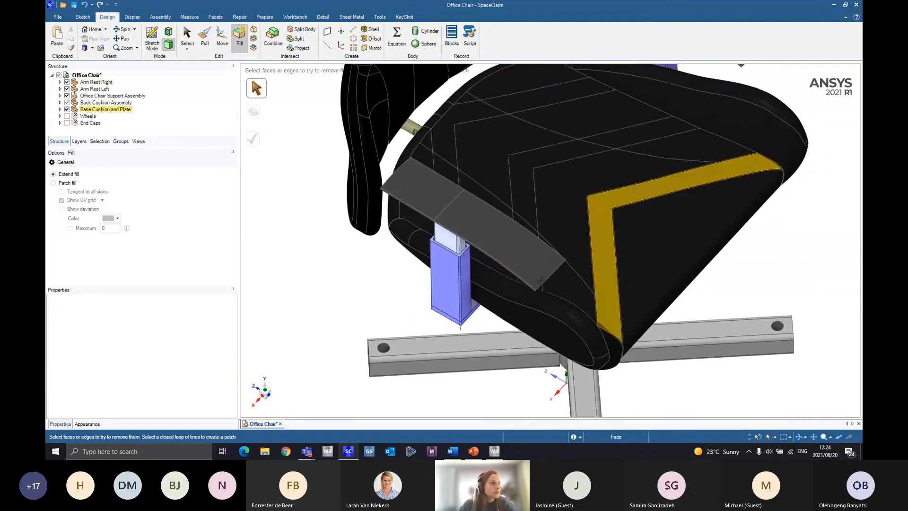
middle_click_drag(540, 280, 539, 258)
scroll(540, 280, "down", 4)
middle_click_drag(506, 346, 546, 307, "ctrl")
scroll(546, 307, "up", 2)
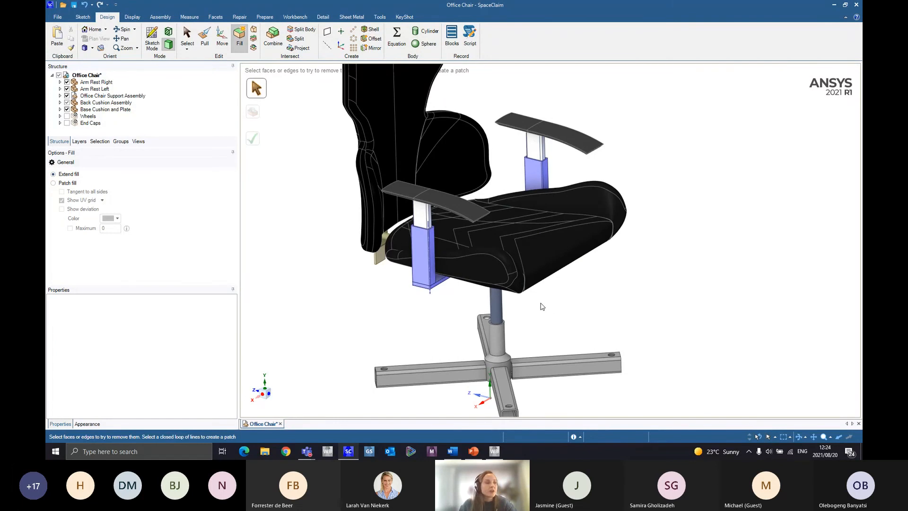
scroll(577, 197, "down", 3)
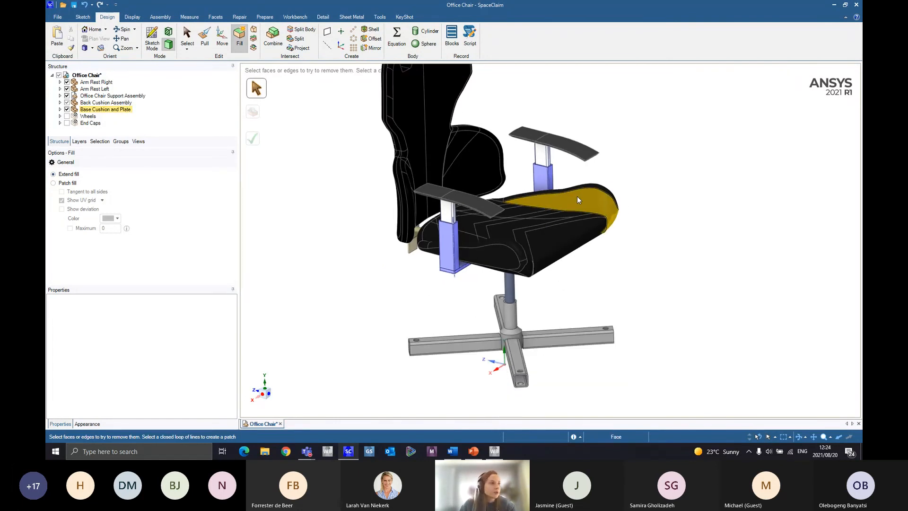
middle_click_drag(554, 287, 540, 302, "ctrl")
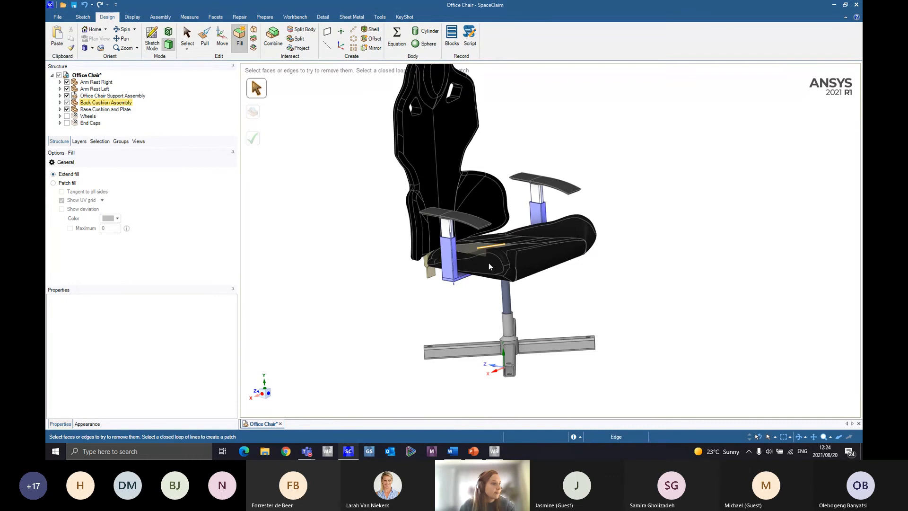
mouse_move(481, 267)
middle_mouse_down()
mouse_move(468, 268)
mouse_move(521, 318)
middle_mouse_up()
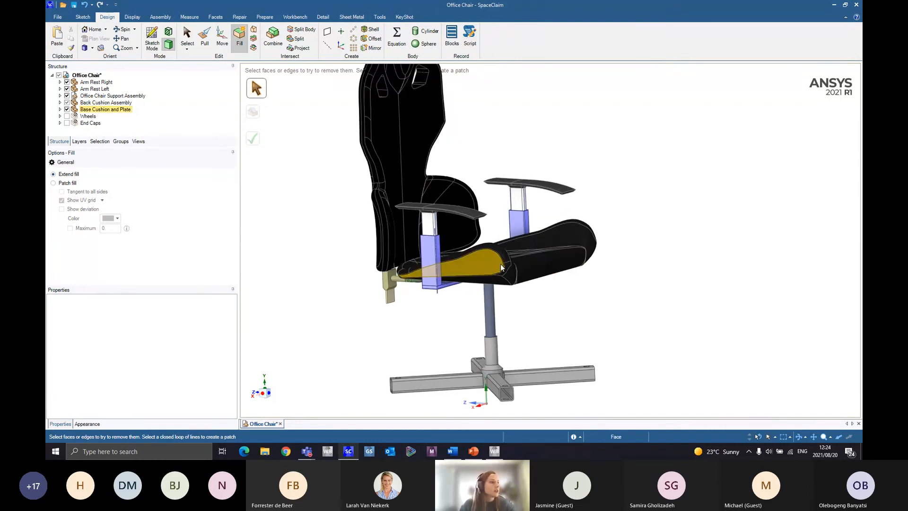
Hide the back cushion, the seat cushion and both armrest pads
scroll(445, 249, "up", 3)
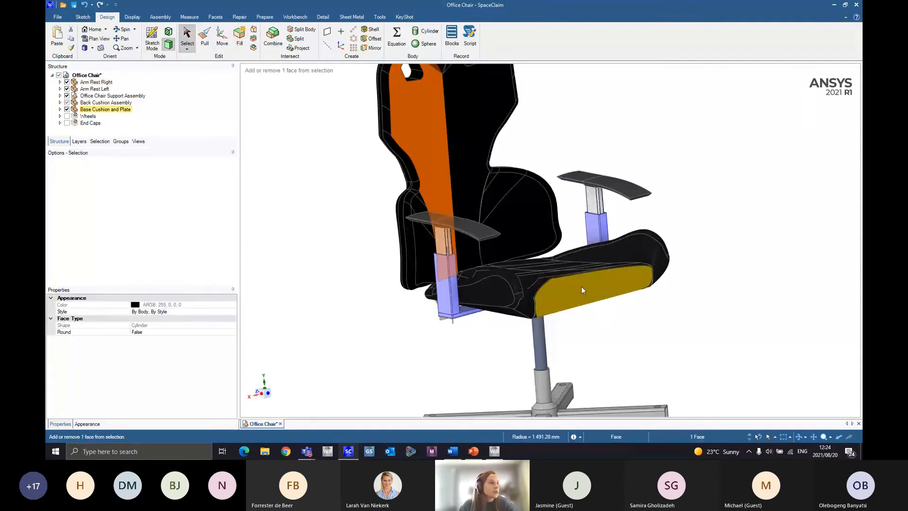
left_click(581, 285, "ctrl")
middle_click_drag(570, 332, 556, 342)
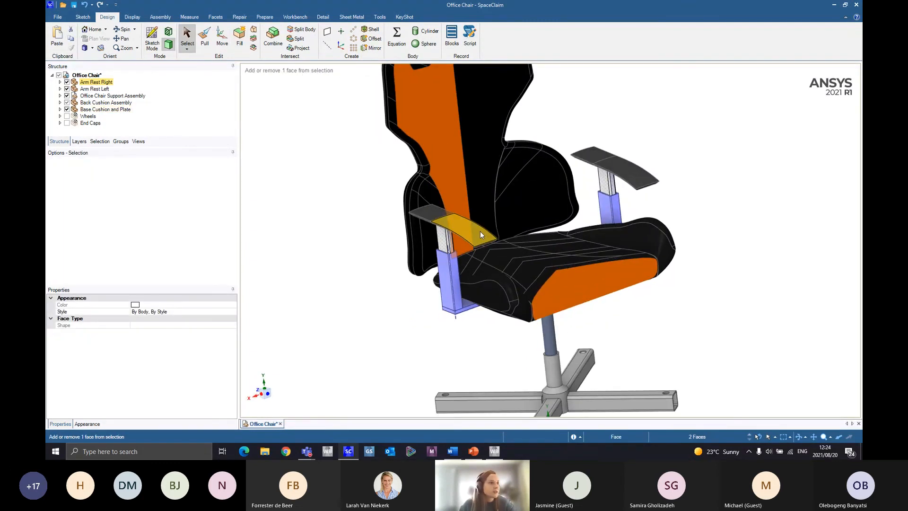
left_click(481, 231, "ctrl")
left_click(620, 169, "ctrl")
right_click(623, 171)
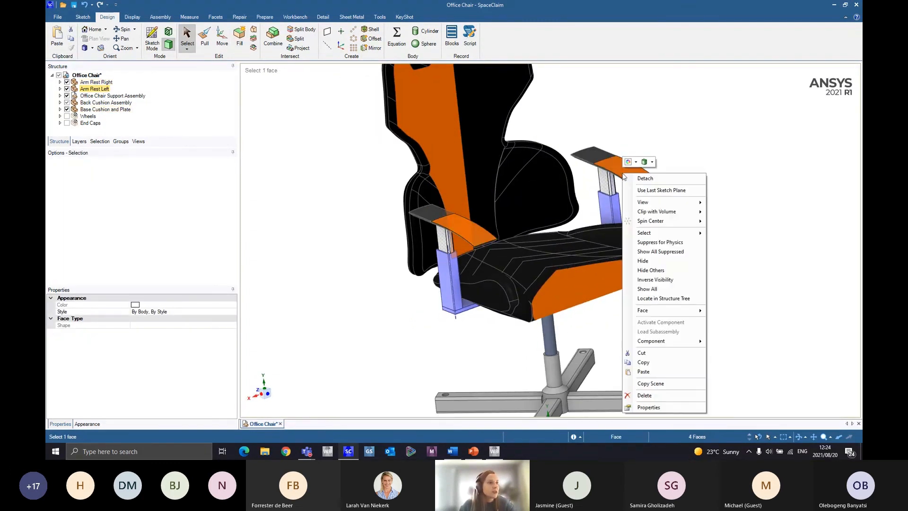
left_click(645, 261)
left_click(544, 172)
Hide the bent back support tube and bracket behind the seat plate
middle_click_drag(539, 189, 497, 261)
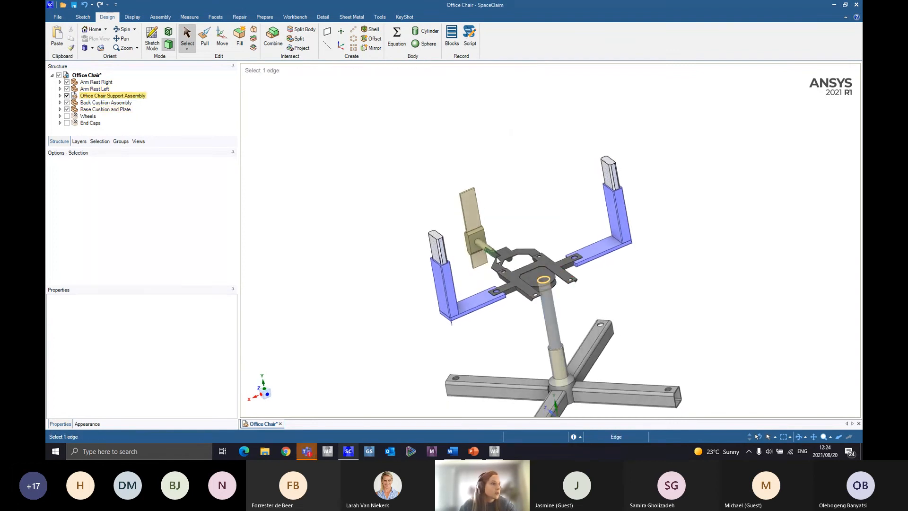
scroll(502, 257, "up", 5)
left_click(503, 257)
right_click(502, 257)
left_click(544, 116)
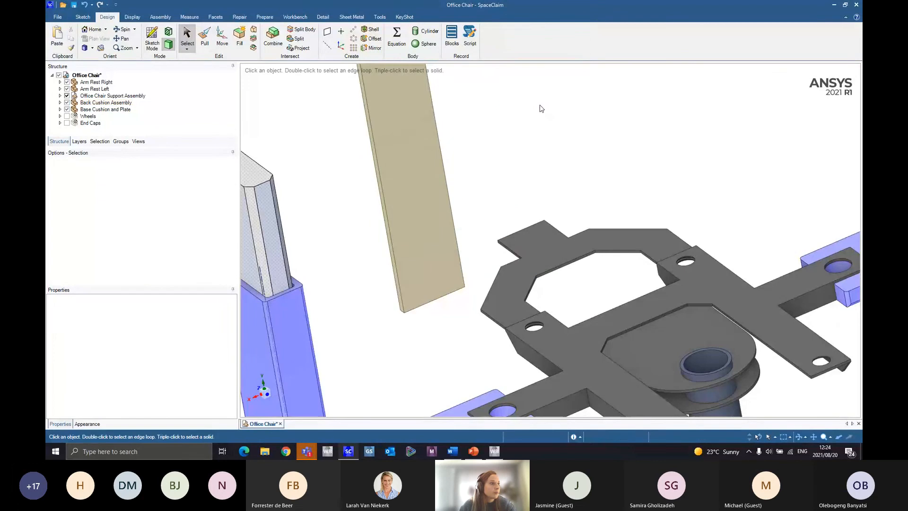
Try to pick the upper face of the right armrest's horizontal bar as an offset face for a midsurface
scroll(580, 360, "down", 3)
scroll(579, 359, "down", 3)
middle_click_drag(530, 265, 487, 259)
scroll(525, 243, "up", 6)
scroll(414, 218, "up", 6)
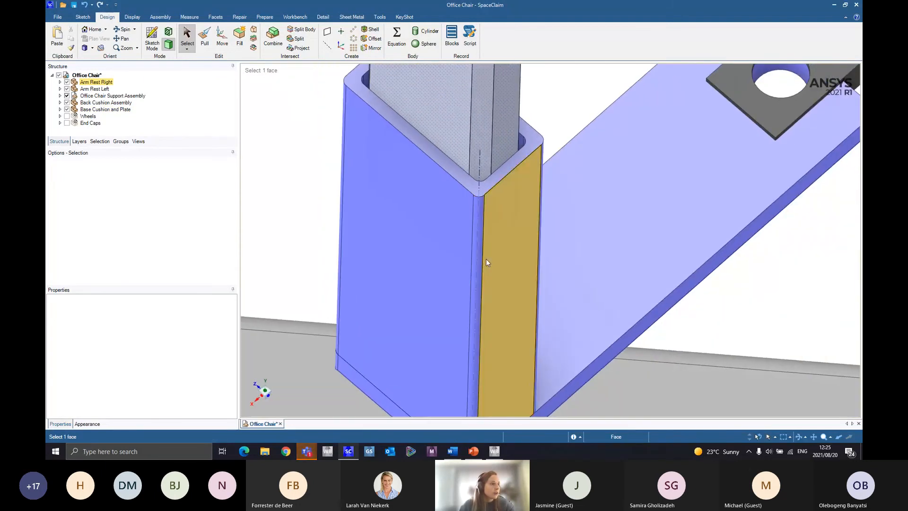
scroll(486, 259, "down", 5)
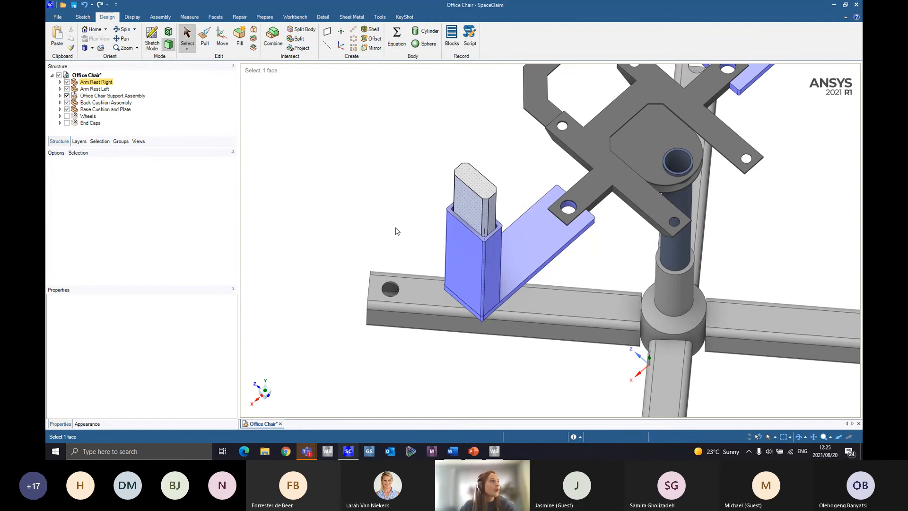
left_click(265, 17)
left_click(116, 38)
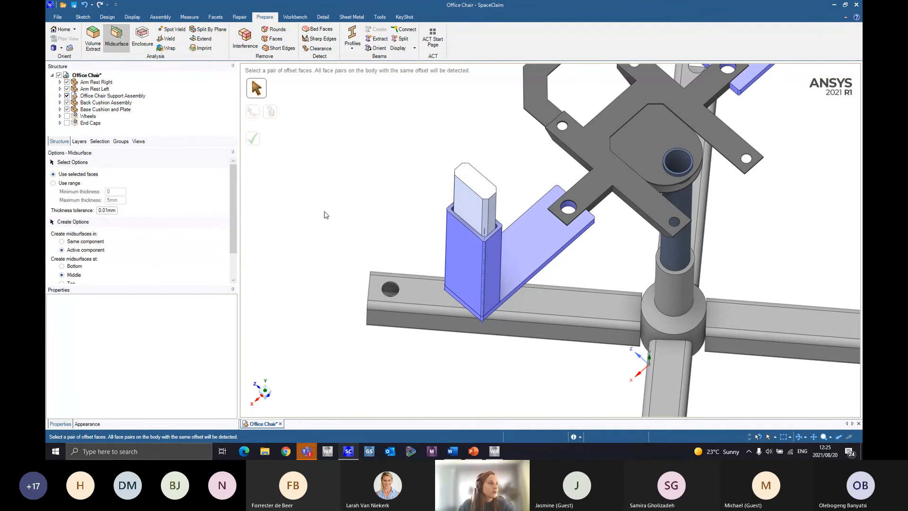
middle_click_drag(525, 260, 480, 168)
left_click(554, 265)
mouse_move(554, 265)
middle_mouse_down()
mouse_move(547, 350)
mouse_move(566, 319)
mouse_move(554, 274)
middle_mouse_up()
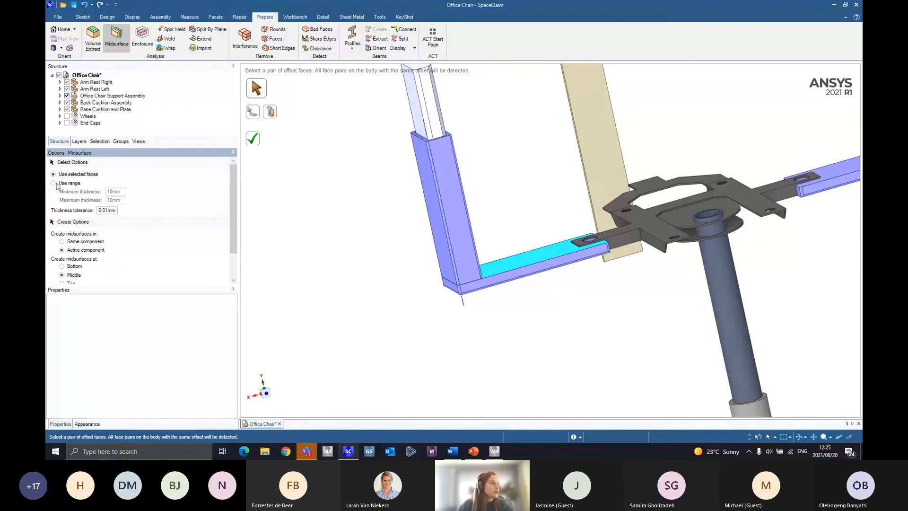
Try to create a midsurface of the right armrest's vertical rectangular tube using a thickness range of 0 to 5 mm
scroll(602, 280, "down", 3)
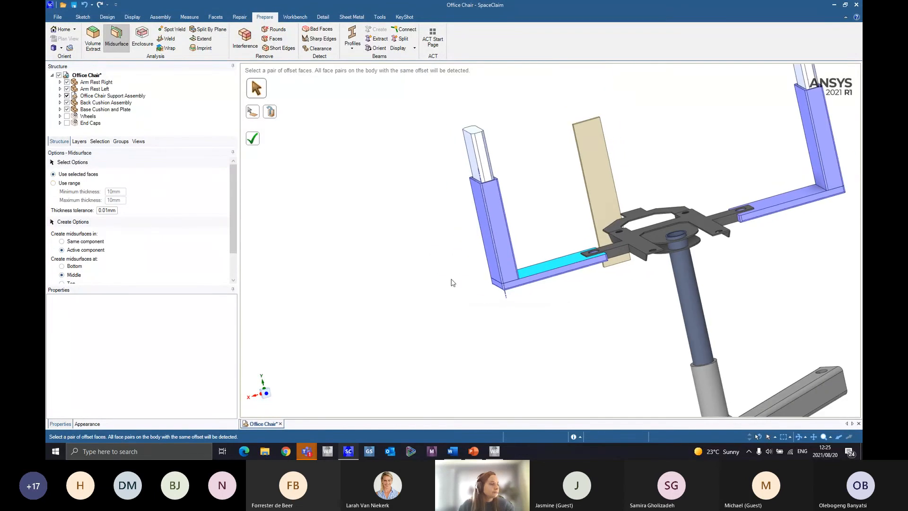
left_click(53, 183)
middle_click_drag(505, 270, 409, 281, "shift")
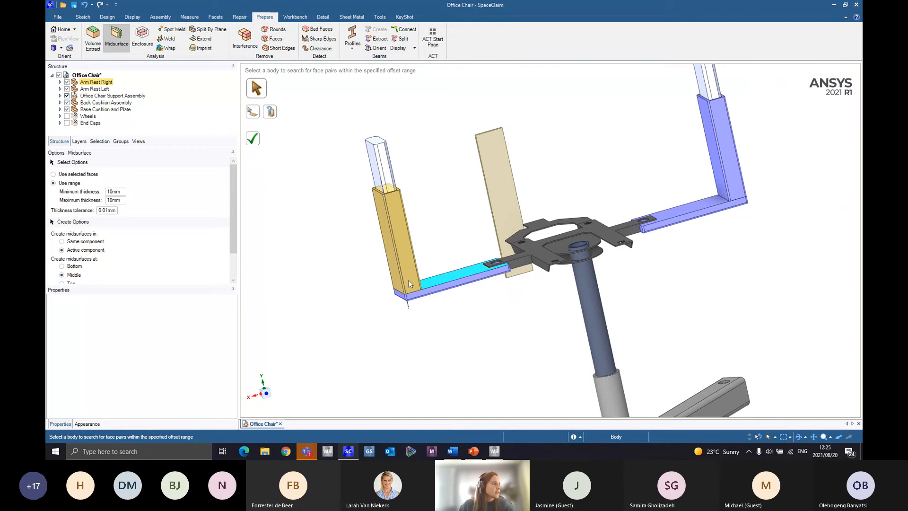
left_click(117, 191)
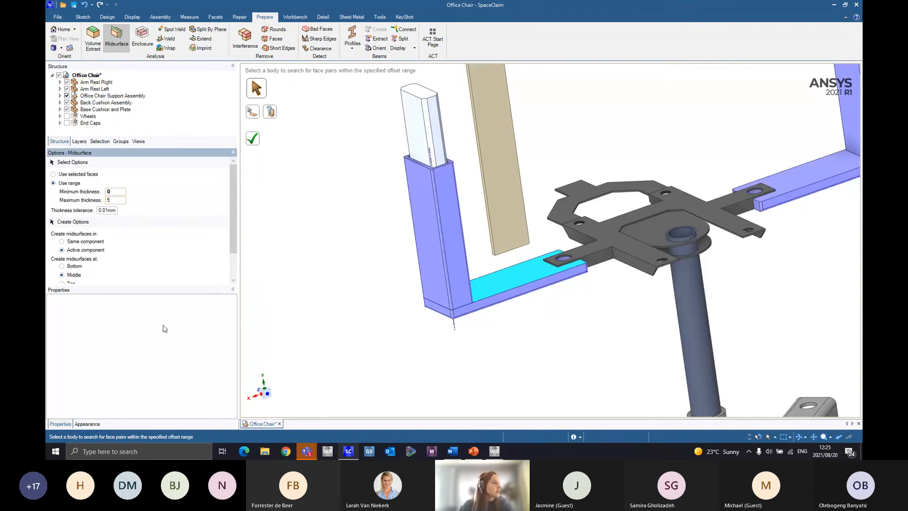
left_click(353, 281)
middle_click_drag(352, 281, 371, 250)
left_click(440, 239)
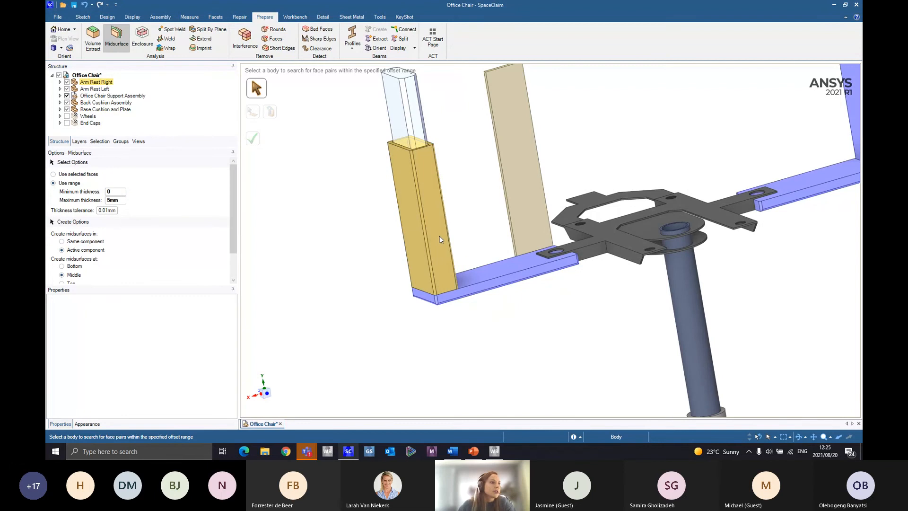
middle_click_drag(442, 223, 475, 223)
scroll(449, 216, "up", 2)
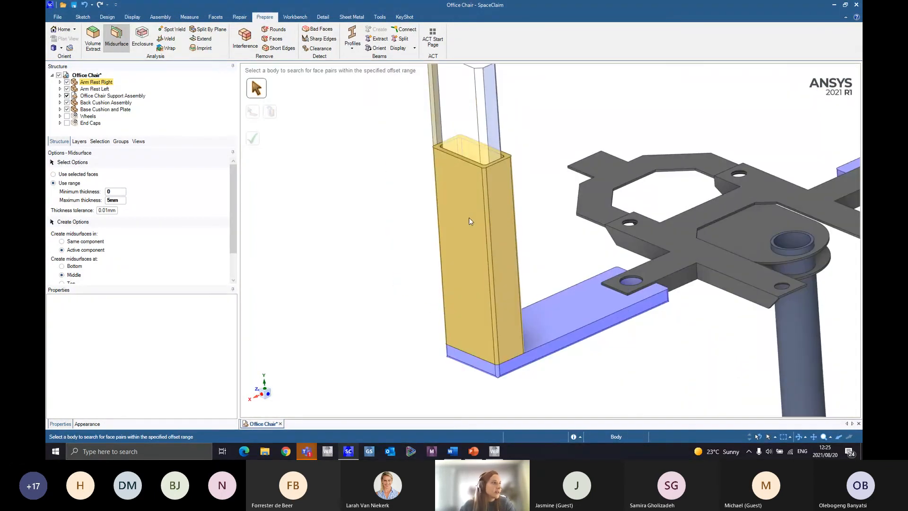
left_click(471, 221)
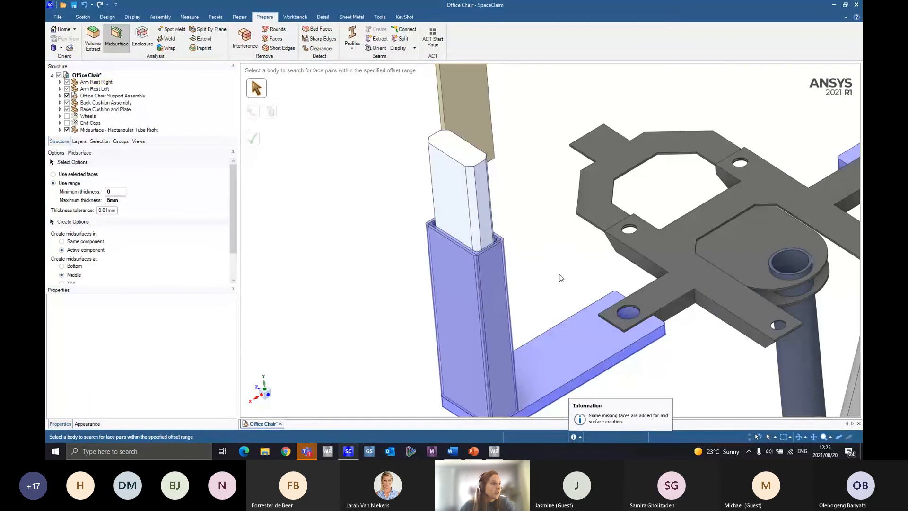
Inspect the corner of the right armrest tube's midsurface, undo its creation and leave the Midsurface tool
scroll(475, 270, "up", 5)
middle_click_drag(498, 219, 495, 231)
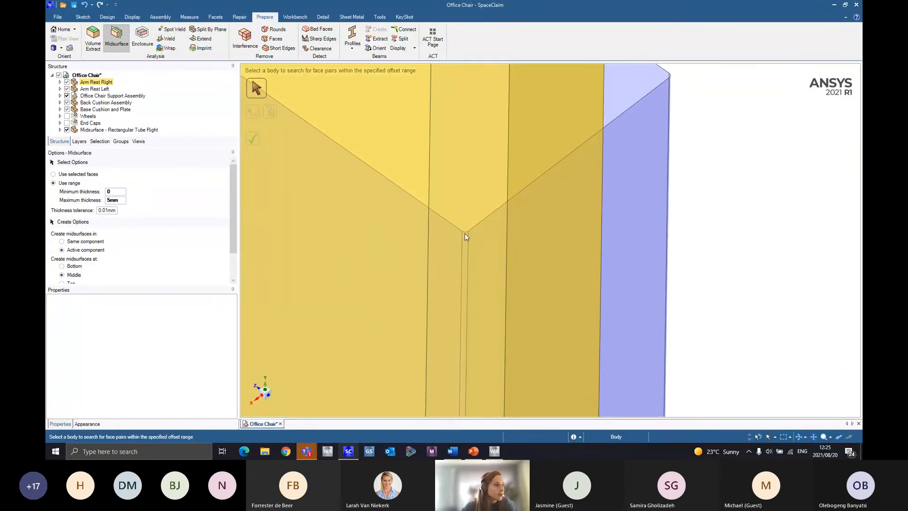
scroll(467, 235, "down", 6)
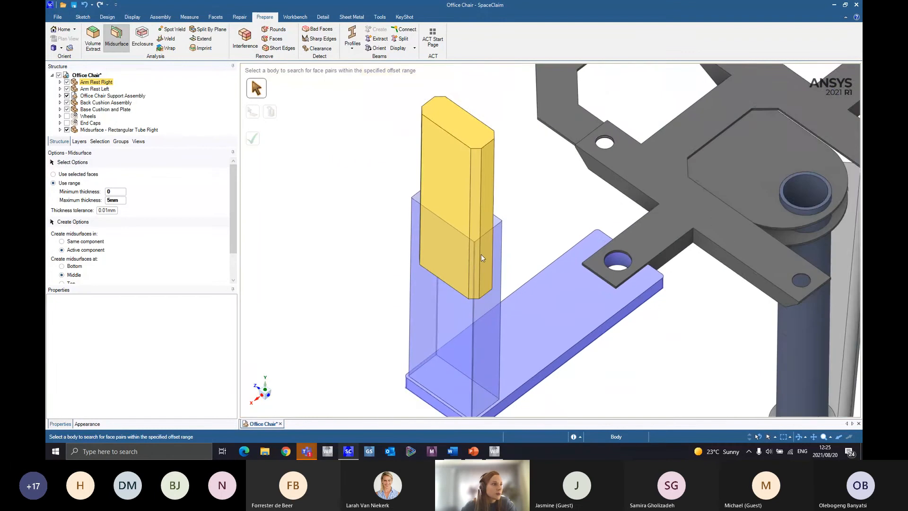
middle_click_drag(495, 278, 489, 241, "shift")
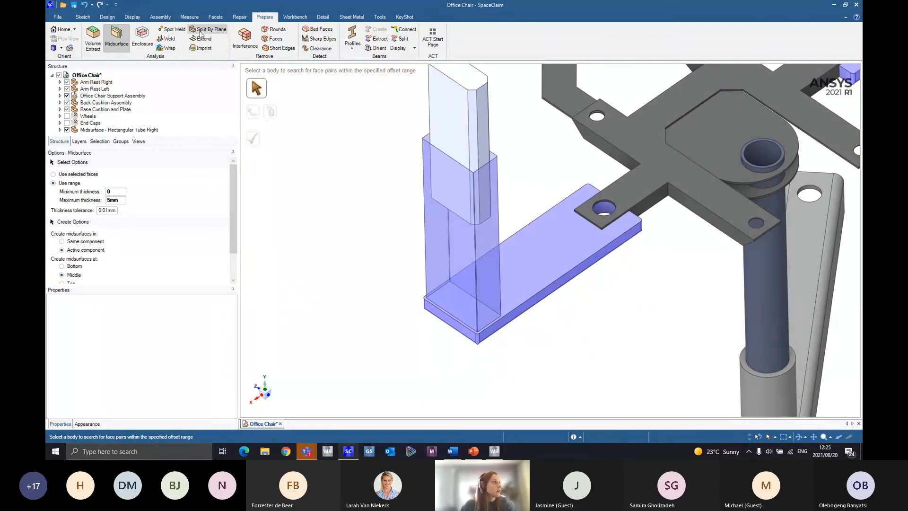
left_click(85, 5)
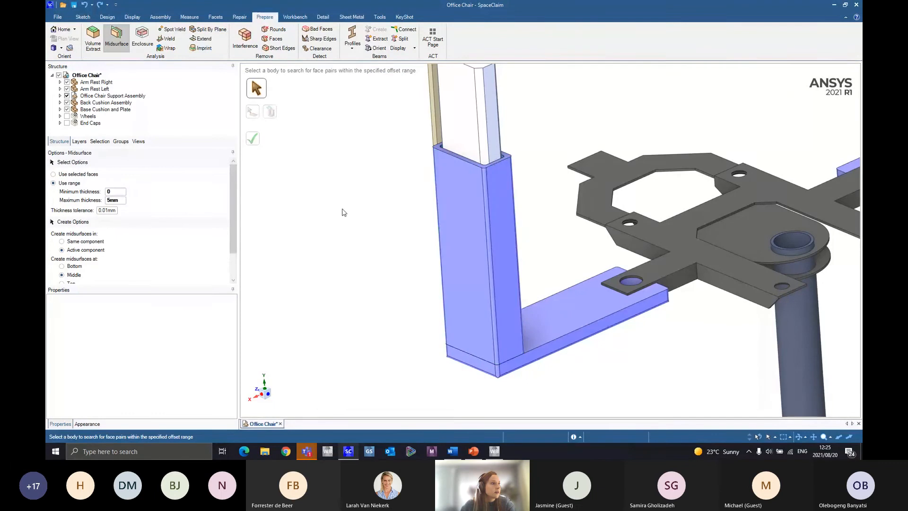
scroll(476, 254, "down", 5)
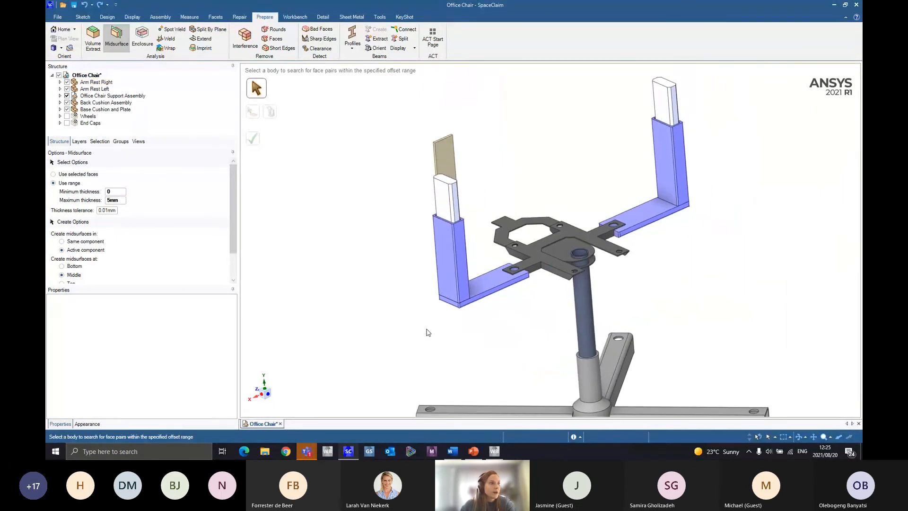
key("Escape")
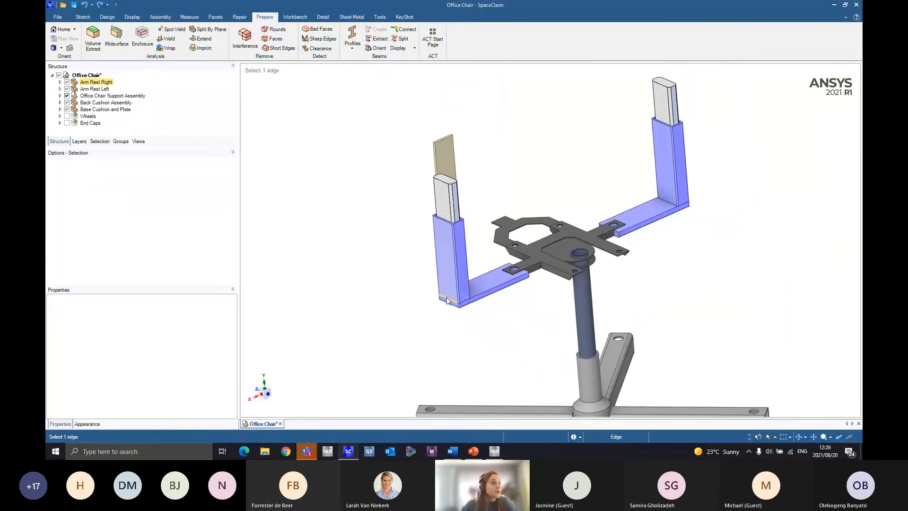
Select the rounded face along the outer vertical edge of the right armrest's rectangular tube
left_click(448, 298)
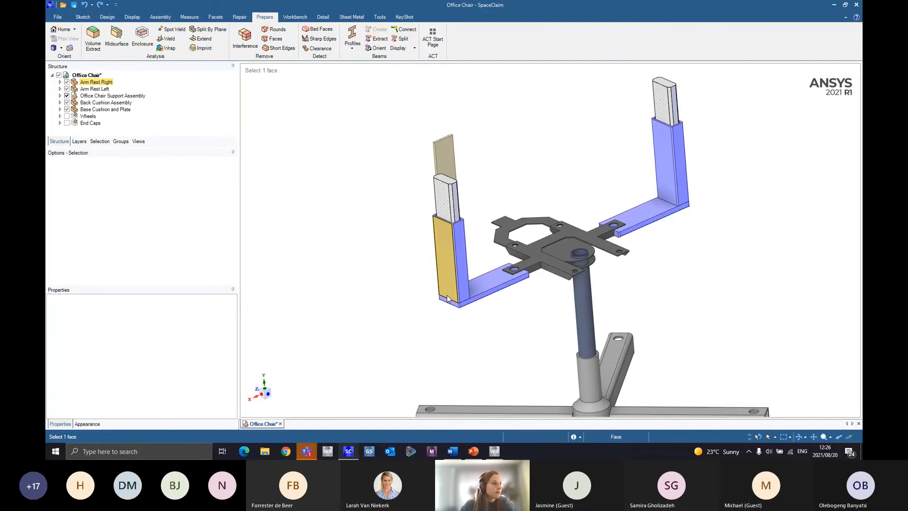
scroll(448, 298, "up", 5)
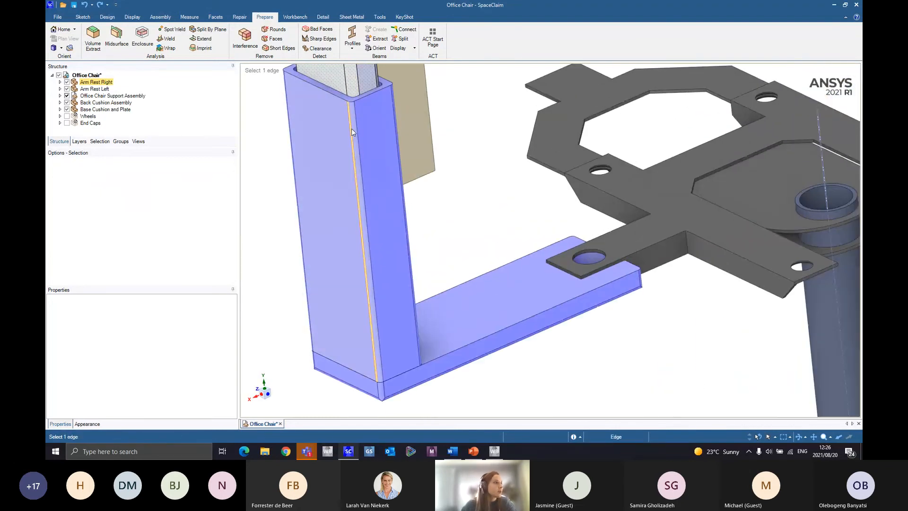
left_click(353, 133)
left_click(354, 132)
scroll(516, 369, "down", 5)
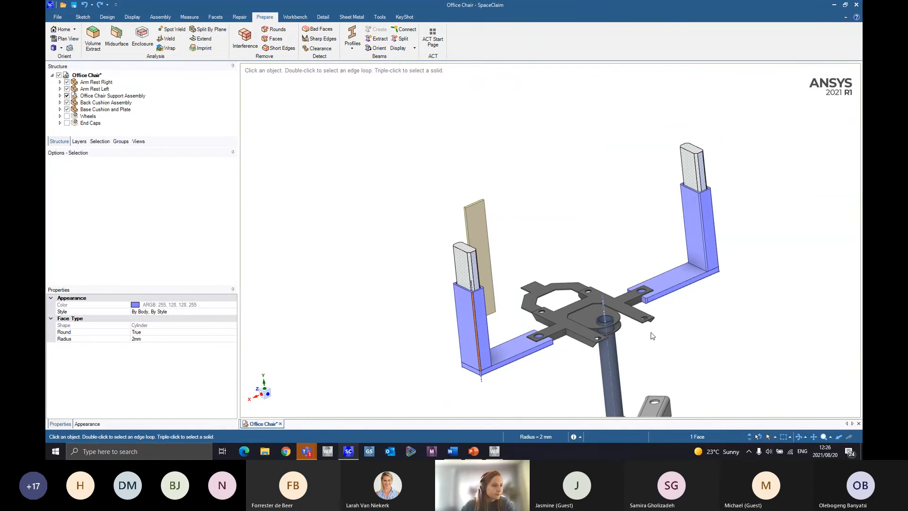
middle_click_drag(663, 266, 676, 227)
scroll(529, 223, "up", 5)
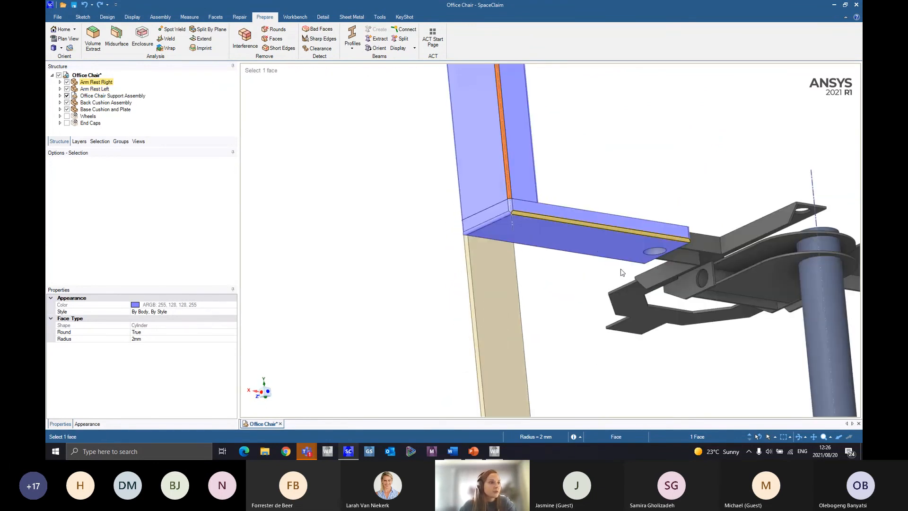
scroll(622, 273, "down", 5)
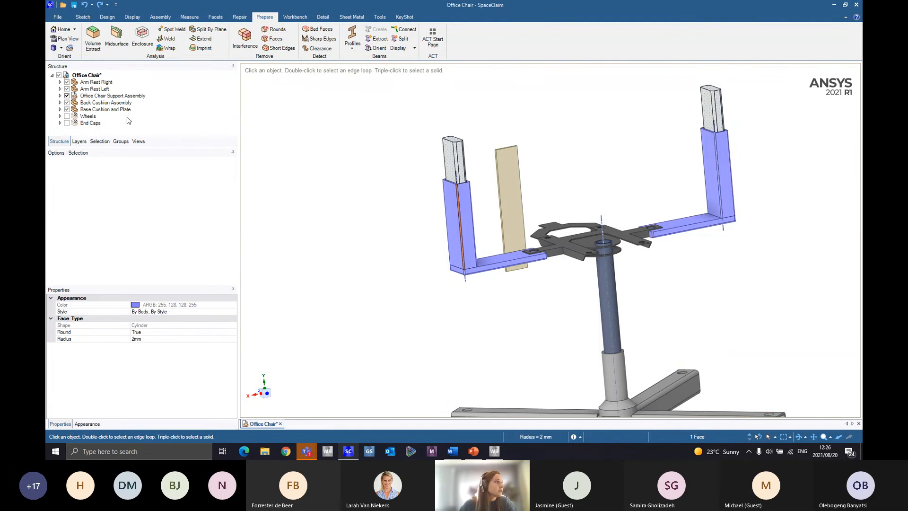
Find all rounds equal to 2 mm across all bodies and remove them from both armrests
left_click(99, 141)
middle_click_drag(551, 307, 483, 289)
left_click(72, 97)
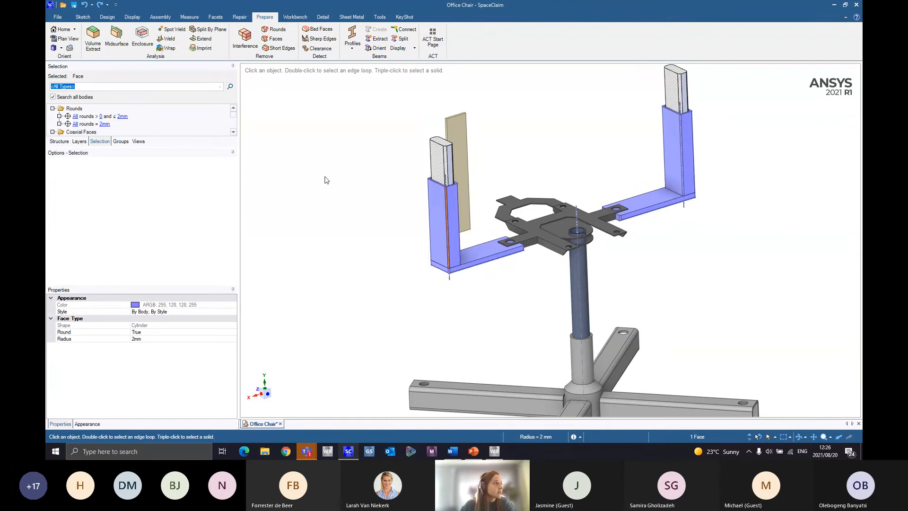
left_click(85, 125)
left_click(85, 124)
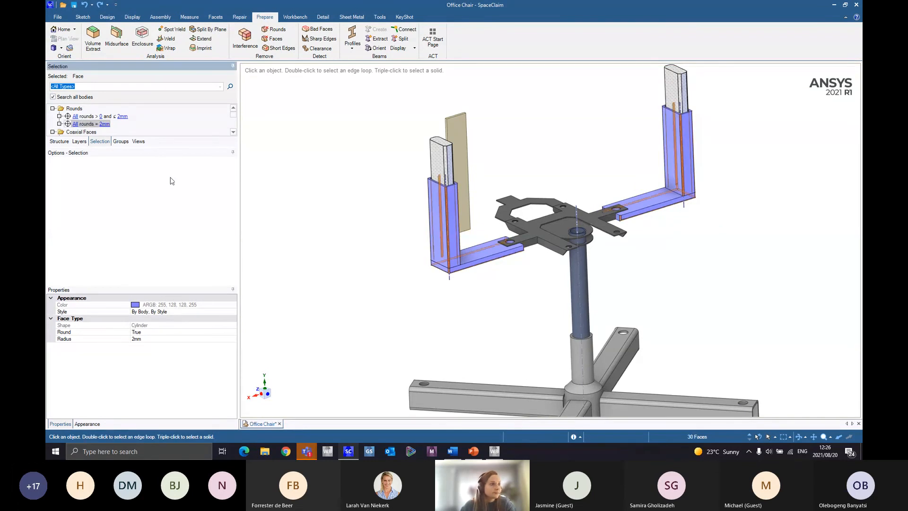
mouse_move(378, 236)
middle_mouse_down()
mouse_move(468, 263)
mouse_move(413, 304)
mouse_move(513, 328)
mouse_move(532, 287)
mouse_move(507, 308)
mouse_move(483, 296)
mouse_move(529, 318)
mouse_move(558, 279)
middle_mouse_up()
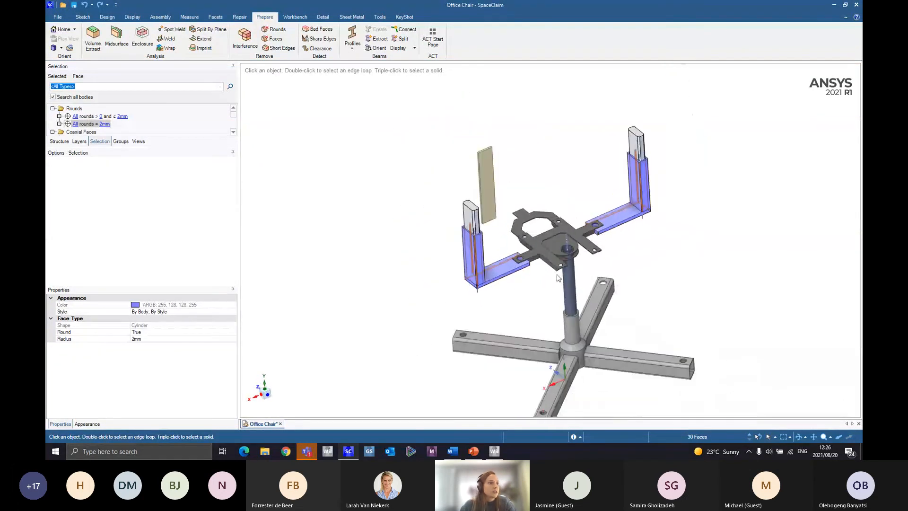
scroll(557, 279, "down", 2)
left_click(297, 17)
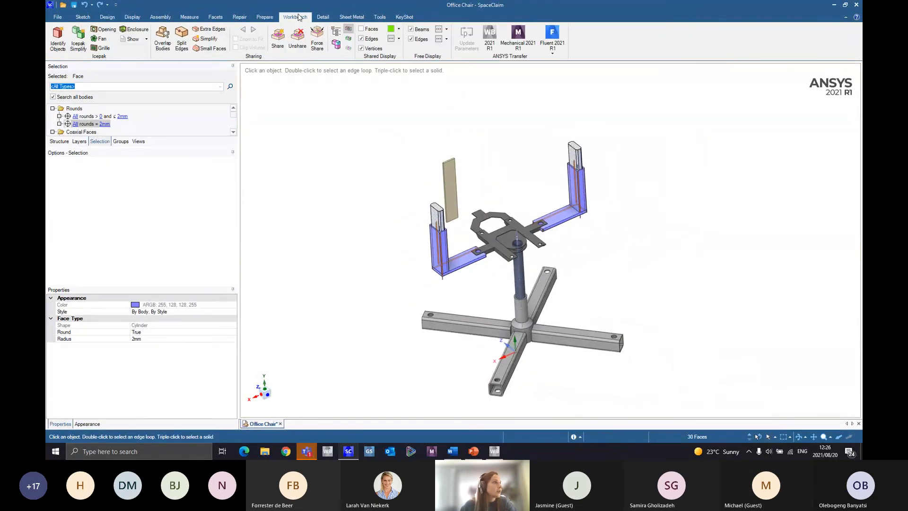
left_click(265, 17)
left_click(273, 30)
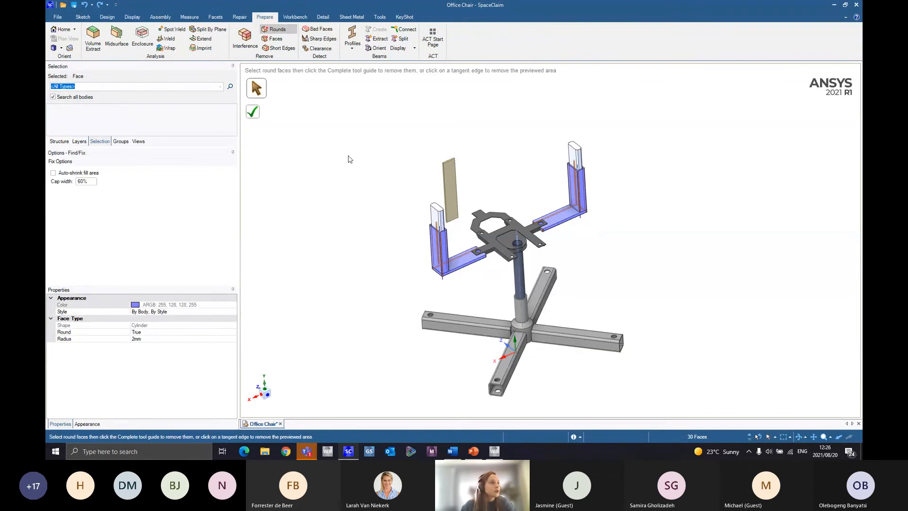
left_click(415, 346)
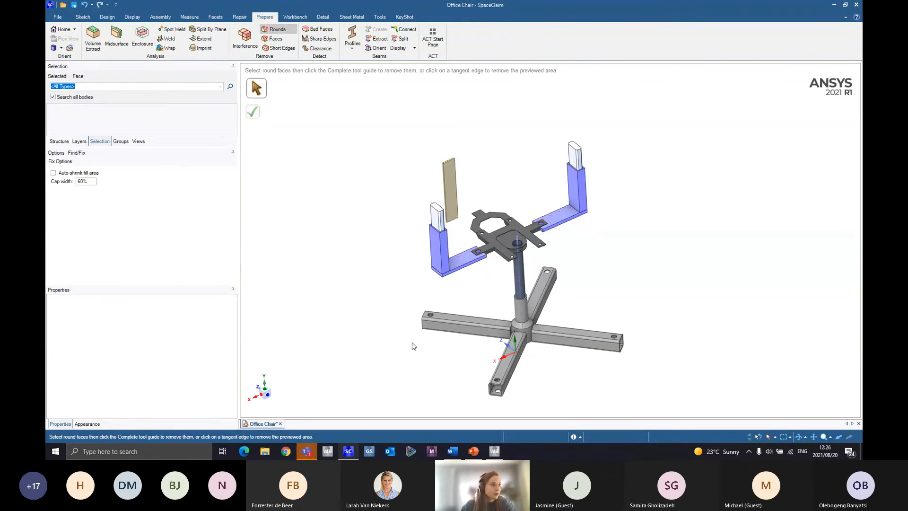
scroll(466, 241, "down", 2)
scroll(473, 223, "up", 5)
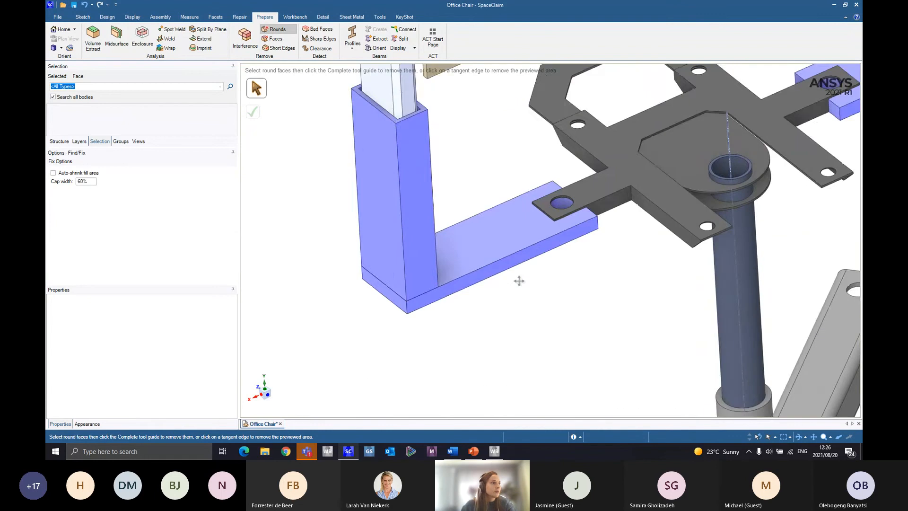
scroll(545, 296, "down", 5)
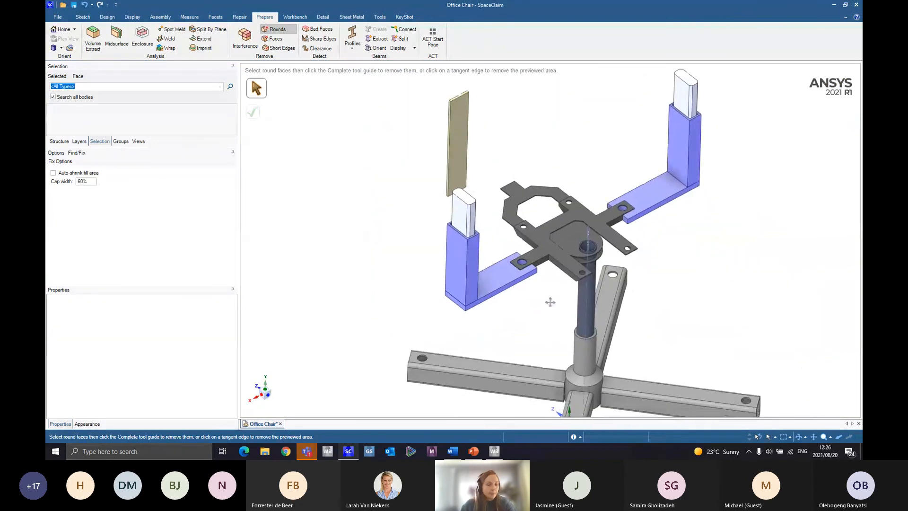
left_click(108, 17)
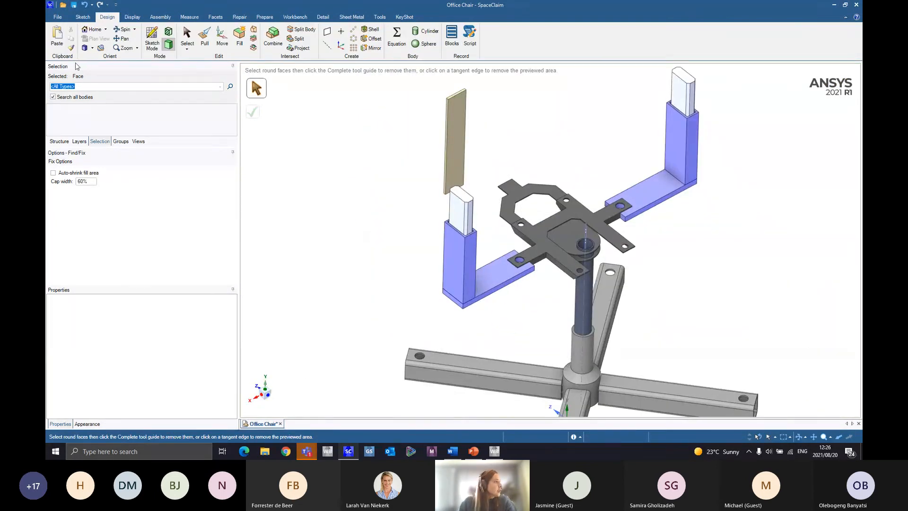
key("Escape")
Examine the crossed base legs, their hollow open ends and the joint with the central column
scroll(560, 310, "down", 4)
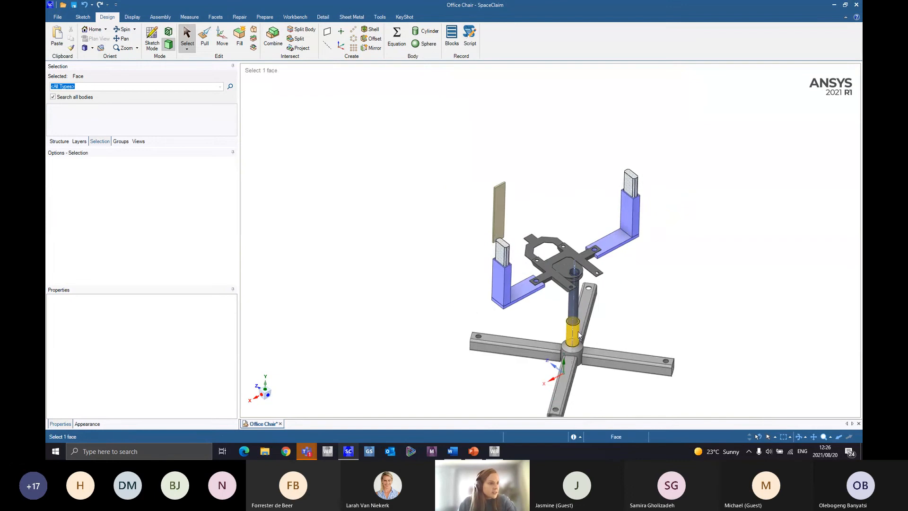
scroll(570, 305, "up", 2)
scroll(566, 315, "up", 3)
scroll(558, 327, "down", 4)
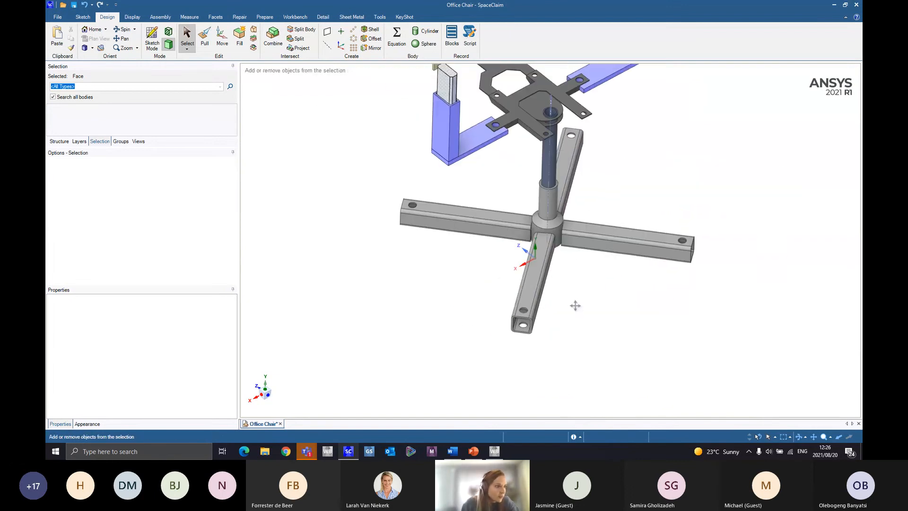
scroll(576, 306, "up", 1)
scroll(506, 384, "up", 4)
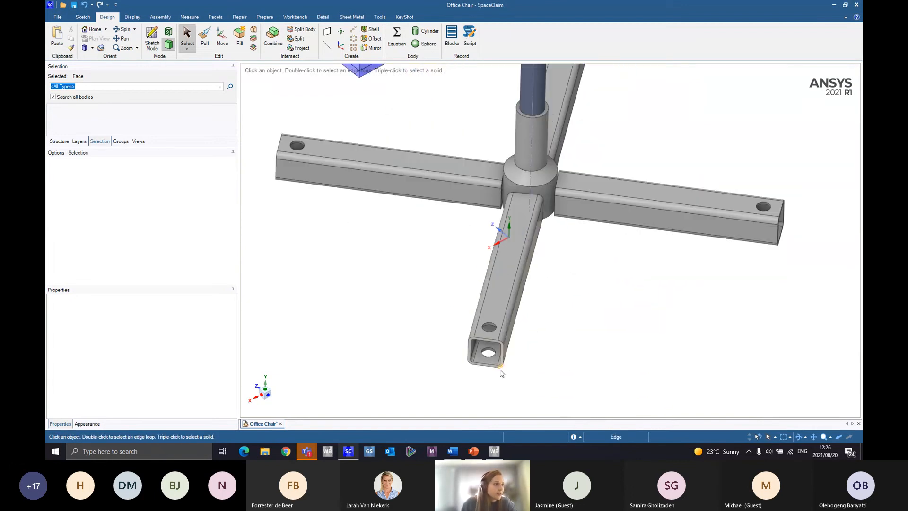
middle_click_drag(459, 334, 501, 329)
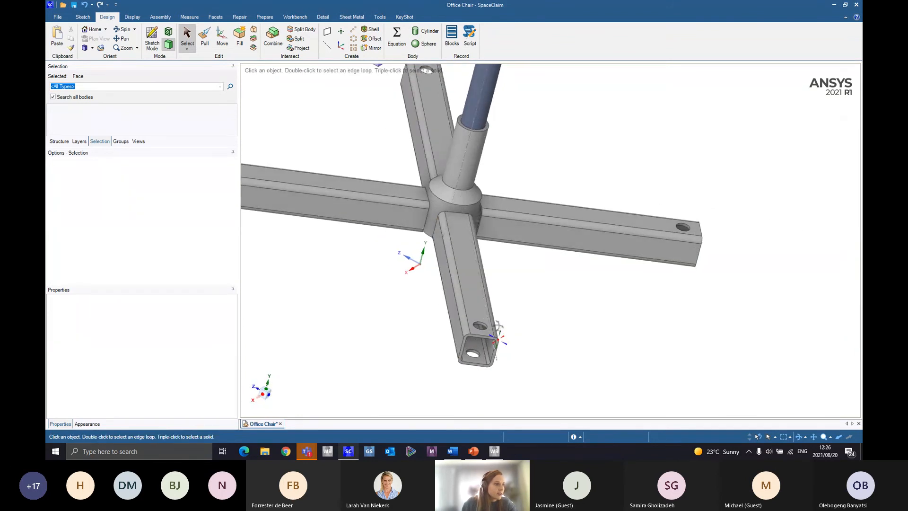
scroll(499, 340, "down", 3)
middle_click_drag(473, 362, 456, 339)
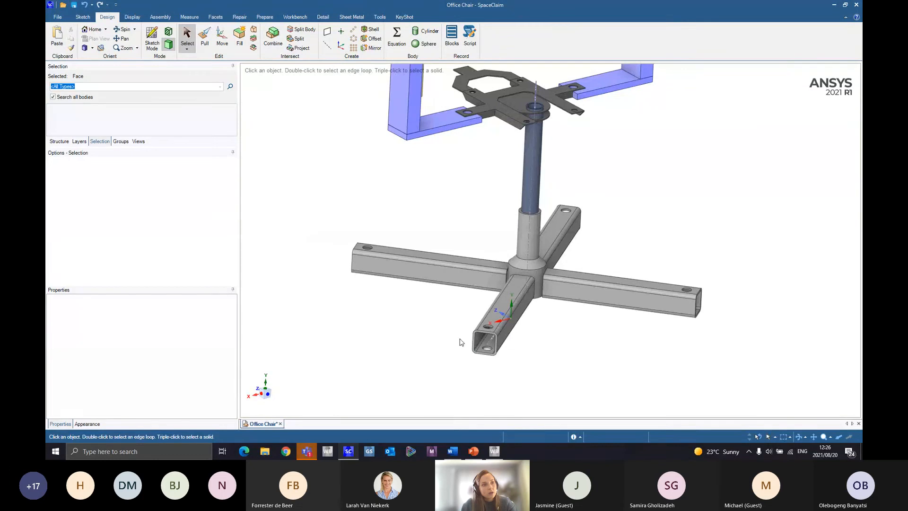
Start the Midsurface tool and set it to detect face pairs by thickness range instead of selected faces
scroll(461, 342, "down", 3)
middle_click_drag(481, 411, 504, 397)
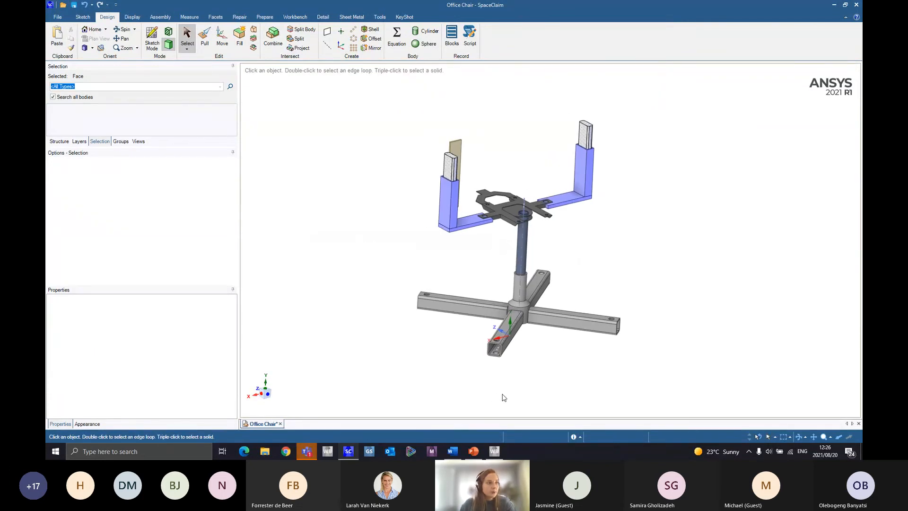
middle_click_drag(442, 265, 468, 318)
scroll(576, 314, "up", 4)
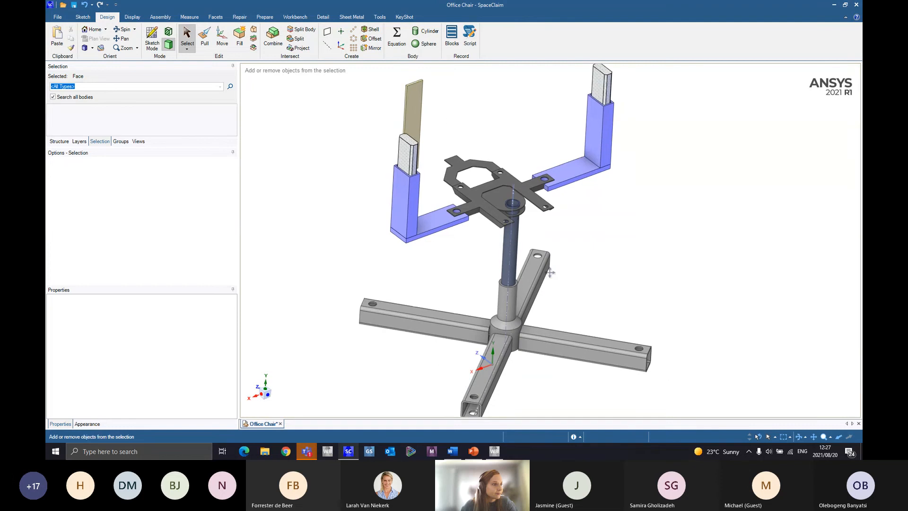
left_click(261, 18)
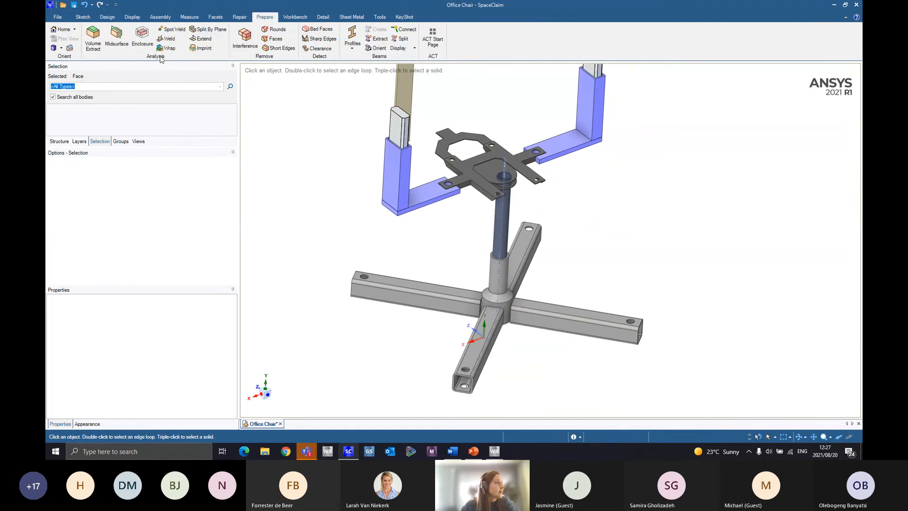
left_click(116, 38)
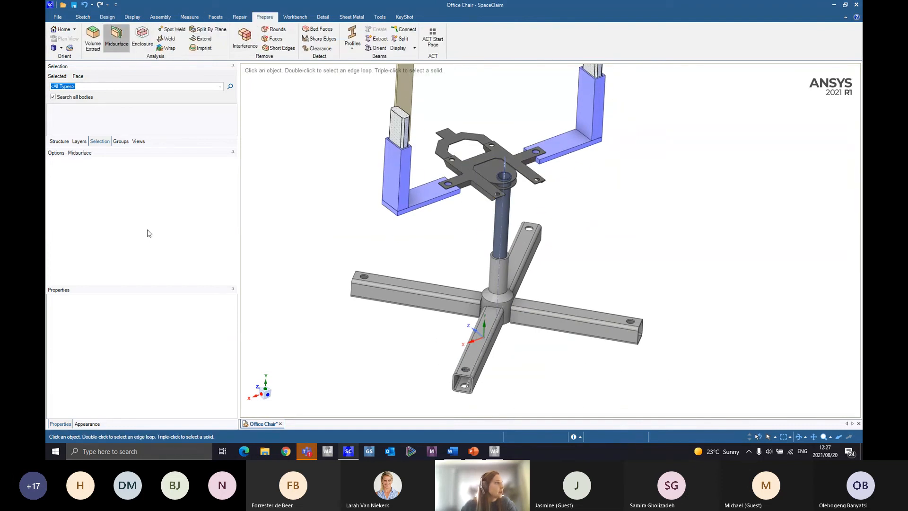
left_click(59, 142)
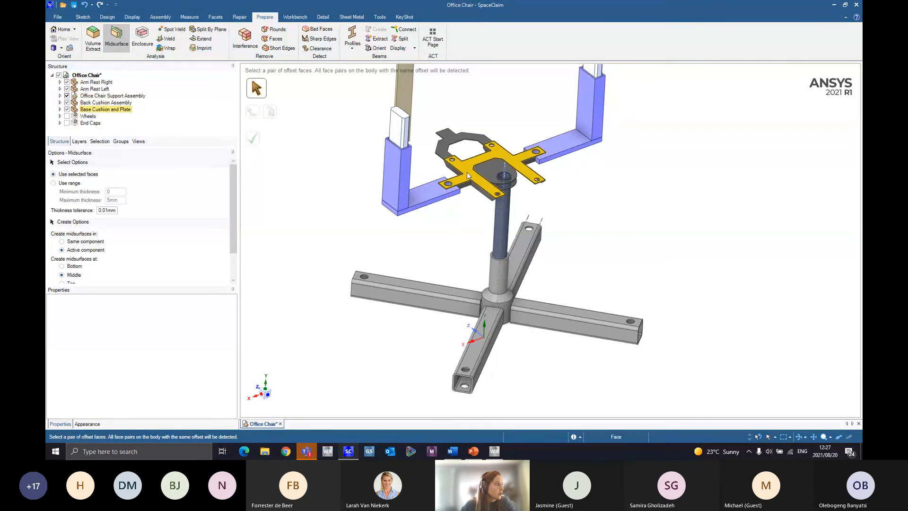
left_click(54, 183)
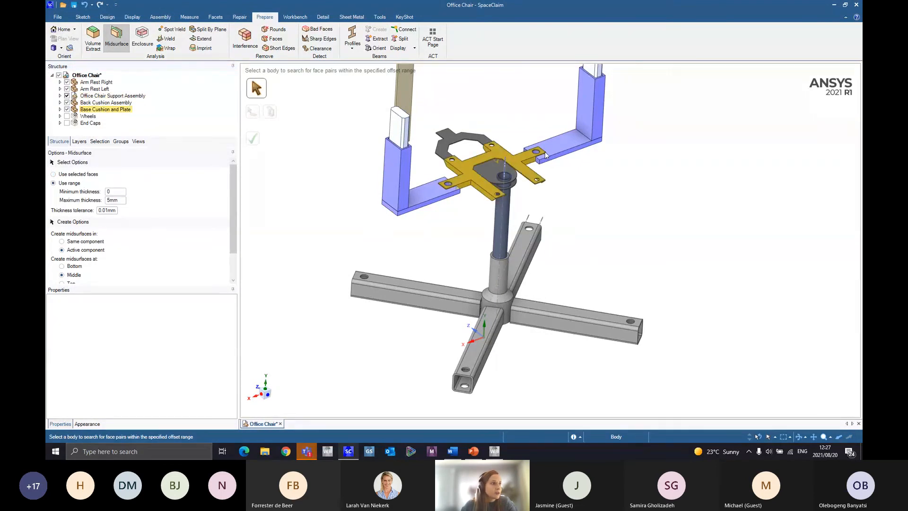
Create the midsurface of the flat back supporting plate using the 0 to 5 mm thickness range
middle_click_drag(471, 195, 378, 222)
left_click(399, 171)
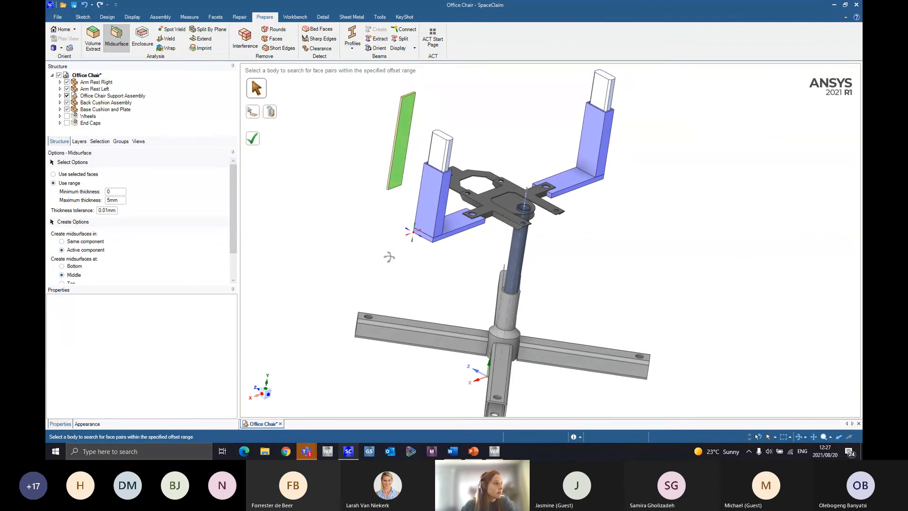
middle_click_drag(388, 256, 543, 313)
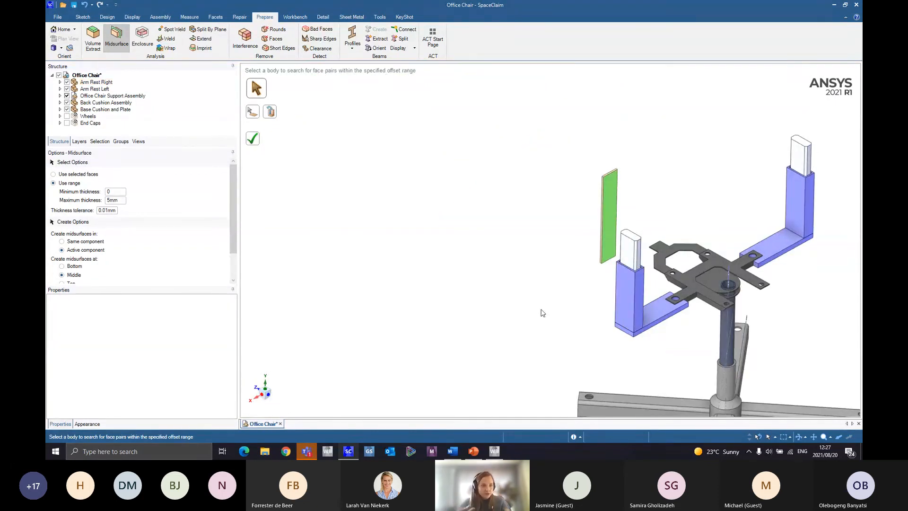
scroll(588, 328, "down", 3)
middle_click_drag(588, 328, 517, 256, "ctrl")
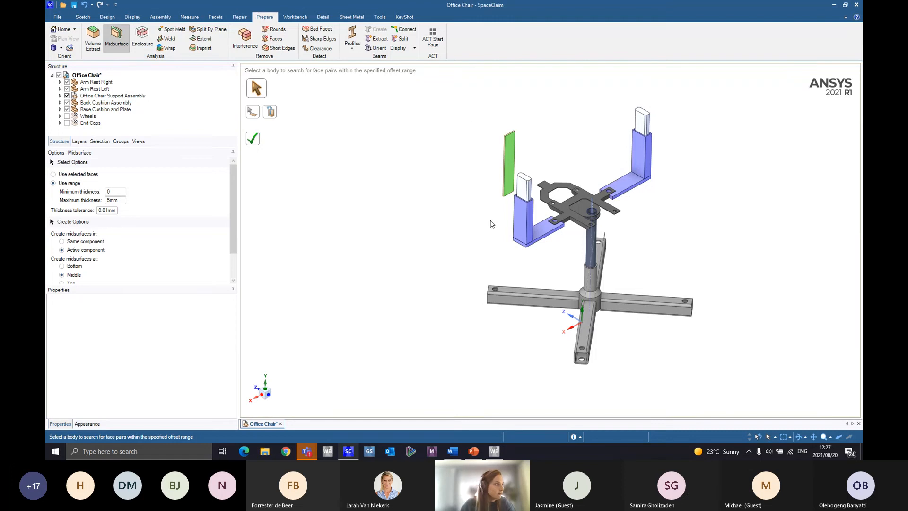
scroll(551, 179, "down", 3)
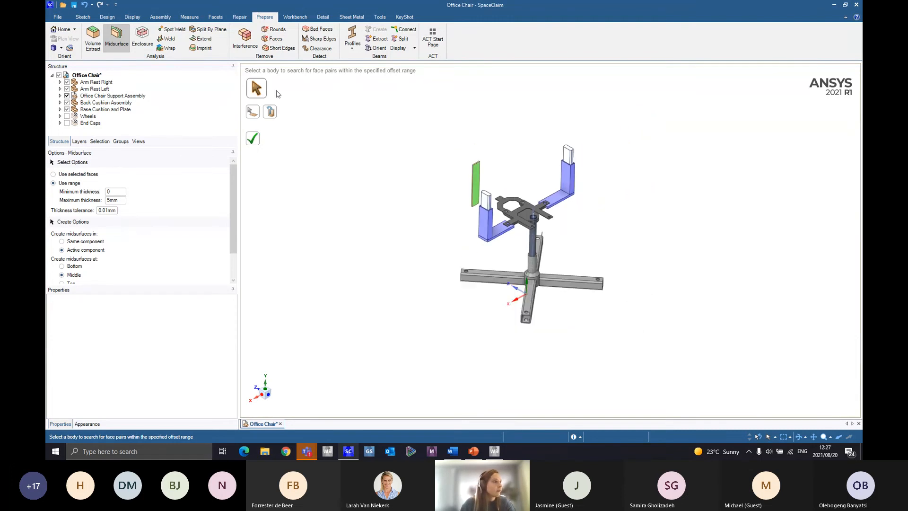
left_click(252, 138)
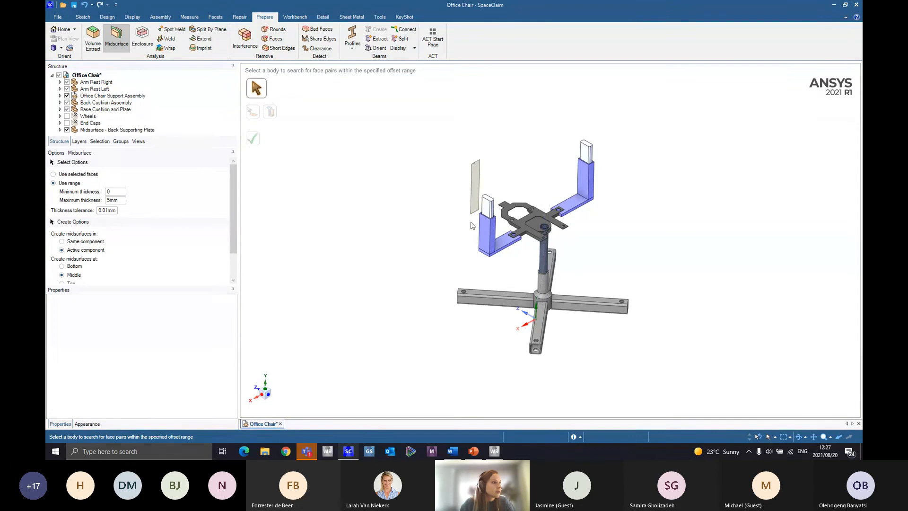
Create midsurfaces of the outer vertical rectangular tubes on both armrests
middle_click_drag(473, 225, 467, 225)
scroll(504, 190, "up", 3)
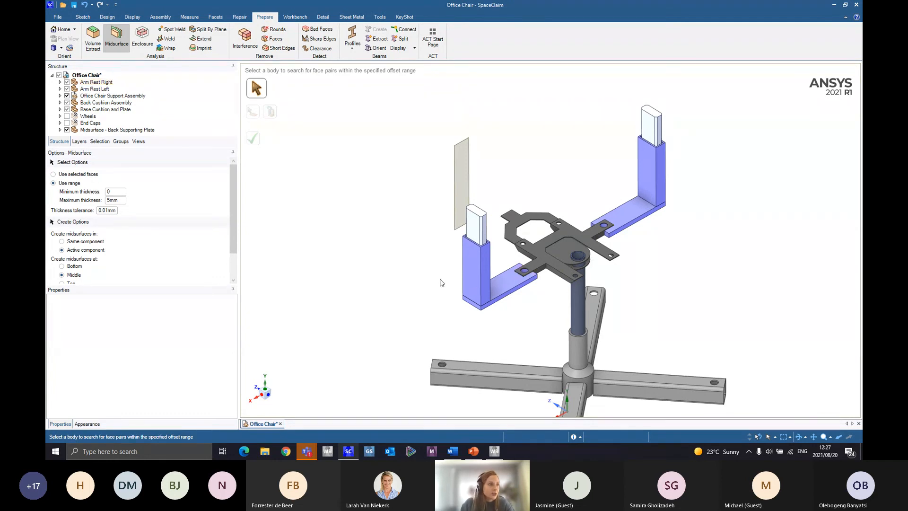
left_click(470, 260)
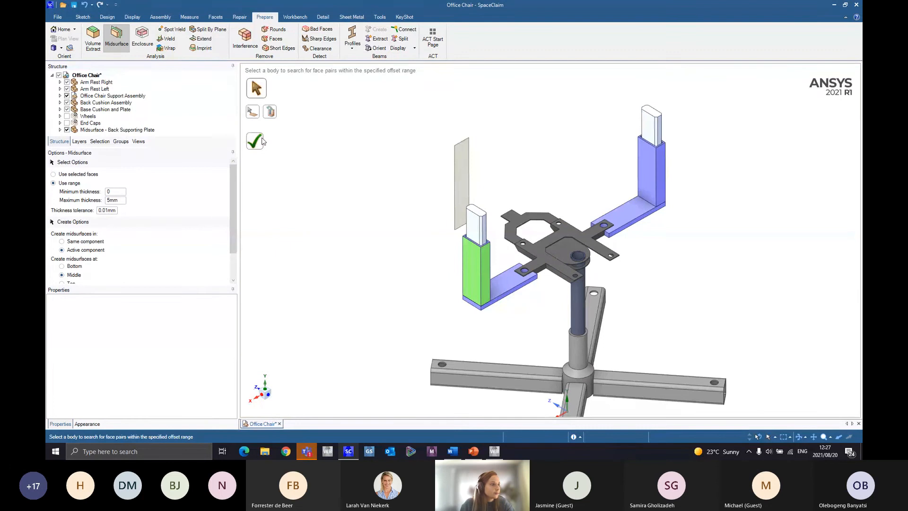
left_click(263, 141)
middle_click_drag(600, 297, 531, 270, "shift")
left_click(580, 137)
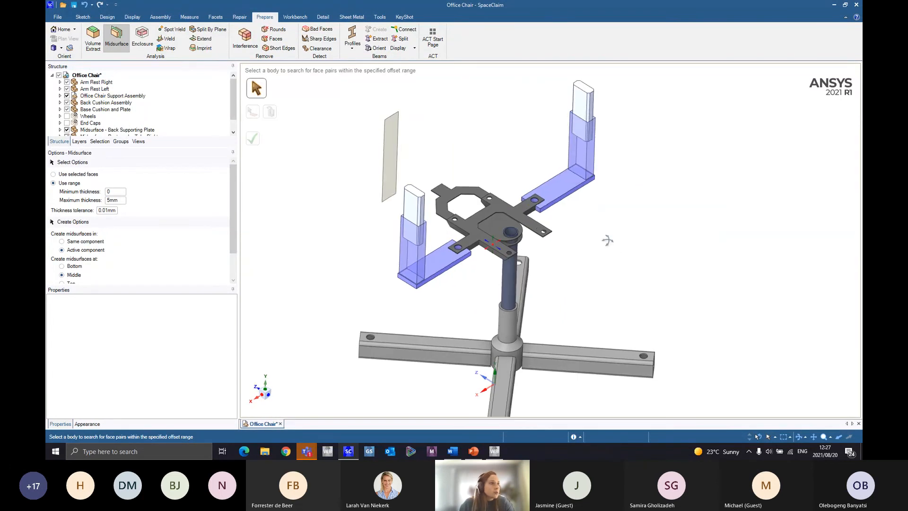
Create midsurfaces of the white inner tubes at the top of both armrests
middle_click_drag(606, 241, 601, 218)
scroll(382, 194, "up", 6)
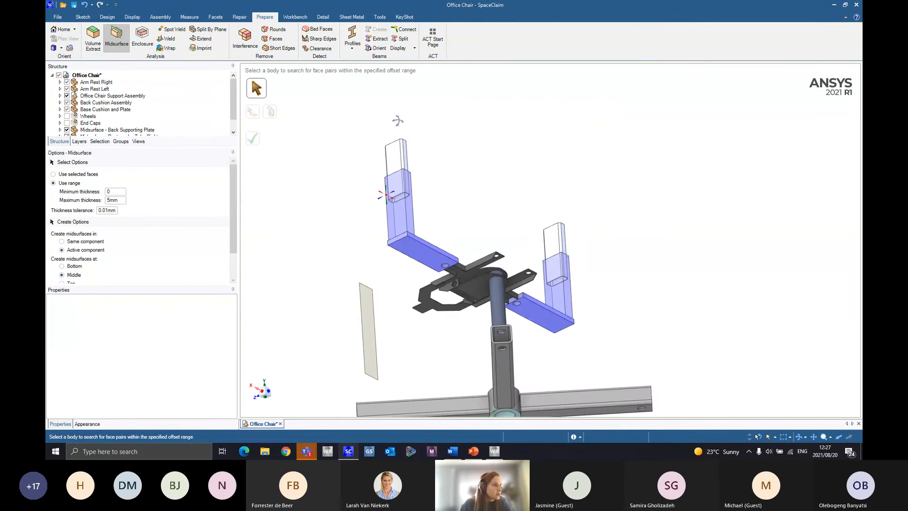
scroll(381, 205, "down", 6)
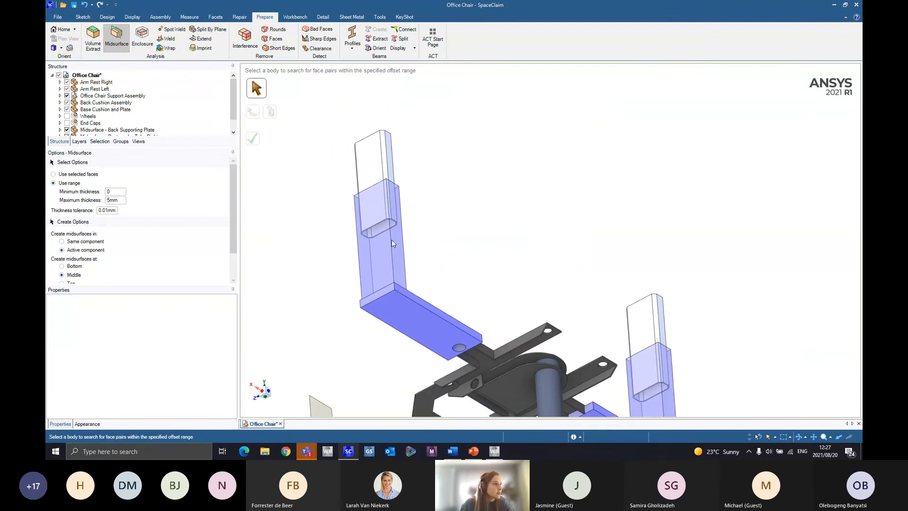
left_click(368, 159)
left_click(253, 139)
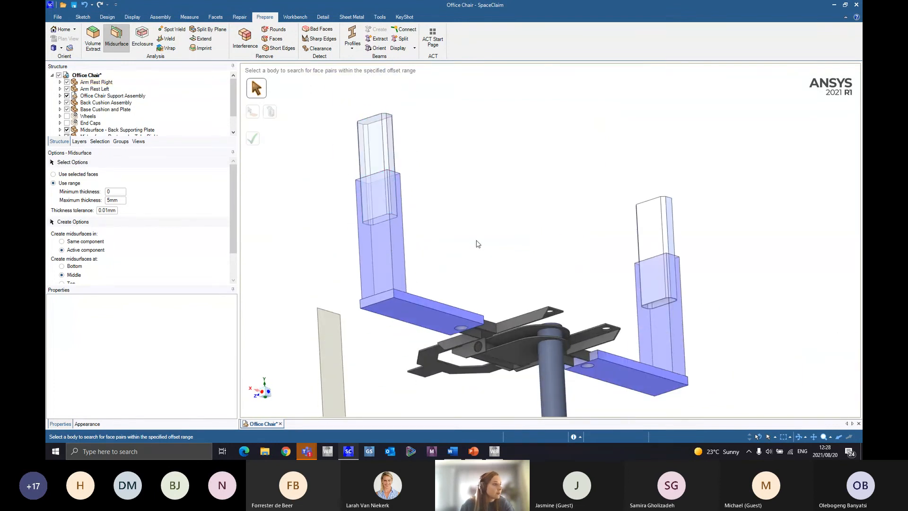
middle_click_drag(477, 243, 595, 245)
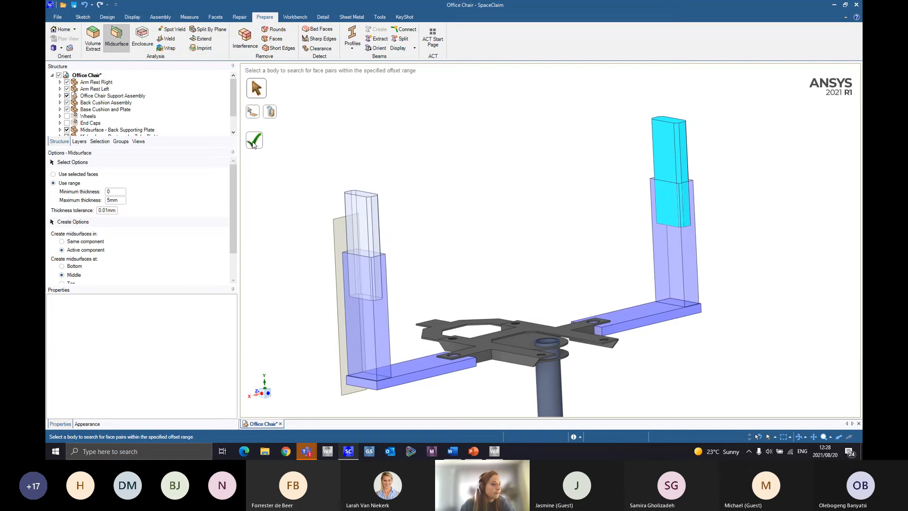
left_click(256, 141)
Raise the maximum thickness to 10 mm and create the midsurface of the right armrest's horizontal plate
middle_click_drag(606, 169, 587, 220)
left_click(118, 200)
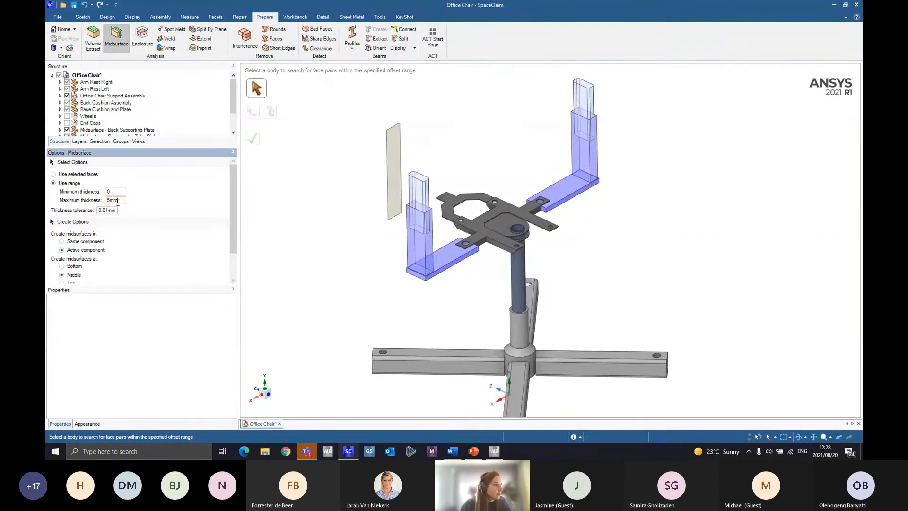
type("10")
key("Return")
left_click(448, 257)
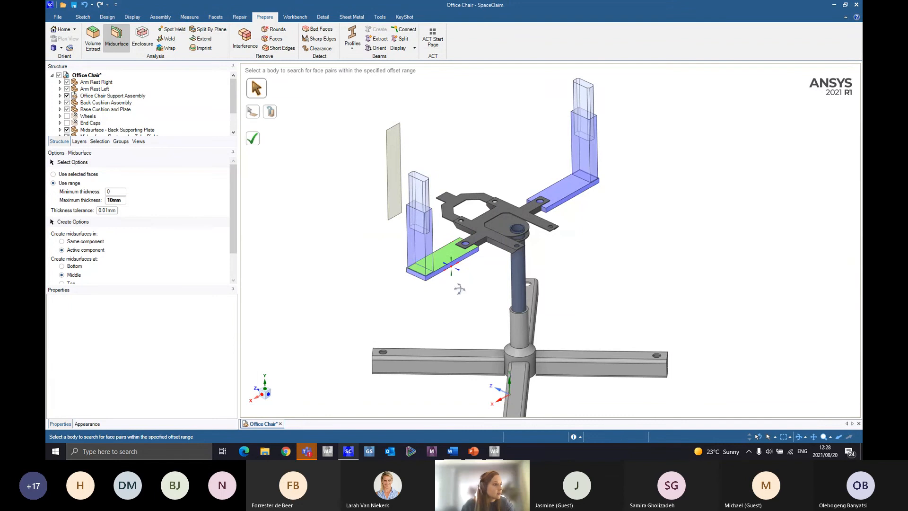
middle_click_drag(458, 287, 452, 269)
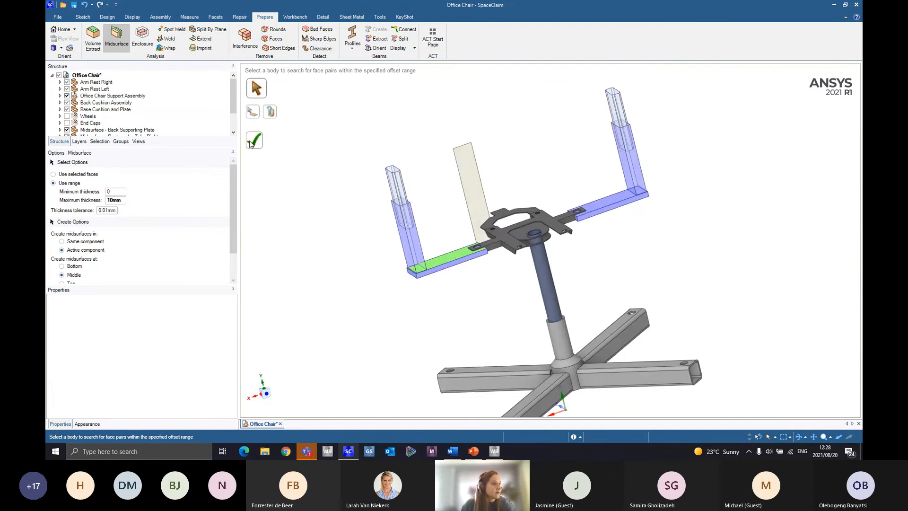
left_click(254, 141)
Create the midsurface of the left armrest's horizontal plate with the same thickness range
scroll(426, 260, "up", 5)
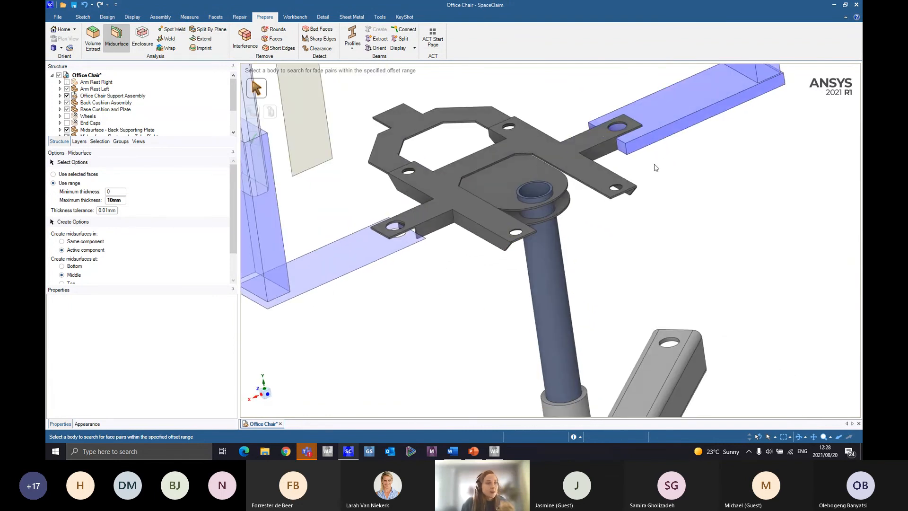
scroll(656, 167, "down", 3)
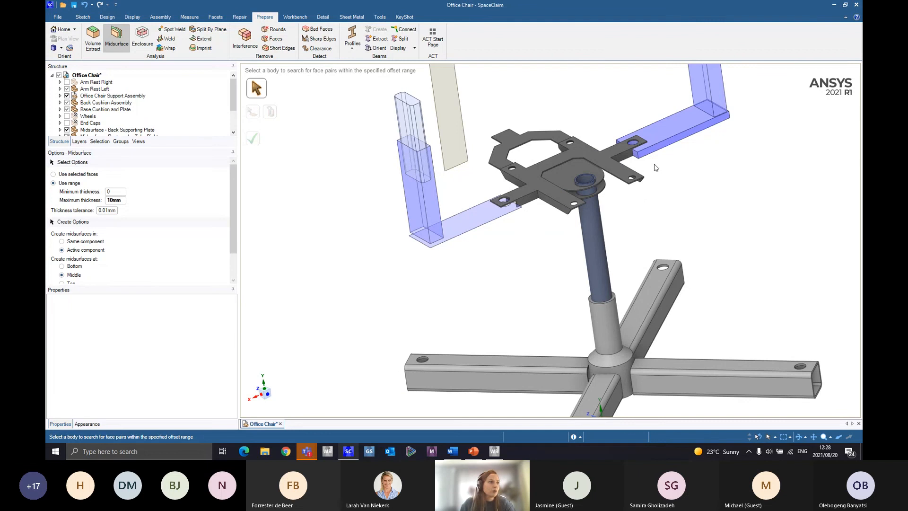
middle_click_drag(594, 237, 534, 265)
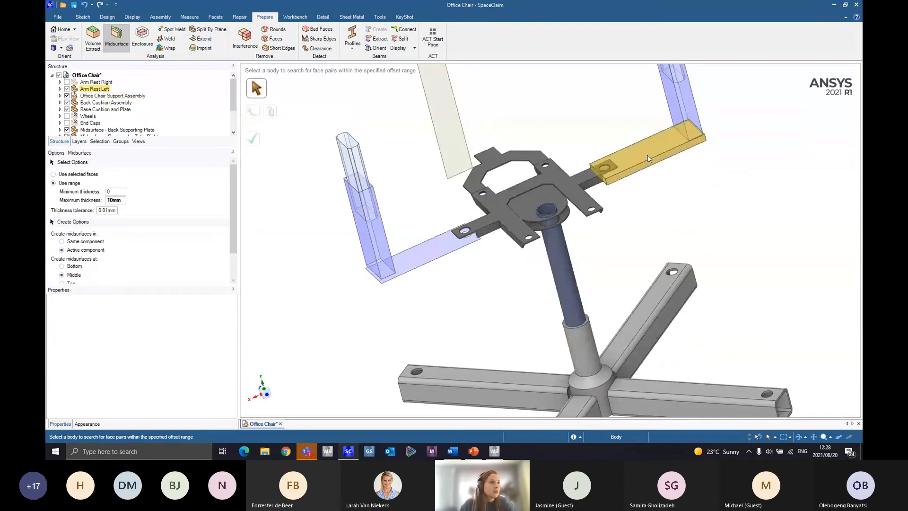
left_click(650, 155)
left_click(266, 181)
middle_click_drag(686, 222, 388, 248)
scroll(663, 208, "down", 2)
left_click(481, 214)
left_click(382, 251)
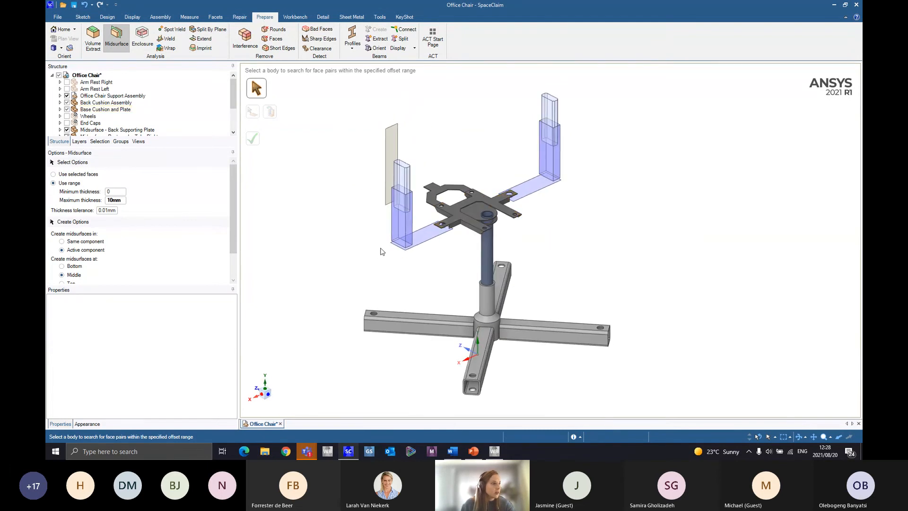
Set the maximum thickness to 5 mm and create the midsurface of the four-armed seat support plate with its bent flanges
scroll(454, 234, "up", 4)
middle_click_drag(467, 201, 437, 306, "shift")
double_click(124, 199)
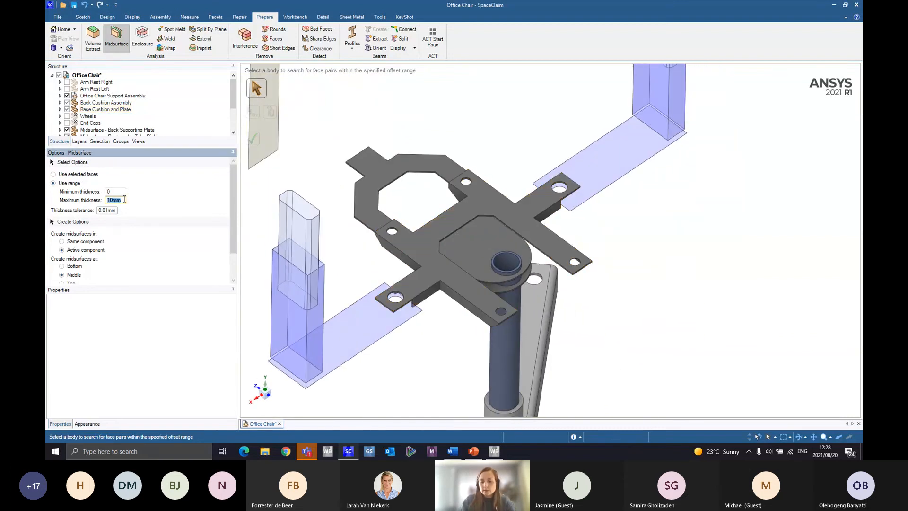
type("5")
key("Return")
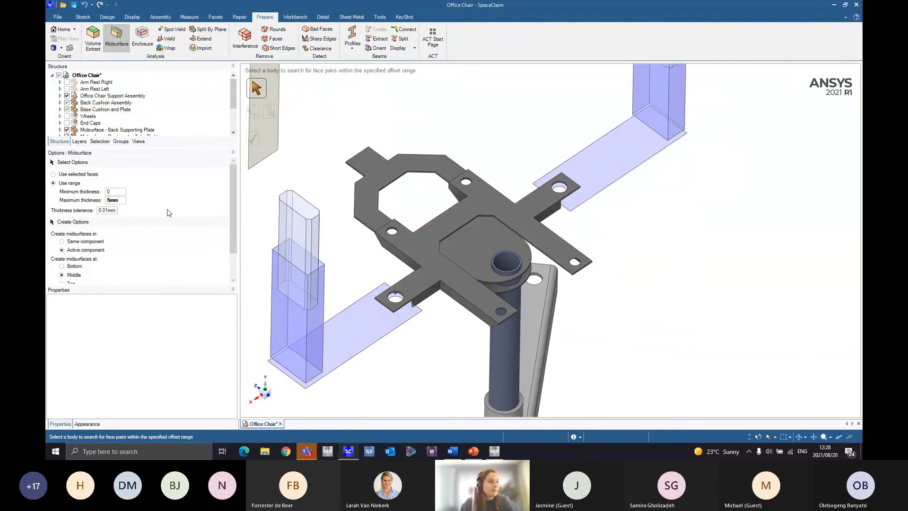
left_click(529, 210)
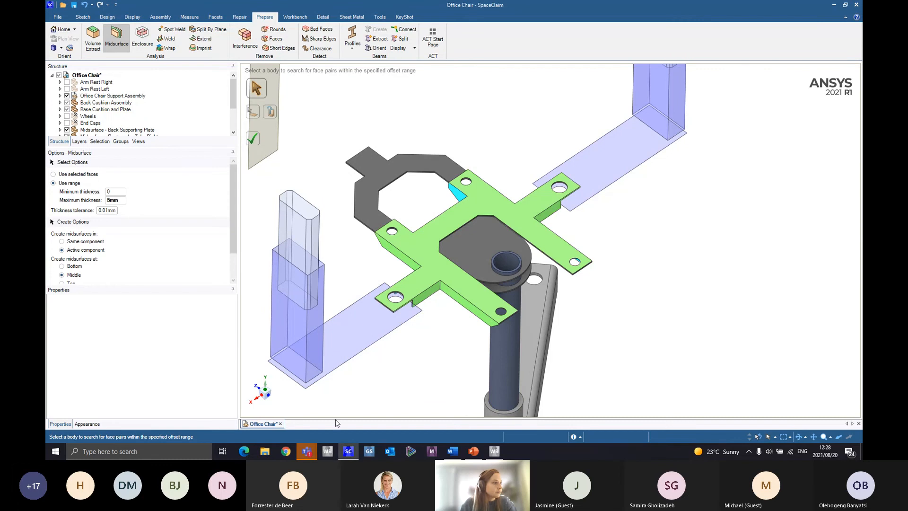
middle_click_drag(530, 211, 331, 180)
left_click(253, 138)
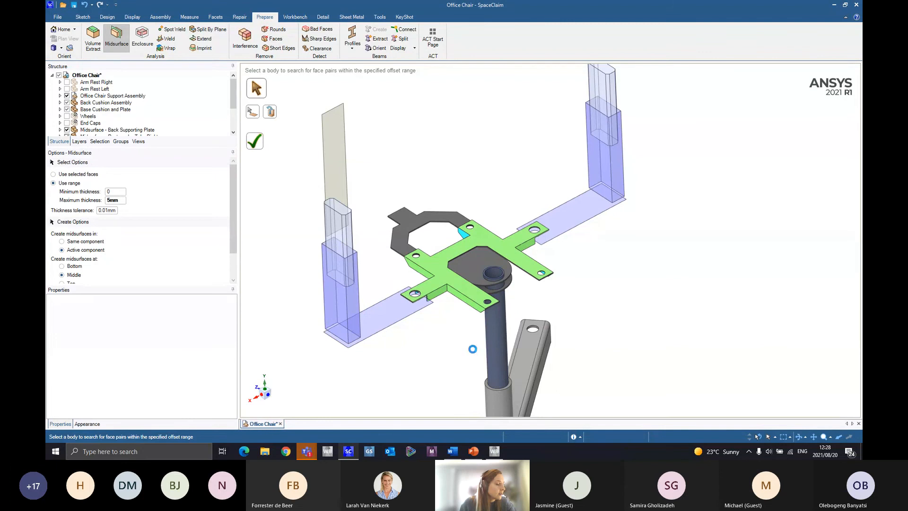
Create the midsurface of the octagonal ring-shaped plate behind the seat support
scroll(436, 314, "up", 5)
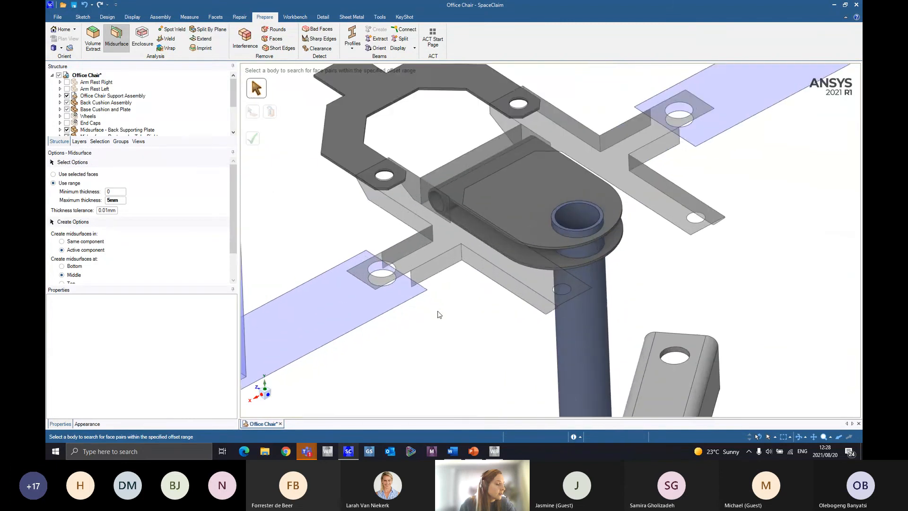
scroll(501, 324, "down", 3)
middle_click_drag(551, 339, 448, 214, "shift")
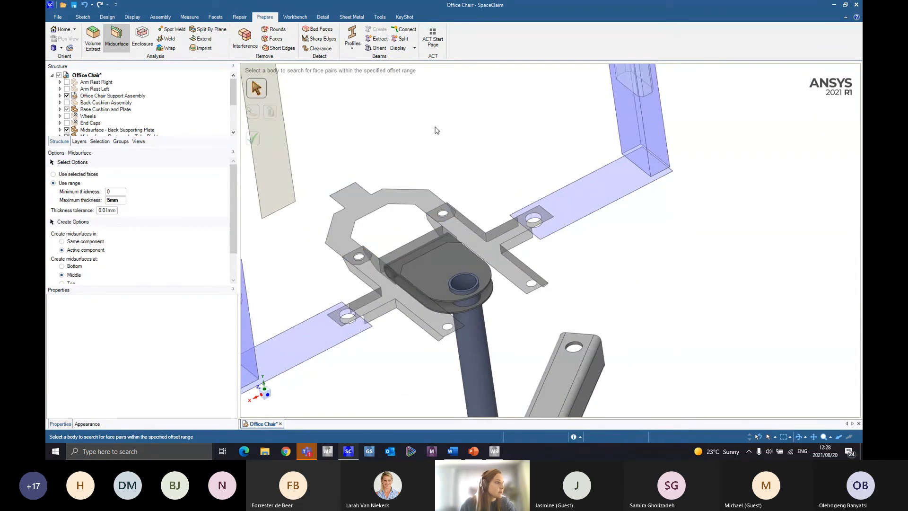
Create midsurfaces of the rounded bracket plates around the central column and of the cylindrical tube at their rear edge
scroll(487, 259, "down", 4)
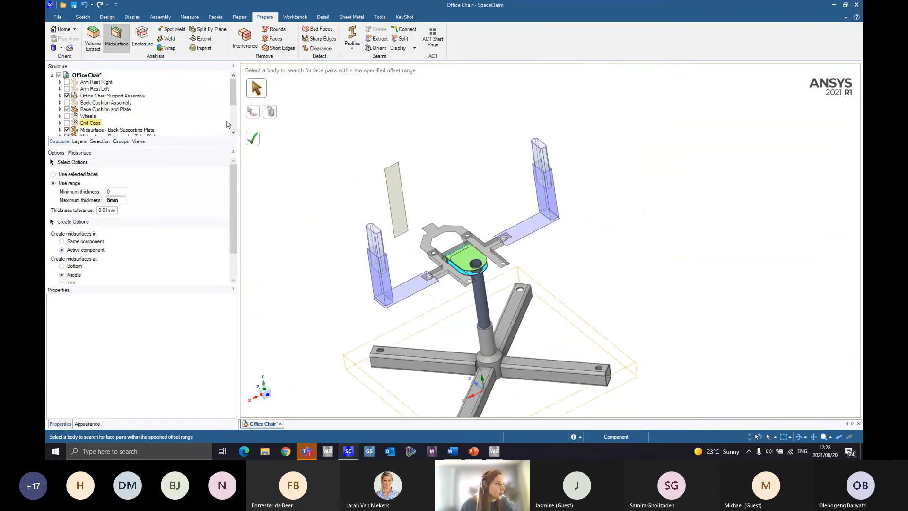
left_click(253, 138)
scroll(464, 262, "up", 2)
scroll(464, 260, "up", 5)
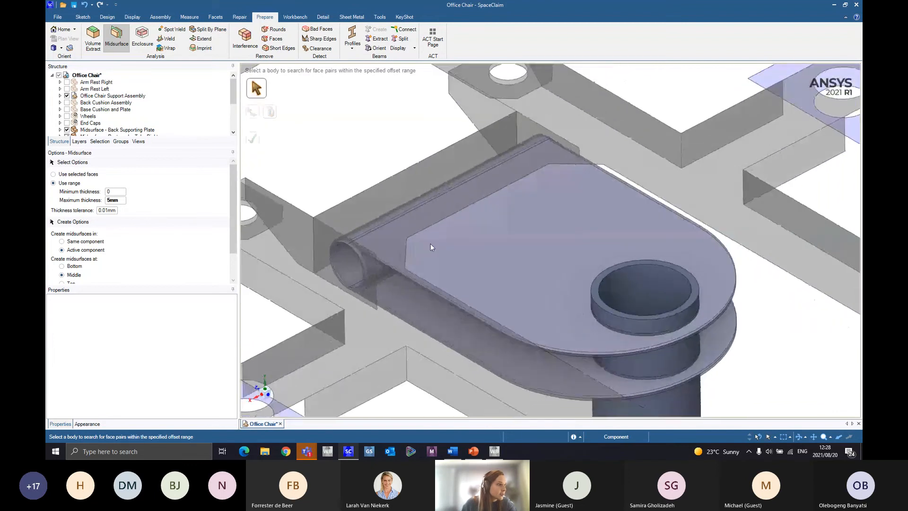
middle_click_drag(431, 243, 360, 252)
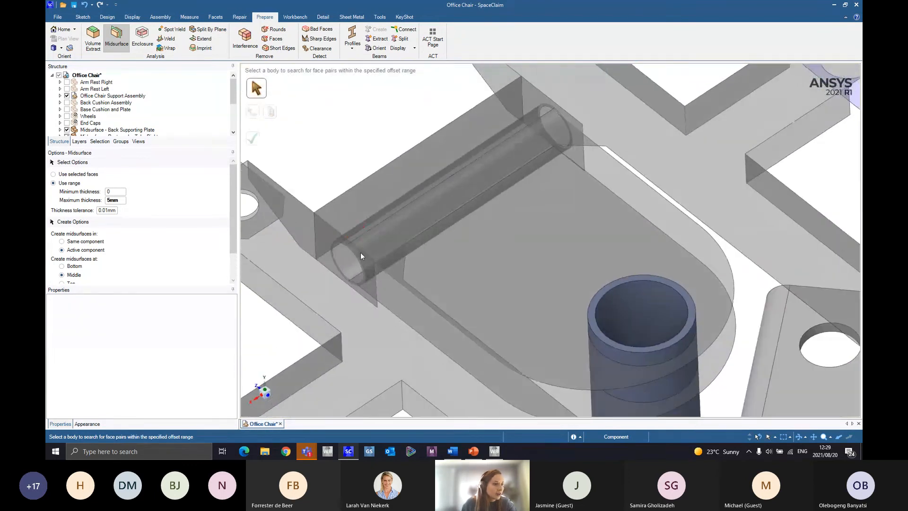
scroll(360, 252, "down", 6)
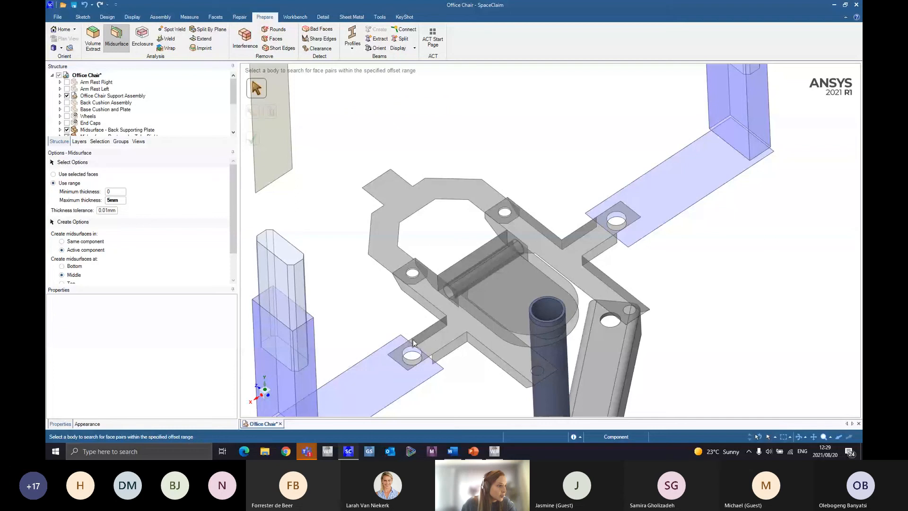
Create the midsurface of the vertical central column tube below the seat support
scroll(413, 343, "down", 8)
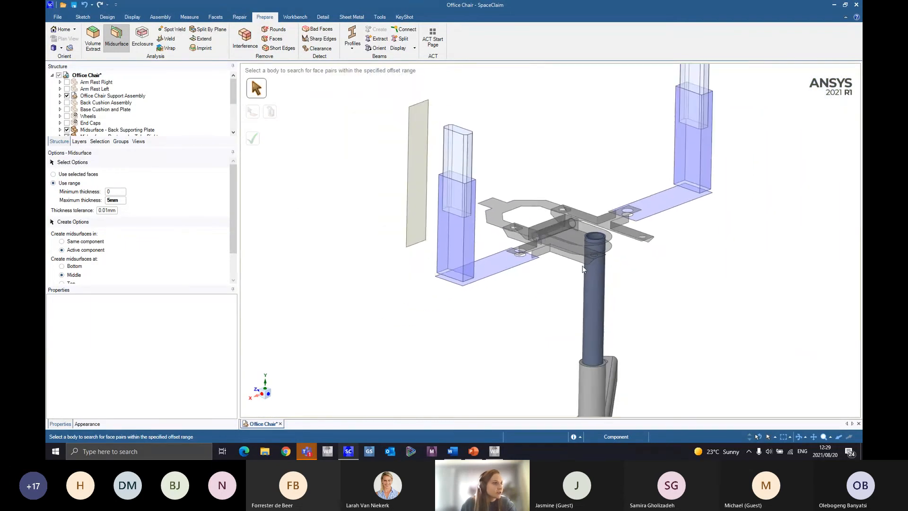
scroll(583, 265, "down", 3)
left_click(549, 235)
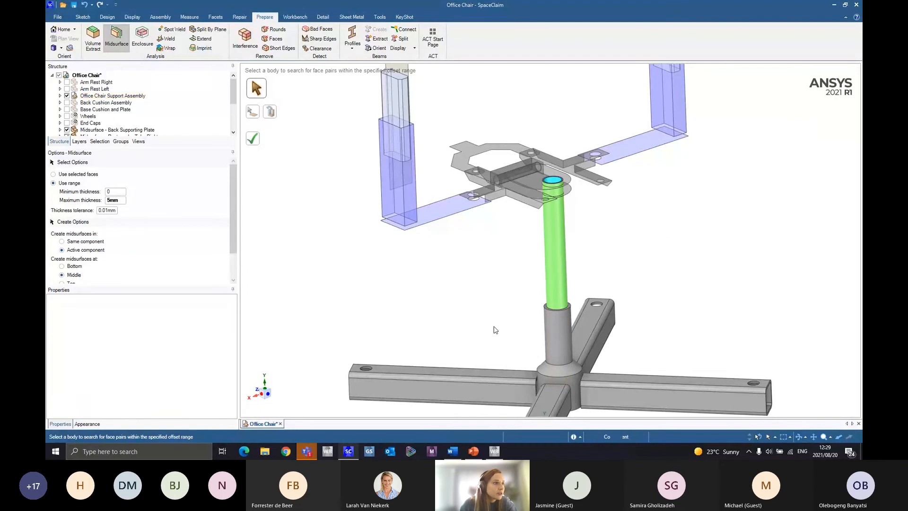
left_click(253, 138)
Create the midsurface of the lower sleeve and flared hub that joins the four base legs
middle_click_drag(548, 327, 541, 363)
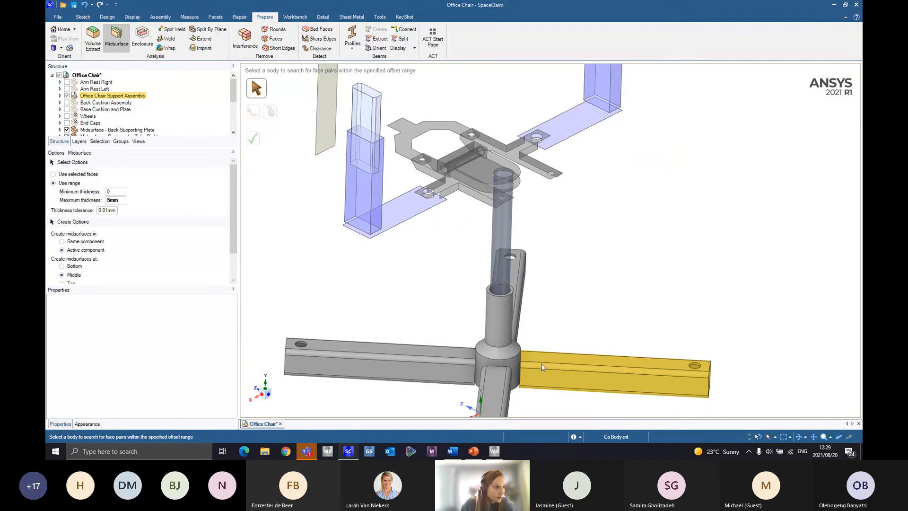
scroll(541, 363, "up", 4)
middle_click_drag(540, 197, 545, 222)
left_click(545, 222)
left_click(254, 140)
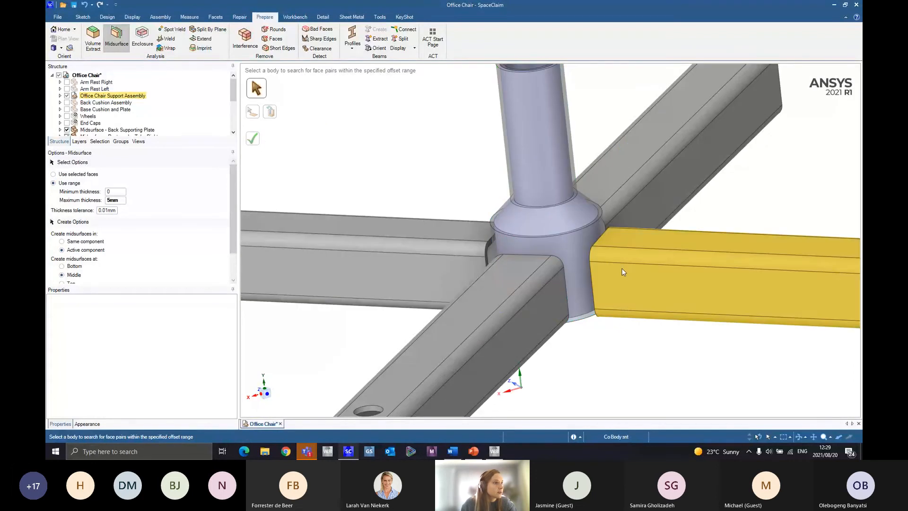
Inspect the joint between the hub and the base legs, and review the whole frame of midsurfaces
middle_click_drag(418, 134, 526, 212)
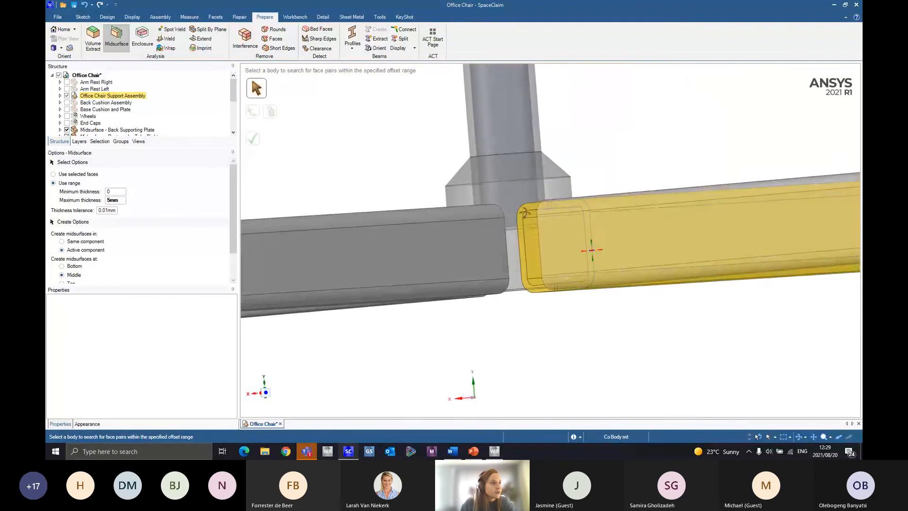
scroll(526, 212, "up", 3)
scroll(525, 212, "down", 6)
middle_click_drag(641, 213, 553, 316, "shift")
scroll(516, 298, "down", 10)
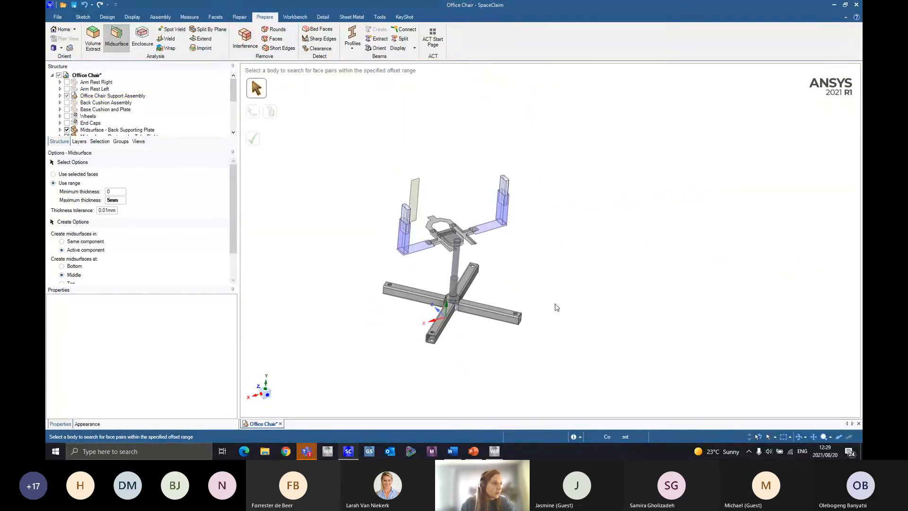
scroll(554, 303, "up", 4)
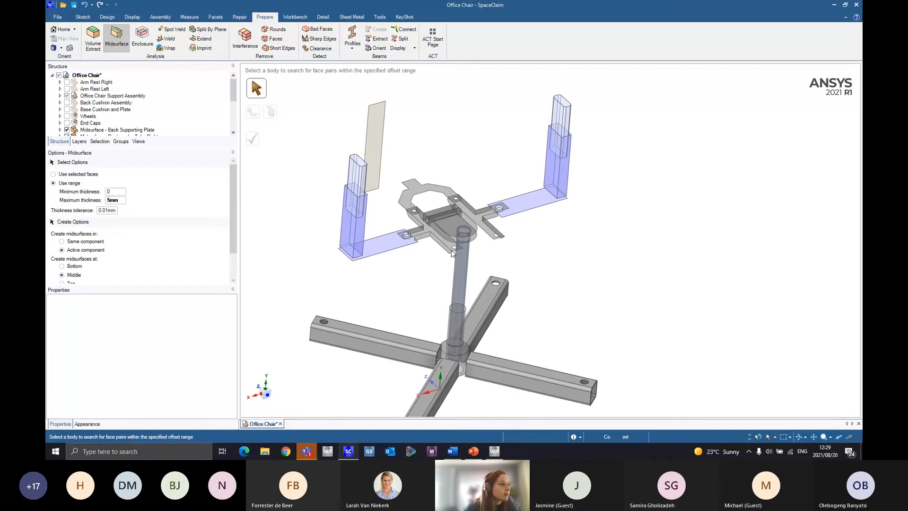
middle_click_drag(449, 240, 428, 235)
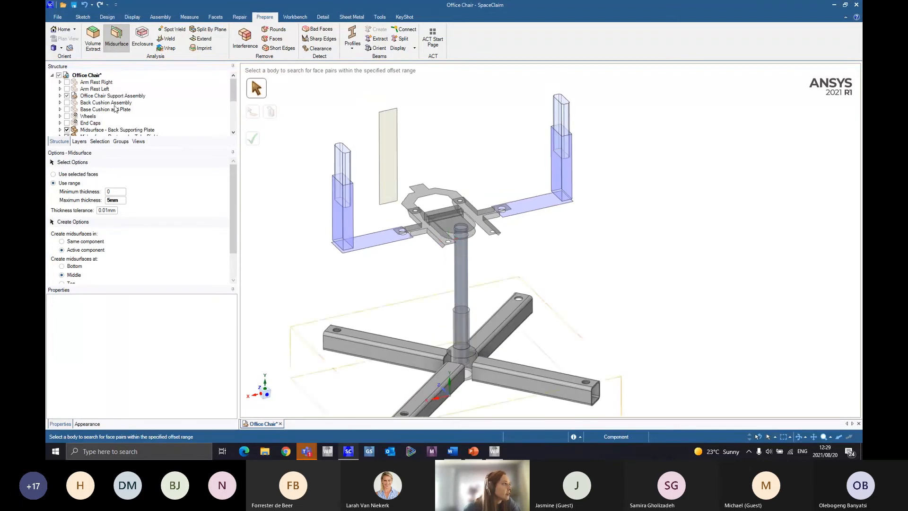
Expand the Back Supporting Plate and Rectangular Tube Right midsurface components to compare their listed thicknesses
scroll(107, 107, "down", 4)
scroll(107, 100, "up", 2)
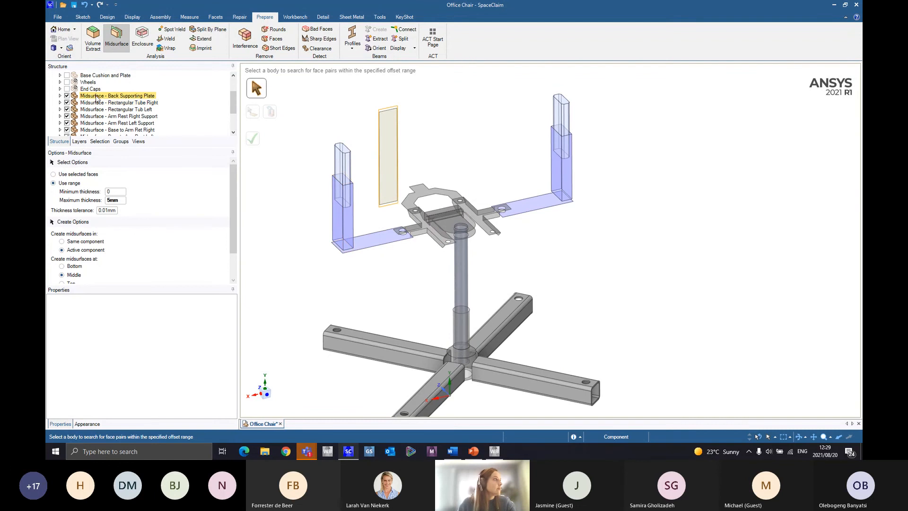
left_click(60, 96)
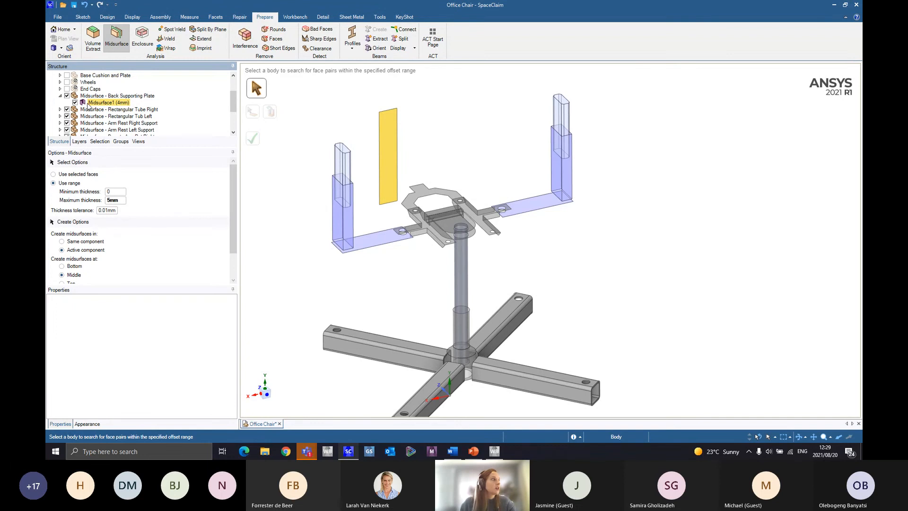
left_click(60, 109)
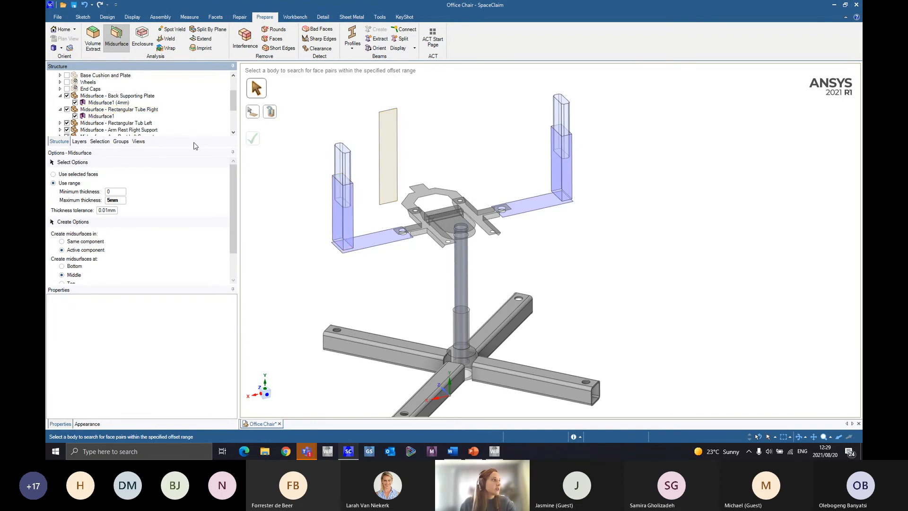
Leave the Midsurface tool, select the Rectangular Tube Right midsurface and open its Thickness property
key("Escape")
left_click(107, 16)
left_click(108, 116)
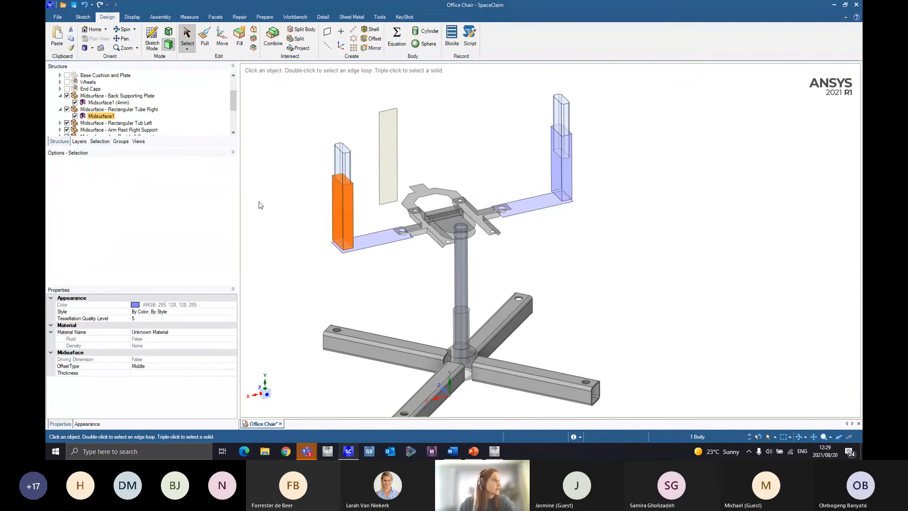
scroll(261, 205, "up", 1)
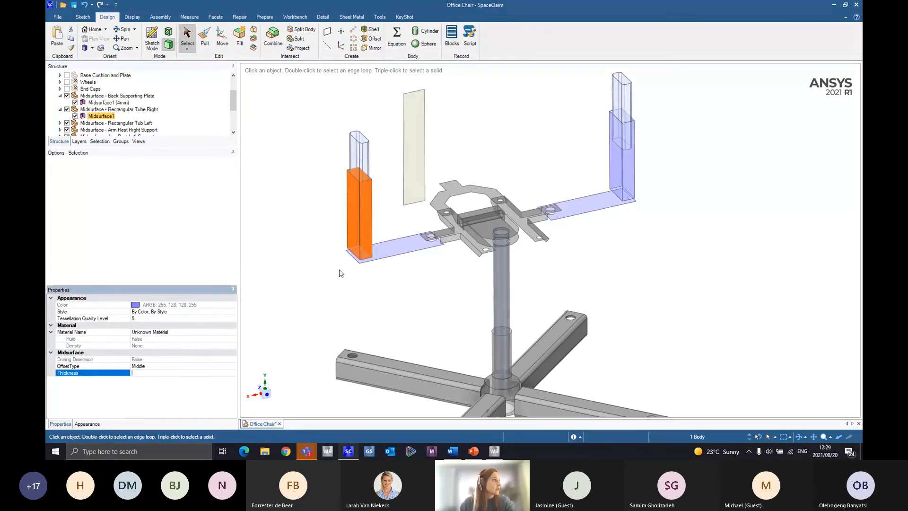
middle_click_drag(338, 270, 344, 274)
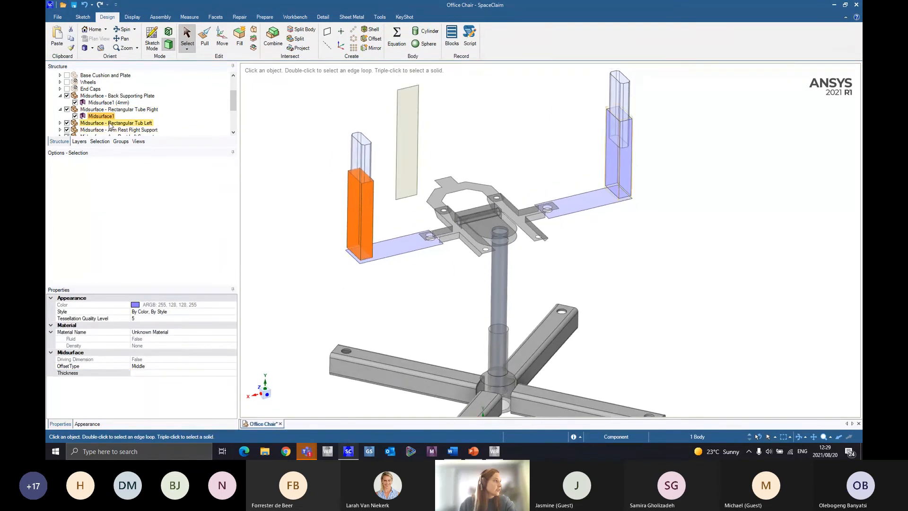
Expand the Arm Rest Left Support midsurface component to check its listed thickness, and clear the current selection
scroll(71, 102, "down", 2)
left_click(60, 96)
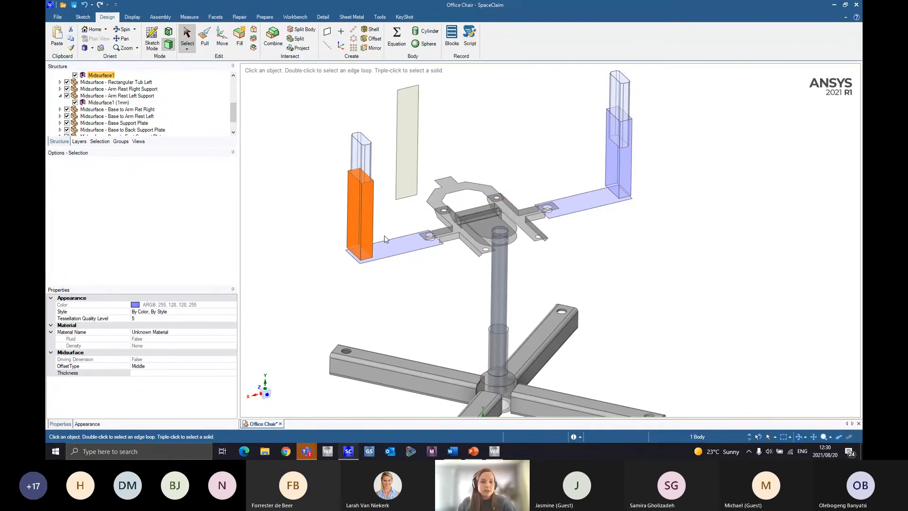
left_click(319, 273)
scroll(359, 235, "up", 6)
scroll(361, 254, "down", 5)
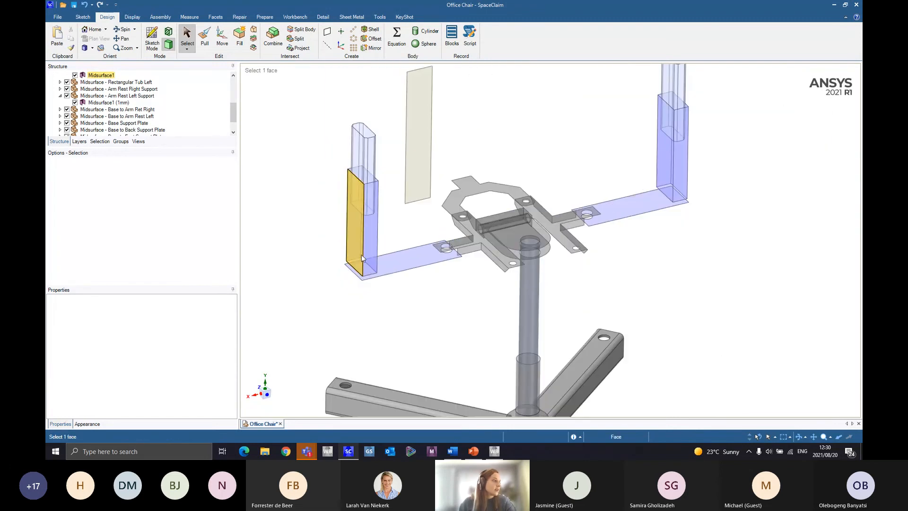
Recheck the Thickness property of the Rectangular Tube Right midsurface against the other midsurfaces in the structure
left_click(108, 98)
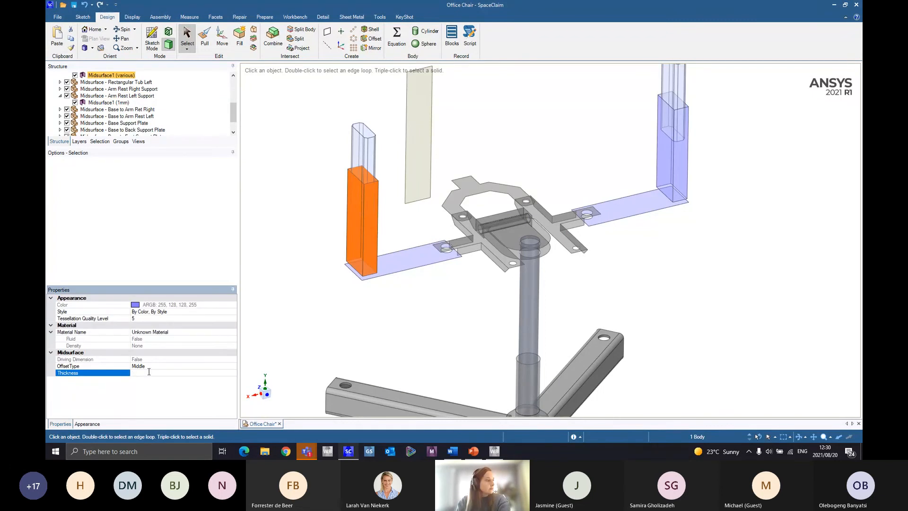
scroll(300, 264, "down", 3)
left_click(402, 330)
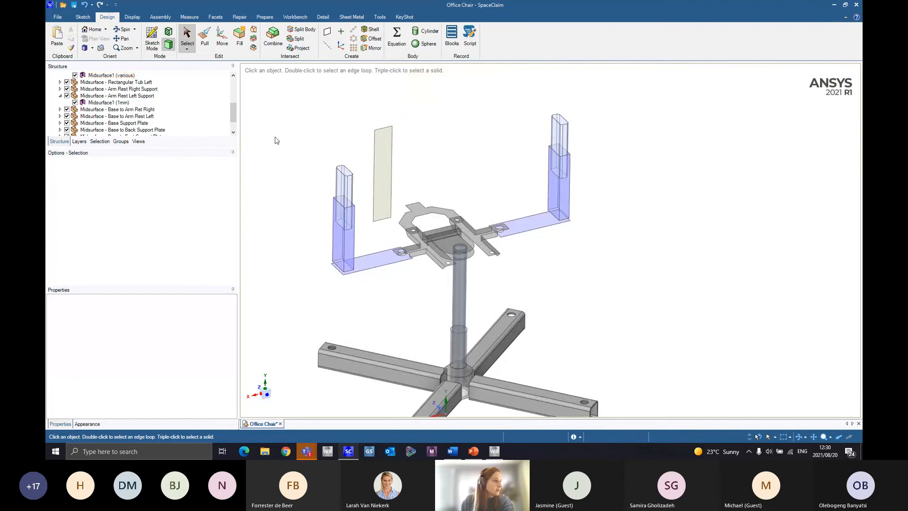
scroll(115, 102, "up", 1)
left_click(110, 96)
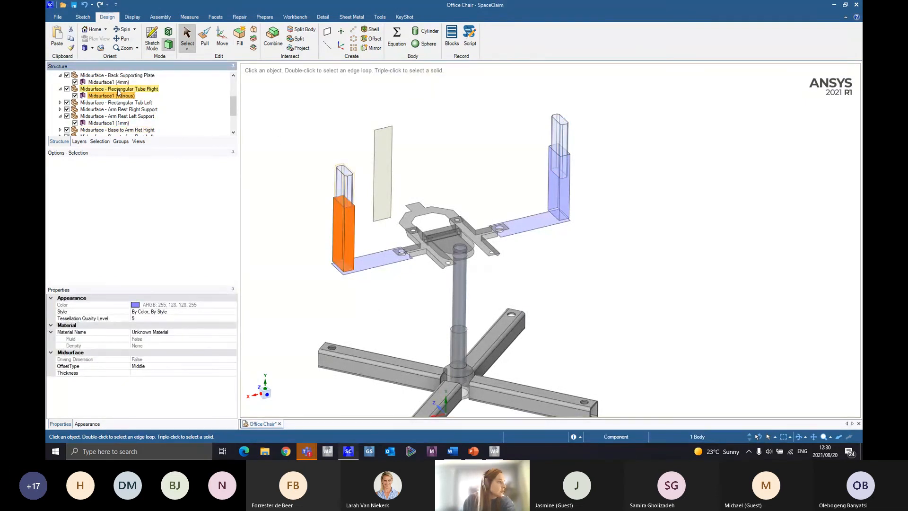
scroll(121, 96, "up", 3)
scroll(124, 94, "down", 3)
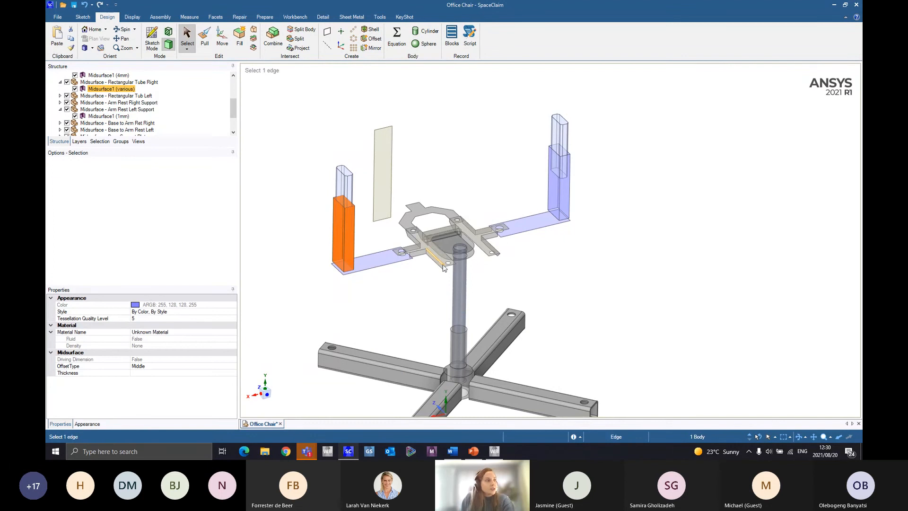
Examine the right rectangular tube up close and the gaps where the seat support plates meet the armrest plates
middle_click_drag(507, 290, 545, 274, "ctrl")
scroll(360, 198, "up", 10)
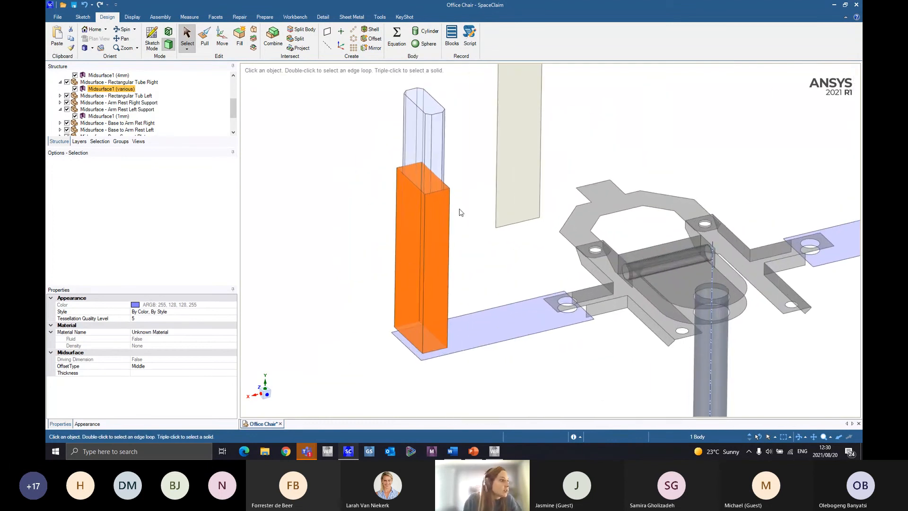
scroll(552, 263, "down", 10)
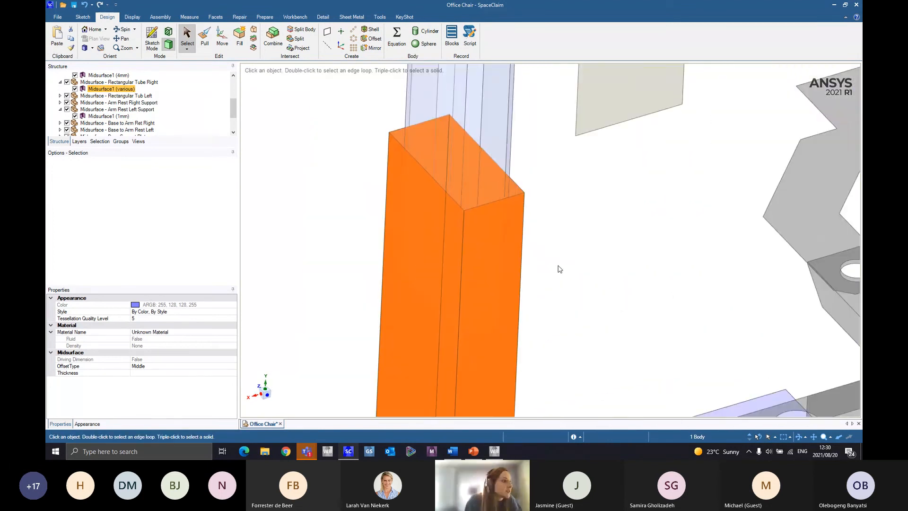
scroll(428, 308, "down", 5)
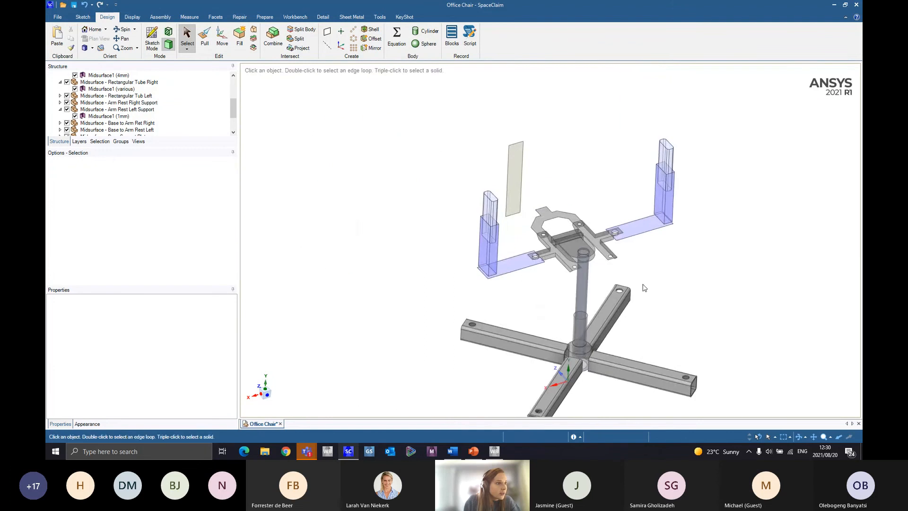
scroll(444, 179, "up", 8)
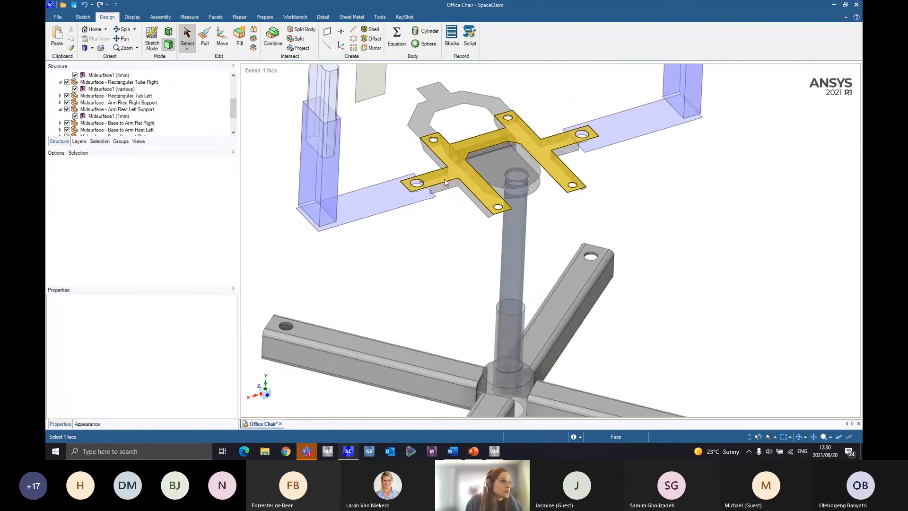
mouse_move(475, 216)
middle_mouse_down("ctrl")
mouse_move(495, 279)
mouse_move(477, 280)
mouse_move(509, 260)
mouse_move(572, 271)
mouse_move(605, 290)
middle_mouse_up("ctrl")
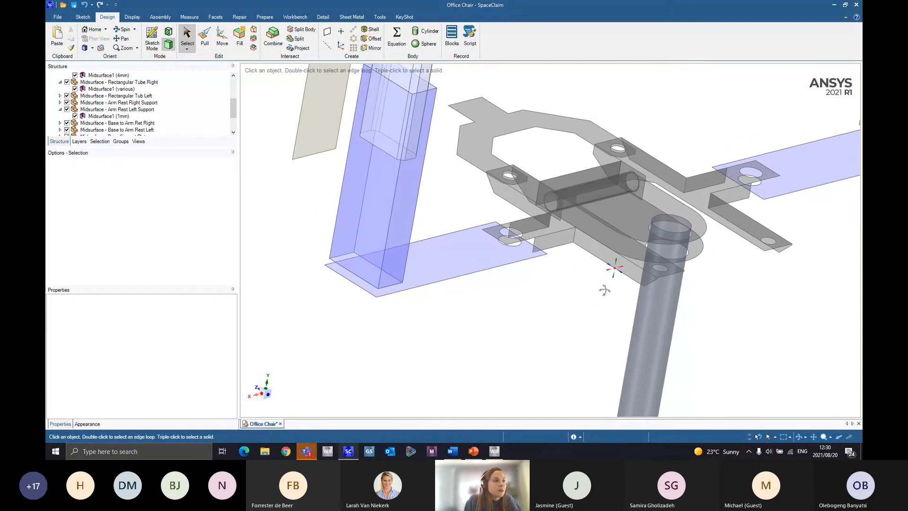
scroll(605, 290, "down", 5)
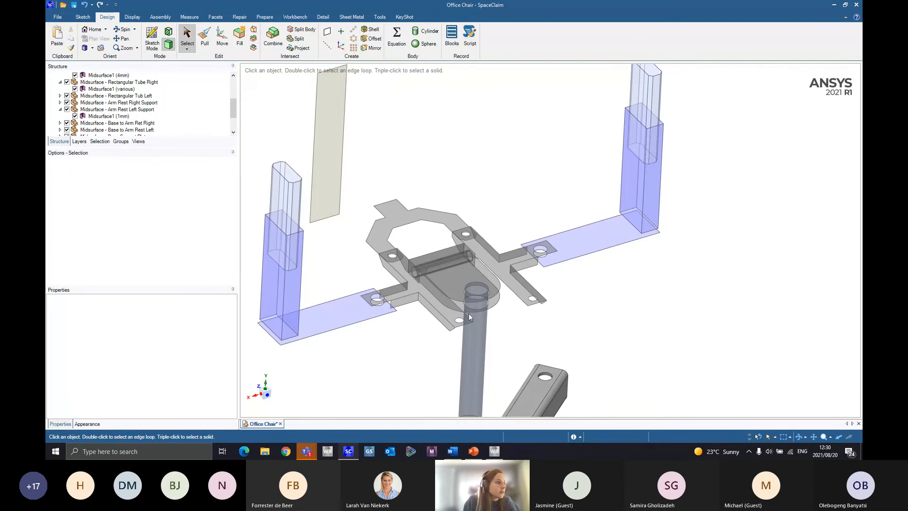
middle_click_drag(488, 327, 544, 292, "ctrl")
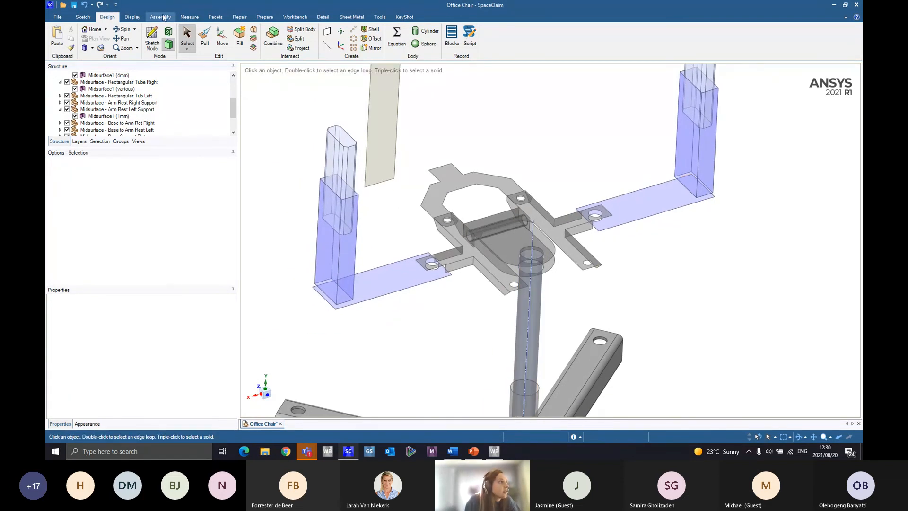
Run Extend to detect the midsurface edges that can be extended to close gaps with neighbouring surfaces
left_click(264, 21)
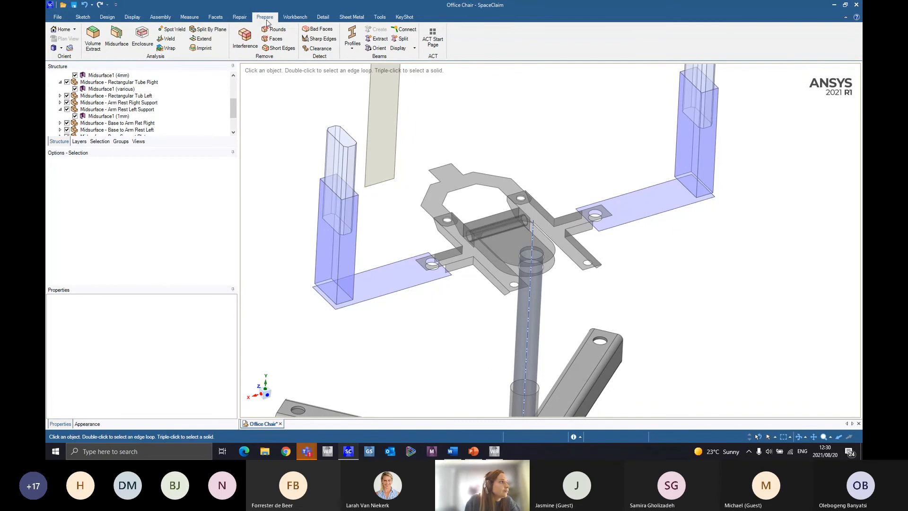
left_click(204, 38)
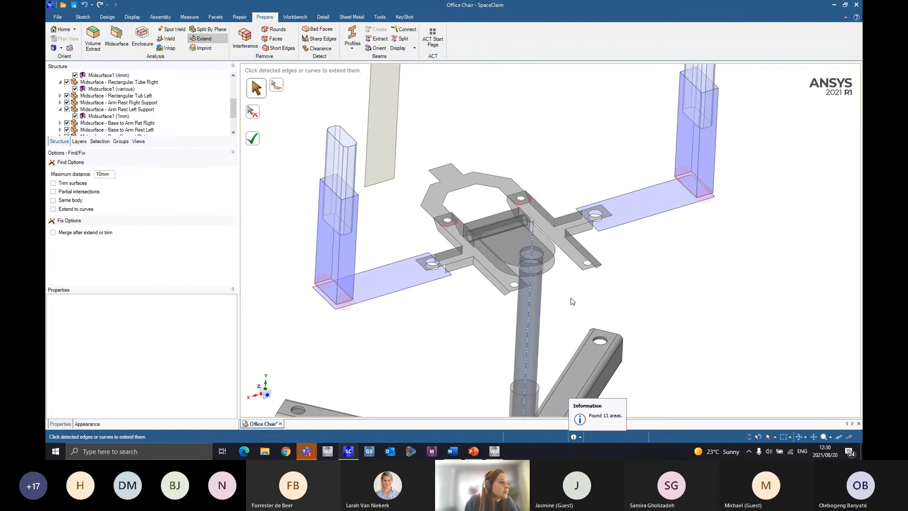
middle_click_drag(491, 312, 549, 229, "shift")
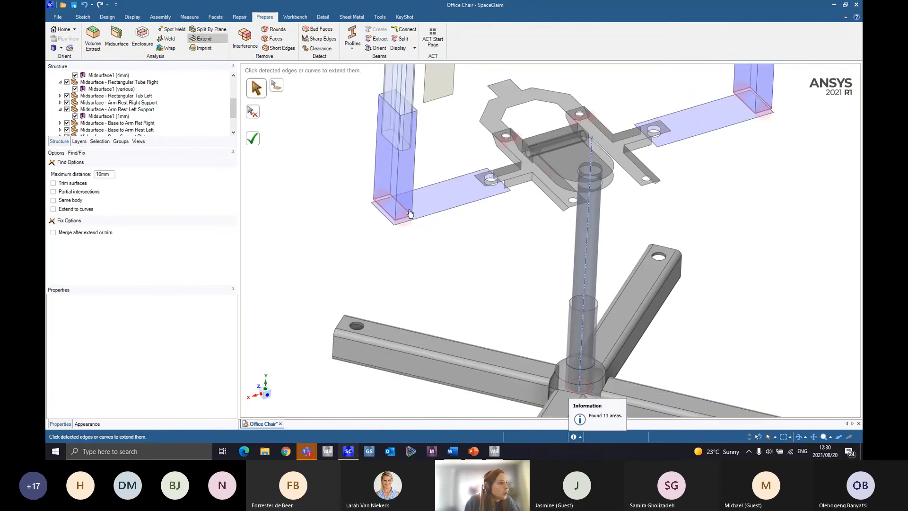
Extend the detected bottom edges of the right rectangular arm rest tube onto the base-to-arm strip beneath it
mouse_move(405, 217)
middle_mouse_down()
mouse_move(416, 205)
mouse_move(408, 234)
middle_mouse_up()
scroll(408, 234, "up", 5)
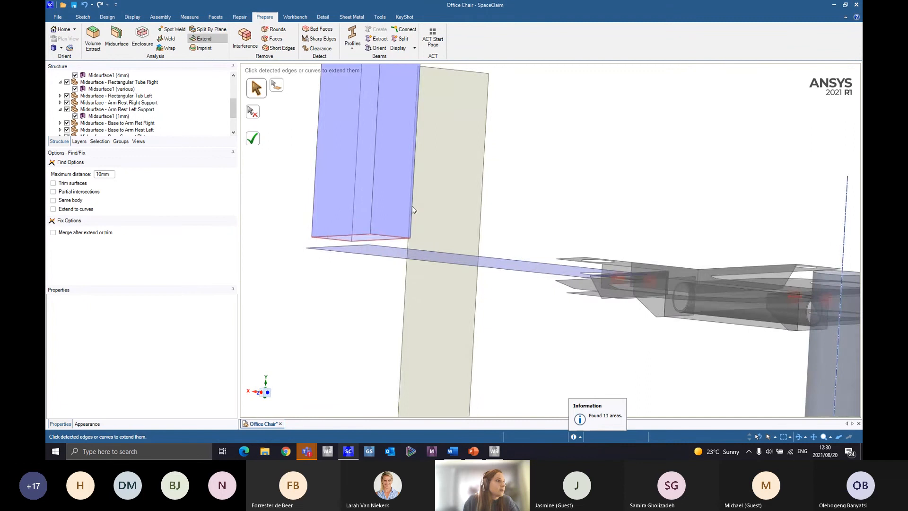
left_click(408, 235)
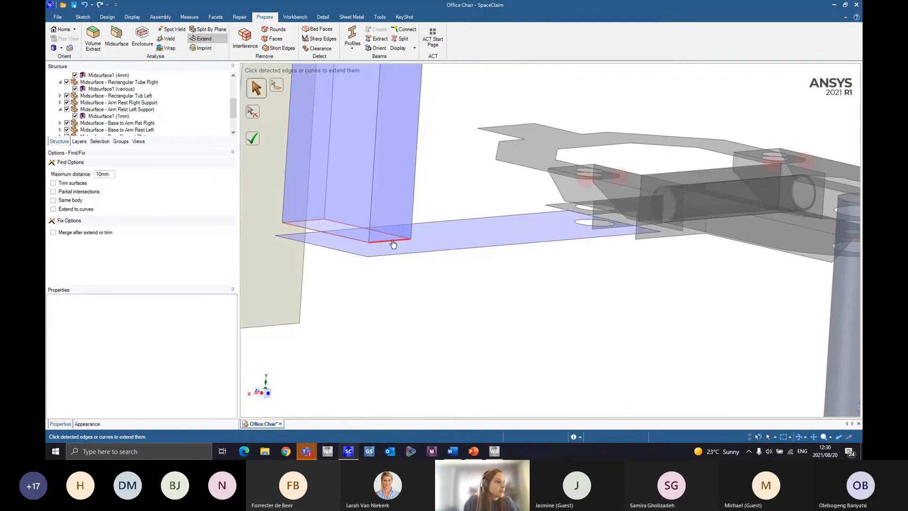
left_click(344, 243)
left_click(337, 225)
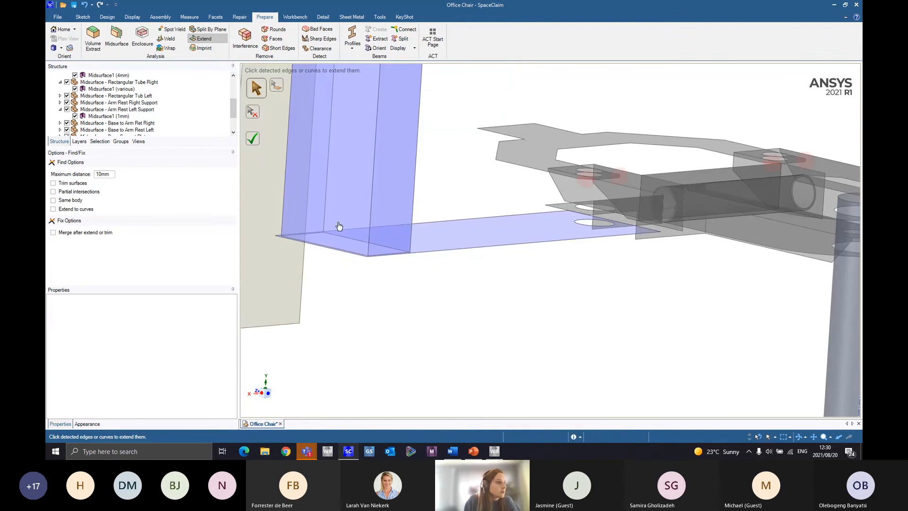
Extend the detected bottom edges of the left rectangular arm rest tube onto the base-to-arm strip beneath it
scroll(720, 308, "down", 10)
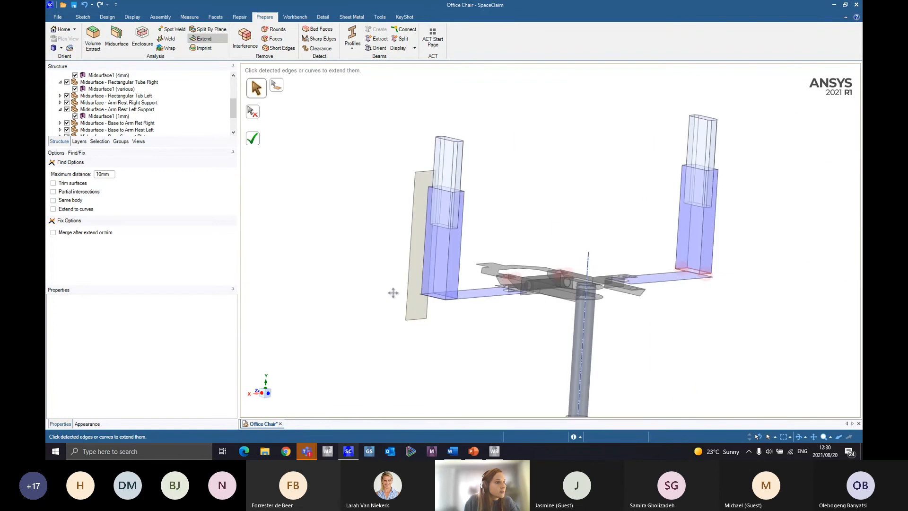
scroll(572, 279, "up", 8)
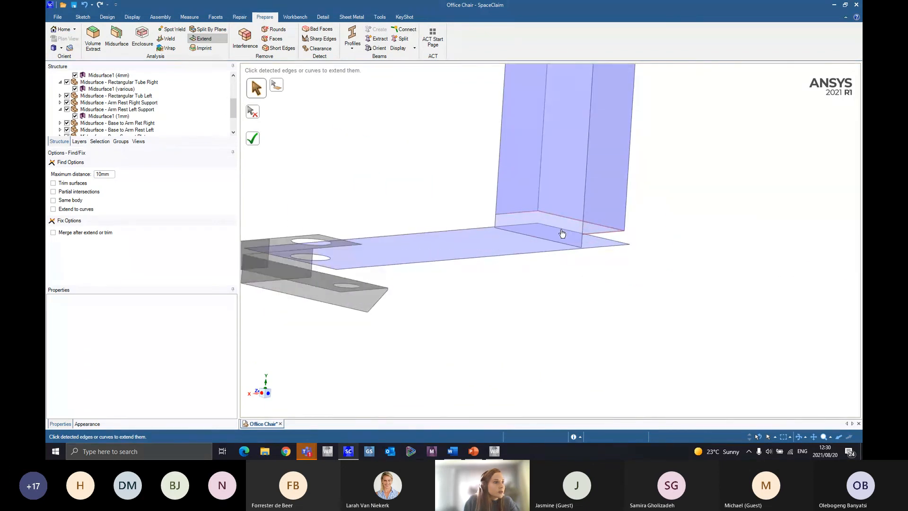
left_click(516, 216)
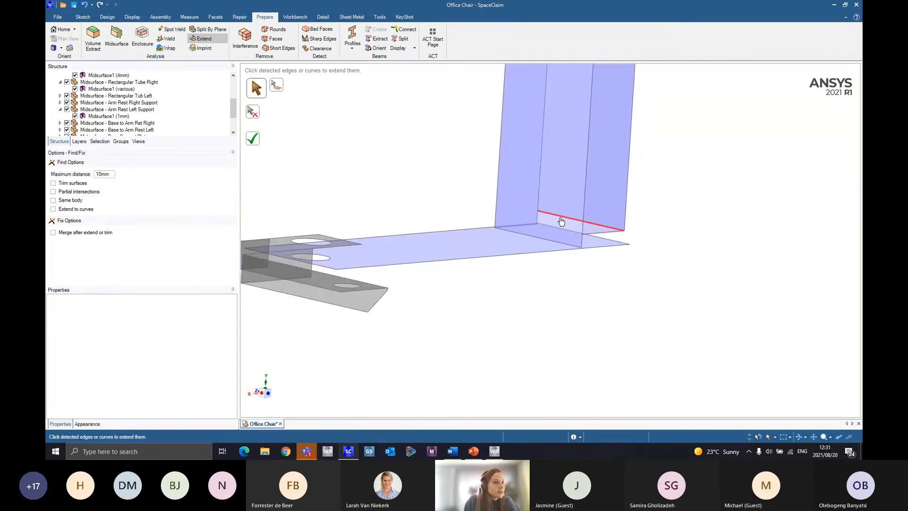
left_click(563, 219)
scroll(613, 248, "down", 5)
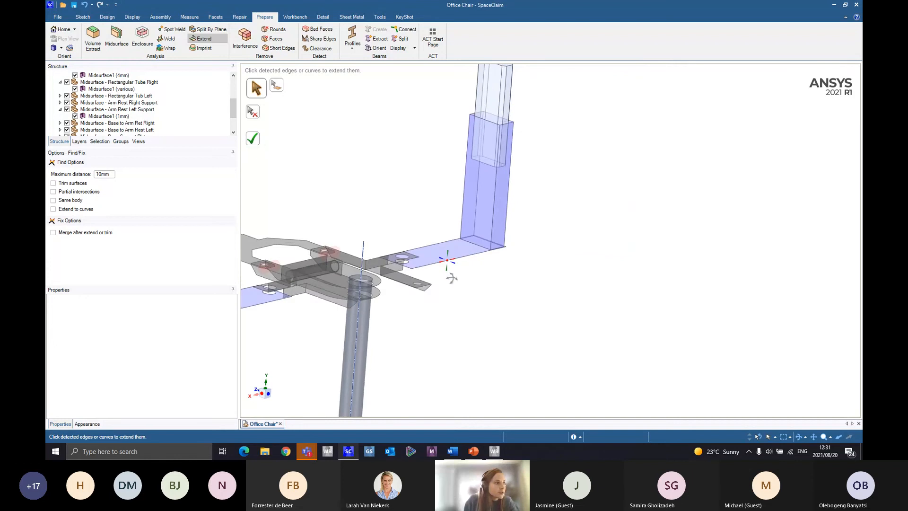
Examine the remaining detected areas on the seat bracket and centre column base, and the right tube's extended bottom corner
scroll(457, 291, "down", 5)
scroll(430, 332, "up", 10)
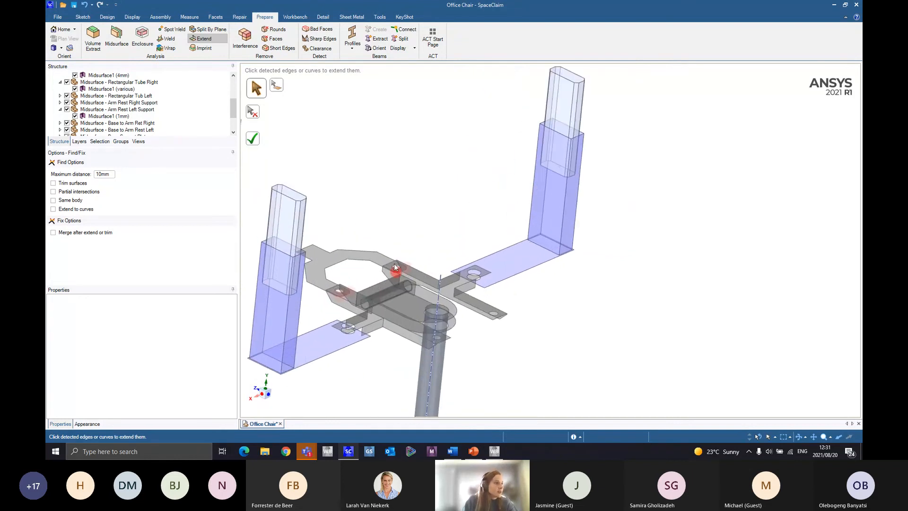
scroll(534, 305, "down", 6)
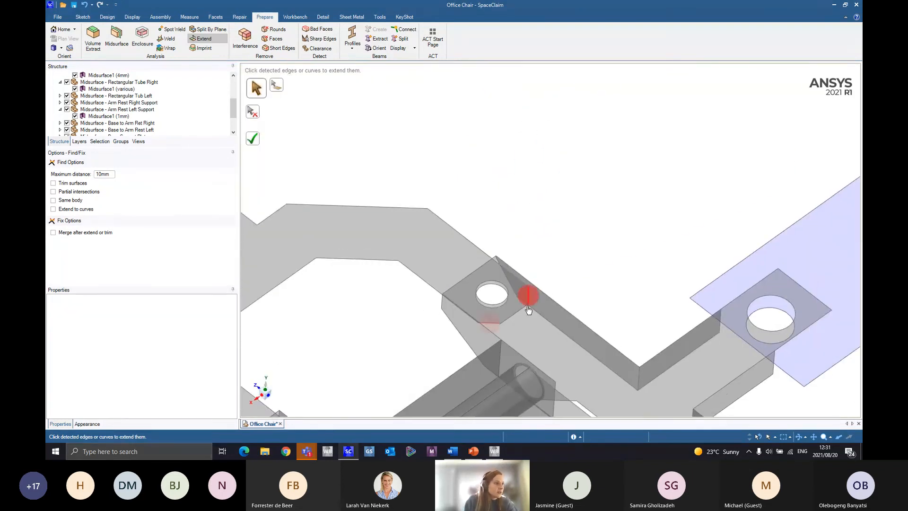
scroll(503, 350, "up", 3)
scroll(503, 350, "up", 8)
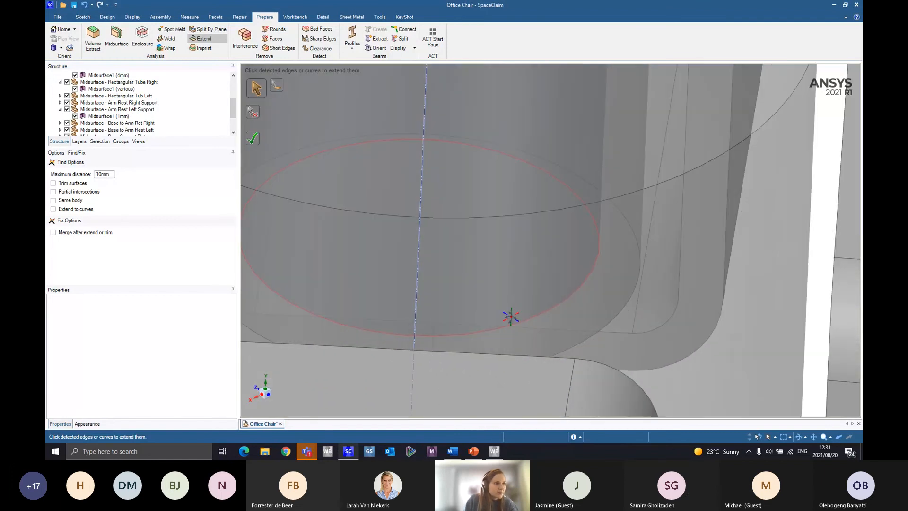
middle_click_drag(511, 316, 526, 329)
scroll(526, 329, "down", 4)
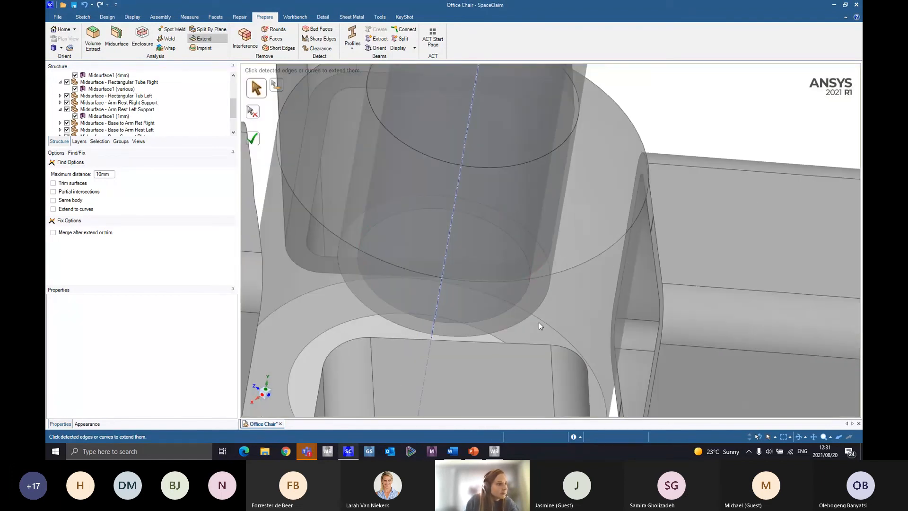
scroll(540, 323, "down", 8)
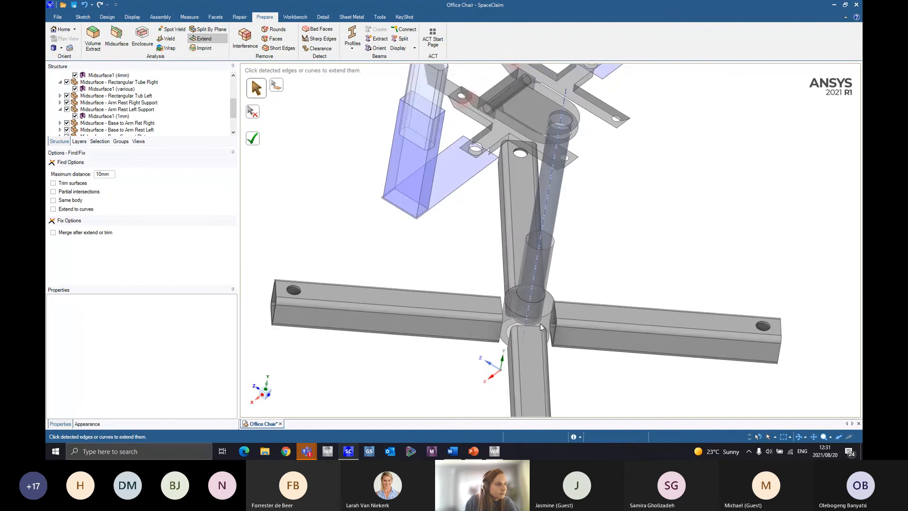
middle_click_drag(557, 339, 461, 349)
scroll(548, 325, "down", 4)
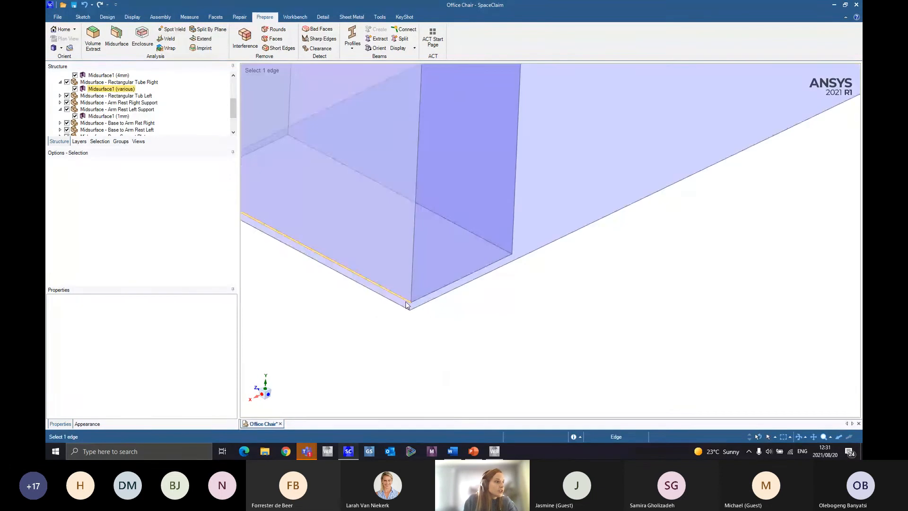
middle_click_drag(408, 300, 411, 294)
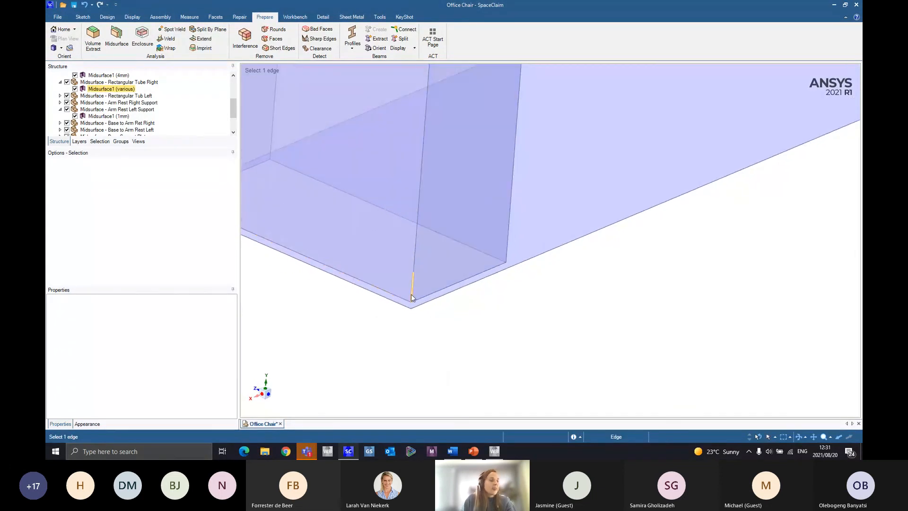
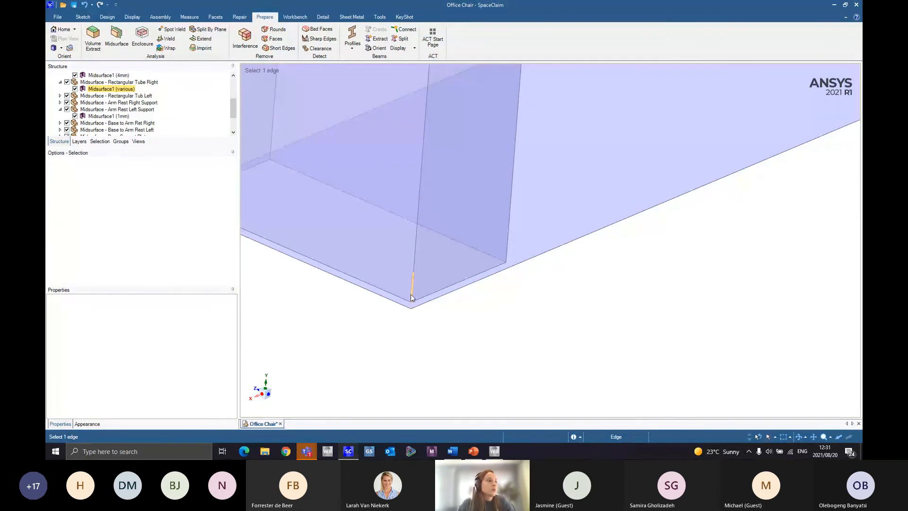
Hide the four rectangular legs of the chair base
scroll(411, 293, "down", 5)
middle_click_drag(464, 284, 464, 235, "ctrl")
scroll(498, 291, "down", 2)
middle_click_drag(544, 283, 492, 189, "ctrl")
middle_click_drag(523, 245, 507, 250)
middle_click_drag(516, 305, 523, 322)
middle_click_drag(523, 322, 535, 251, "ctrl")
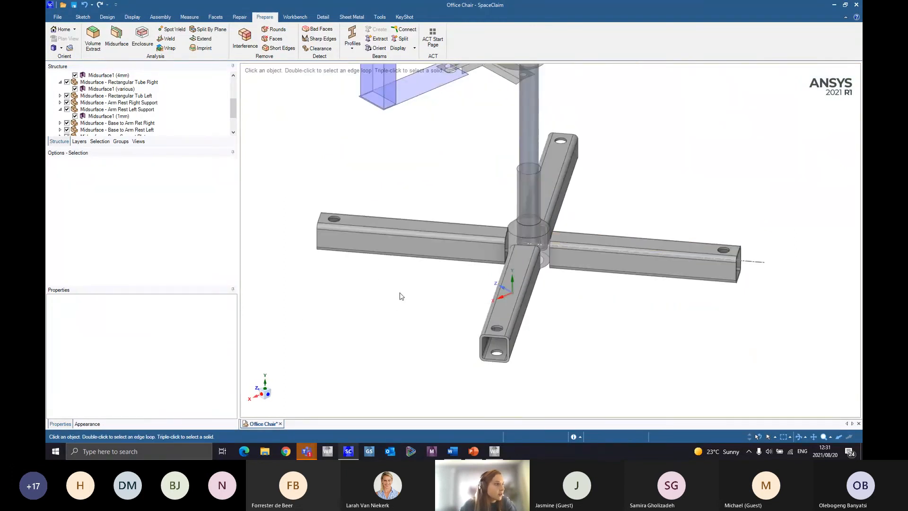
left_click(482, 231)
left_click(520, 259, "ctrl")
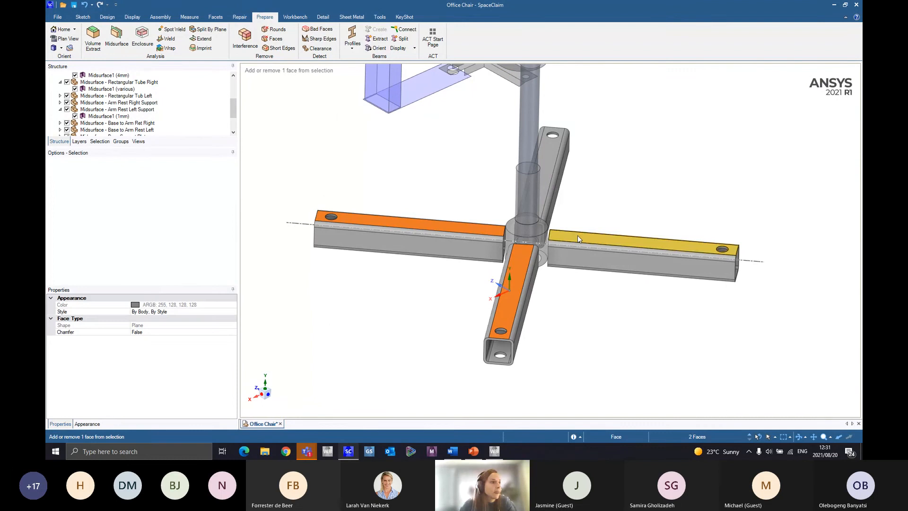
left_click(578, 236, "ctrl")
left_click(546, 171, "ctrl")
right_click(546, 170)
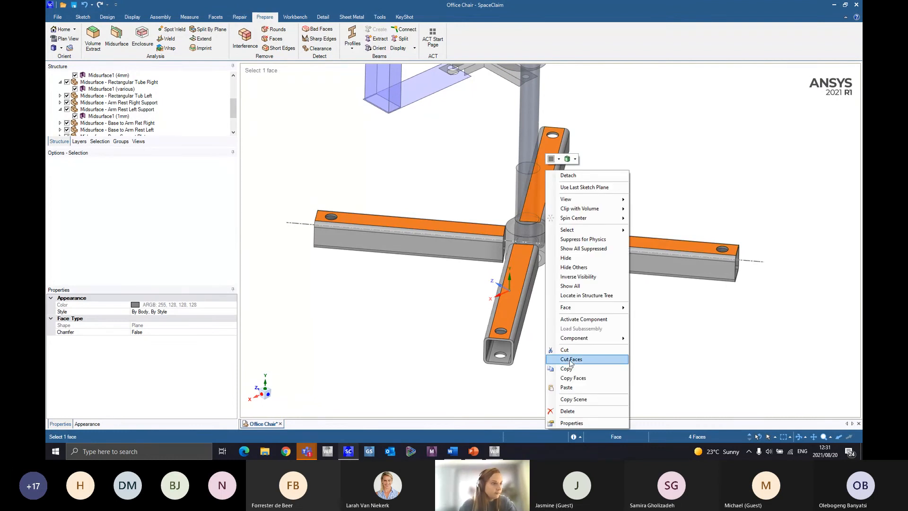
left_click(581, 258)
Find coincident edges with Share and share the four bottom edges of the right rectangular tube with its base-to-arm strip
scroll(547, 298, "down", 4)
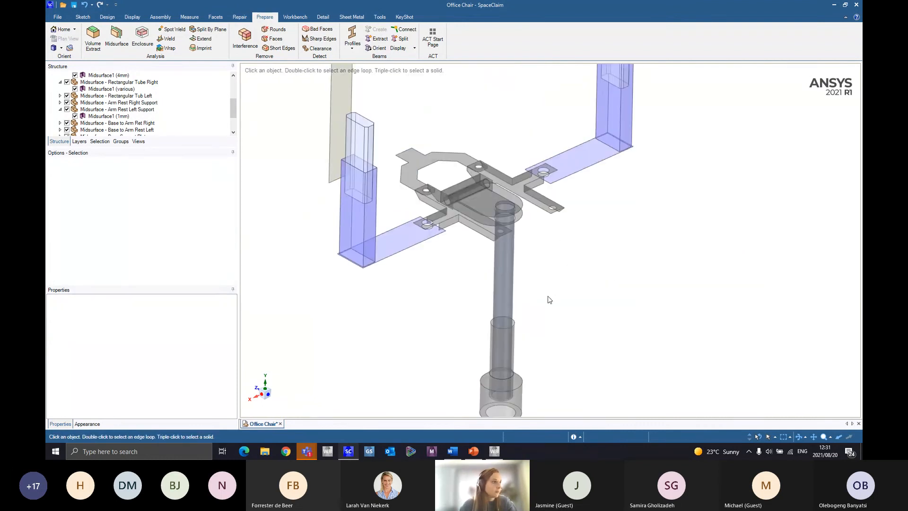
middle_click_drag(547, 294, 533, 263, "ctrl")
left_click(296, 18)
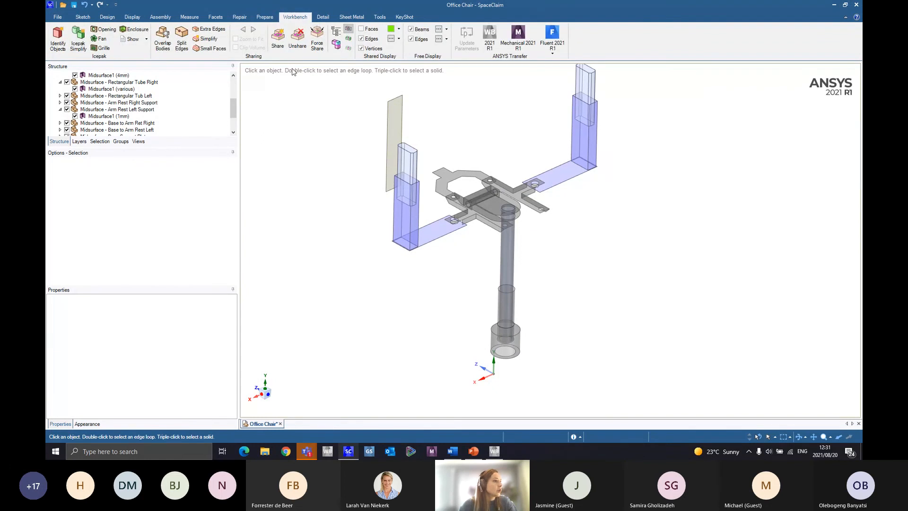
left_click(278, 38)
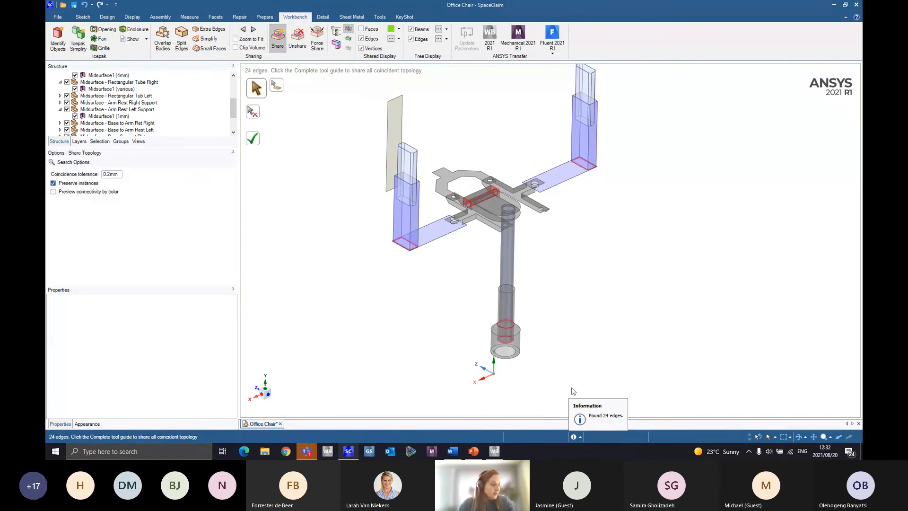
middle_click_drag(565, 305, 566, 314)
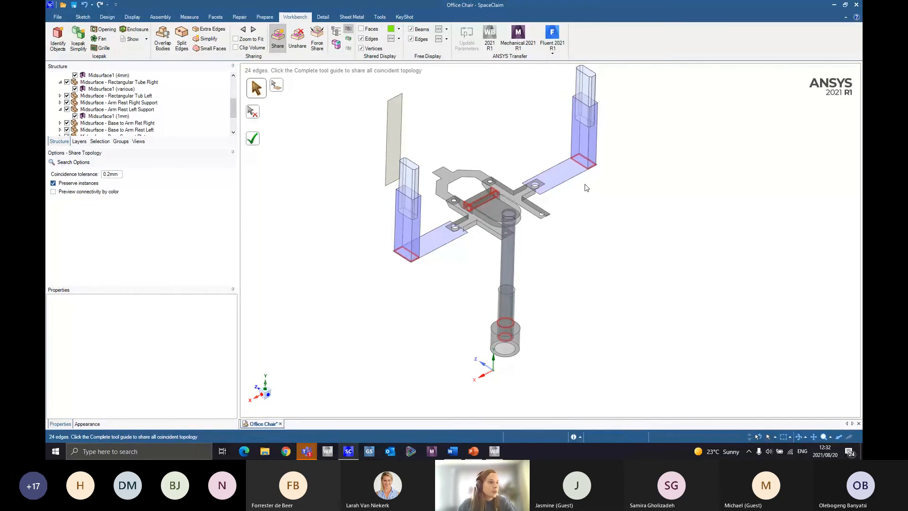
scroll(433, 280, "up", 6)
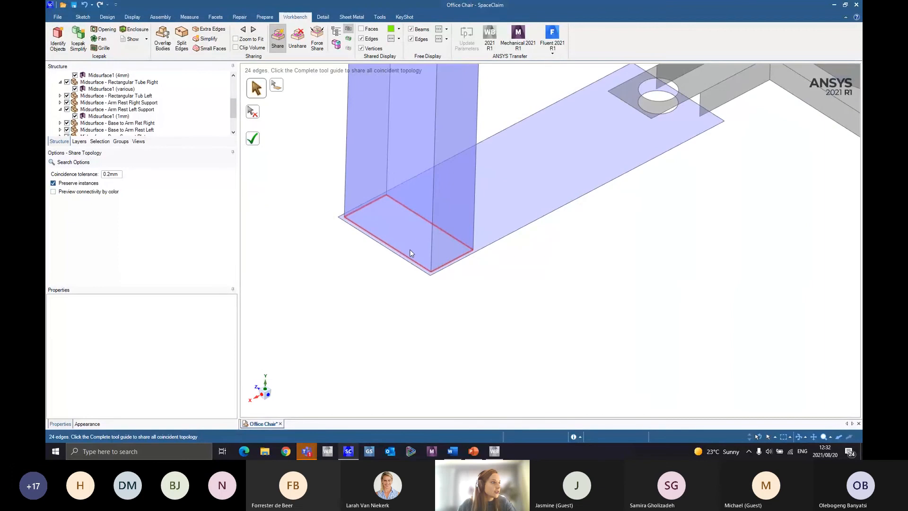
left_click(410, 250)
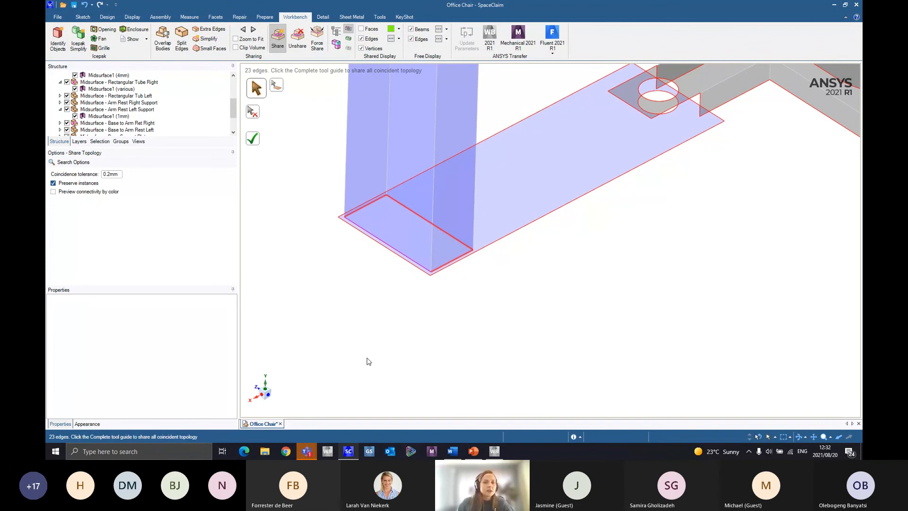
scroll(399, 245, "up", 4)
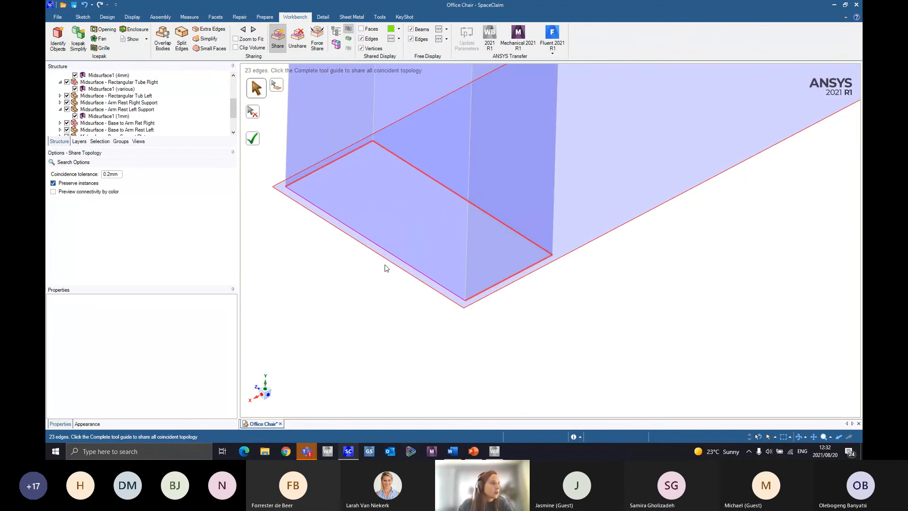
left_click(490, 295)
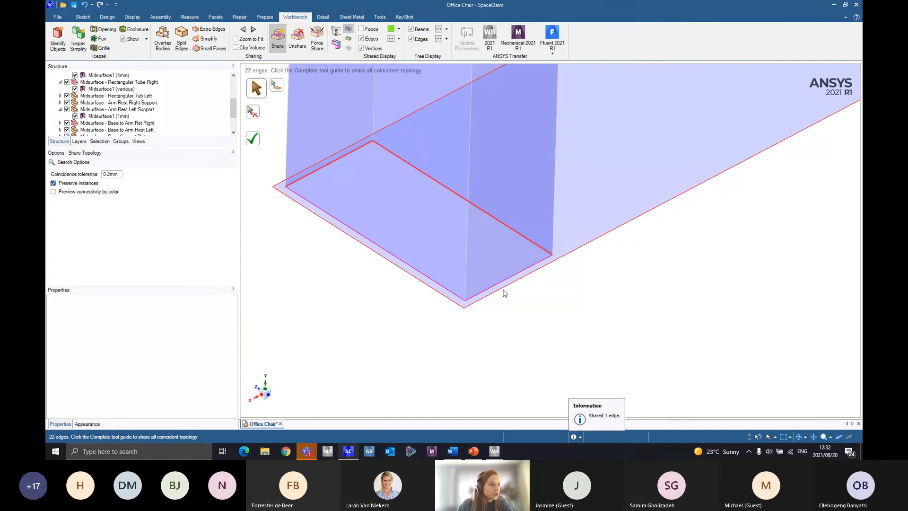
left_click(538, 247)
scroll(528, 257, "down", 2)
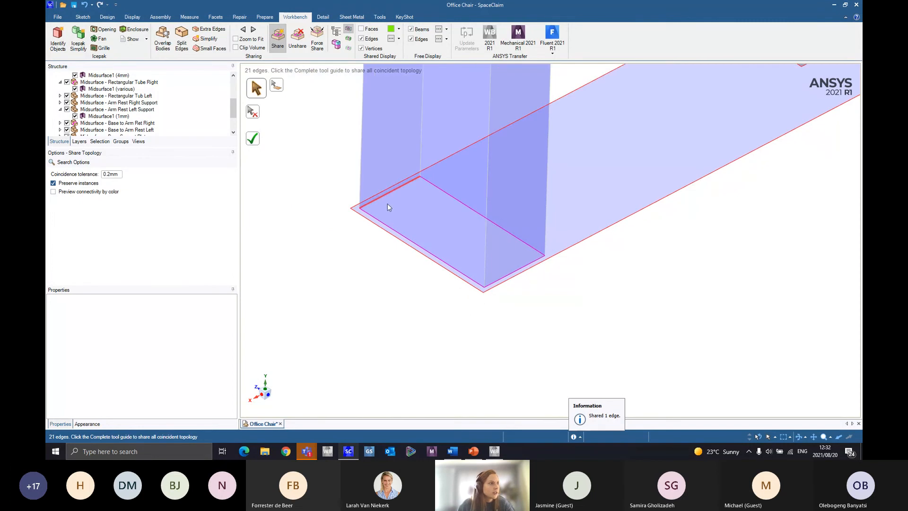
left_click(382, 200)
scroll(523, 246, "down", 2)
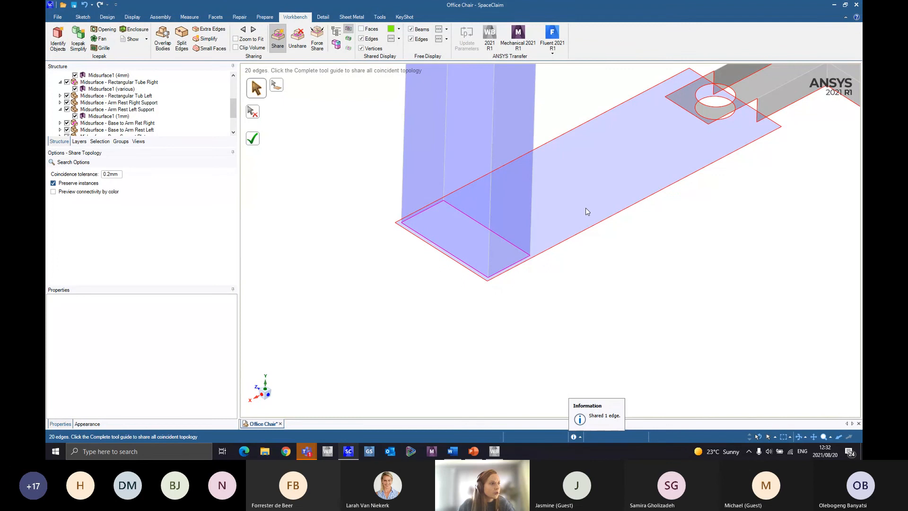
Share the four bottom edges of the left rectangular tube with its base-to-arm strip
scroll(599, 303, "down", 3)
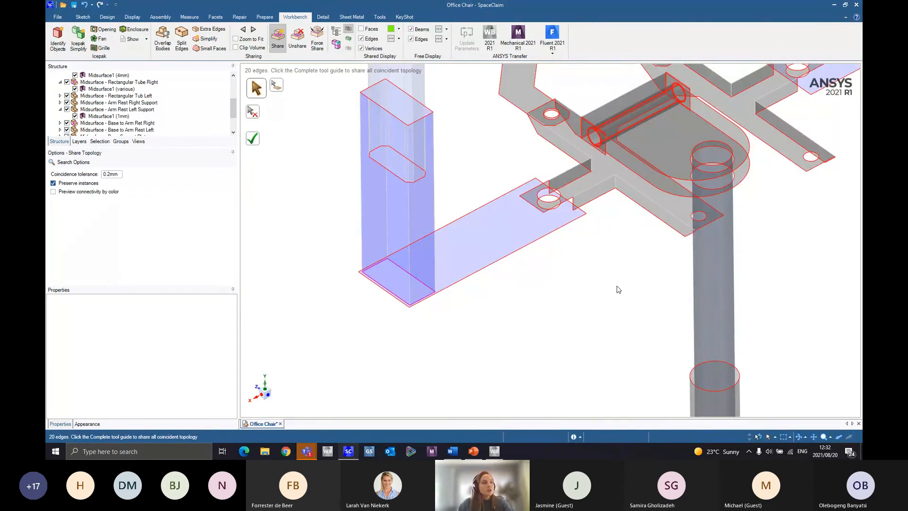
scroll(499, 270, "down", 4)
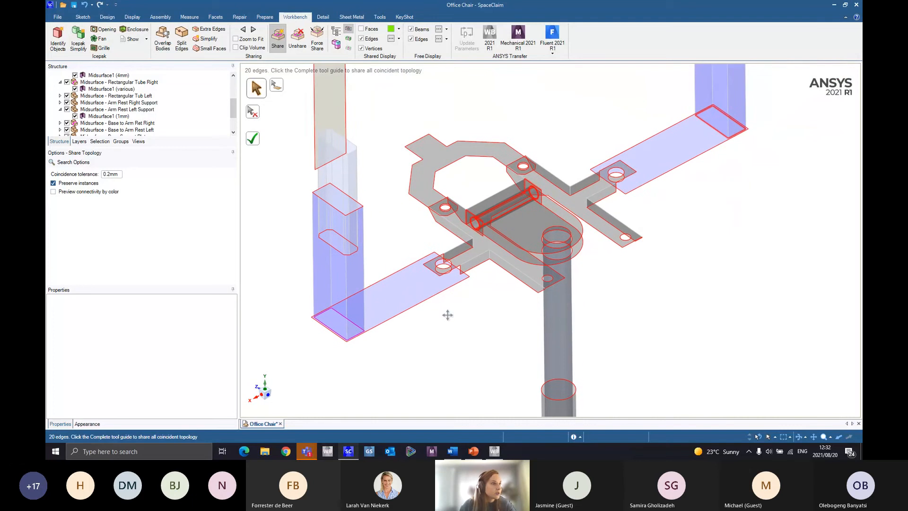
scroll(470, 318, "up", 10)
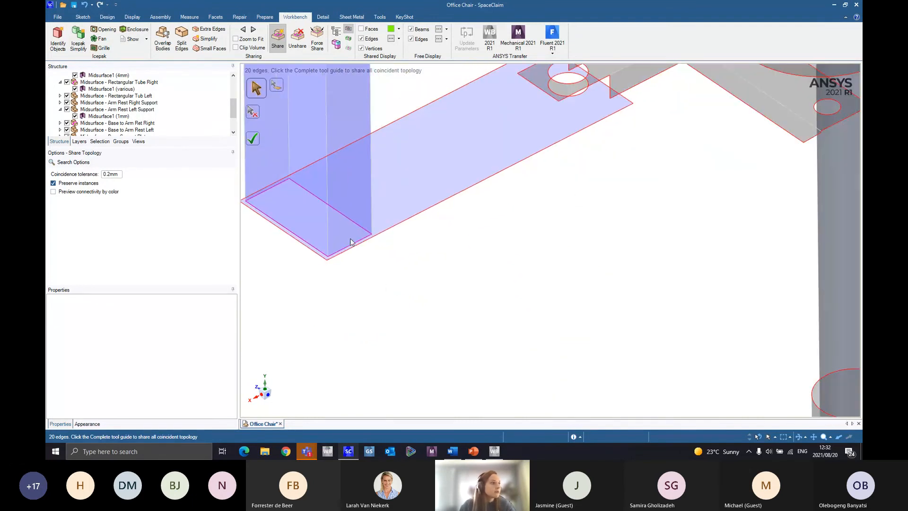
scroll(350, 242, "down", 6)
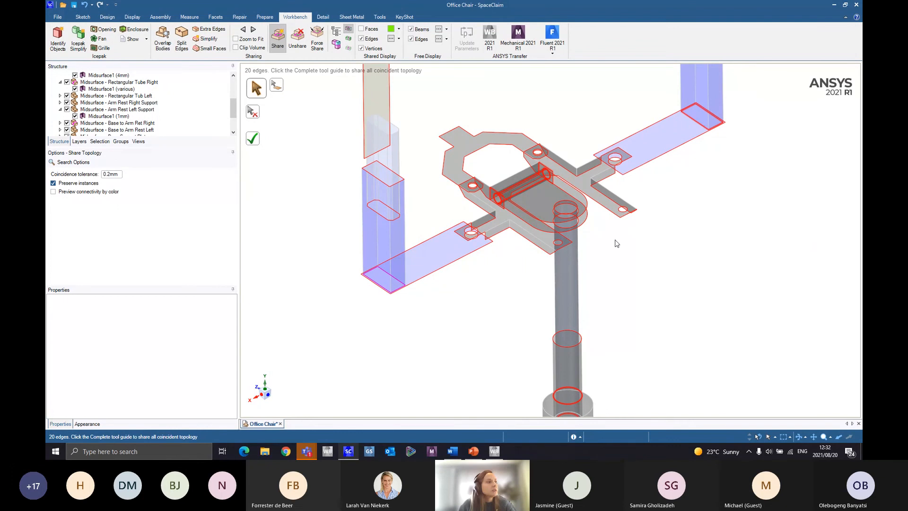
scroll(615, 227, "up", 5)
left_click(466, 298)
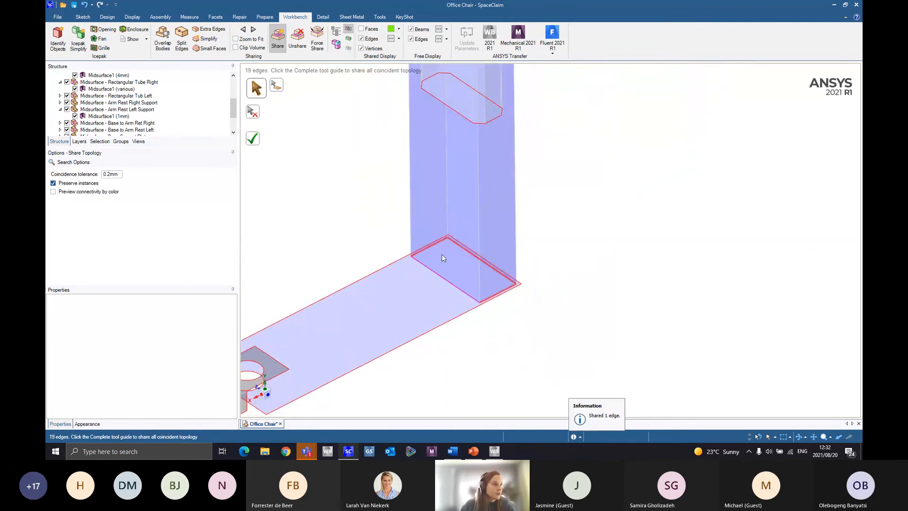
left_click(474, 249)
left_click(502, 292)
scroll(494, 293, "down", 5)
Share the two coincident lengthwise edges of the cross tube under the seat bracket
scroll(454, 272, "up", 8)
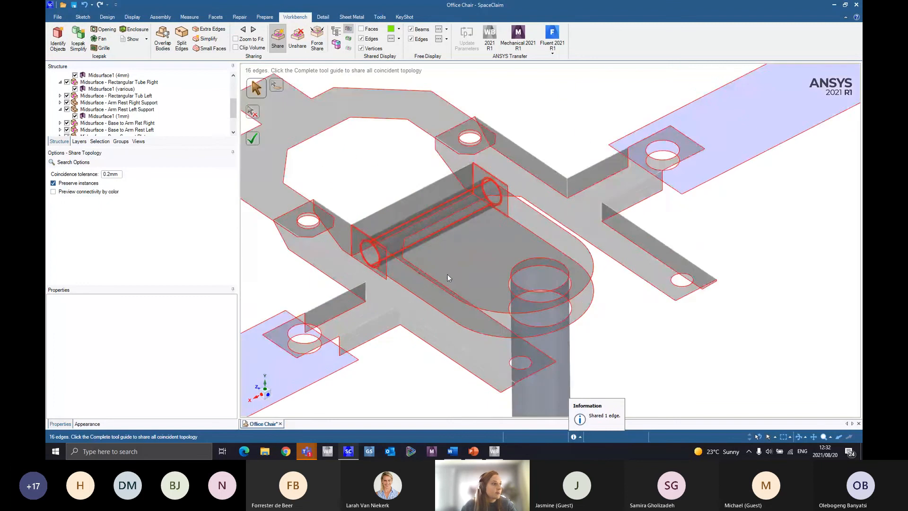
scroll(370, 233, "up", 3)
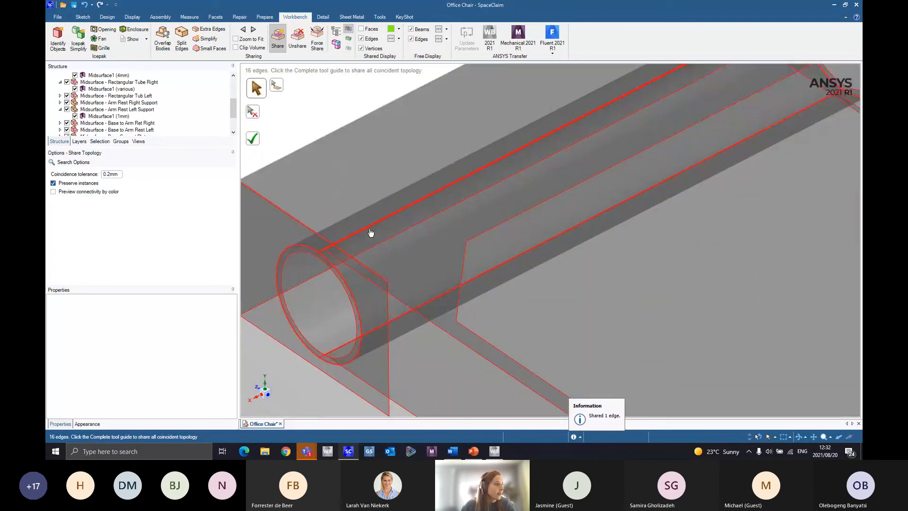
left_click(370, 232)
middle_click_drag(359, 293, 386, 276)
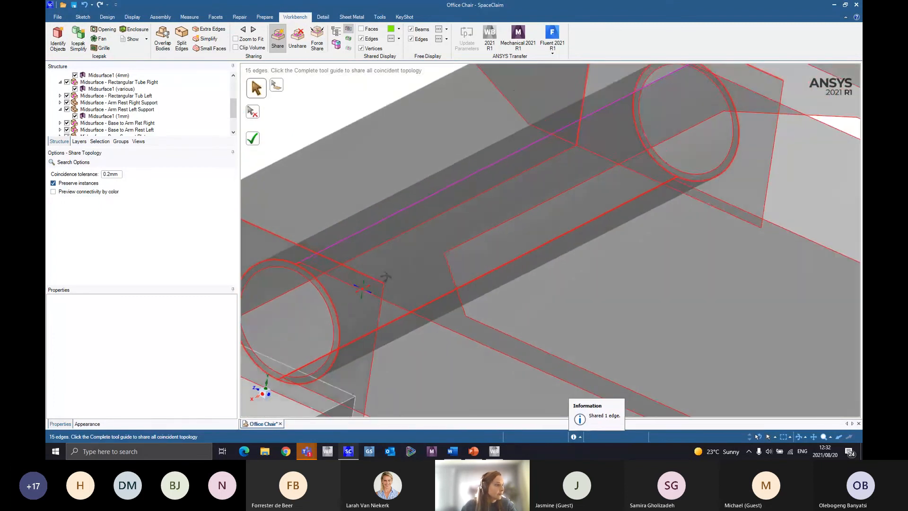
scroll(359, 331, "down", 3)
left_click(354, 343)
scroll(354, 342, "down", 3)
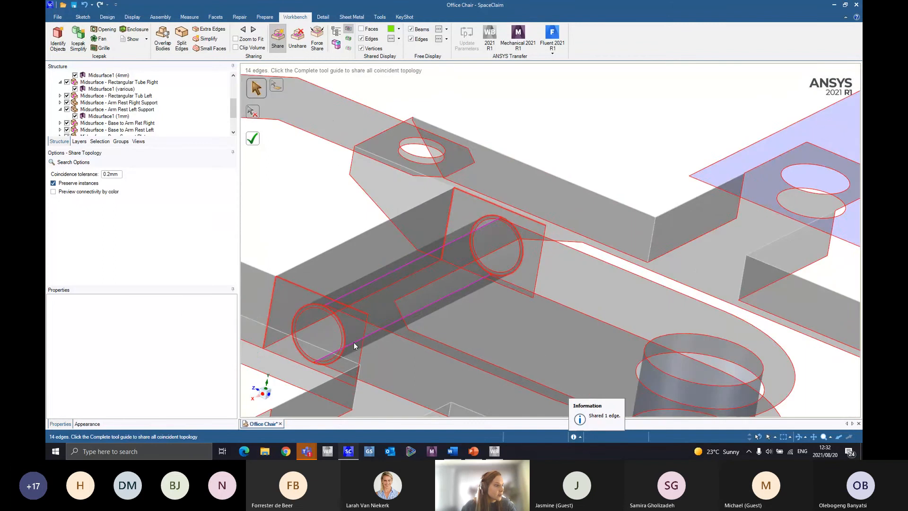
scroll(353, 342, "down", 3)
Examine the remaining coincident edges around the seat bracket, from the cross tube to the flange ends
middle_click_drag(353, 342, 468, 219)
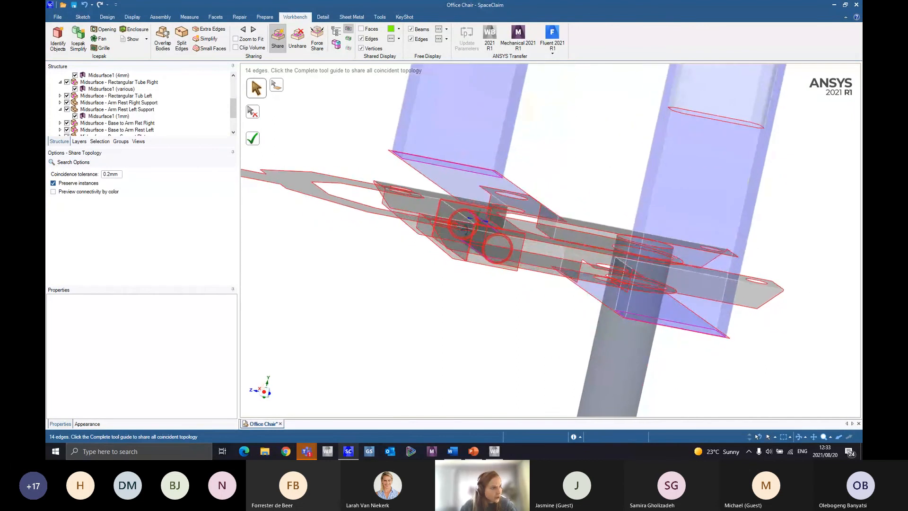
scroll(517, 191, "up", 5)
mouse_move(516, 193)
middle_mouse_down()
mouse_move(494, 200)
mouse_move(587, 229)
mouse_move(661, 269)
mouse_move(655, 284)
mouse_move(636, 307)
mouse_move(608, 274)
mouse_move(595, 213)
mouse_move(632, 240)
mouse_move(615, 251)
mouse_move(473, 270)
mouse_move(604, 288)
mouse_move(594, 284)
middle_mouse_up()
scroll(635, 302, "down", 5)
scroll(620, 194, "up", 6)
scroll(713, 265, "up", 5)
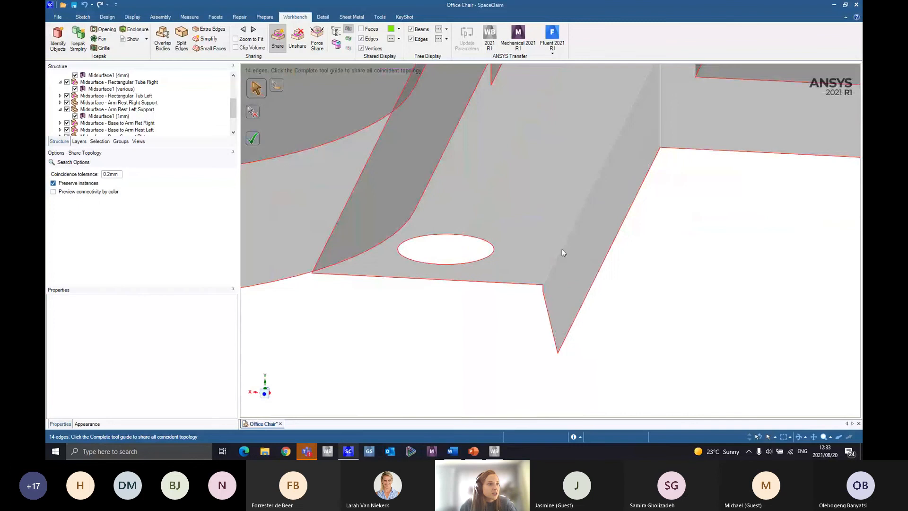
Exit Share and examine the seat bracket body's flanges and their contact with the curved plate below
key("Escape")
triple_click(552, 200)
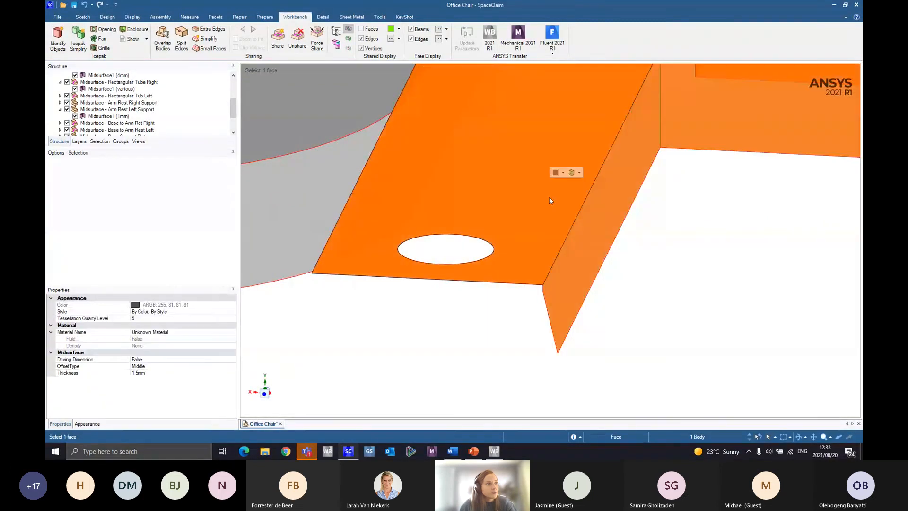
scroll(622, 218, "down", 5)
scroll(623, 221, "down", 2)
scroll(618, 211, "down", 4)
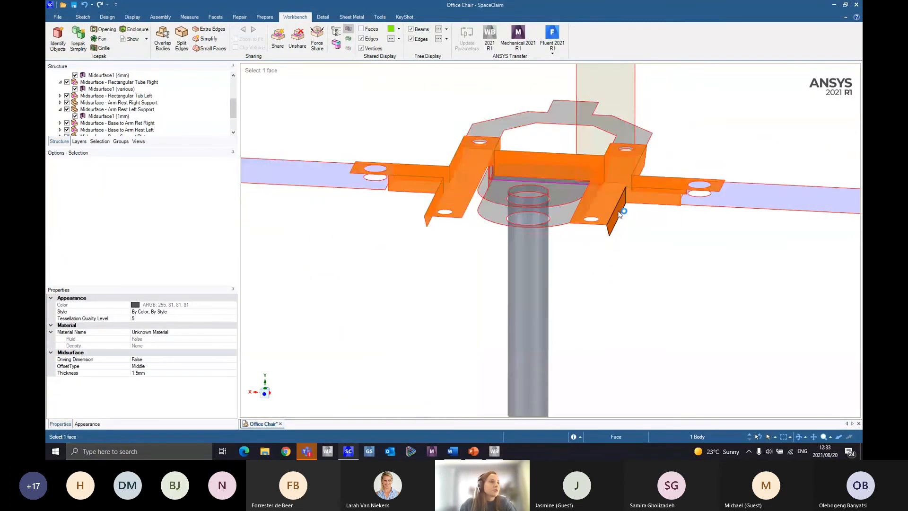
left_click(467, 286)
scroll(624, 274, "up", 8)
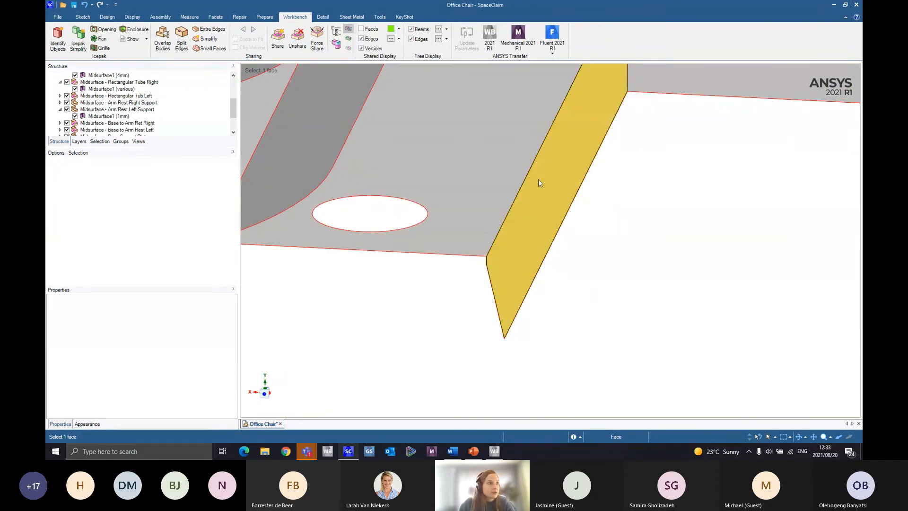
scroll(535, 180, "down", 5)
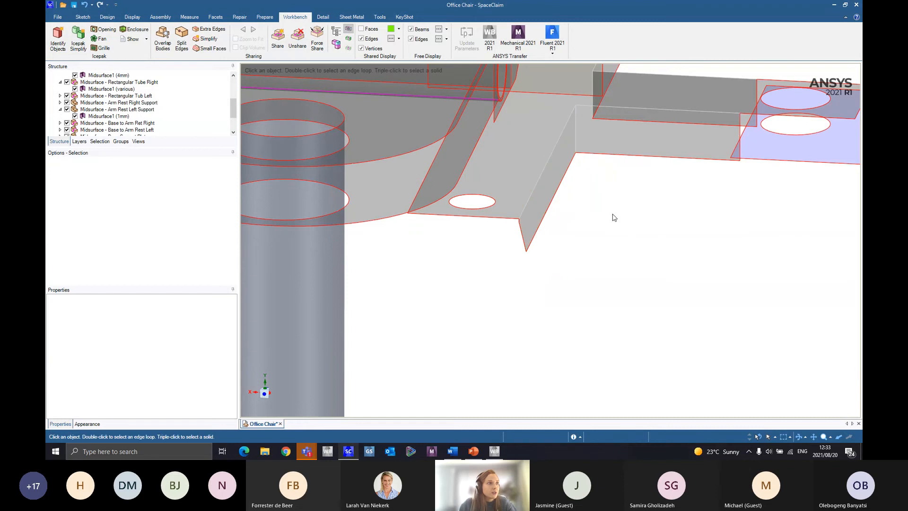
scroll(612, 215, "up", 3)
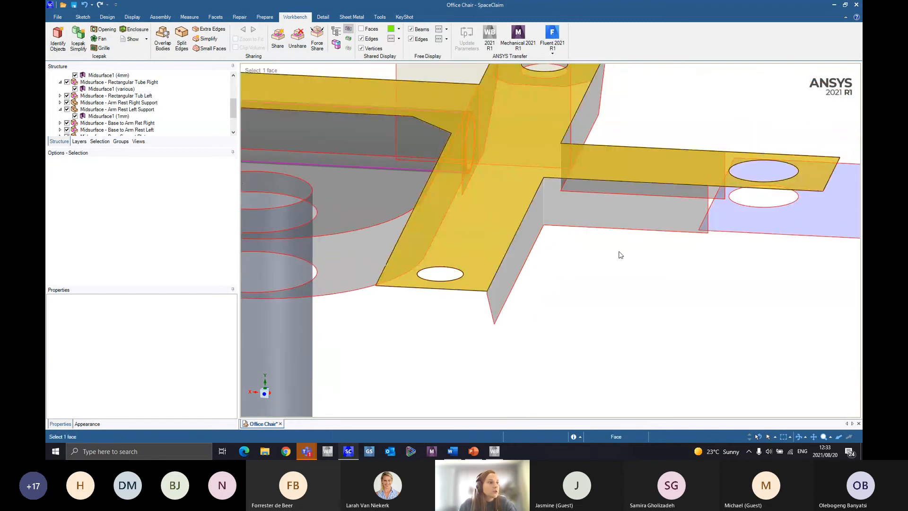
scroll(620, 255, "down", 2)
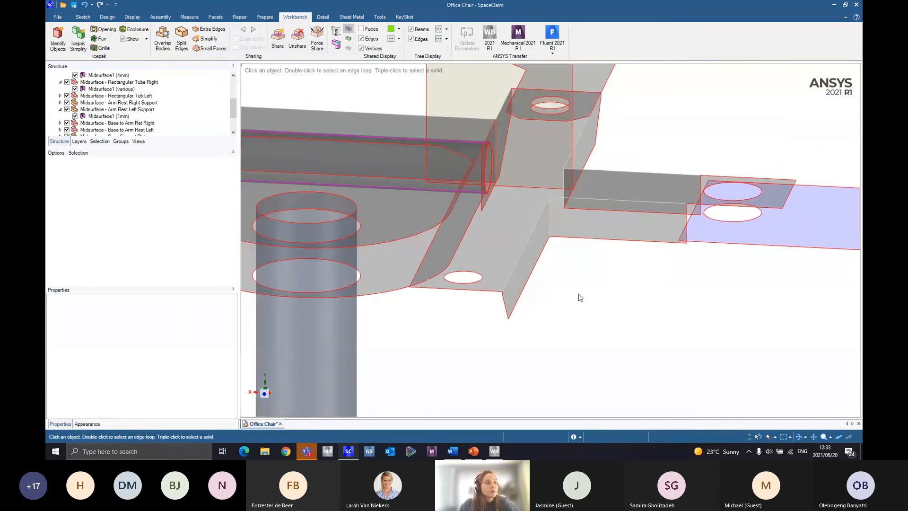
scroll(581, 298, "down", 2)
mouse_move(549, 312)
middle_mouse_down()
mouse_move(390, 383)
mouse_move(432, 376)
middle_mouse_up()
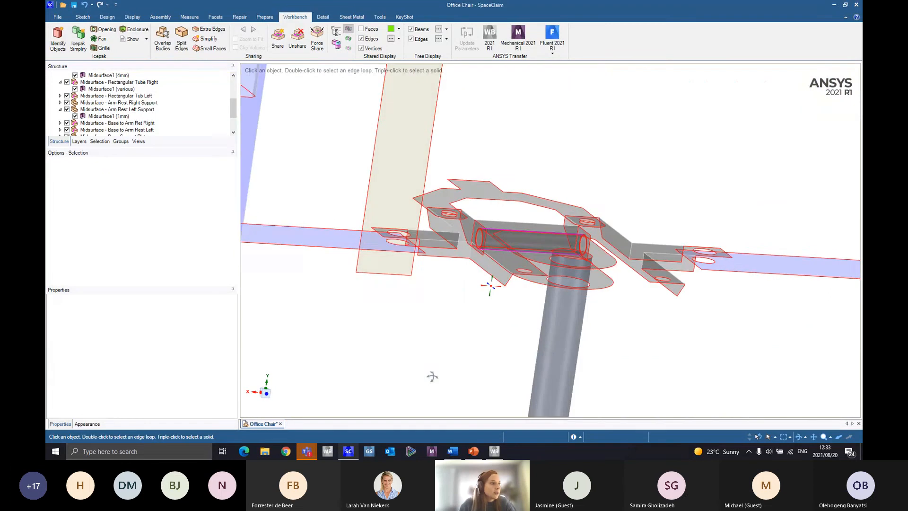
scroll(482, 284, "up", 5)
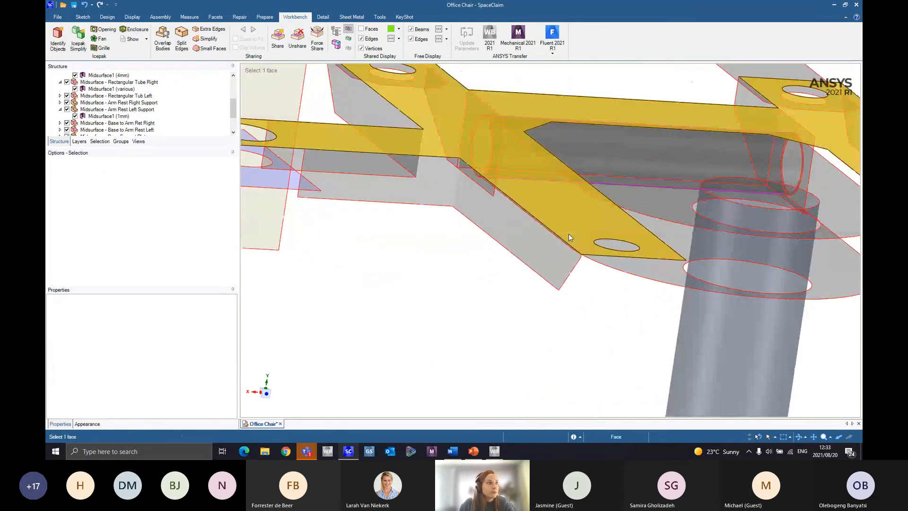
scroll(569, 235, "down", 2)
Restart Share and share the rear edges of both cross-tube side plates with the seat bracket's crosspiece
left_click(278, 38)
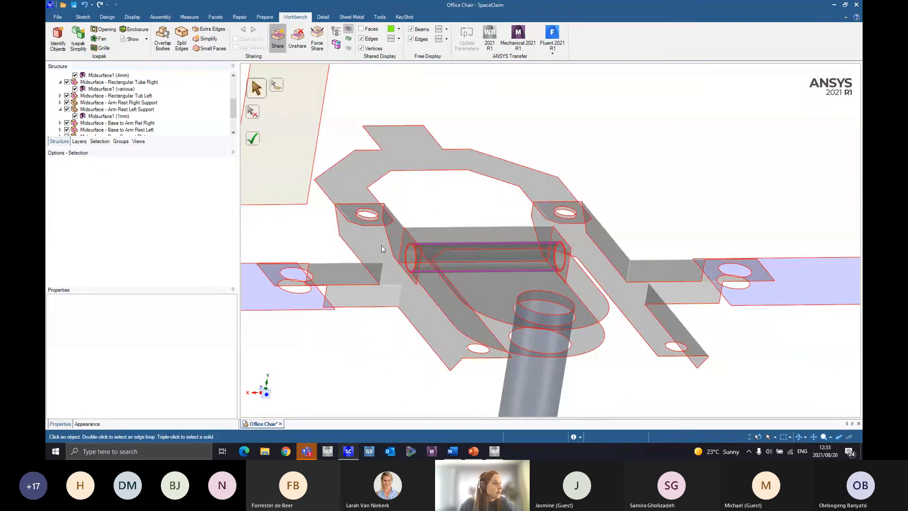
scroll(401, 267, "up", 5)
middle_click_drag(424, 276, 467, 182)
scroll(467, 321, "up", 3)
scroll(466, 321, "down", 3)
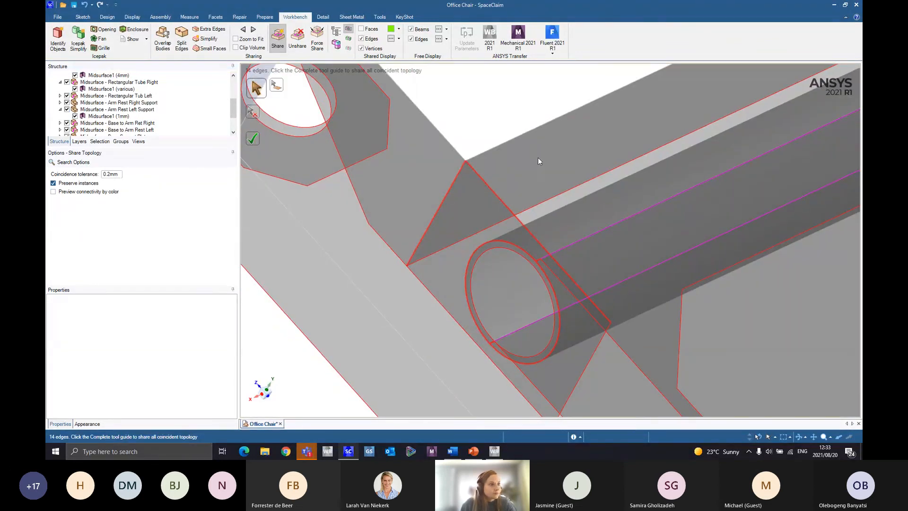
scroll(540, 163, "down", 5)
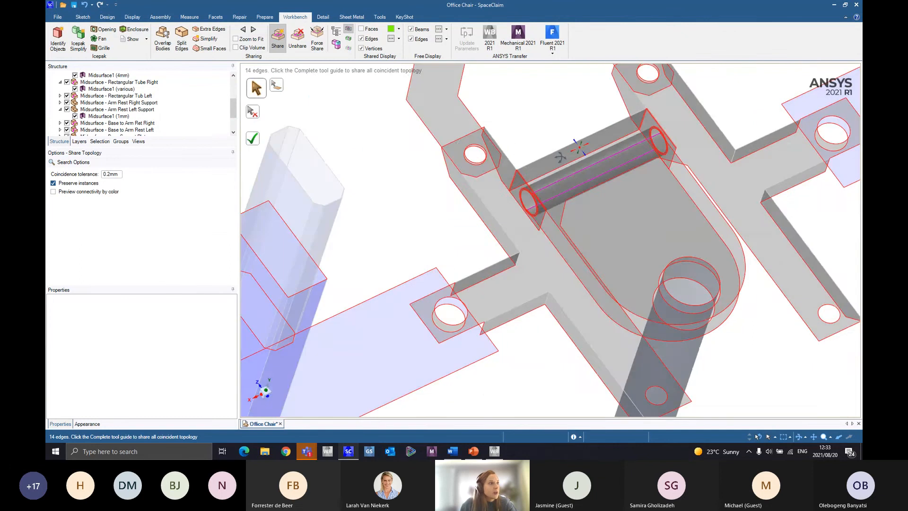
scroll(568, 161, "up", 5)
left_click(473, 204)
scroll(471, 199, "down", 2)
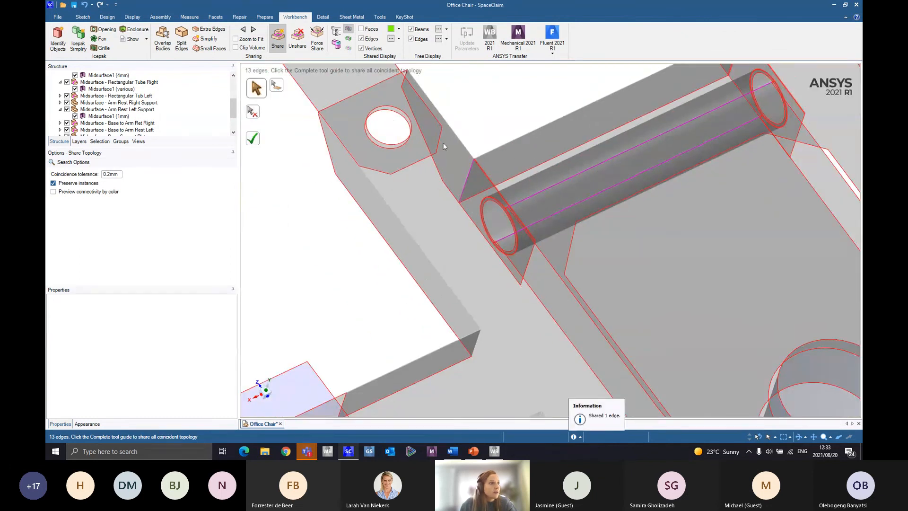
middle_click_drag(443, 143, 374, 225, "shift")
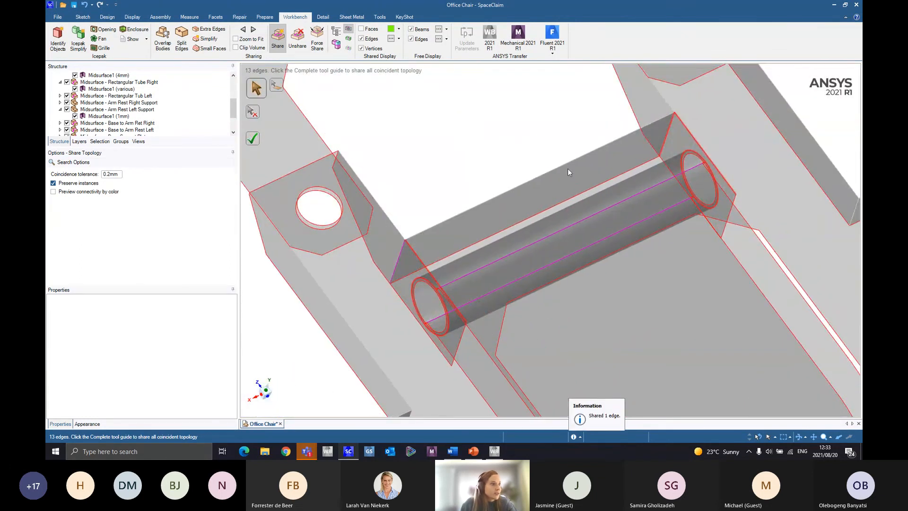
left_click(669, 126)
mouse_move(463, 321)
middle_mouse_down()
mouse_move(489, 270)
mouse_move(445, 283)
mouse_move(417, 277)
mouse_move(489, 271)
mouse_move(385, 235)
mouse_move(435, 289)
mouse_move(432, 303)
mouse_move(435, 293)
mouse_move(416, 299)
mouse_move(451, 309)
middle_mouse_up()
scroll(450, 308, "down", 5)
key("Escape")
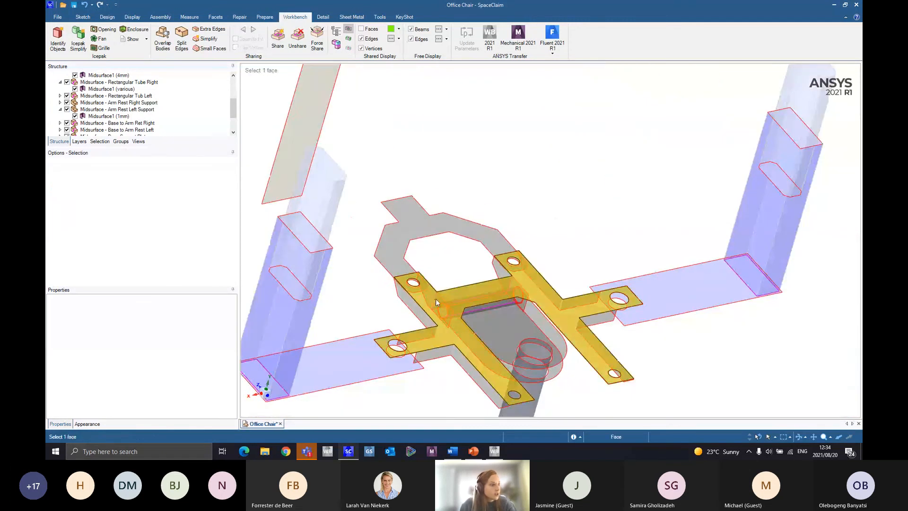
Find coincident edges again and share the upper edges of both cross-tube side plates with the seat bracket
scroll(434, 299, "up", 4)
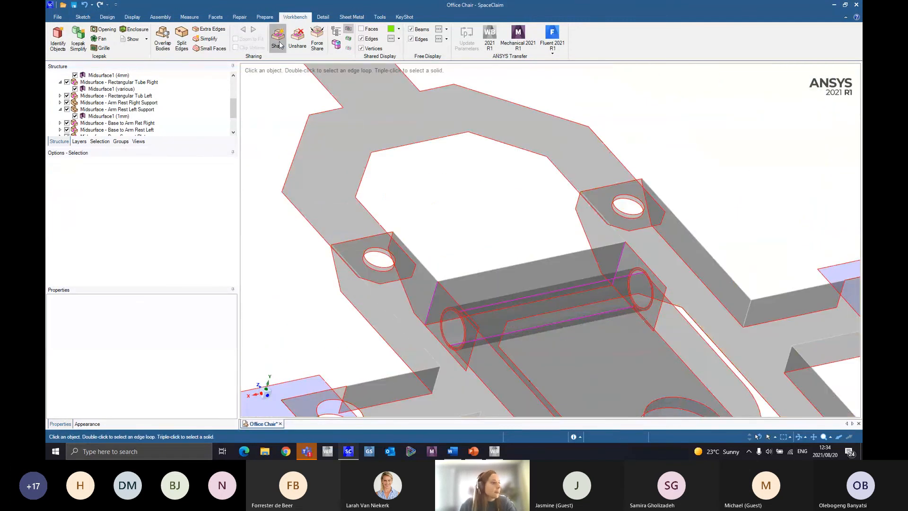
scroll(456, 325, "up", 3)
middle_click_drag(460, 294, 491, 285)
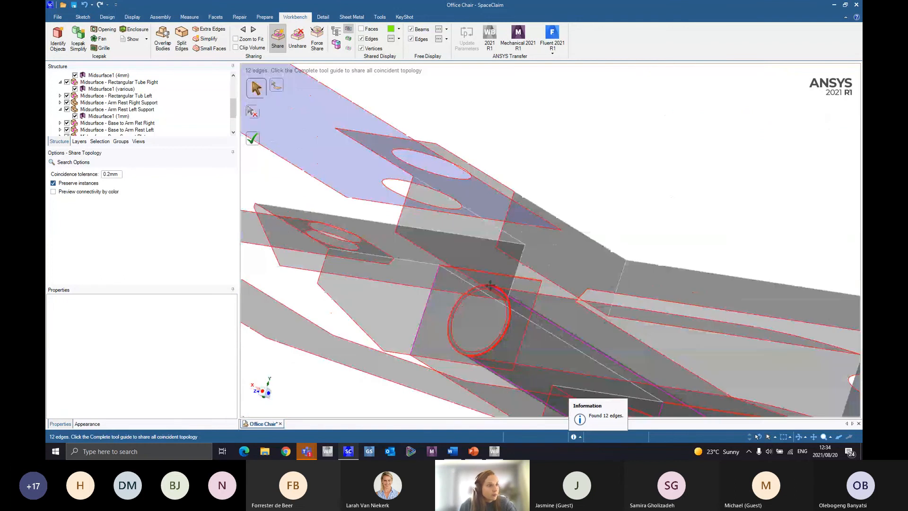
left_click(490, 286)
mouse_move(490, 285)
middle_mouse_down()
mouse_move(544, 317)
mouse_move(496, 276)
middle_mouse_up()
left_click(480, 297)
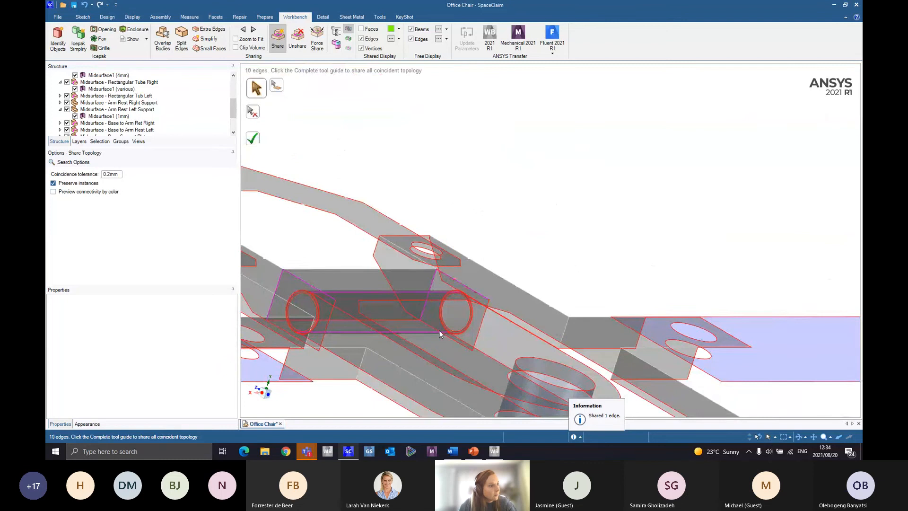
Exit Share and examine the connections between the arm strips, seat bracket and centre column
scroll(506, 208, "down", 3)
middle_click_drag(700, 284, 784, 225)
scroll(506, 253, "down", 5)
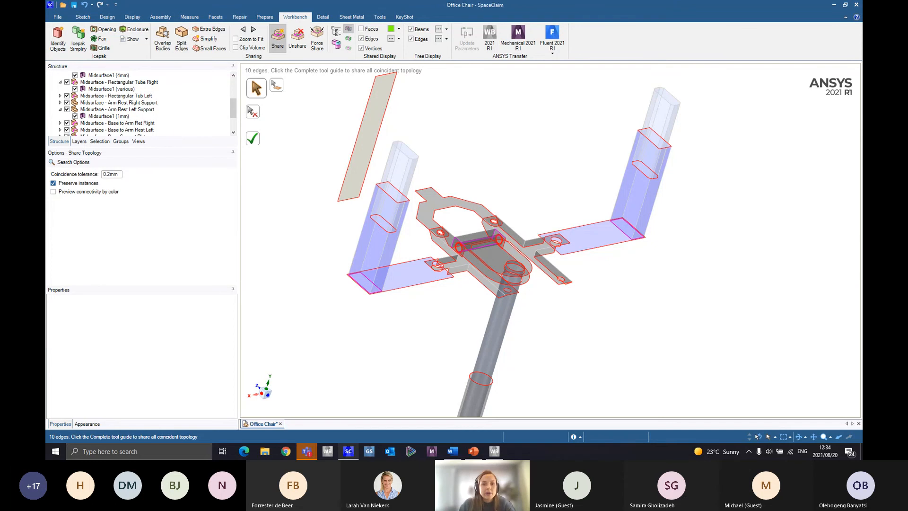
middle_click_drag(592, 251, 641, 245)
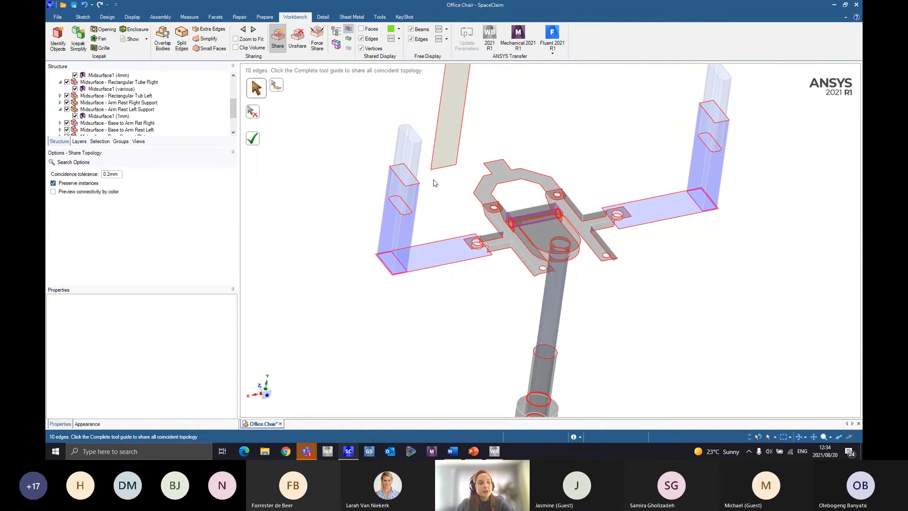
key("Escape")
scroll(652, 280, "down", 5)
middle_click_drag(612, 268, 608, 268)
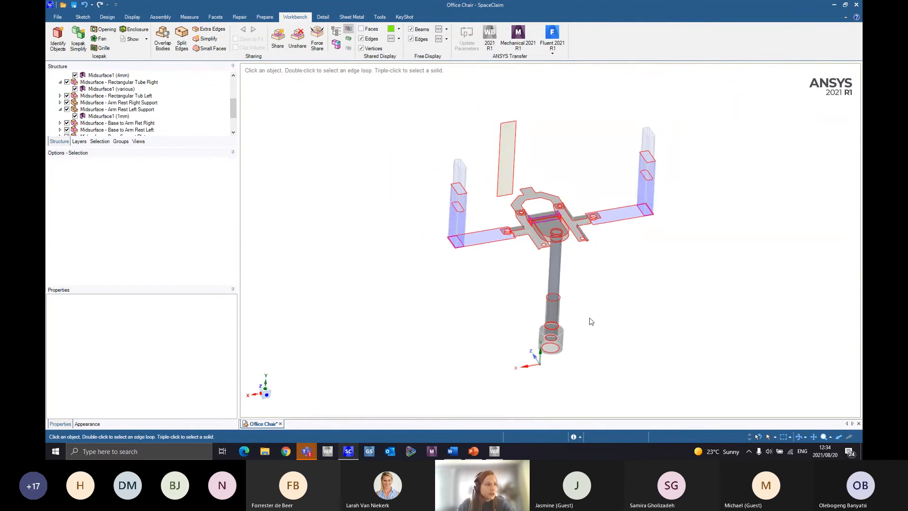
middle_click_drag(595, 305, 564, 288, "shift")
scroll(524, 302, "up", 2)
scroll(524, 302, "up", 1)
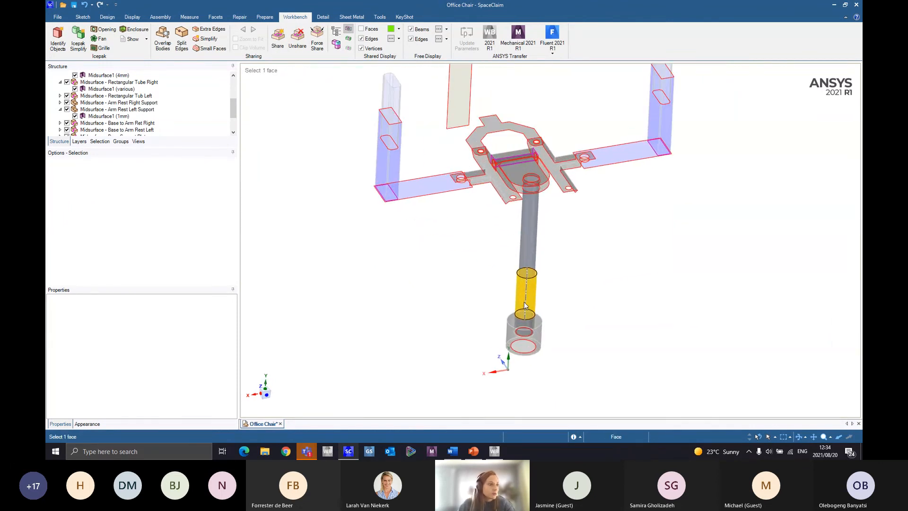
scroll(610, 305, "down", 4)
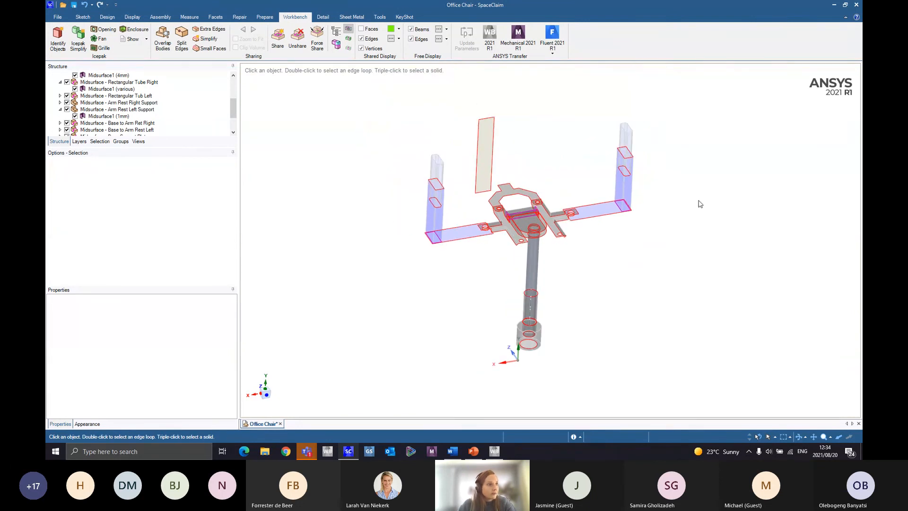
Show all bodies of the office chair model again
mouse_move(700, 199)
middle_mouse_down()
mouse_move(713, 184)
mouse_move(771, 203)
mouse_move(713, 192)
mouse_move(578, 277)
middle_mouse_up()
right_click(577, 277)
left_click(610, 349)
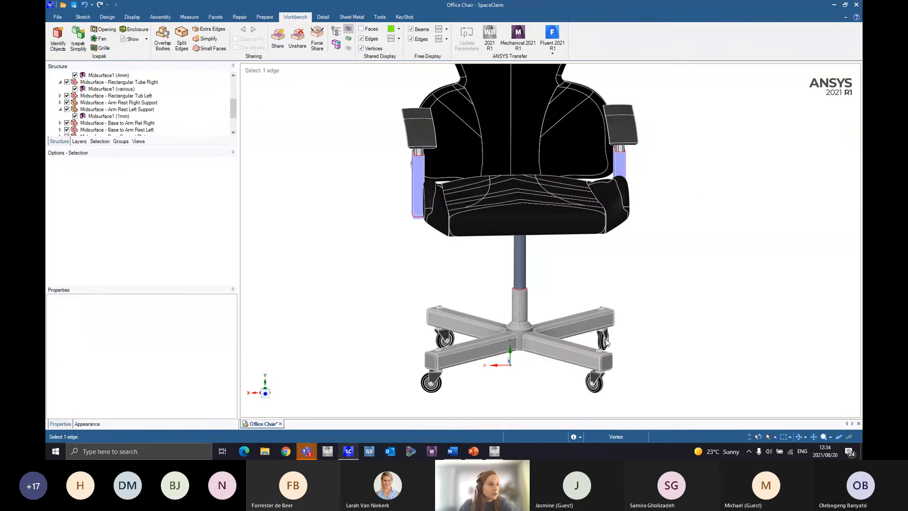
scroll(604, 327, "down", 5)
middle_click_drag(604, 327, 531, 244)
scroll(532, 244, "up", 6)
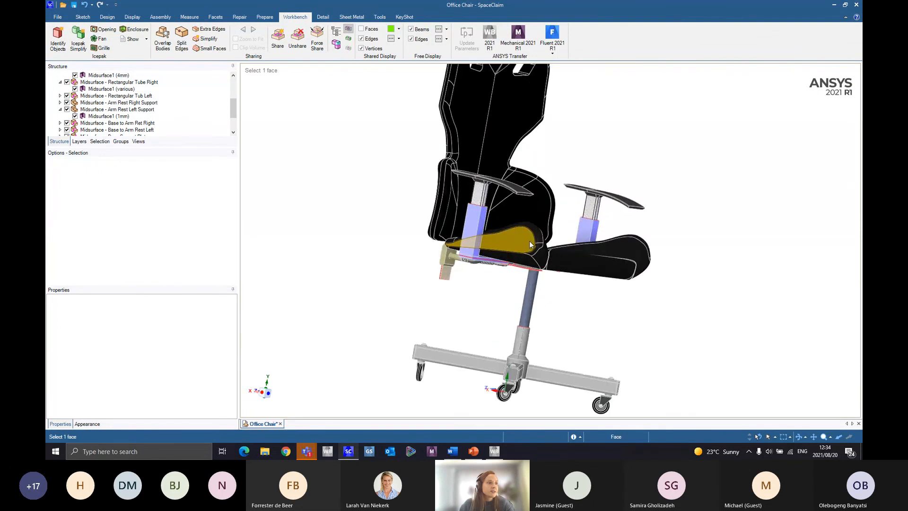
Hide all suppressed bodies in the office chair model
middle_click_drag(543, 209, 469, 283)
right_click(662, 161)
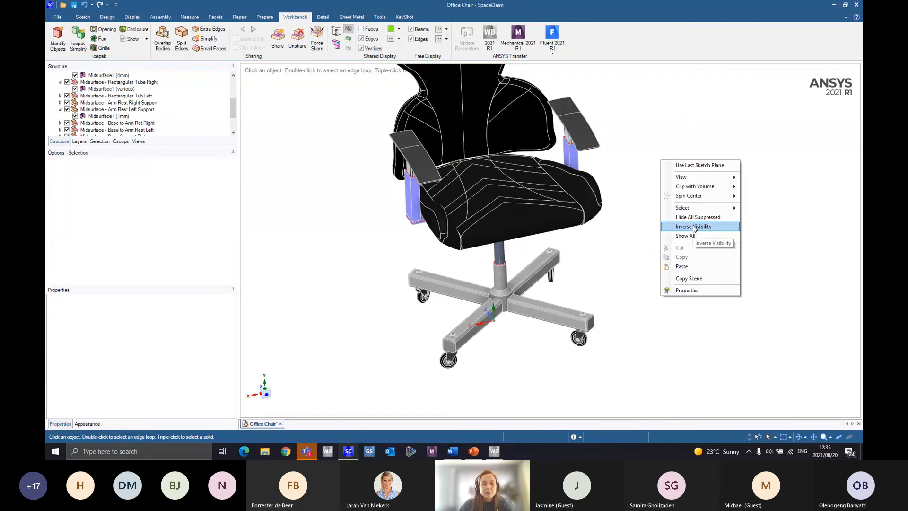
left_click(693, 216)
middle_click_drag(635, 232, 649, 213)
middle_click_drag(576, 237, 420, 304)
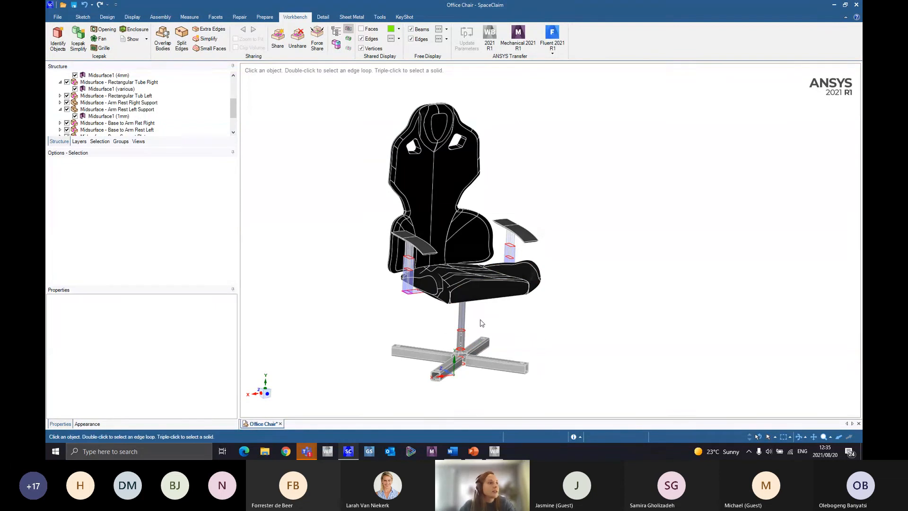
middle_click_drag(534, 316, 501, 231)
scroll(500, 231, "up", 3)
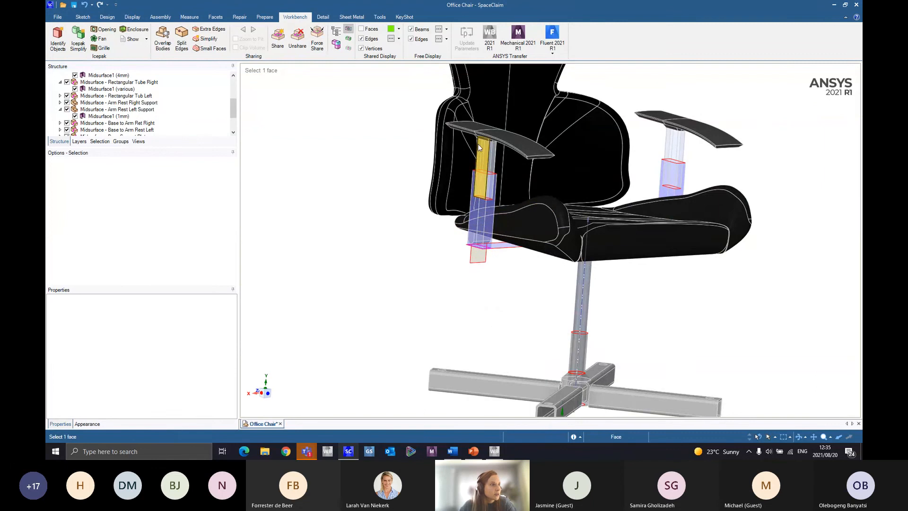
middle_click_drag(672, 230, 457, 281)
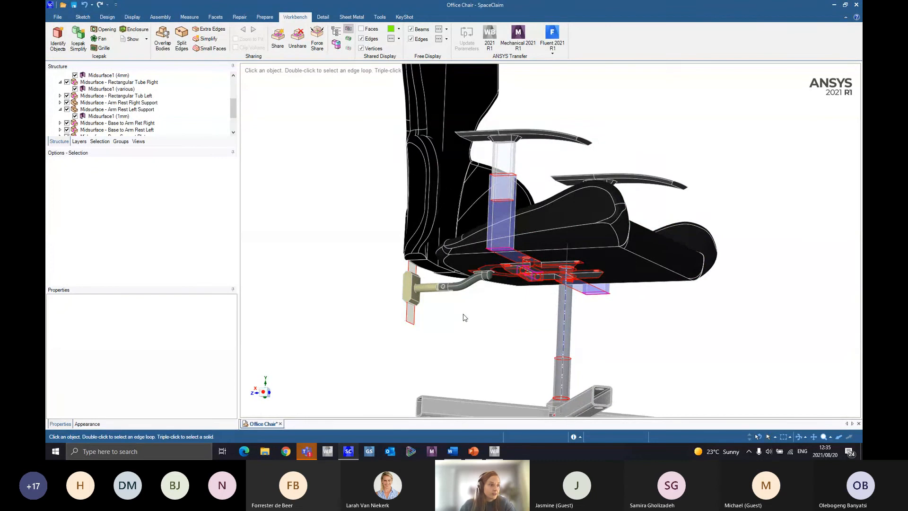
scroll(464, 318, "down", 3)
middle_click_drag(462, 314, 471, 375)
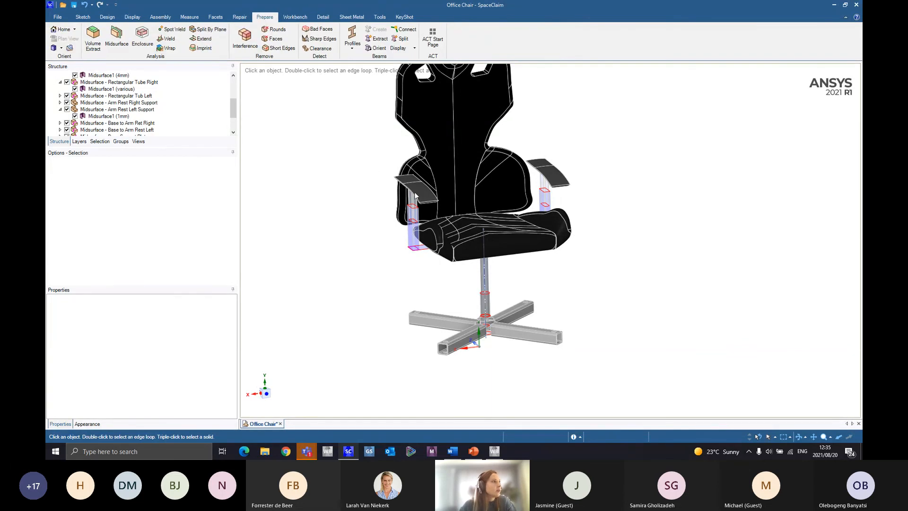
Extract beams from the four square-tube legs of the chair base and exit the Extract tool
scroll(520, 291, "up", 4)
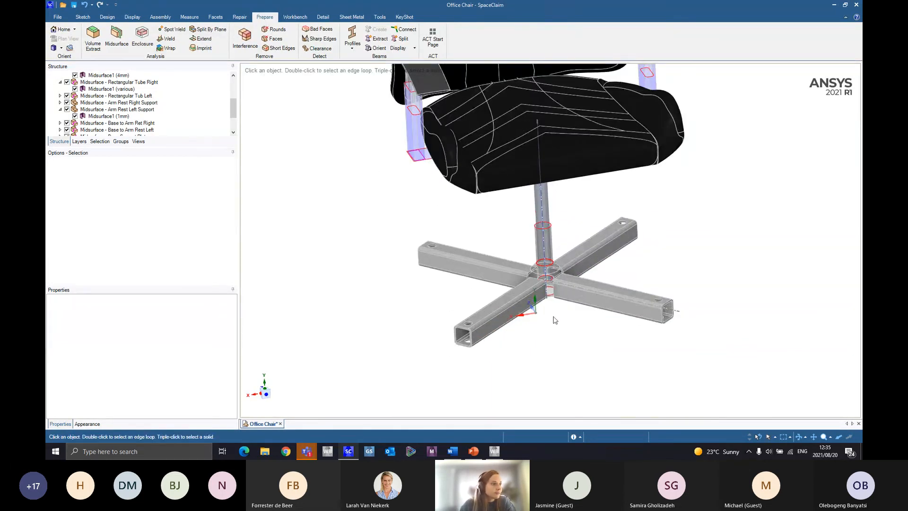
scroll(527, 319, "up", 2)
left_click(546, 303)
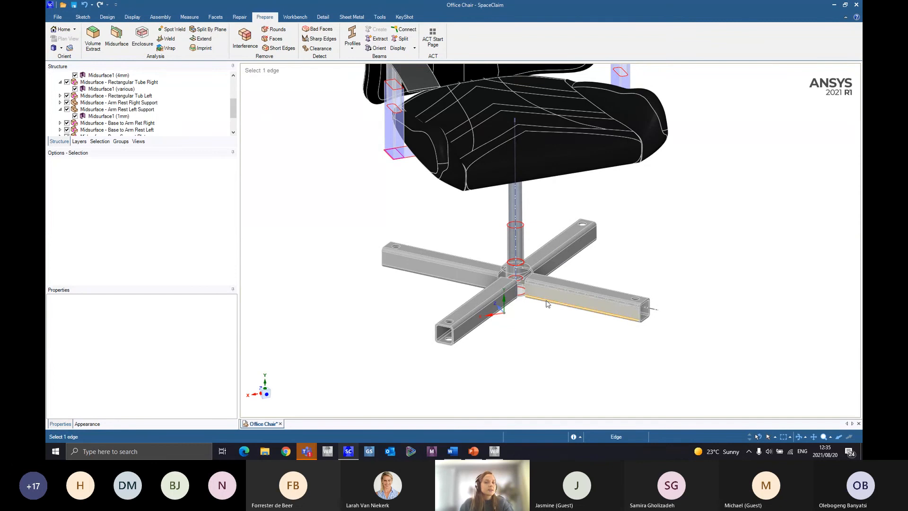
left_click(538, 339)
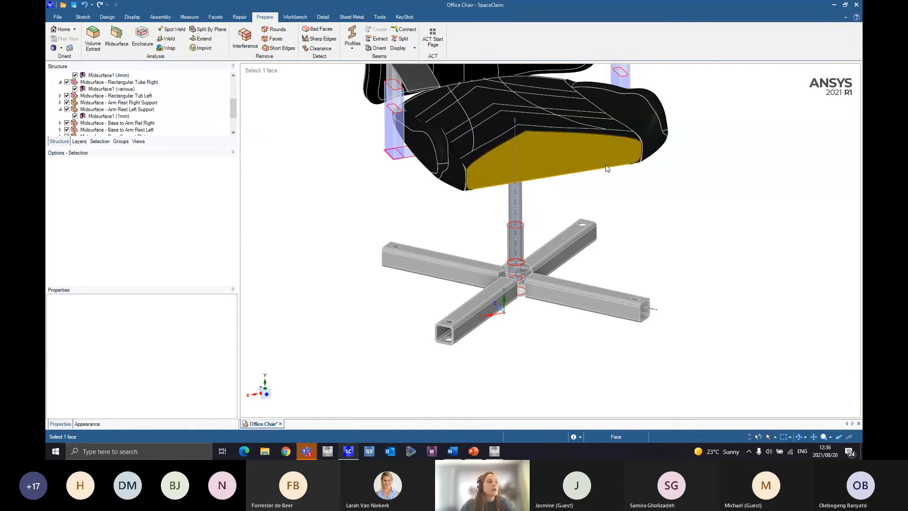
middle_click_drag(544, 345, 533, 324)
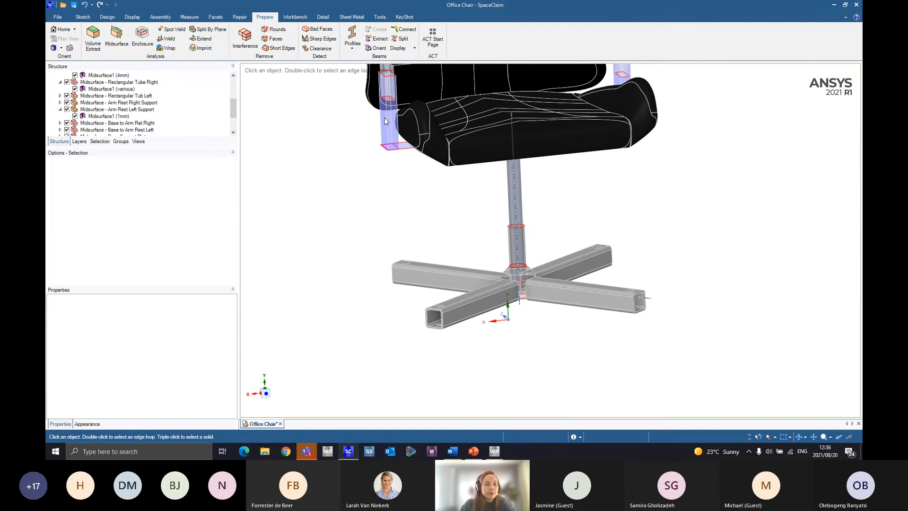
mouse_move(456, 341)
middle_mouse_down()
mouse_move(465, 353)
mouse_move(470, 340)
middle_mouse_up()
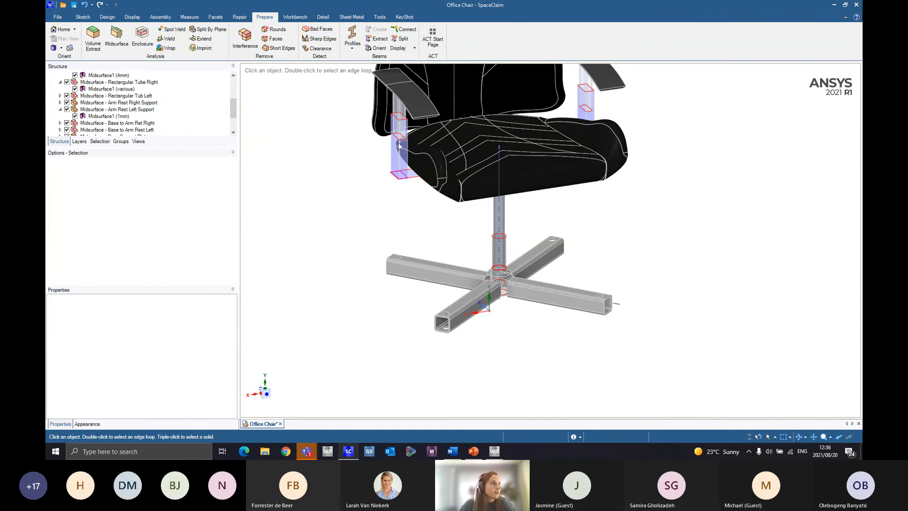
left_click(377, 38)
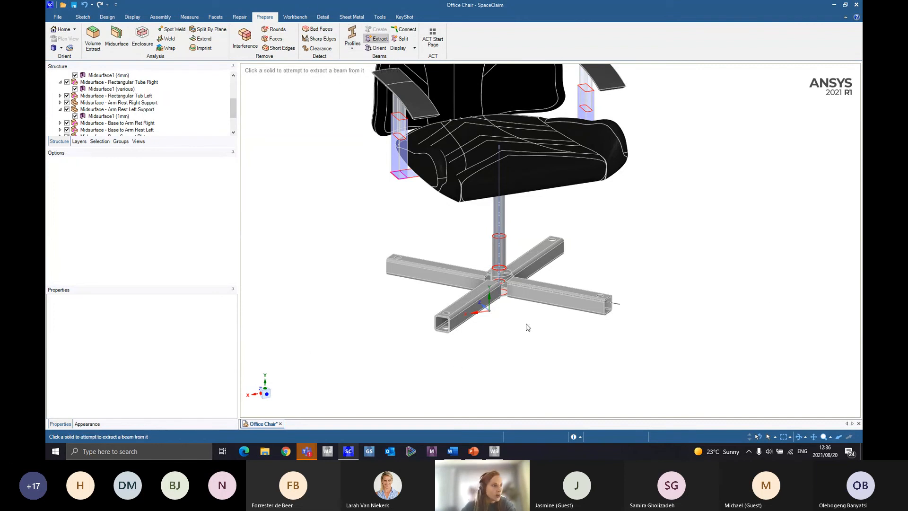
left_click(465, 308)
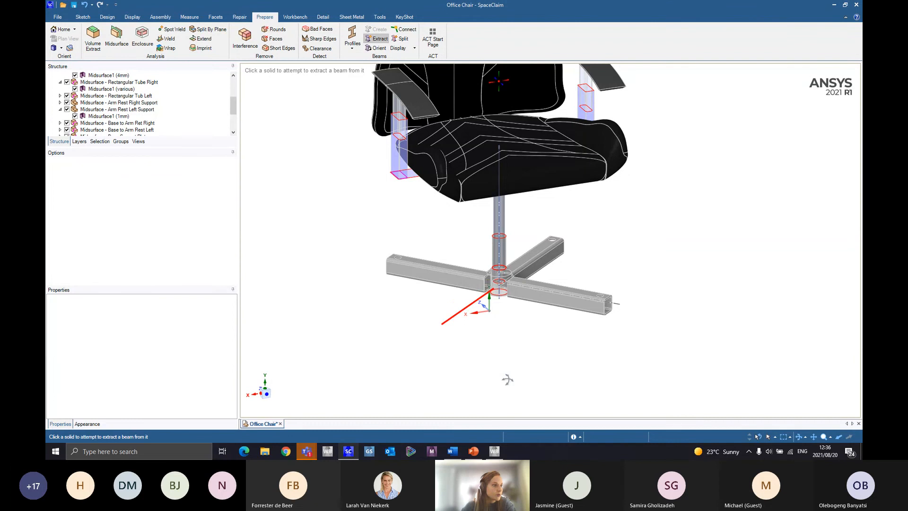
middle_click_drag(507, 379, 545, 314)
left_click(551, 306)
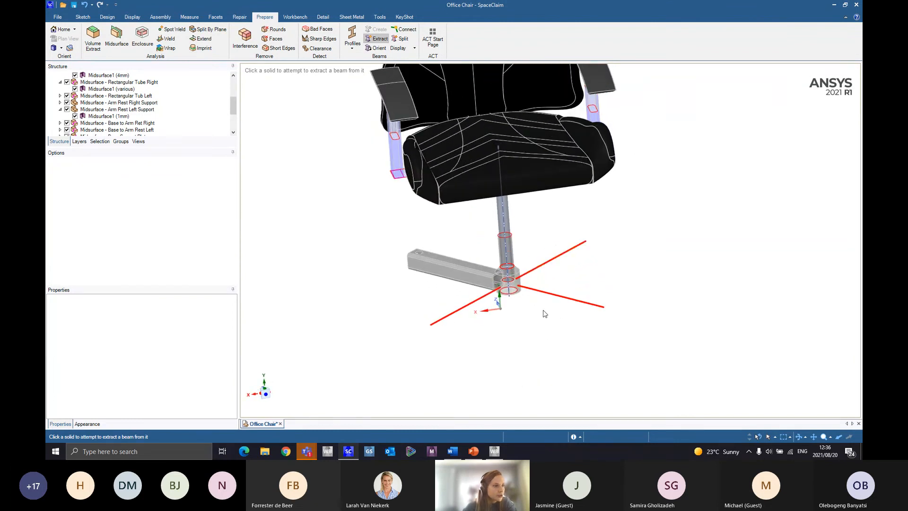
left_click(473, 274)
middle_click_drag(492, 347, 518, 349)
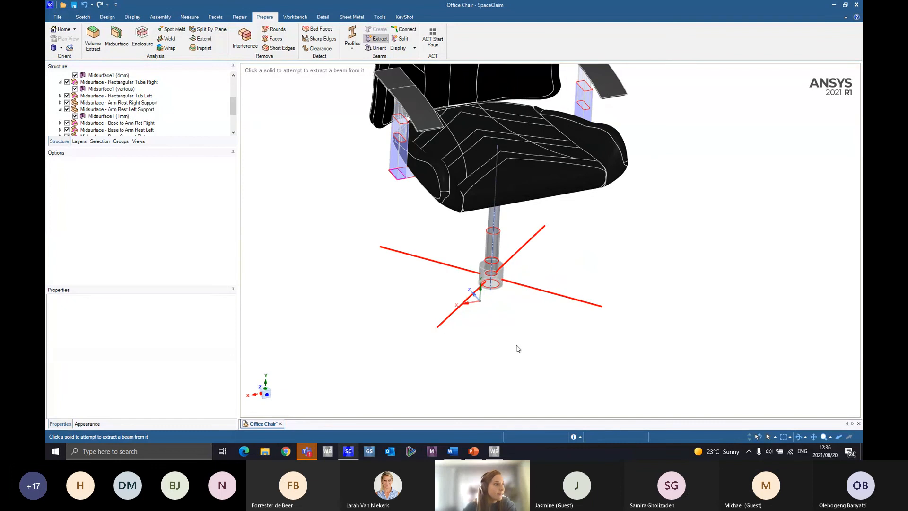
scroll(119, 113, "down", 2)
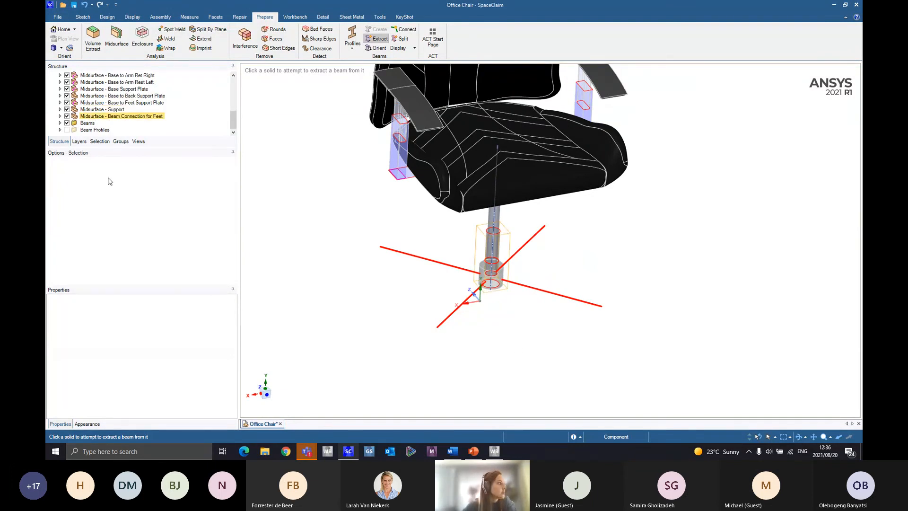
key("Escape")
Examine the extracted leg beams, the properties and section data of one of them, and the stored beam profile
left_click(61, 123)
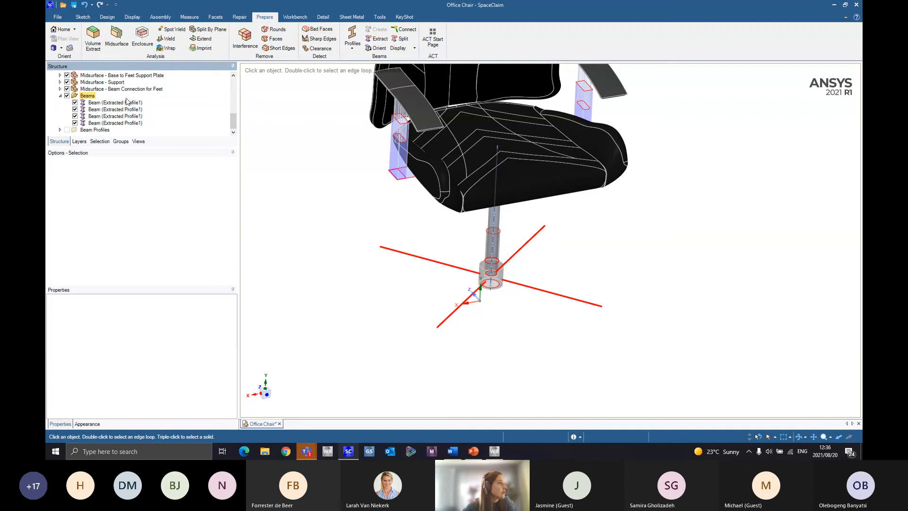
left_click(127, 102)
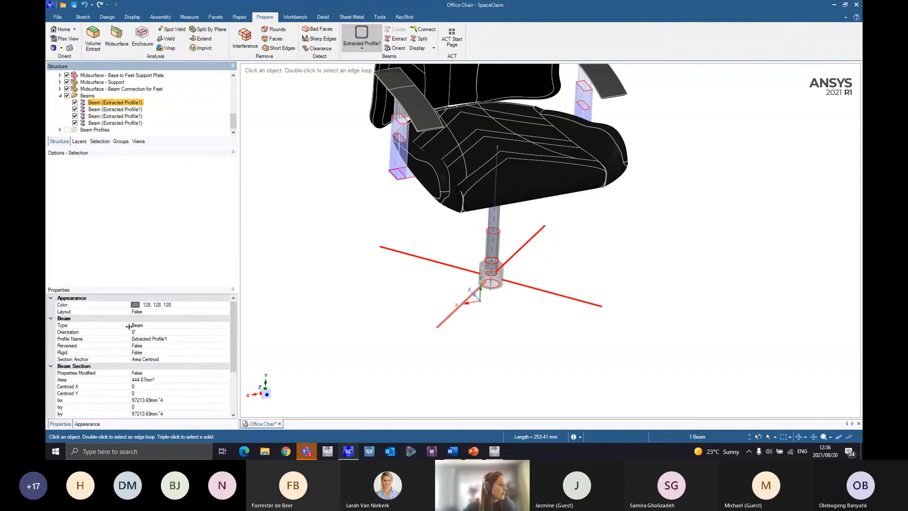
scroll(134, 374, "down", 3)
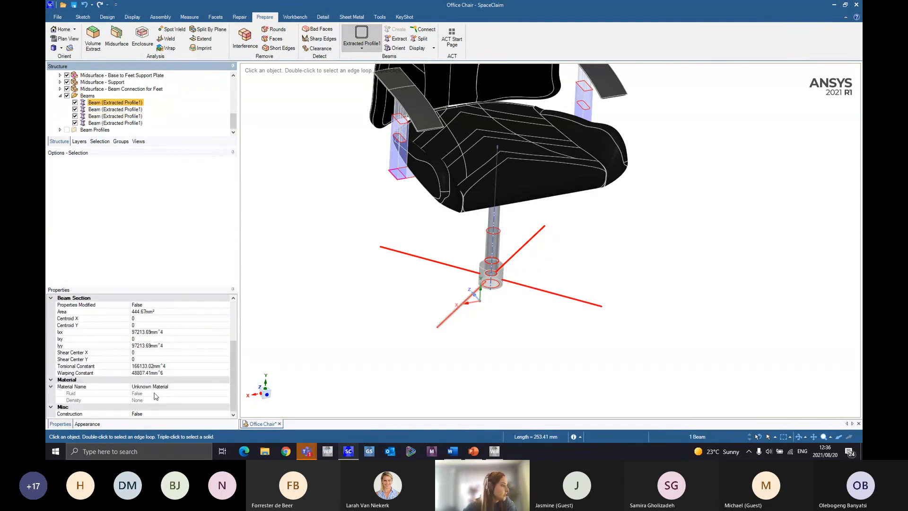
scroll(156, 396, "up", 3)
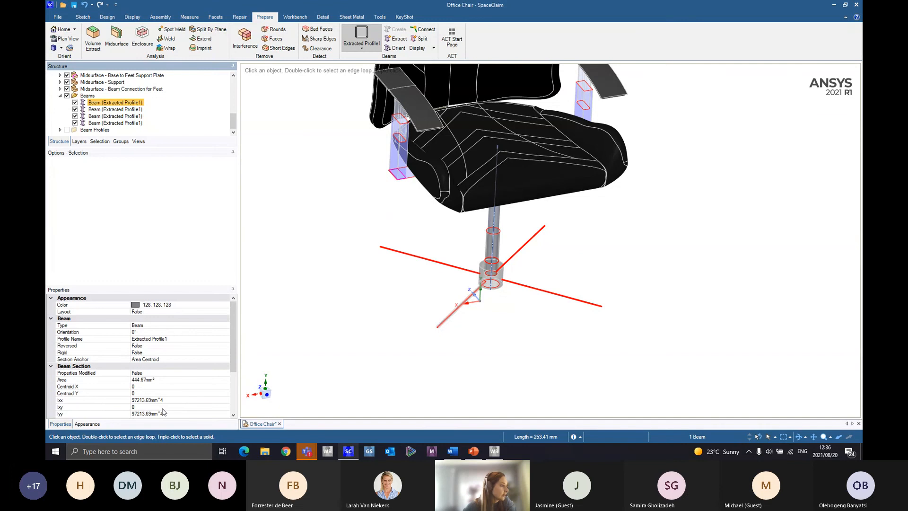
left_click(61, 97)
left_click(60, 130)
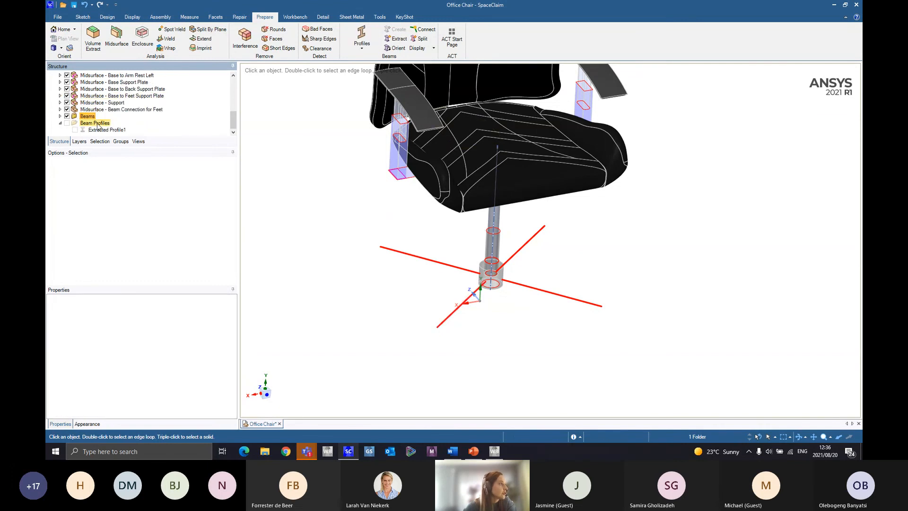
left_click(107, 130)
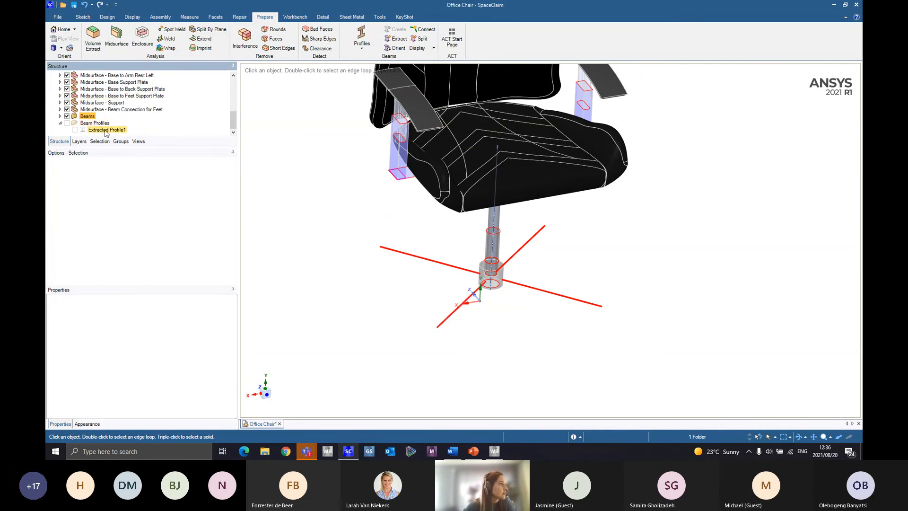
left_click(61, 123)
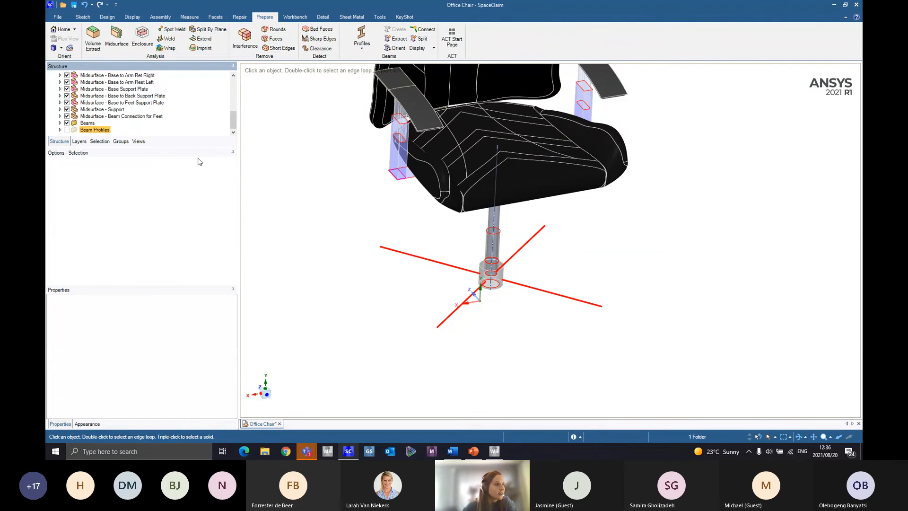
Examine how the inner ends of the four leg beams meet the central hub of the chair base
scroll(517, 308, "up", 5)
middle_click_drag(518, 300, 507, 284)
scroll(514, 293, "down", 3)
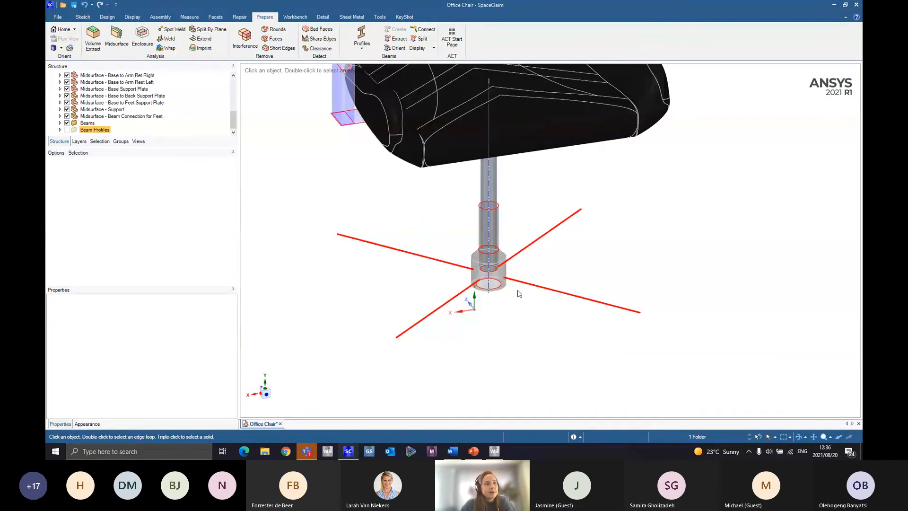
left_click(505, 286)
scroll(510, 292, "up", 4)
scroll(511, 293, "down", 2)
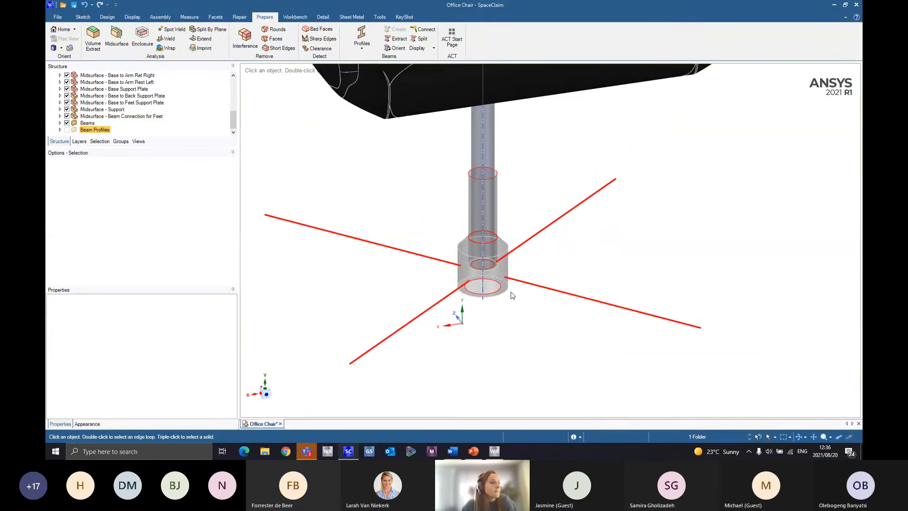
middle_click_drag(670, 327, 637, 337, "shift")
scroll(637, 337, "down", 2)
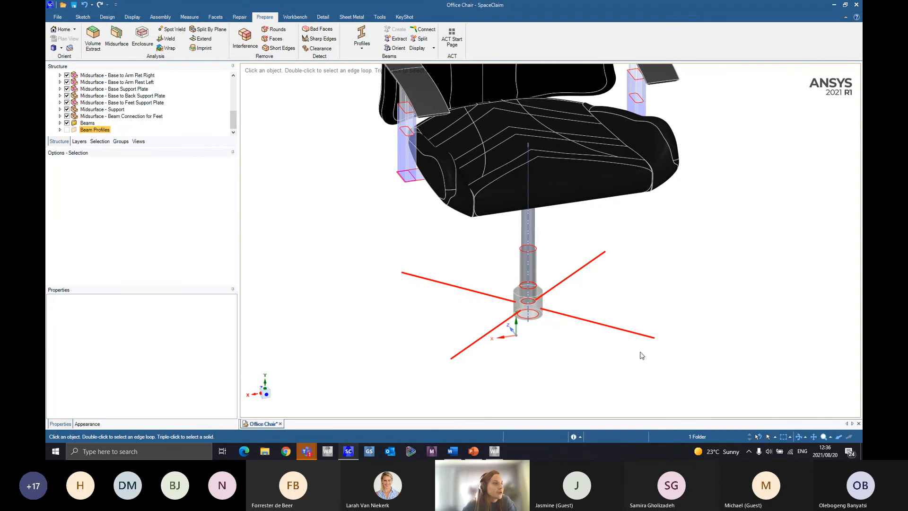
left_click(295, 17)
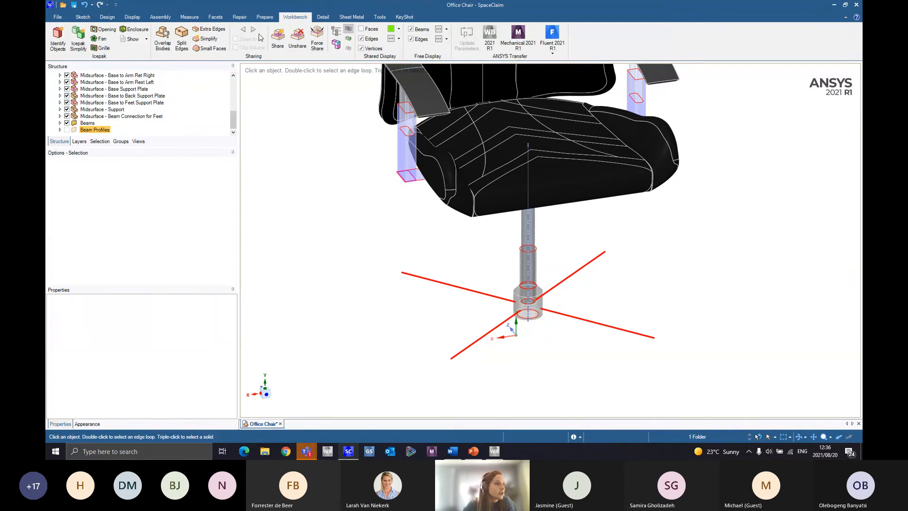
scroll(533, 312, "up", 5)
middle_click_drag(524, 330, 513, 345)
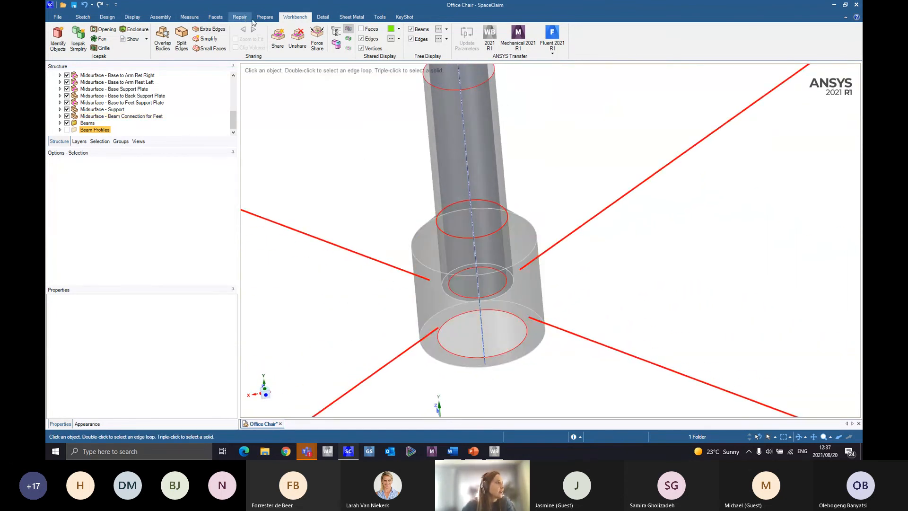
Detect extendable edges and curves with Extend, inspect the leg beam ends at the central hub, and exit the tool
left_click(265, 18)
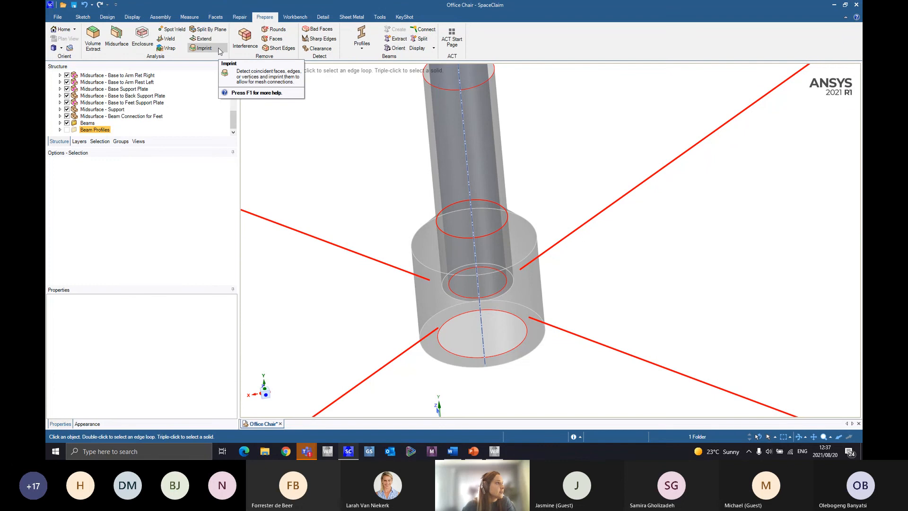
left_click(202, 38)
scroll(509, 321, "up", 5)
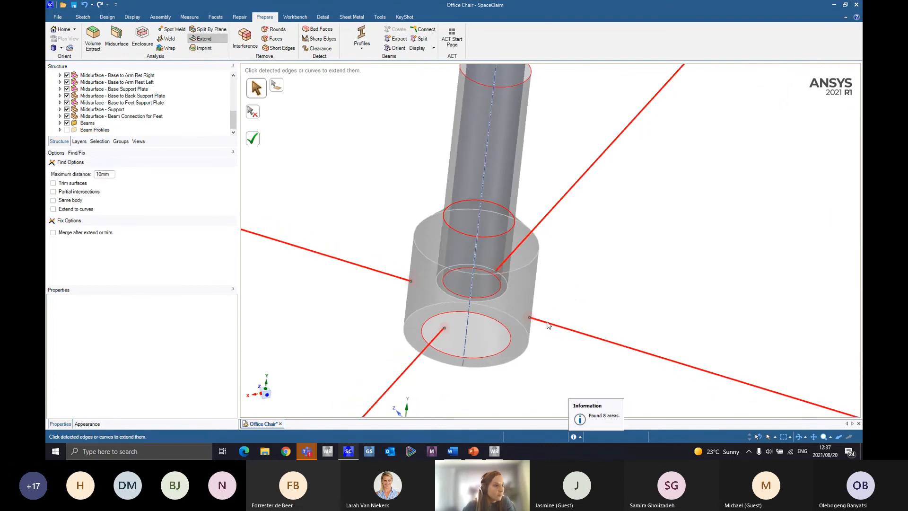
scroll(509, 322, "down", 5)
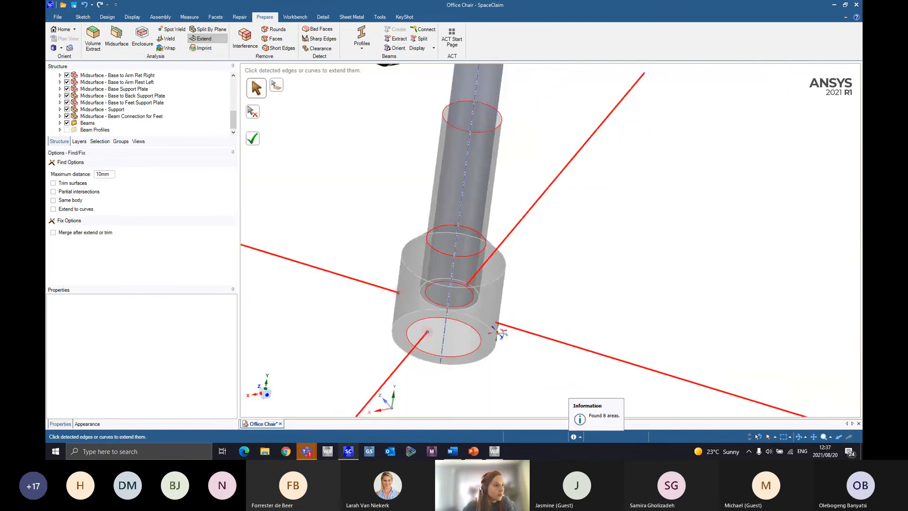
scroll(505, 334, "up", 5)
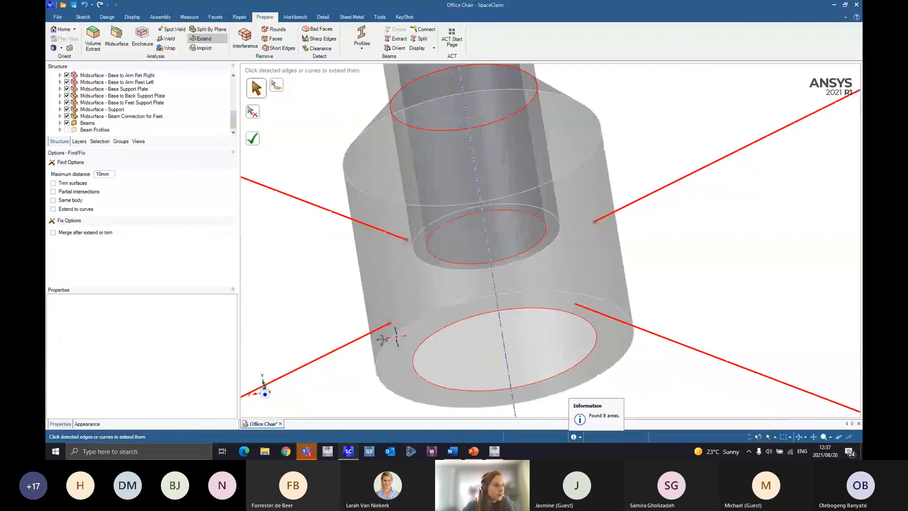
middle_click_drag(371, 341, 436, 341)
scroll(435, 336, "down", 5)
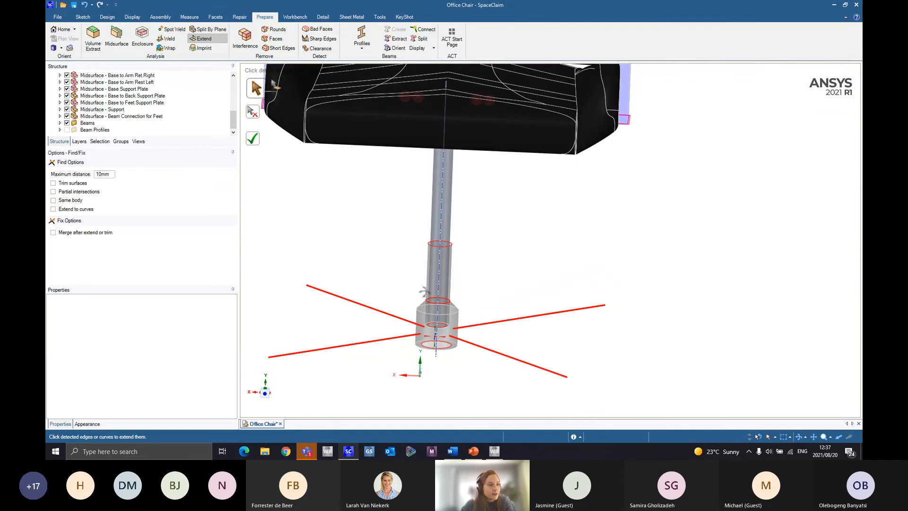
key("Escape")
Detect coincident topology with Share and share the inner end vertices of the four leg beams with the central hub
left_click(294, 17)
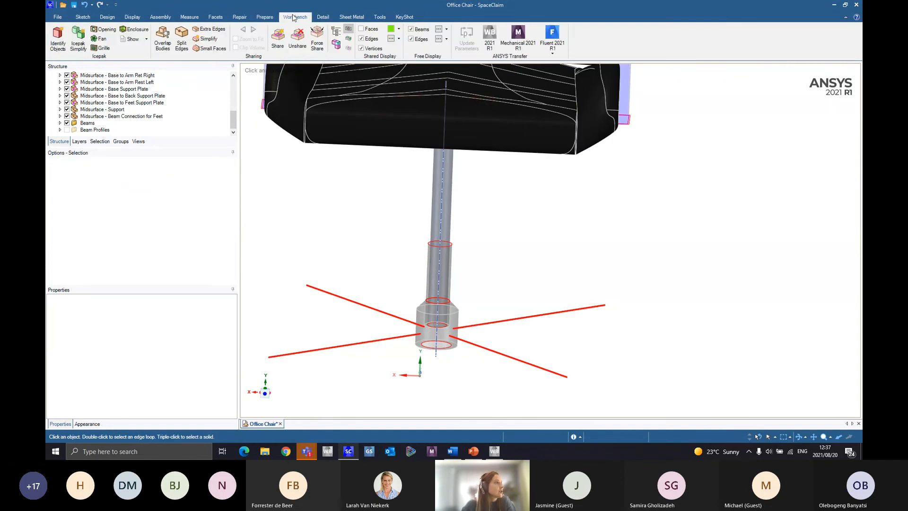
left_click(277, 41)
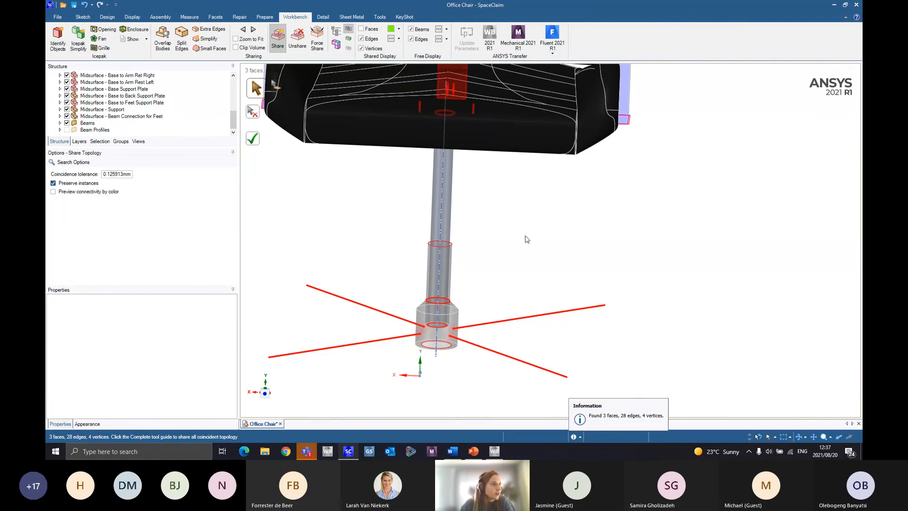
scroll(527, 239, "down", 5)
middle_click_drag(512, 290, 597, 336)
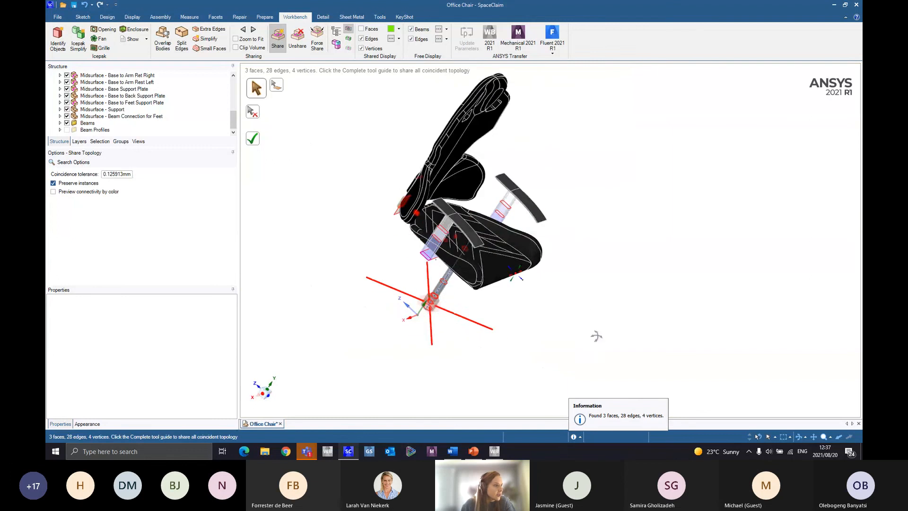
scroll(393, 168, "up", 8)
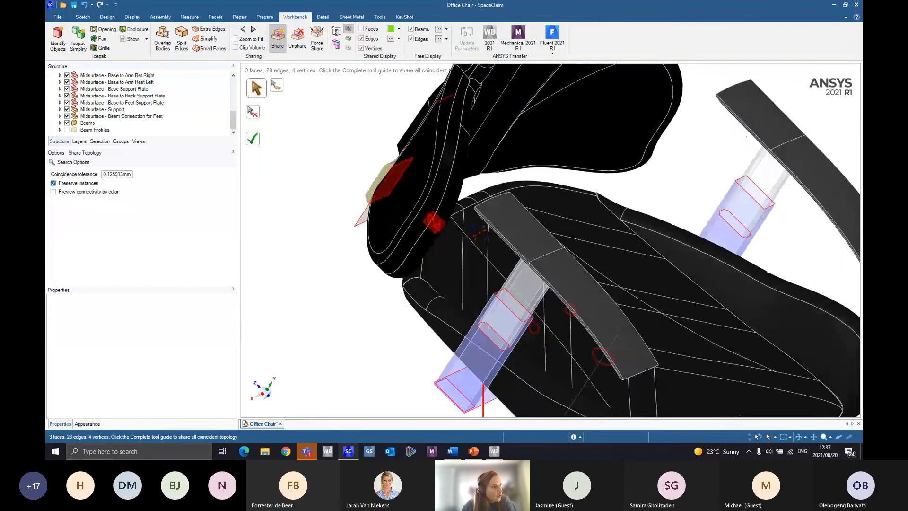
scroll(456, 246, "down", 10)
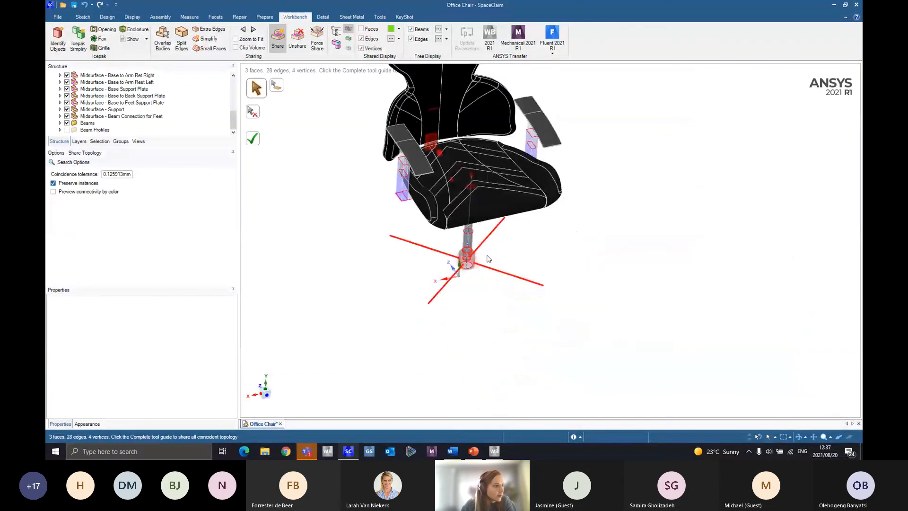
scroll(488, 259, "up", 10)
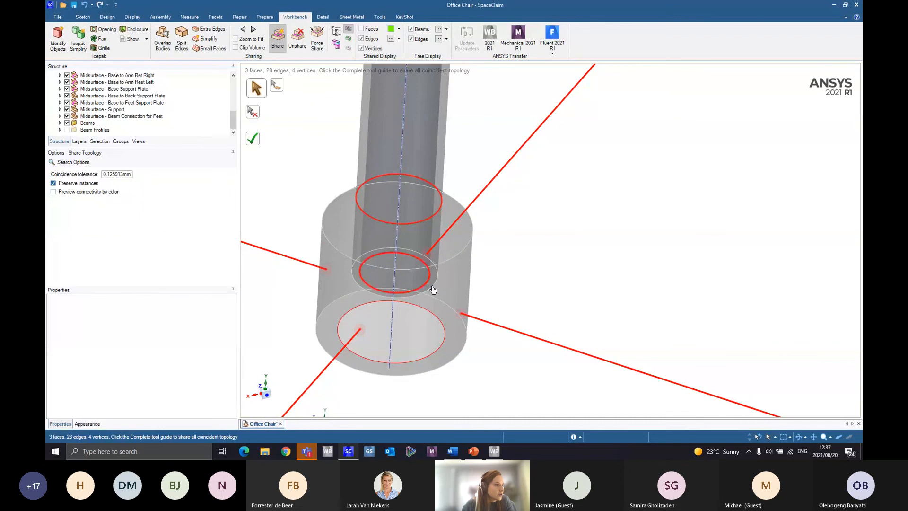
left_click(461, 313)
left_click(360, 329)
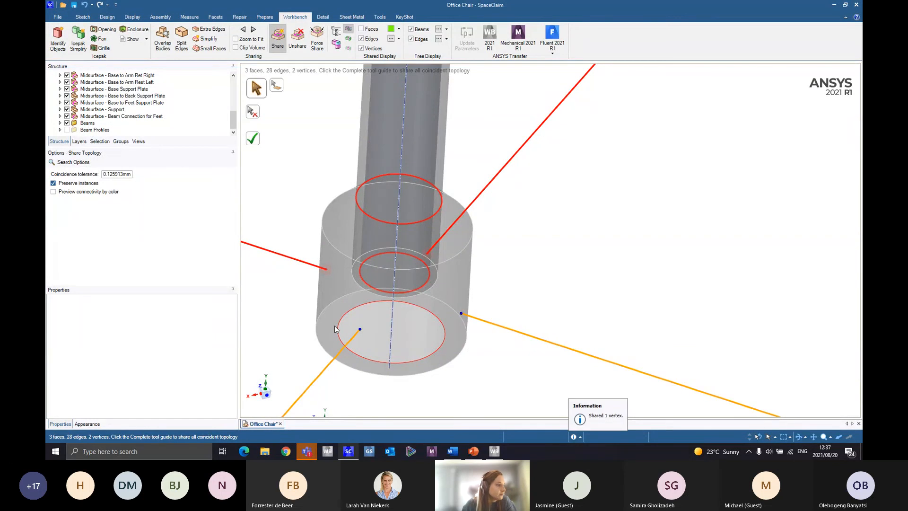
left_click(326, 269)
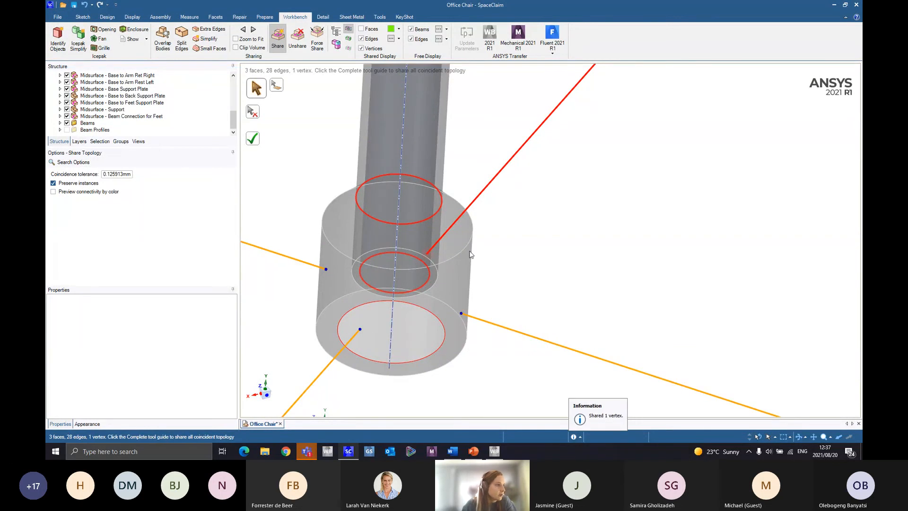
left_click(430, 254)
Share the circular edge at the column tube's lower end and the one where the column meets the hub's upper rim
left_click(418, 293)
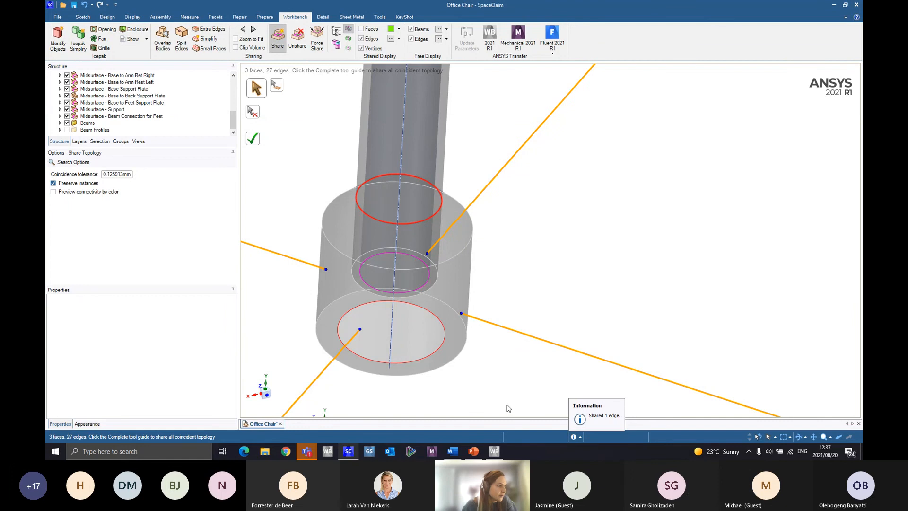
scroll(508, 409, "down", 4)
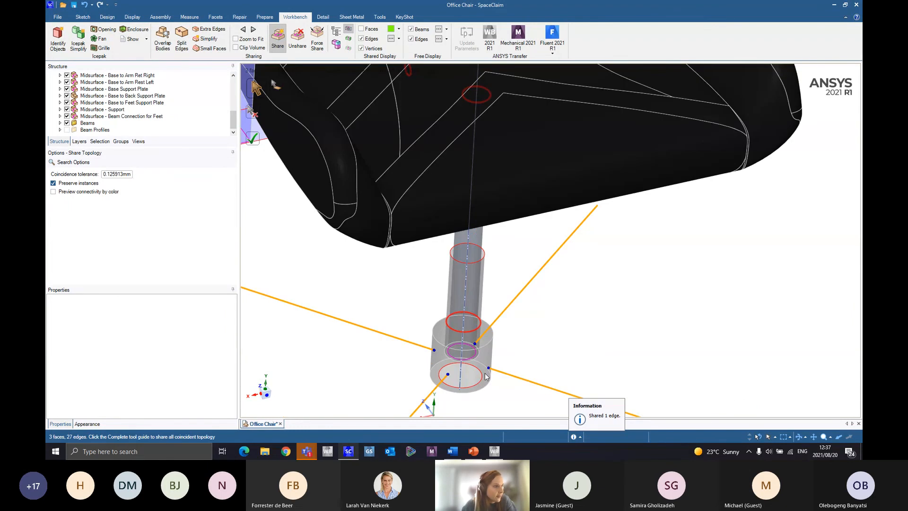
scroll(475, 363, "up", 5)
left_click(493, 249)
scroll(496, 293, "down", 3)
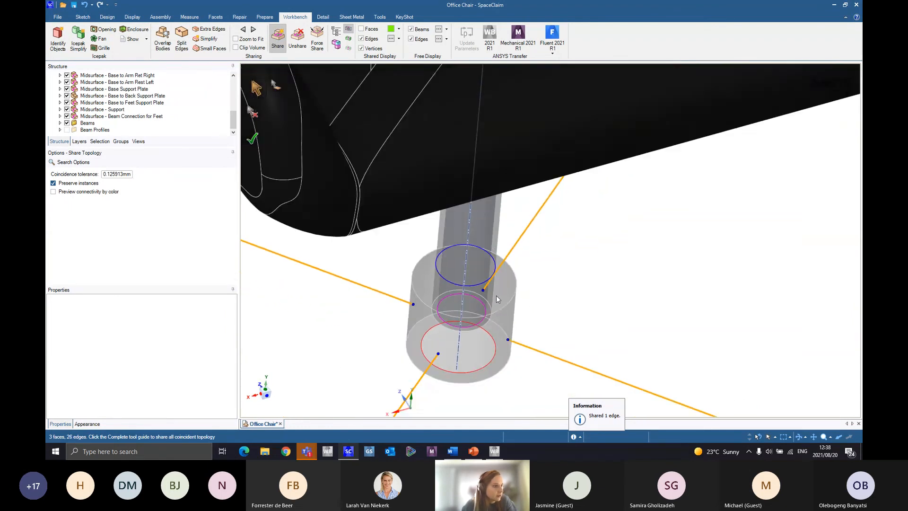
Examine the remaining coincident edges along the column and hub, and exit the Share tool
scroll(495, 295, "down", 3)
middle_click_drag(493, 316, 505, 246)
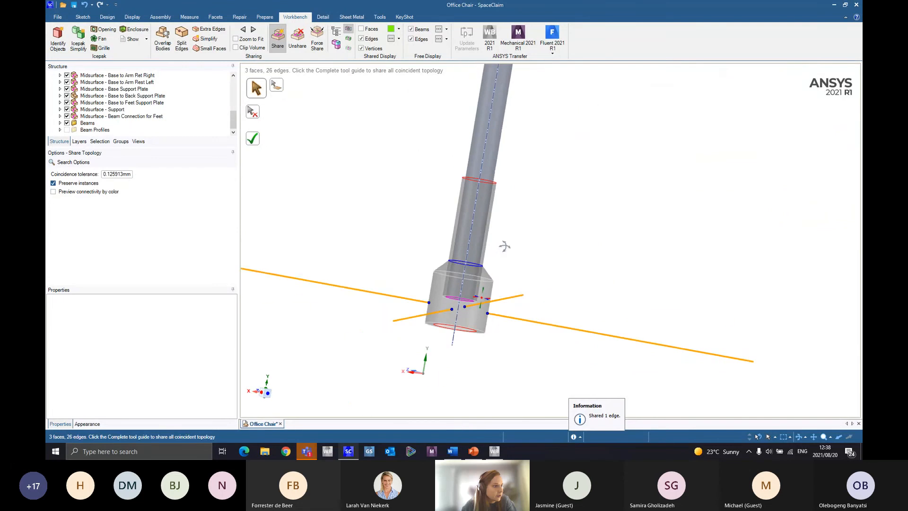
scroll(505, 246, "up", 5)
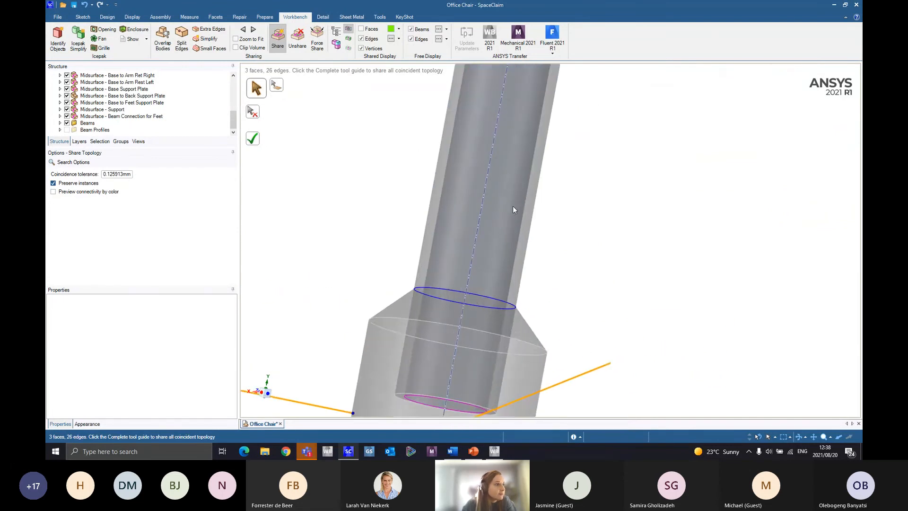
scroll(487, 241, "down", 4)
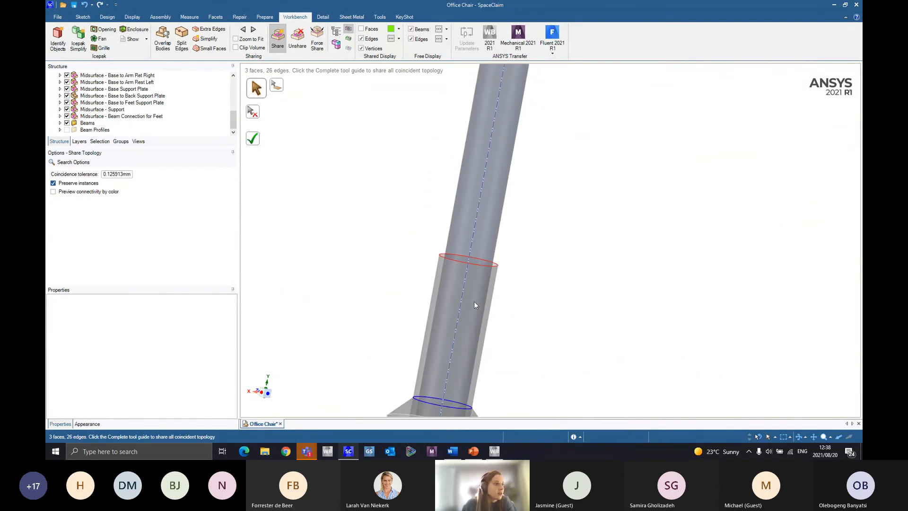
scroll(469, 335, "down", 3)
middle_click_drag(470, 337, 458, 366)
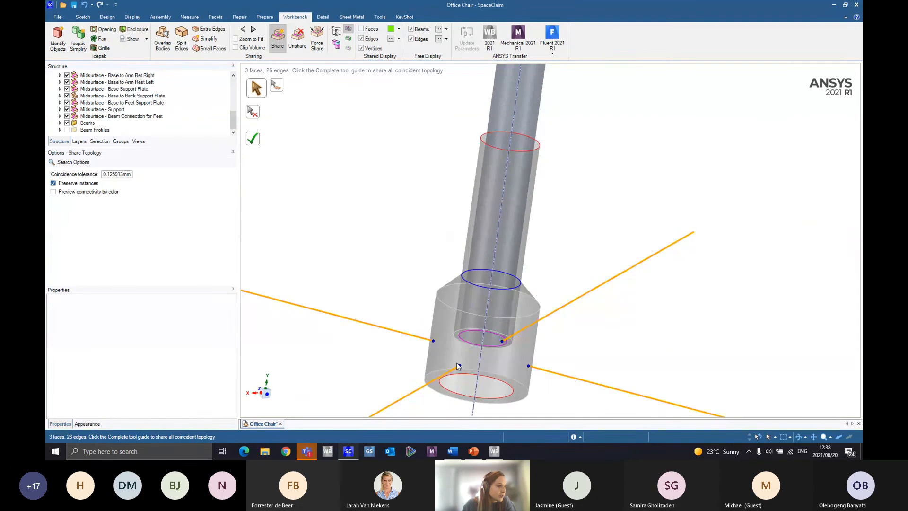
scroll(458, 365, "down", 5)
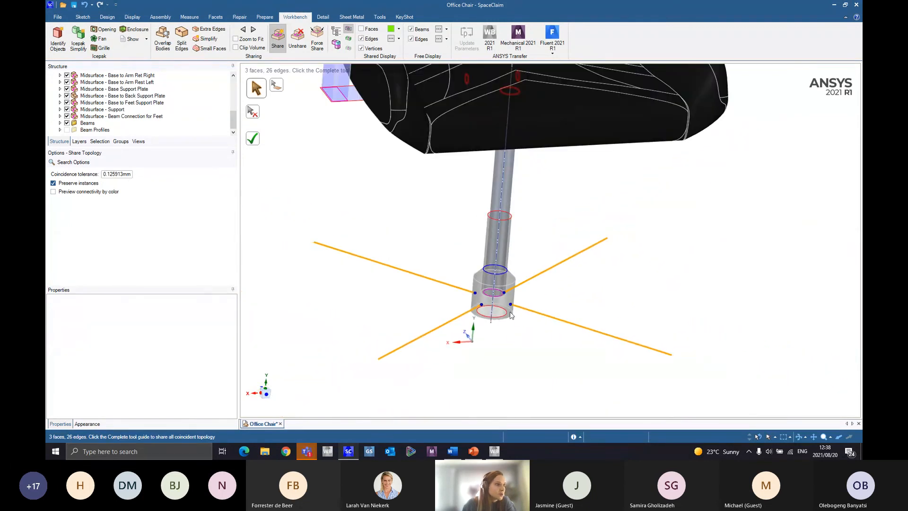
middle_click_drag(511, 315, 505, 282)
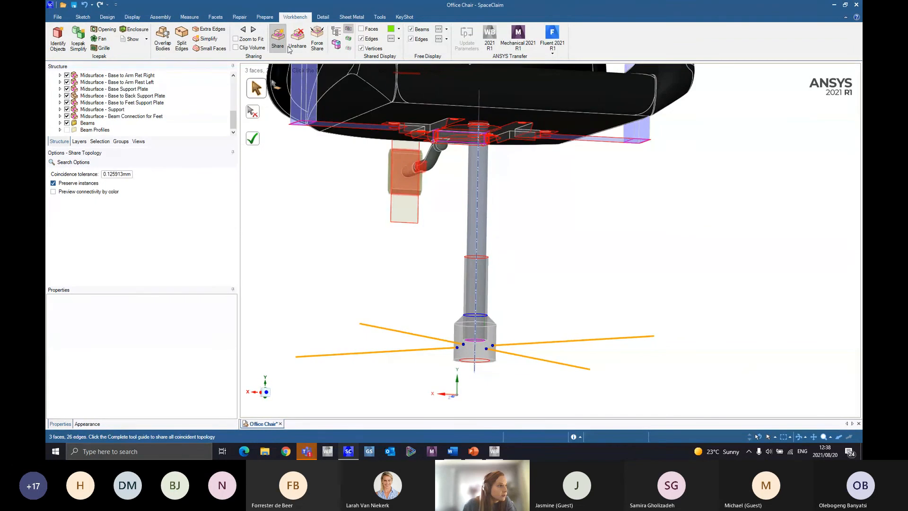
left_click(107, 17)
Examine the shared connections between the four leg beams and the central hub from several angles
mouse_move(307, 451)
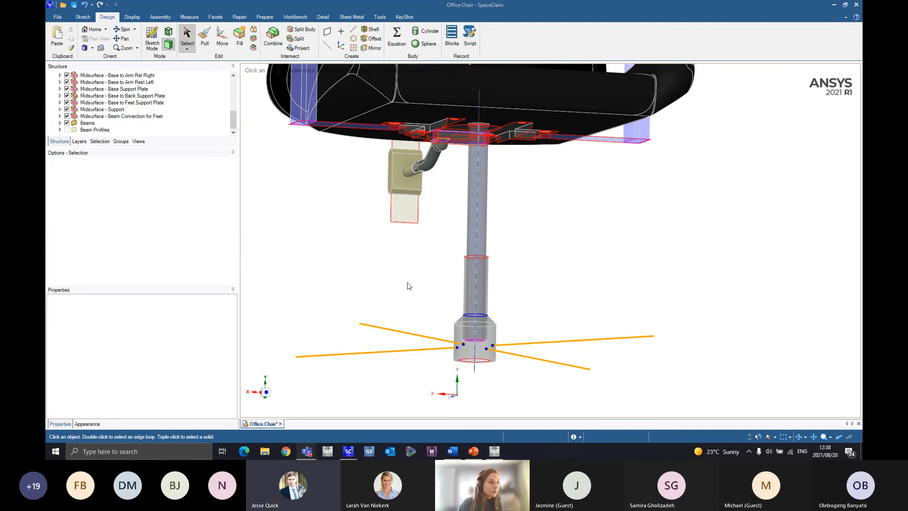
scroll(412, 291, "down", 3)
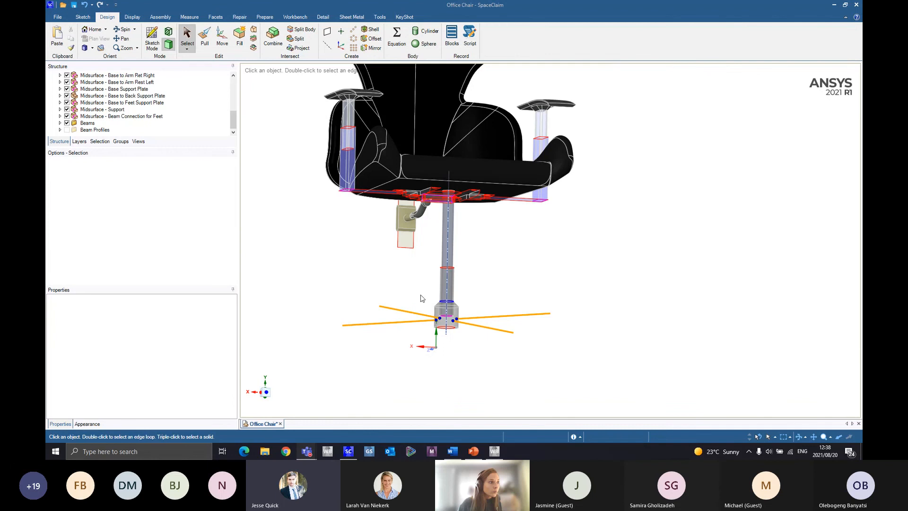
scroll(448, 338, "up", 2)
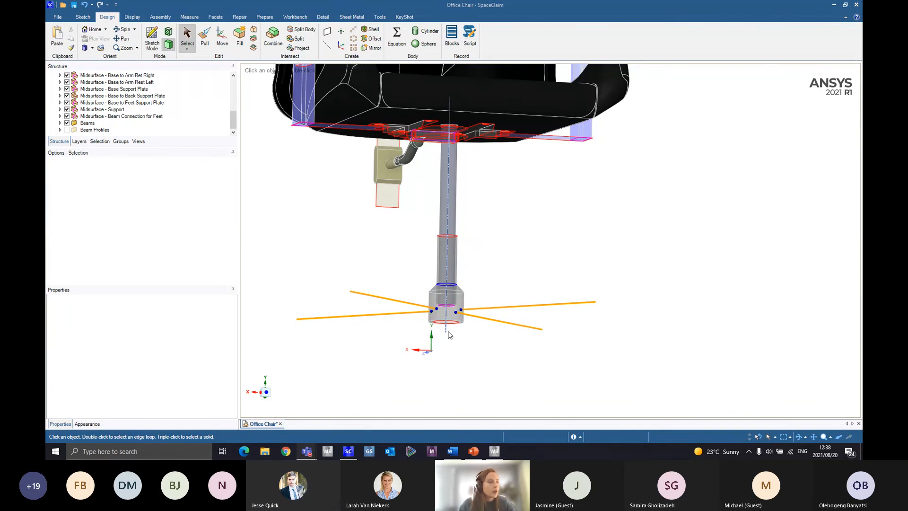
middle_click_drag(449, 331, 463, 330, "ctrl")
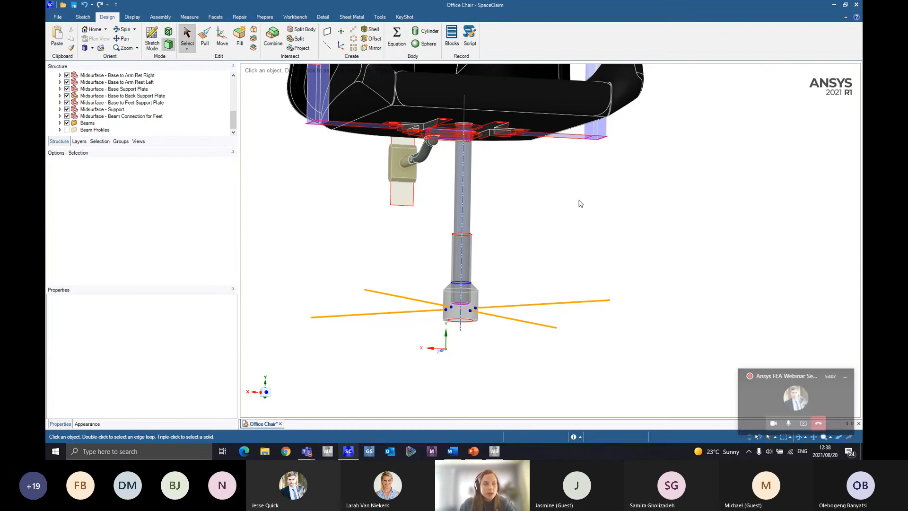
mouse_move(429, 229)
middle_mouse_down()
mouse_move(453, 250)
mouse_move(483, 359)
mouse_move(502, 295)
middle_mouse_up()
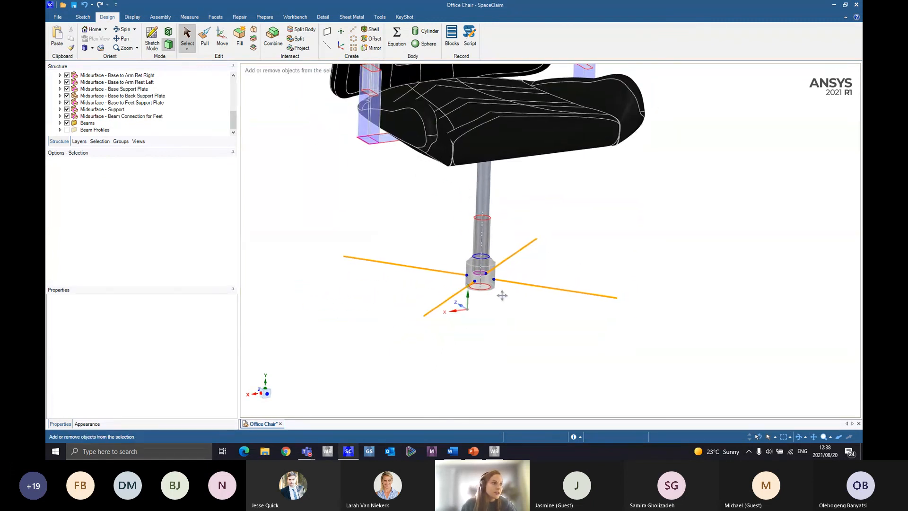
scroll(485, 306, "up", 5)
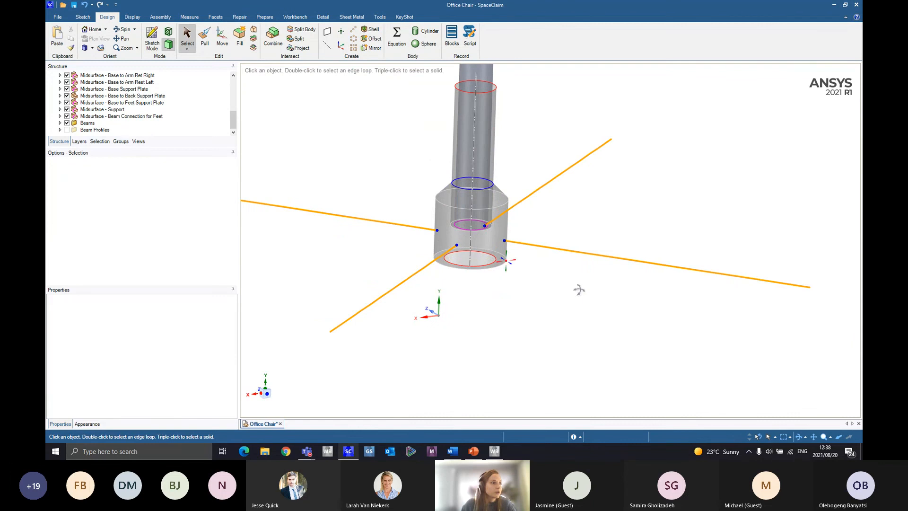
middle_click_drag(579, 289, 562, 260)
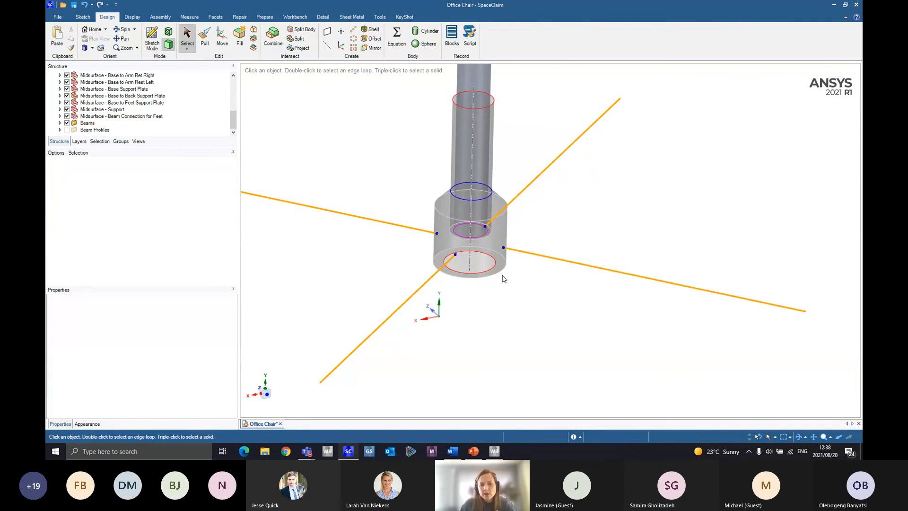
scroll(500, 265, "down", 2)
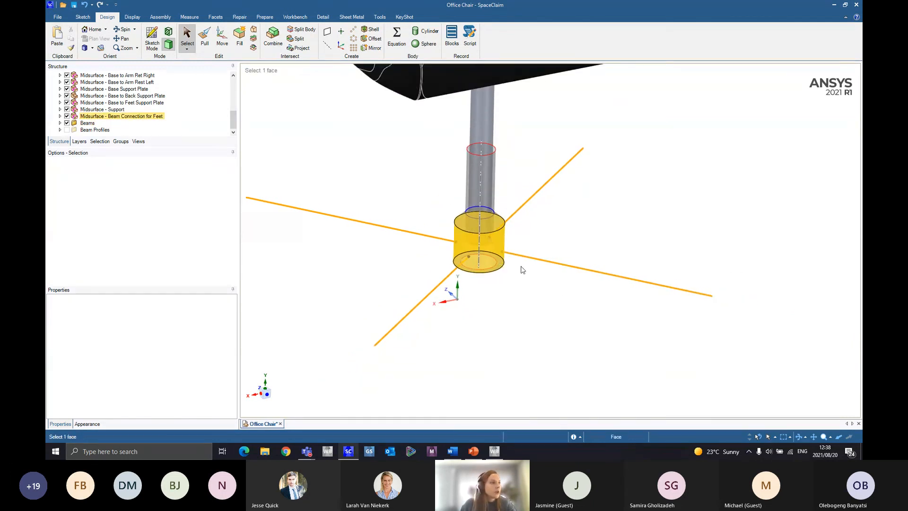
middle_click_drag(522, 270, 527, 331, "ctrl")
Examine the complete chair model with its beam base from the front, the side and the home view
scroll(525, 306, "down", 3)
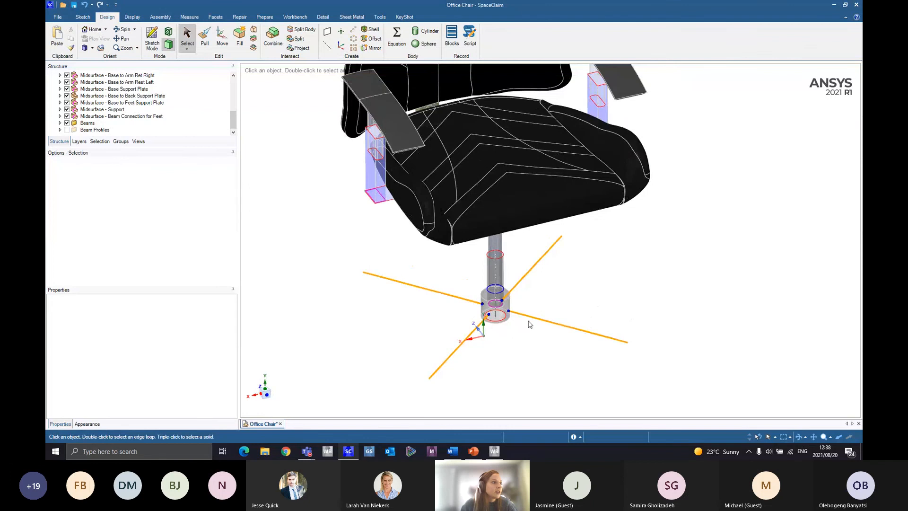
scroll(527, 319, "down", 3)
middle_click_drag(527, 291, 515, 313, "shift")
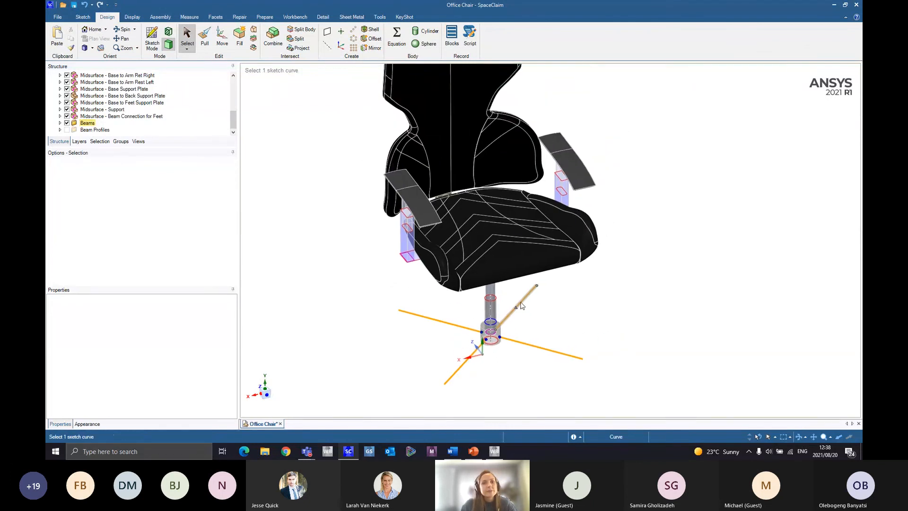
middle_click_drag(516, 254, 540, 206)
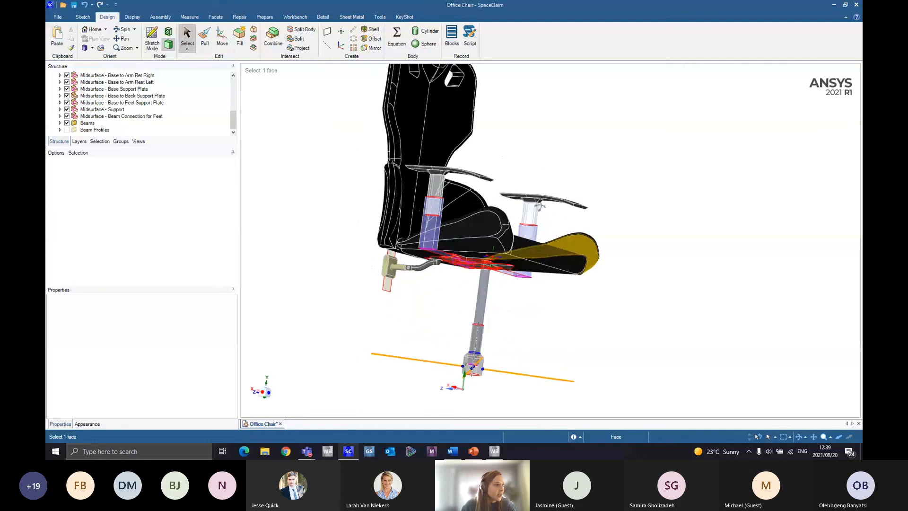
key("h")
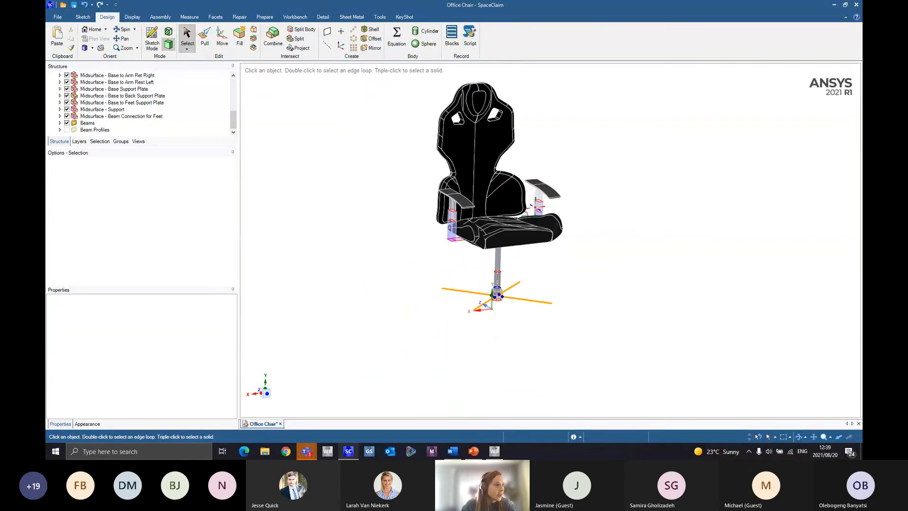
scroll(527, 220, "up", 3)
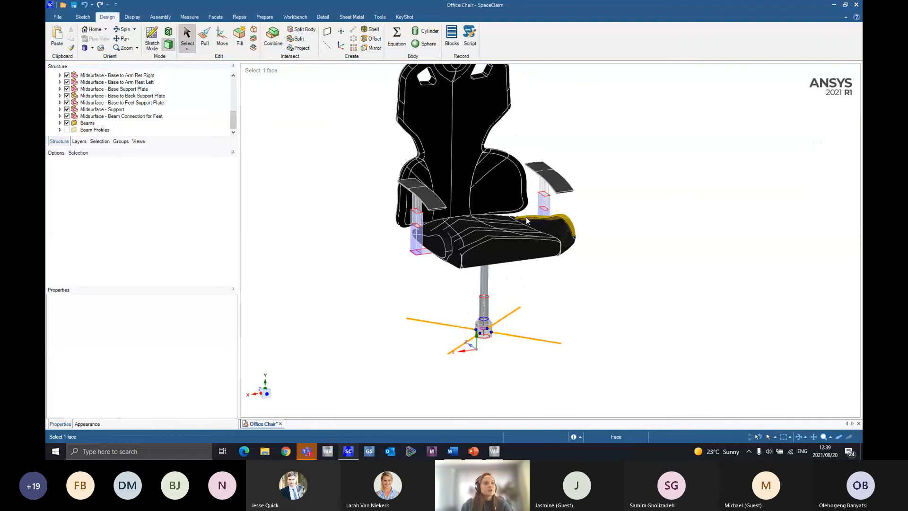
middle_click_drag(527, 221, 529, 238, "shift")
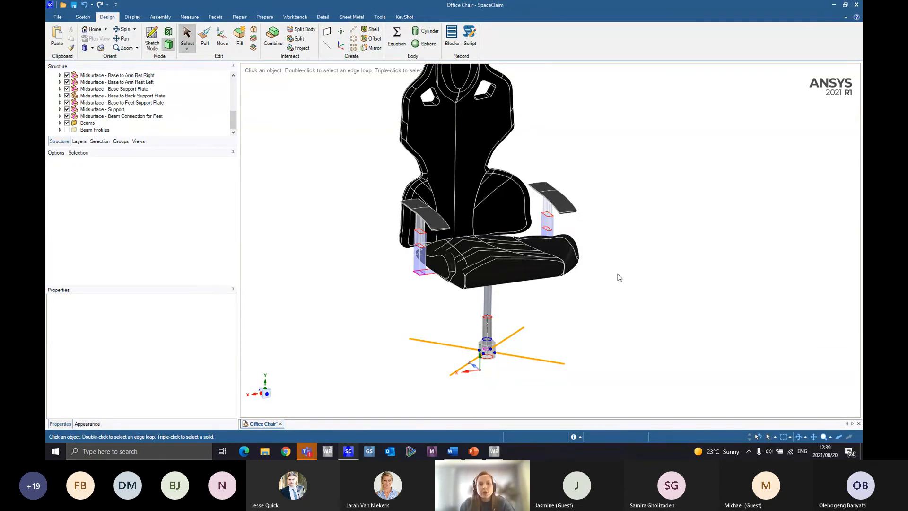
Select the six faces forming the rearmost chevron bands on top of the seat cushion
middle_click_drag(594, 278, 602, 298)
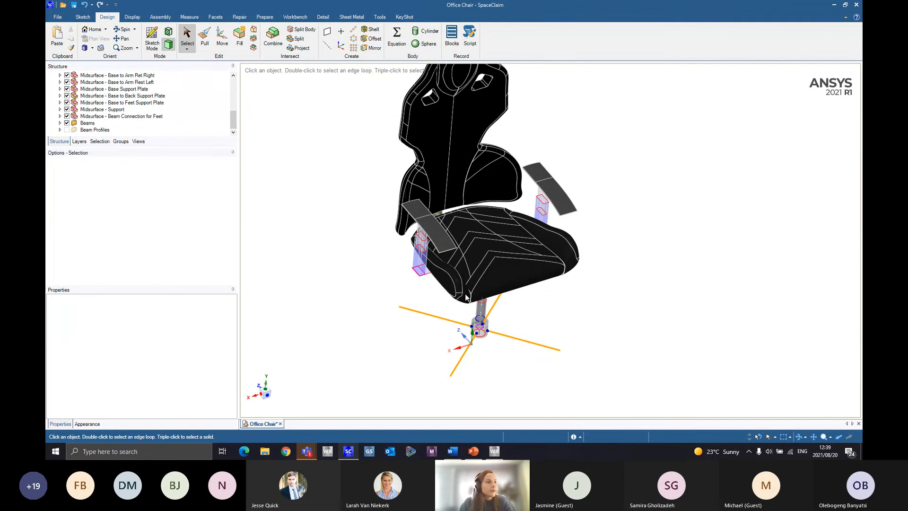
left_click(531, 258)
scroll(531, 257, "up", 3)
middle_click_drag(515, 311, 492, 355)
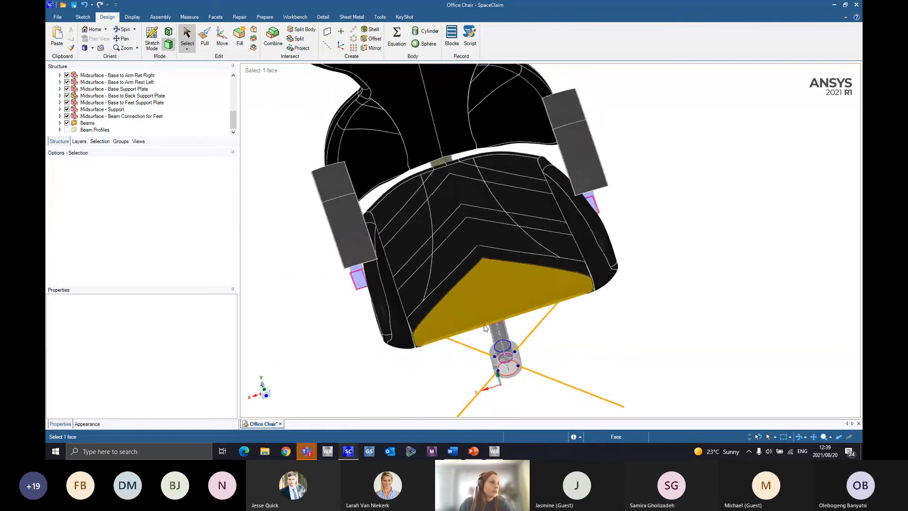
left_click(394, 204)
left_click(408, 212, "ctrl")
left_click(430, 186, "ctrl")
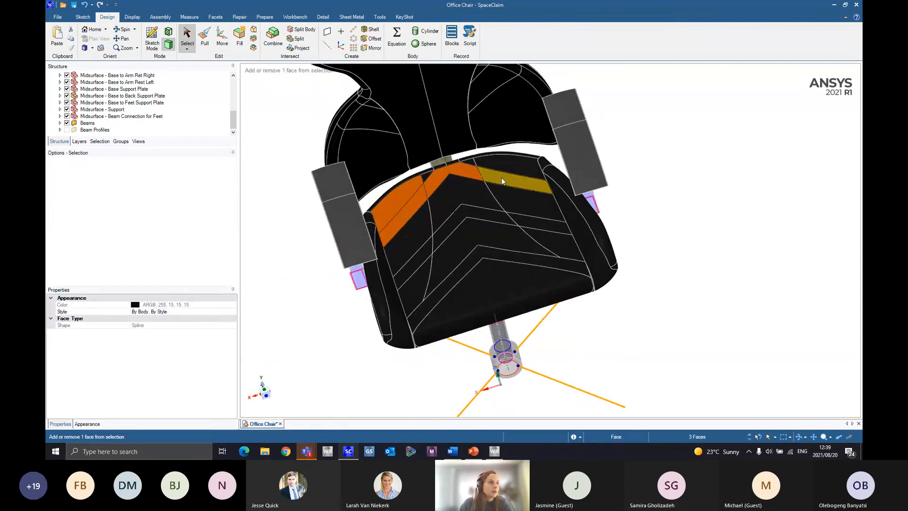
left_click(501, 177, "ctrl")
left_click(489, 163, "ctrl")
left_click(473, 161, "ctrl")
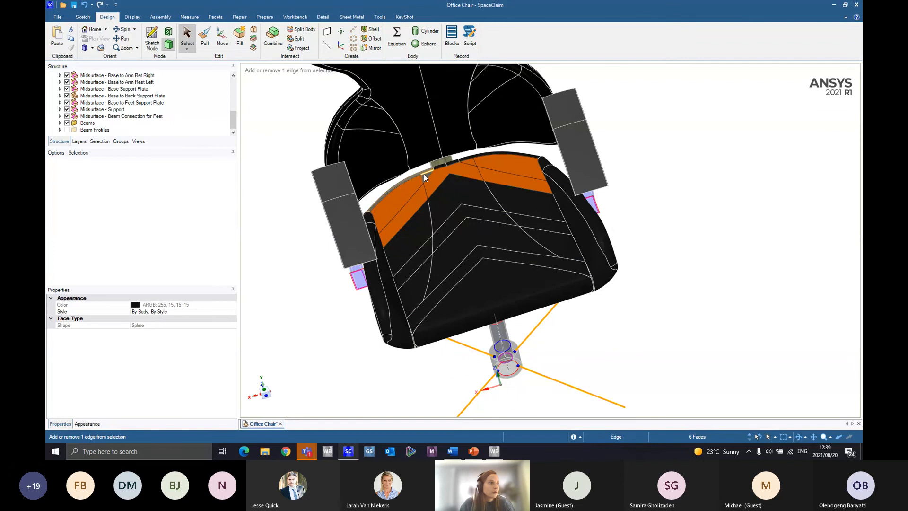
Add the faces of the middle chevron bands on the seat cushion to the selection
left_click(424, 174, "ctrl")
left_click(416, 245, "ctrl")
left_click(436, 220, "ctrl")
left_click(525, 202, "ctrl")
left_click(530, 222, "ctrl")
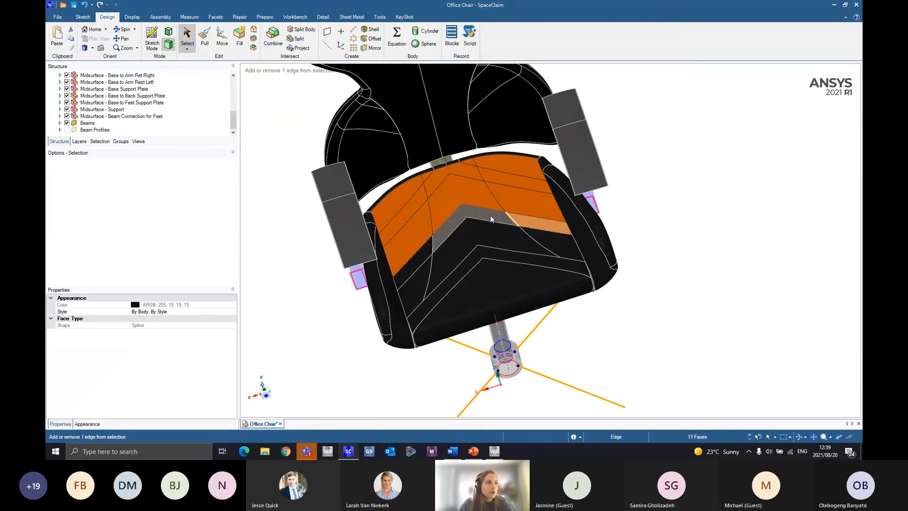
left_click(486, 213, "ctrl")
Add the remaining front faces of the seat cushion's central top area, up to its front edge, to the selection
left_click(418, 263, "ctrl")
left_click(420, 282, "ctrl")
left_click(483, 240, "ctrl")
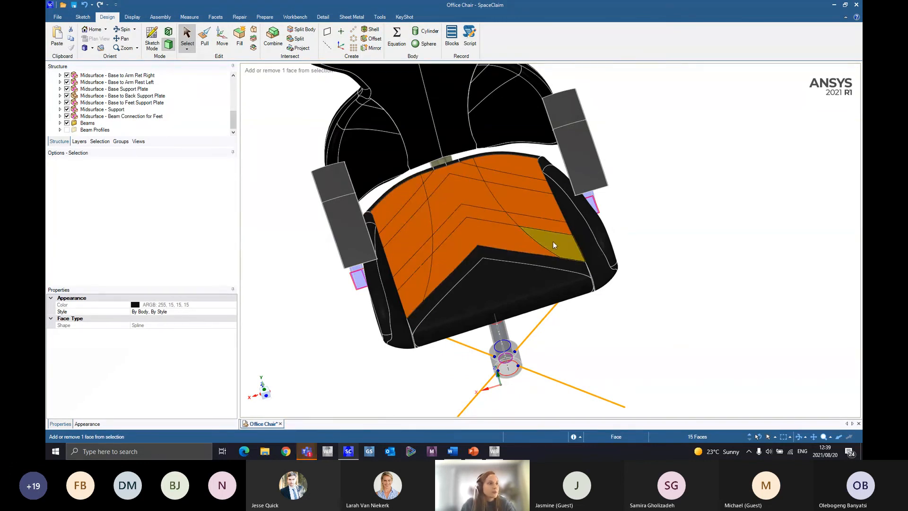
left_click(553, 241, "ctrl")
left_click(540, 261, "ctrl")
left_click(534, 284, "ctrl")
middle_click_drag(662, 309, 495, 239)
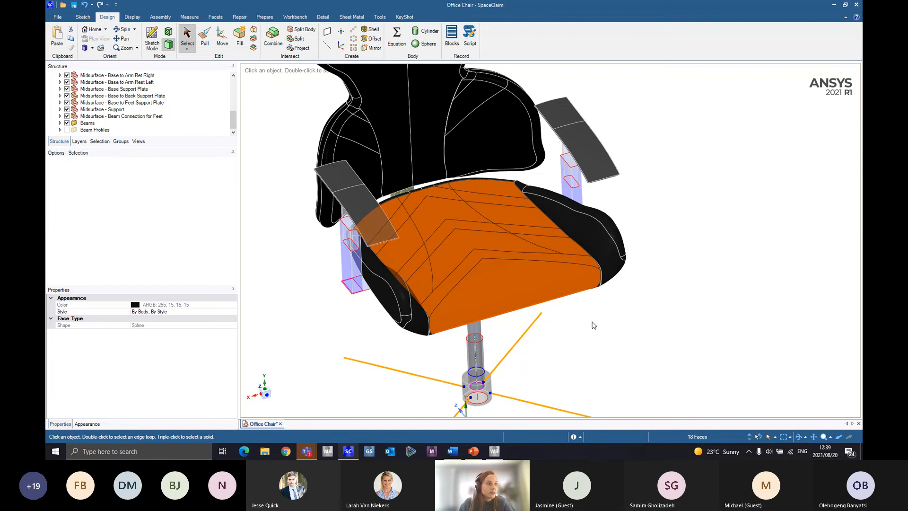
middle_click_drag(590, 319, 601, 332)
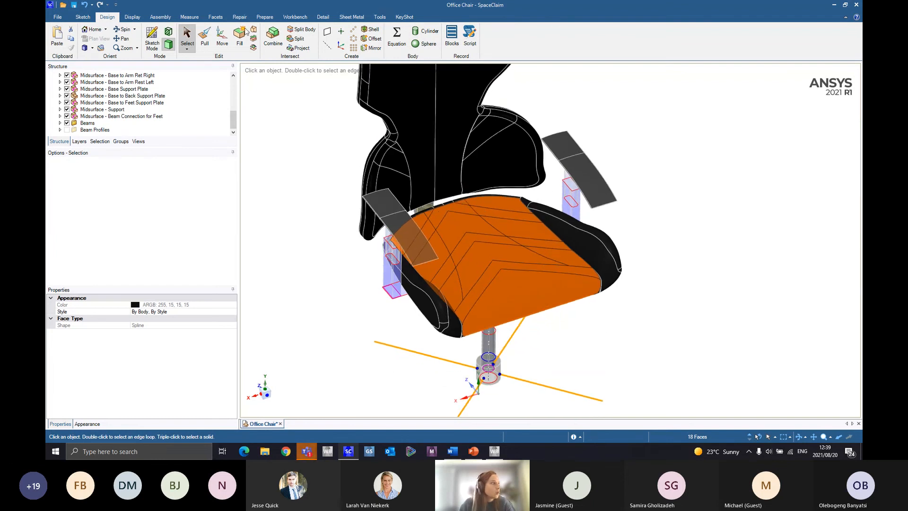
Create a named selection from the selected seat faces and name it "Remote Mass Surfaces"
left_click(121, 141)
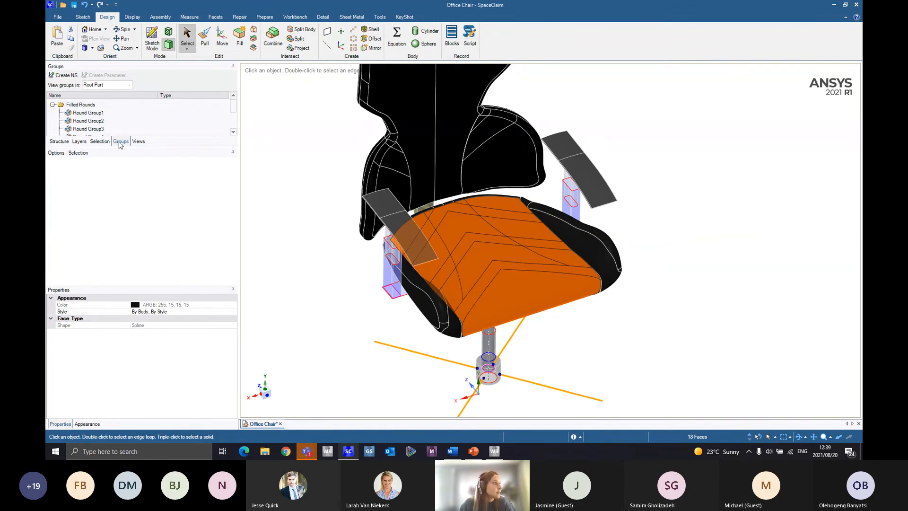
left_click(63, 76)
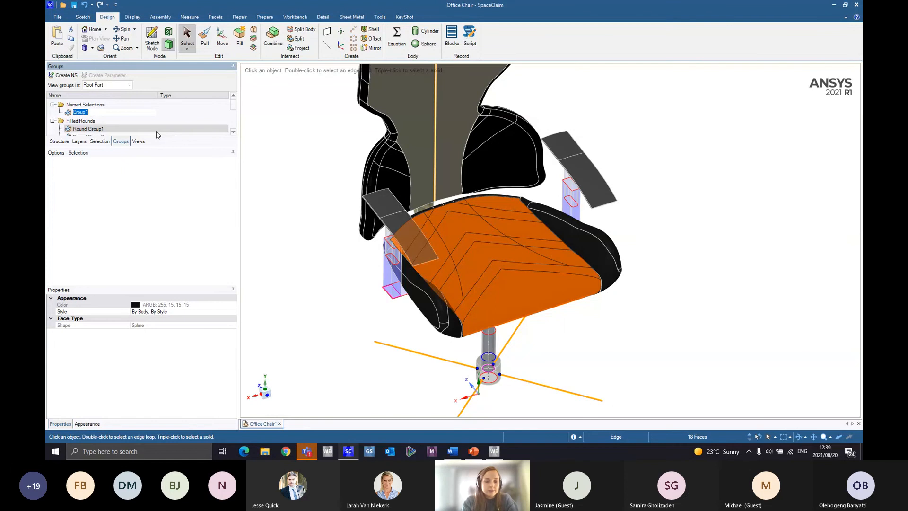
type("Remo")
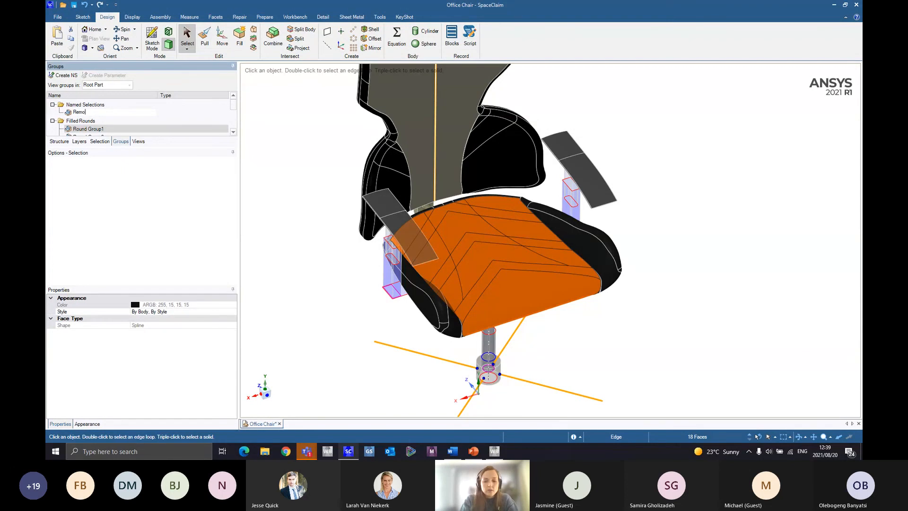
type("te Mass")
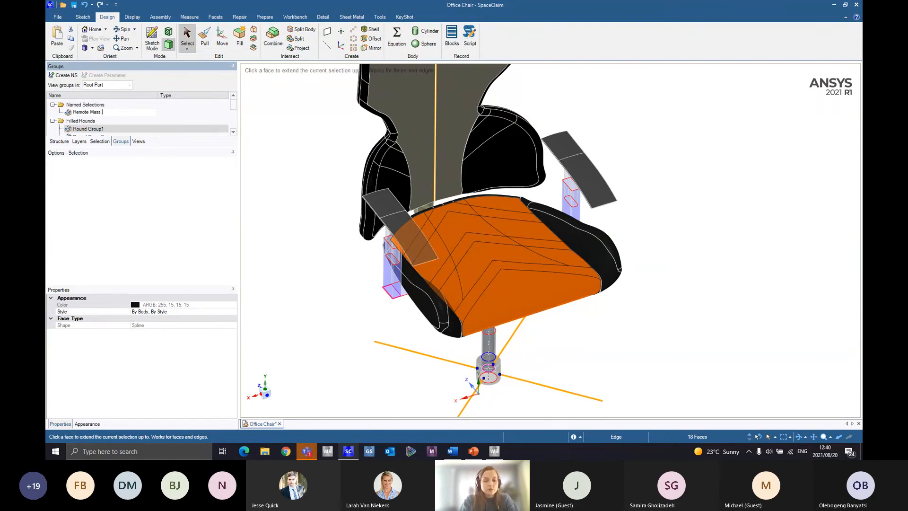
type(" Surfaces")
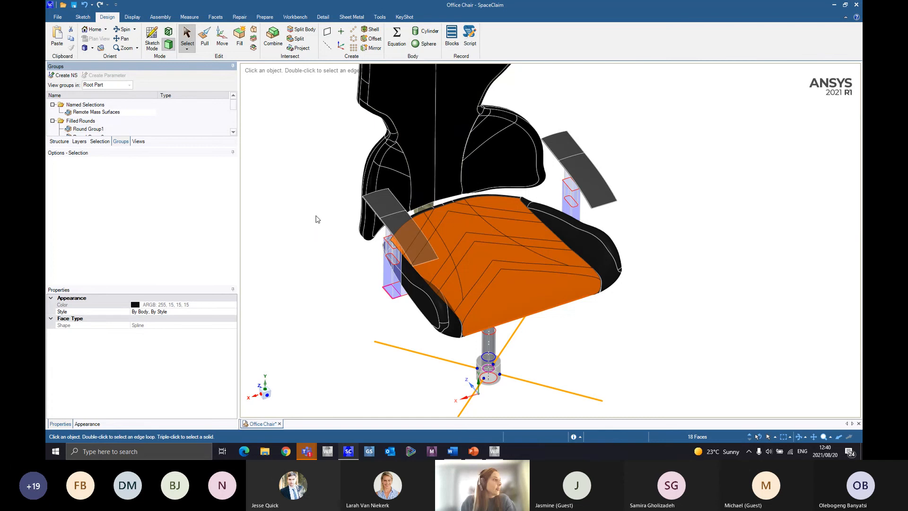
left_click(315, 217)
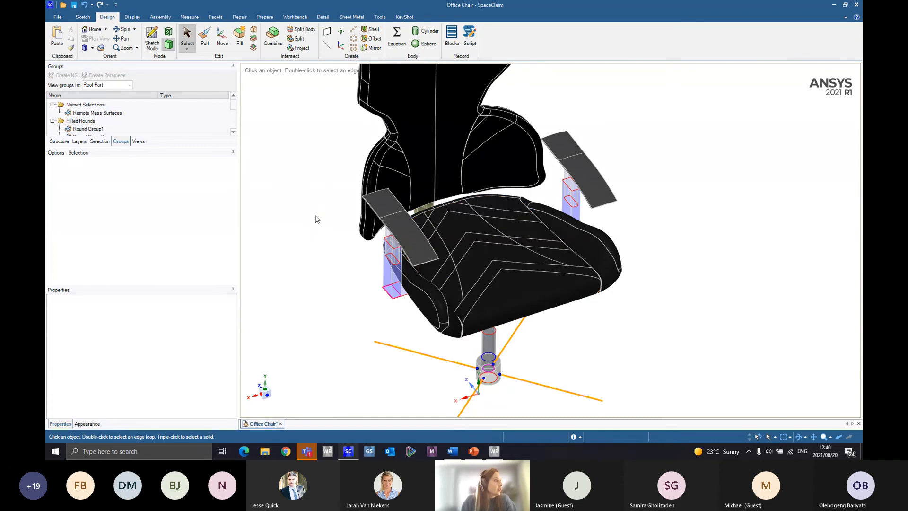
Check which seat faces the Remote Mass Surfaces group contains, and clear the selection
left_click(109, 114)
mouse_move(492, 289)
middle_mouse_down()
mouse_move(466, 261)
mouse_move(491, 292)
mouse_move(480, 284)
middle_mouse_up()
scroll(491, 292, "up", 4)
scroll(491, 292, "down", 6)
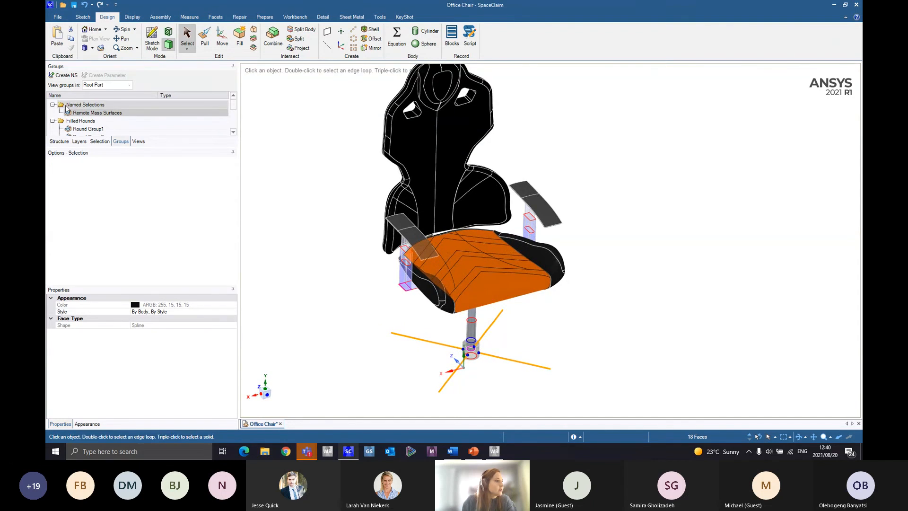
middle_click_drag(468, 260, 466, 238)
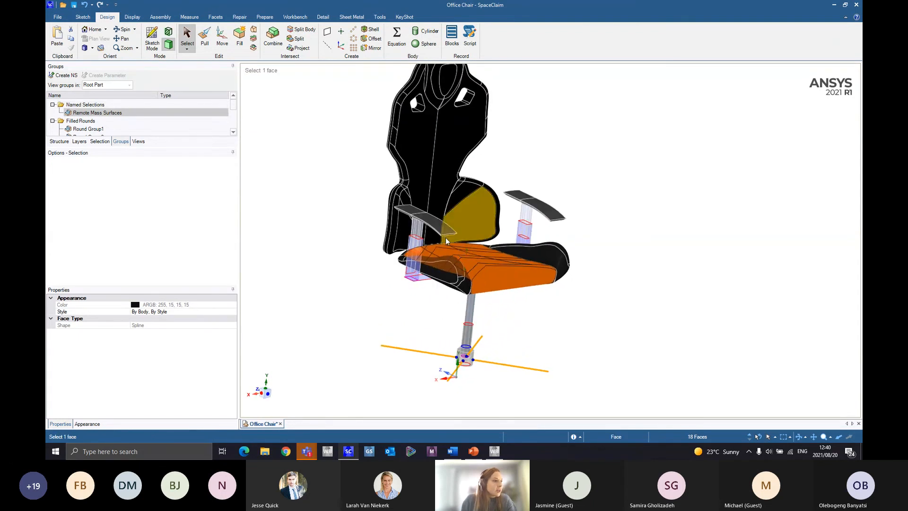
left_click(349, 269)
Examine the bolt holes in the support plate beneath the seat up close
middle_click_drag(496, 291, 510, 224)
scroll(497, 284, "up", 5)
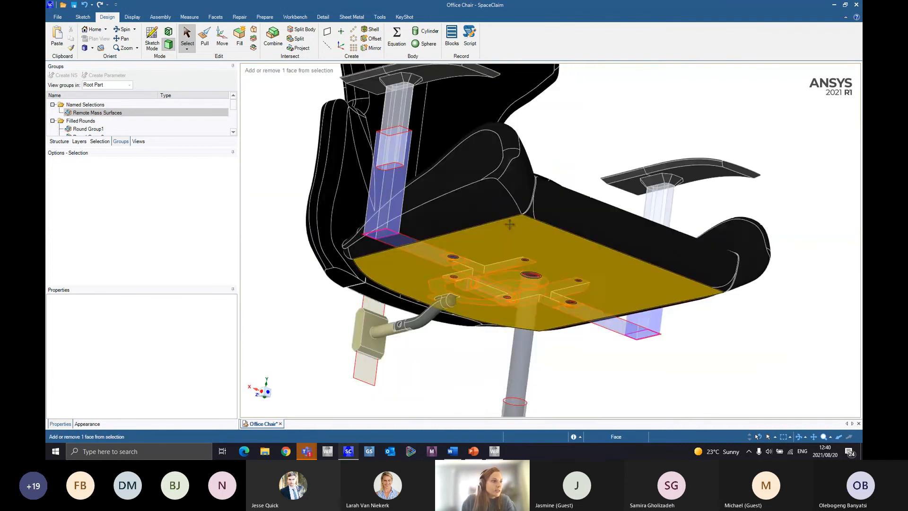
scroll(536, 256, "up", 6)
middle_click_drag(535, 251, 495, 230)
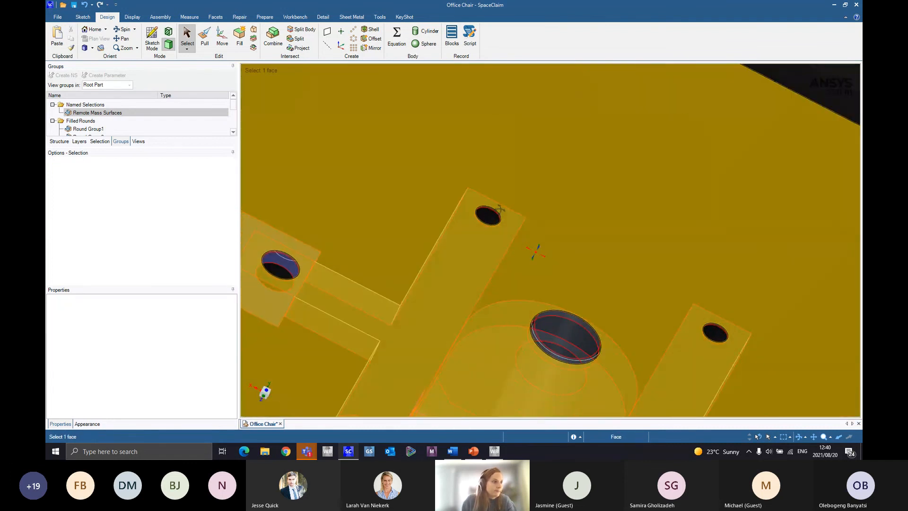
scroll(490, 226, "down", 6)
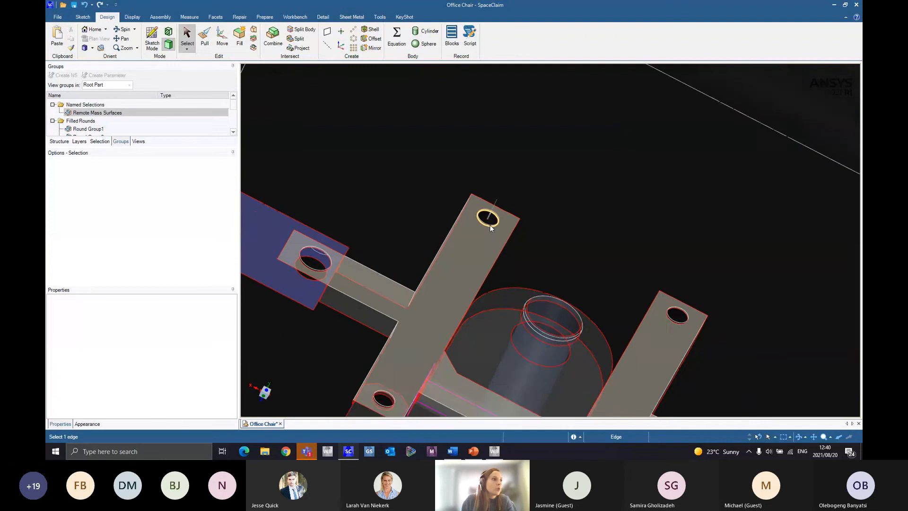
scroll(522, 249, "down", 2)
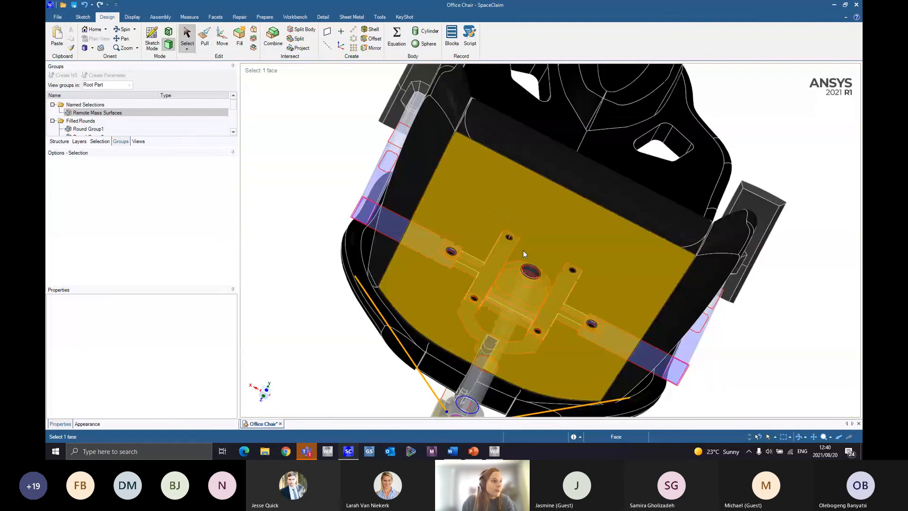
middle_click_drag(524, 251, 525, 262)
scroll(506, 165, "up", 5)
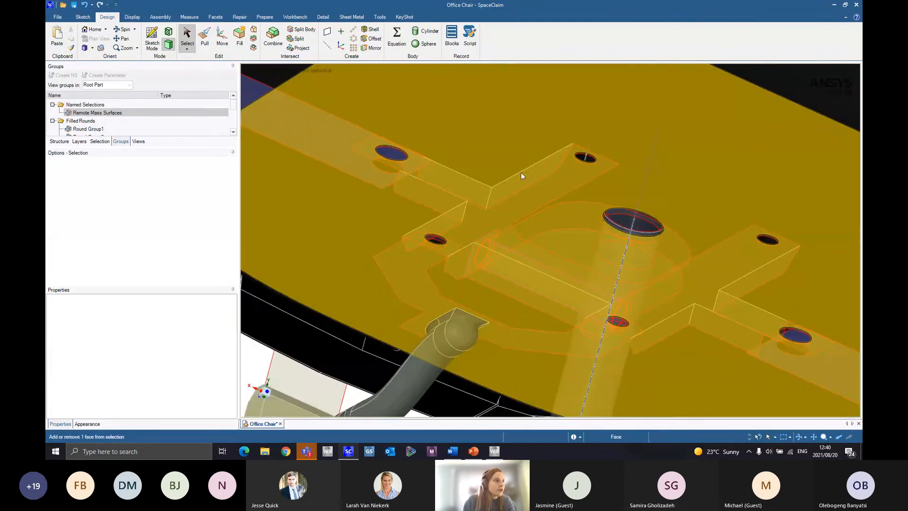
scroll(547, 221, "down", 5)
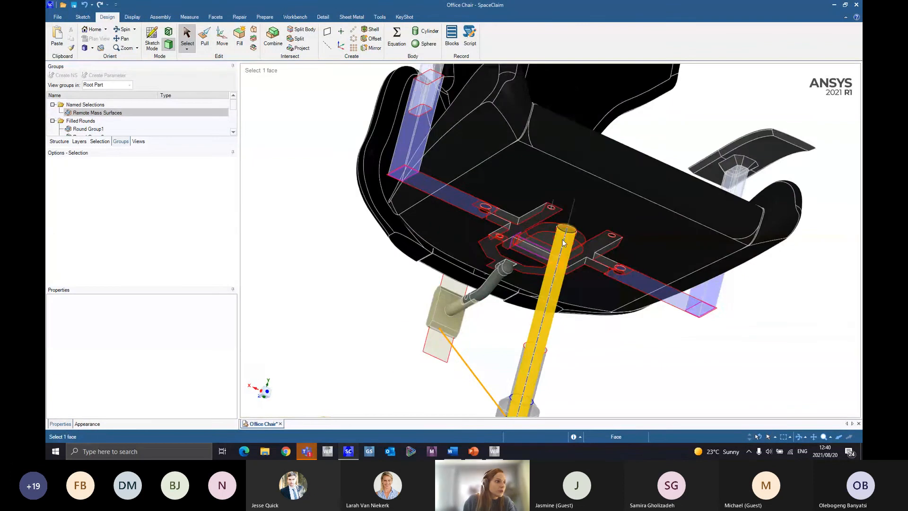
Examine how the support plate, armrest brackets and column meet the seat's underside from several angles
middle_click_drag(546, 221, 469, 150)
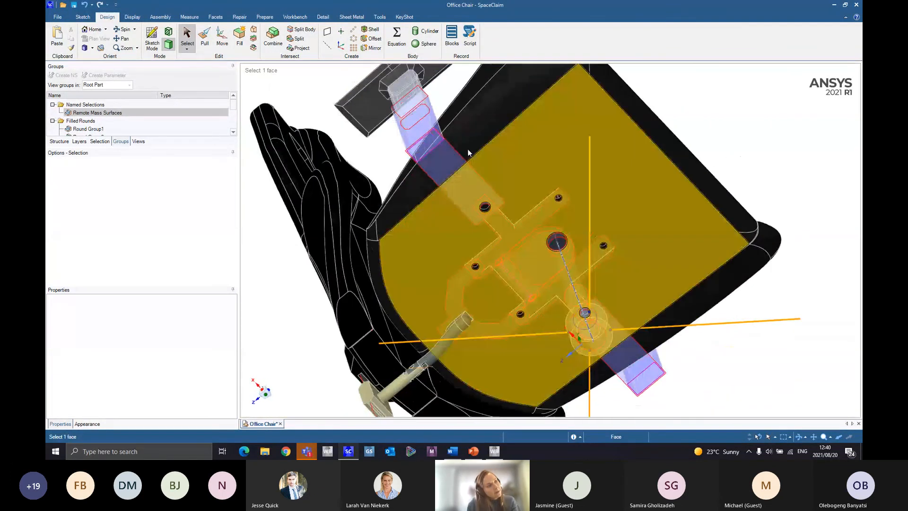
scroll(526, 257, "up", 5)
middle_click_drag(531, 271, 499, 255)
middle_click_drag(609, 306, 609, 303)
scroll(607, 337, "down", 2)
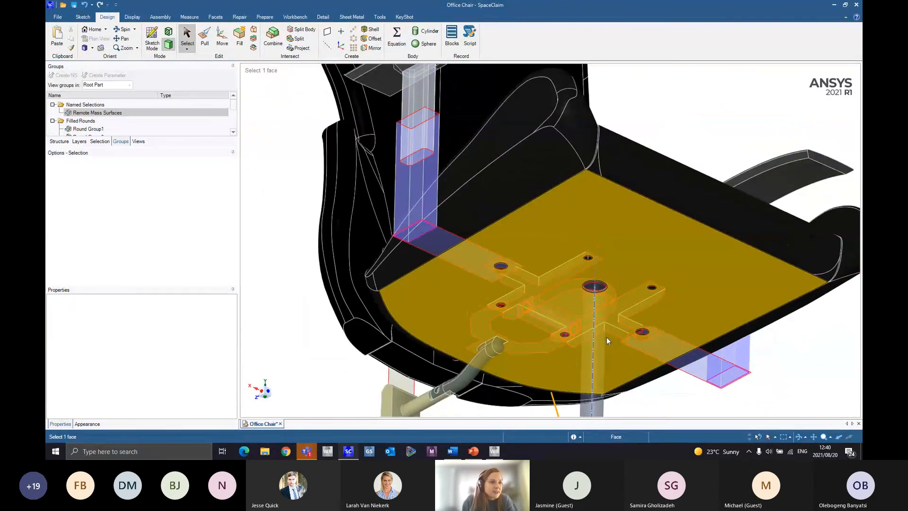
scroll(606, 337, "down", 3)
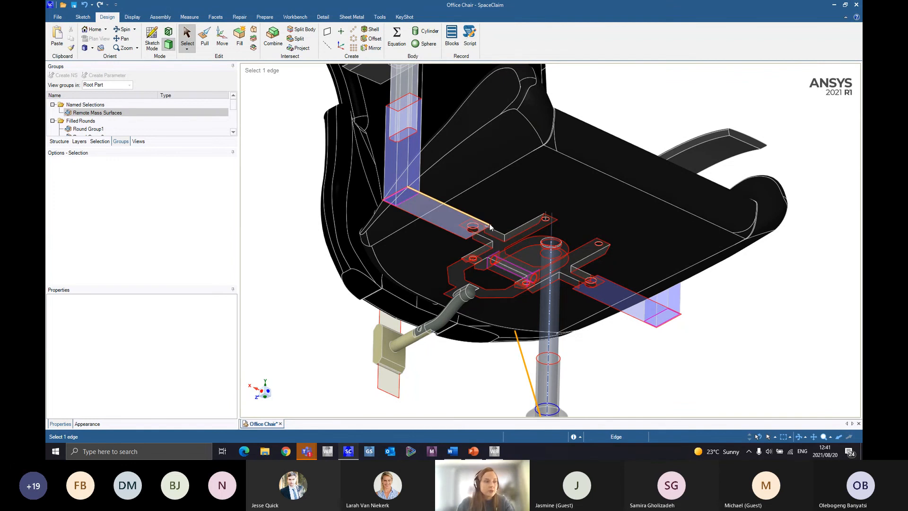
scroll(491, 227, "up", 8)
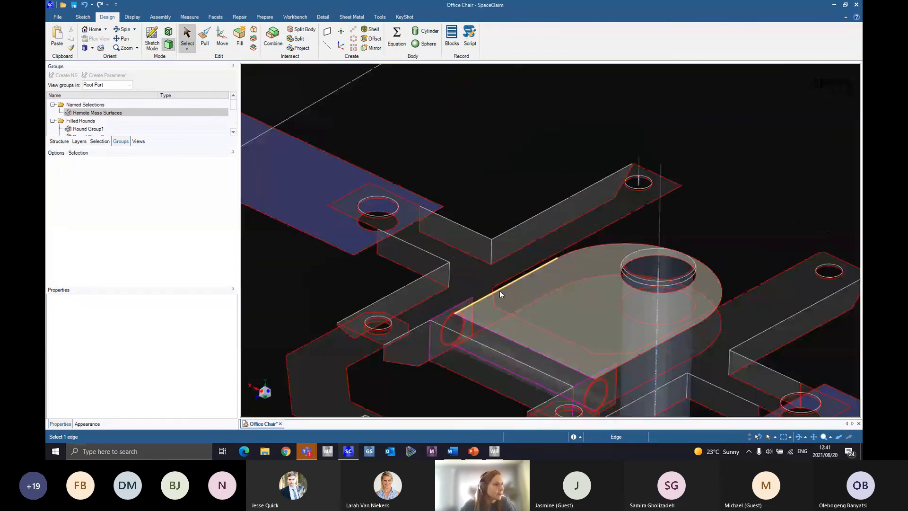
scroll(498, 290, "down", 8)
middle_click_drag(497, 290, 450, 281)
scroll(450, 281, "up", 3)
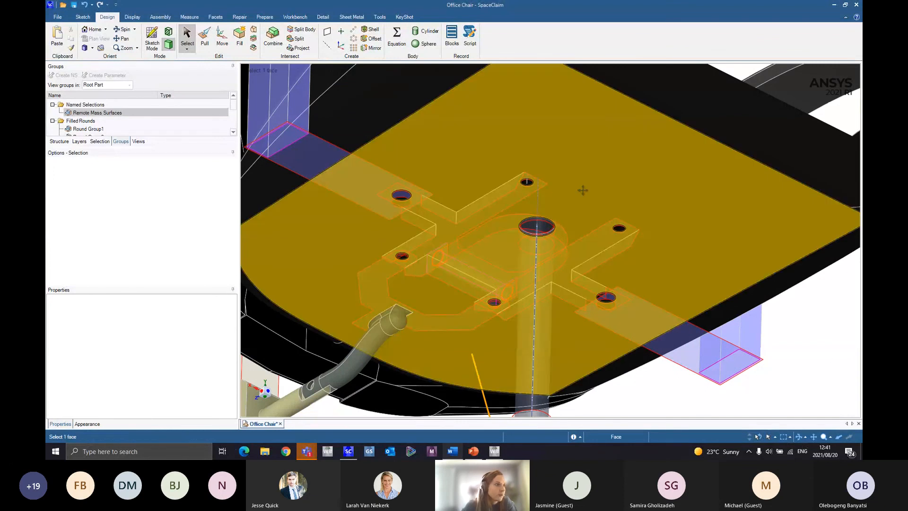
middle_click_drag(583, 190, 656, 130, "shift")
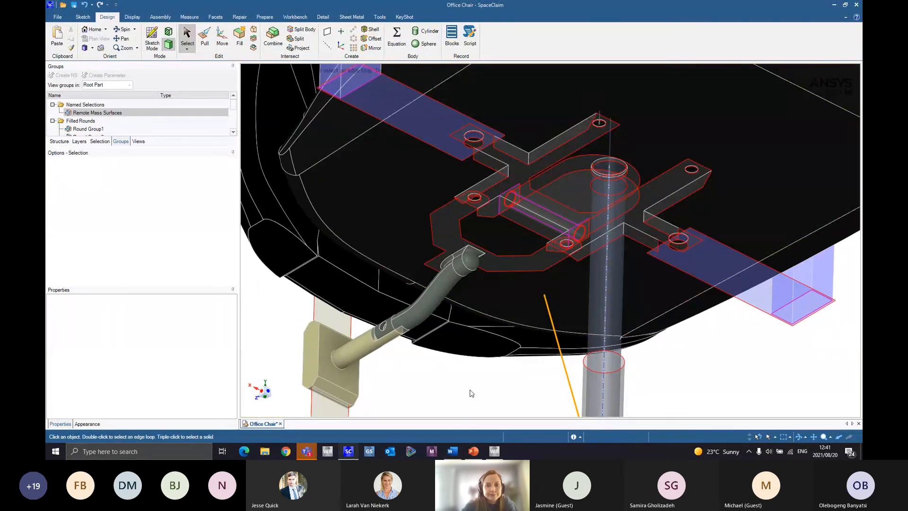
middle_click_drag(492, 229, 545, 244)
middle_click_drag(418, 209, 417, 197)
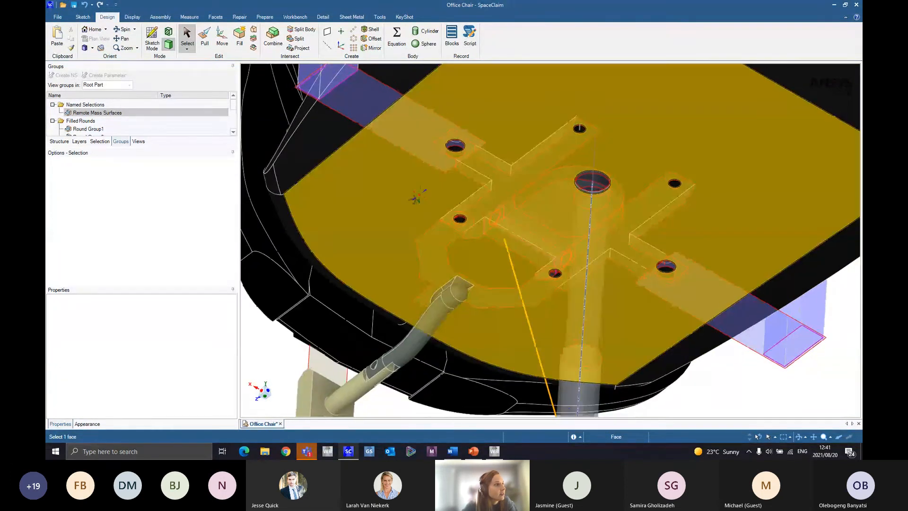
Examine the alignment and gap between the armrest bracket's bolt hole and the matching hole in the support plate
scroll(449, 141, "up", 6)
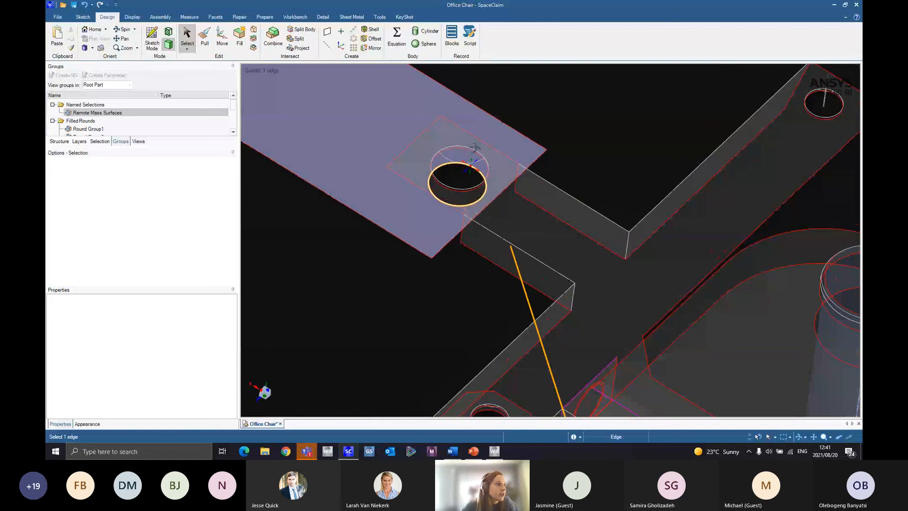
middle_click_drag(475, 147, 493, 249)
scroll(485, 182, "up", 3)
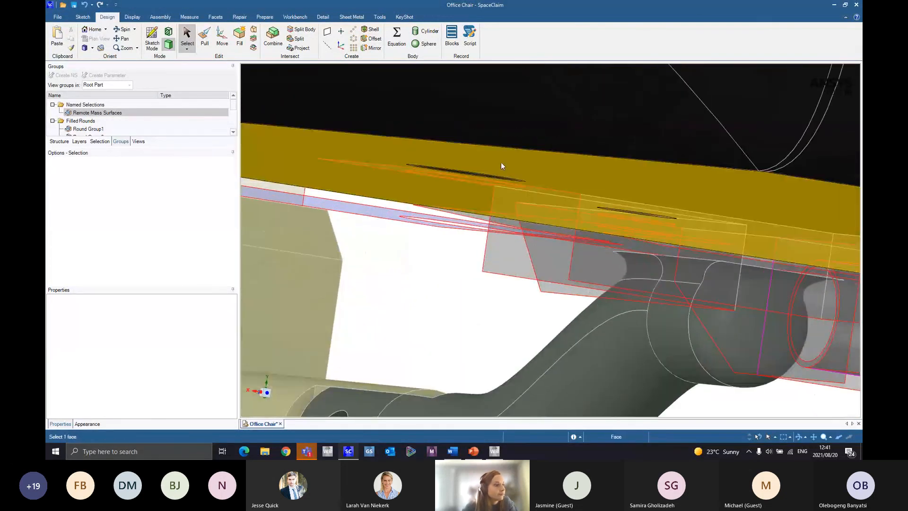
scroll(467, 277, "down", 2)
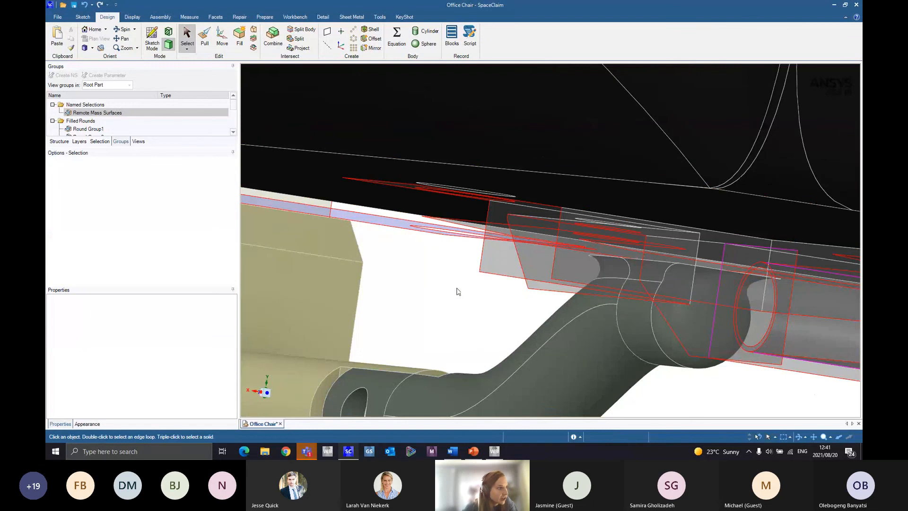
scroll(467, 265, "down", 2)
middle_click_drag(468, 263, 357, 335)
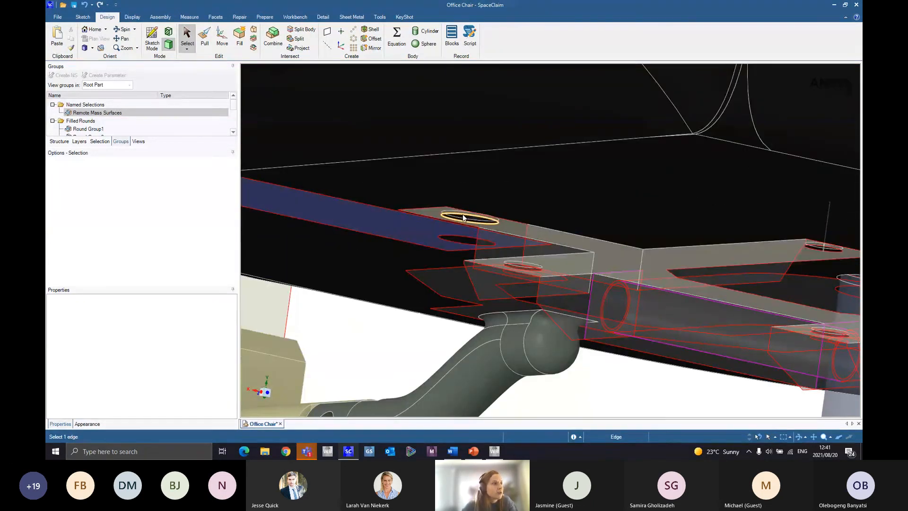
left_click(468, 248)
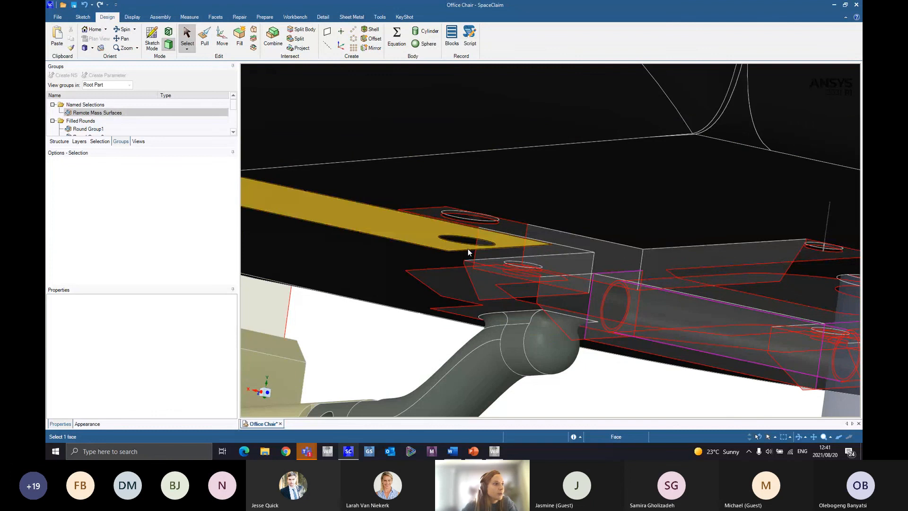
left_click(467, 244)
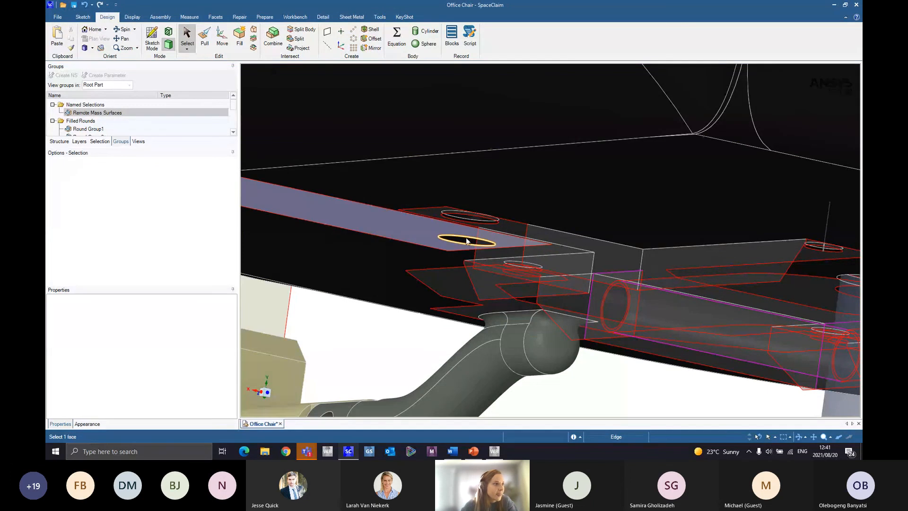
Try to select all matching bolt holes by searching for surface holes equal to or smaller than the armrest plate's hole edge
left_click(431, 233)
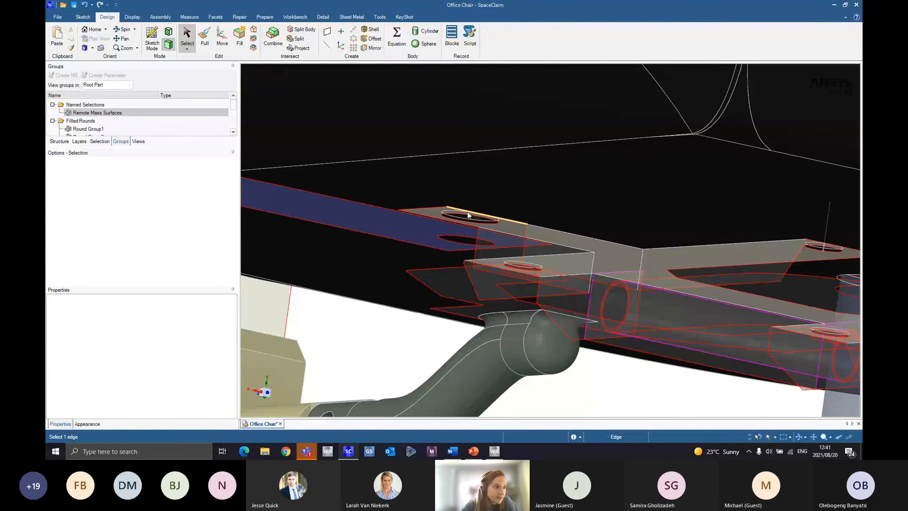
left_click(455, 243)
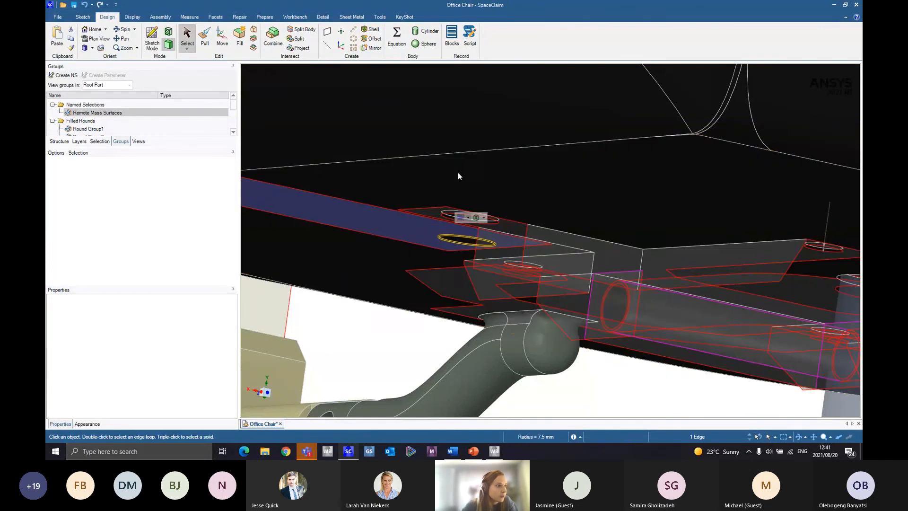
scroll(495, 294, "down", 1)
scroll(427, 325, "down", 2)
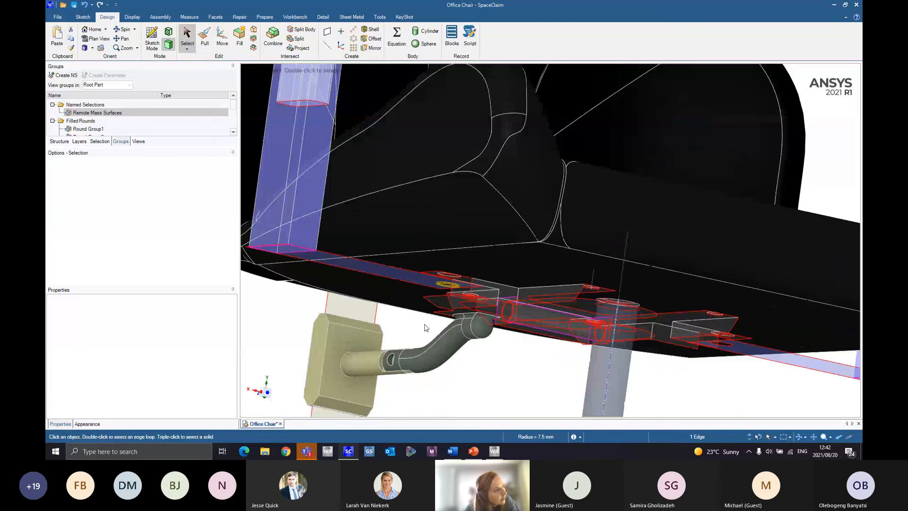
scroll(425, 325, "down", 1)
middle_click_drag(425, 325, 442, 192, "shift")
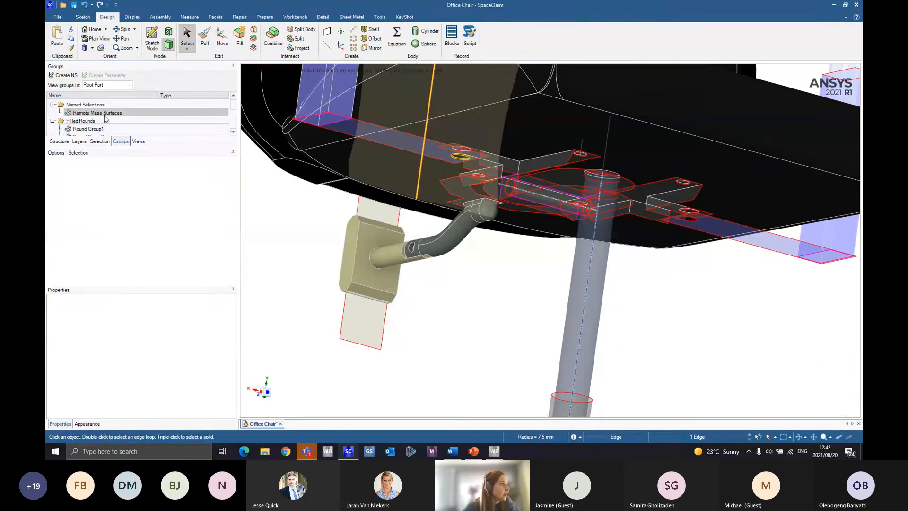
left_click(101, 141)
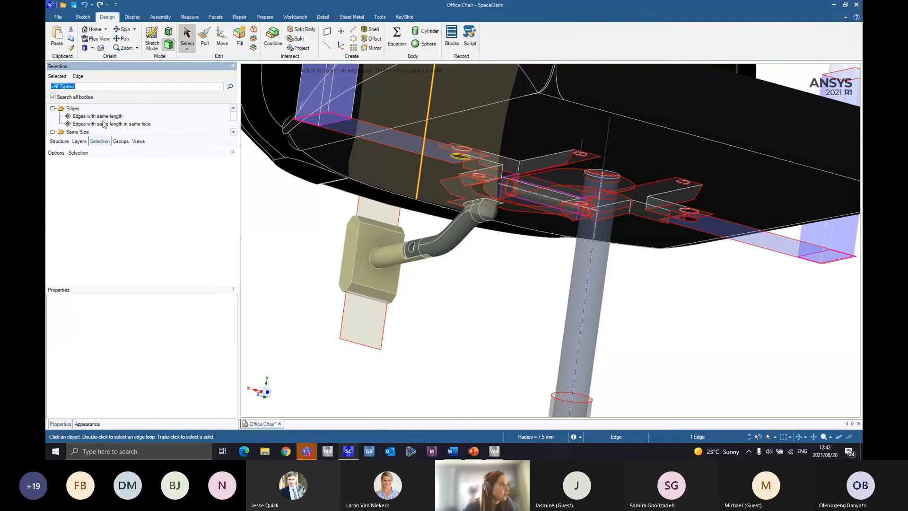
scroll(104, 125, "down", 1)
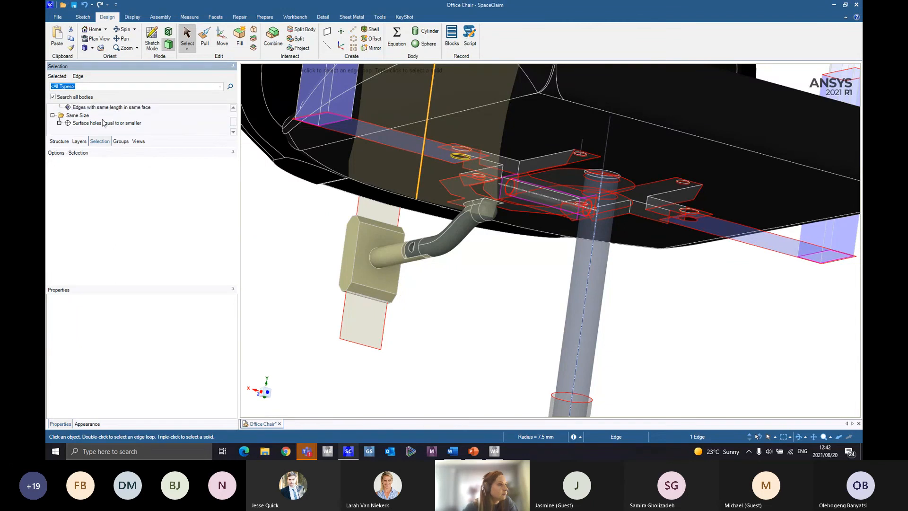
left_click(104, 124)
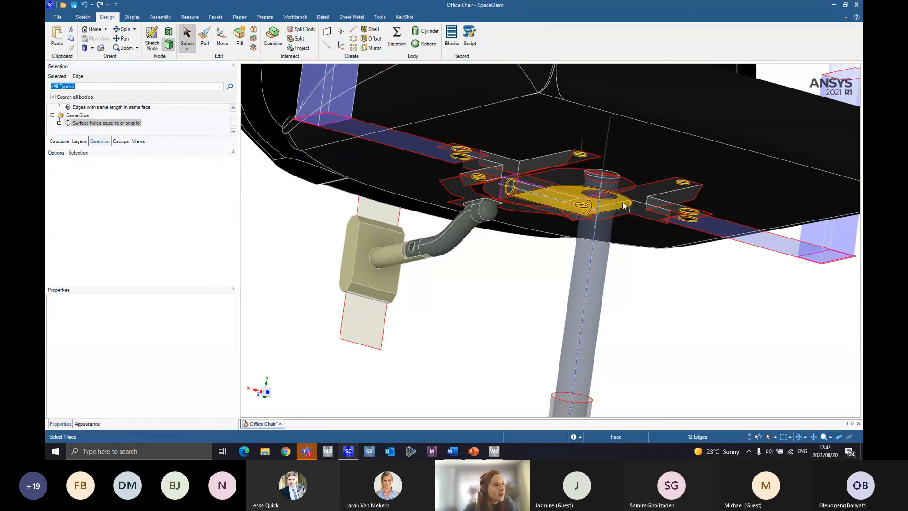
middle_click_drag(604, 203, 623, 202)
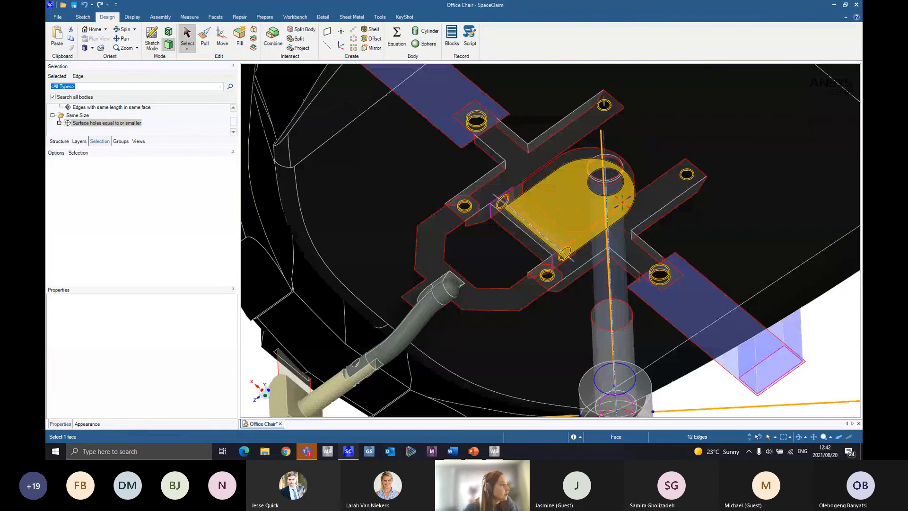
Try the same-length edge searches for the armrest plate's bolt hole, inspect the selected edges across the chair, and clear the selection
left_click(105, 116)
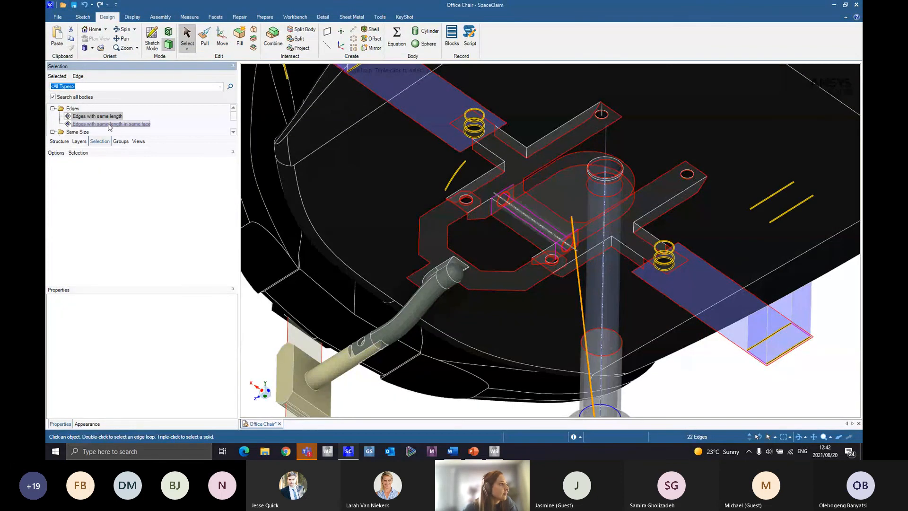
left_click(110, 124)
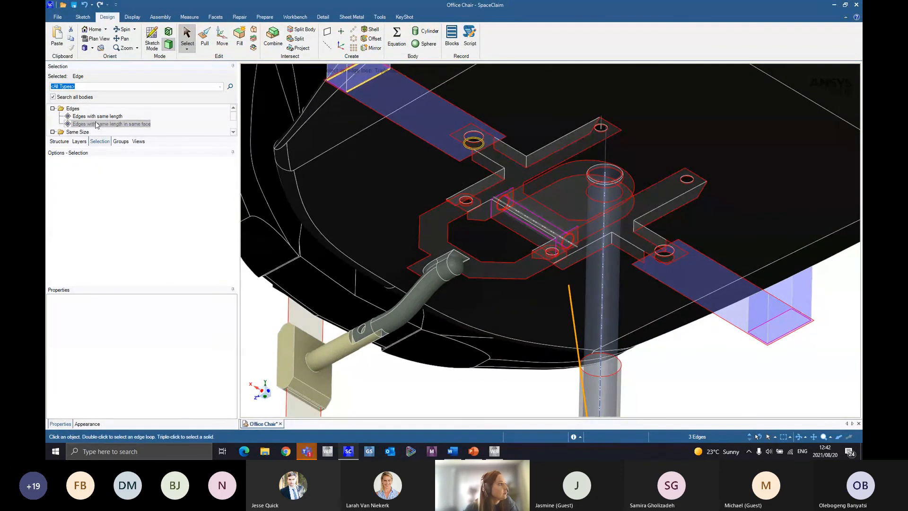
left_click(94, 118)
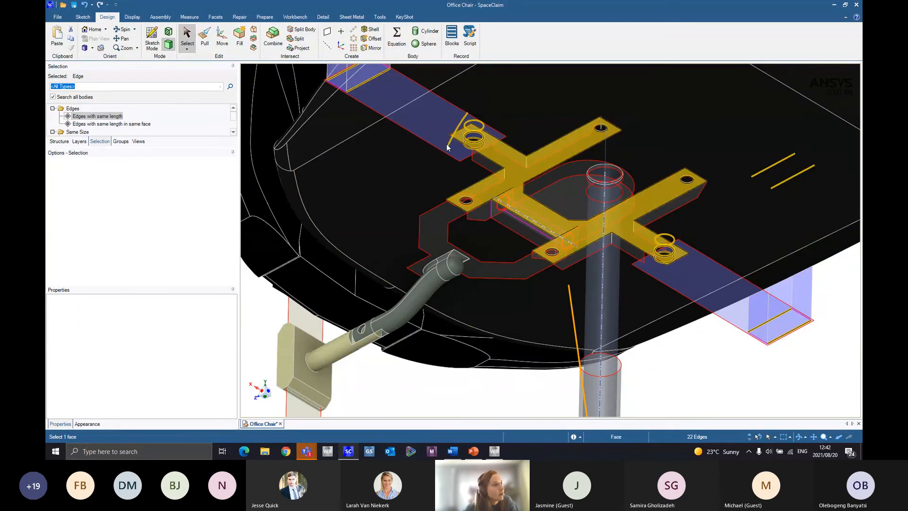
scroll(446, 144, "down", 10)
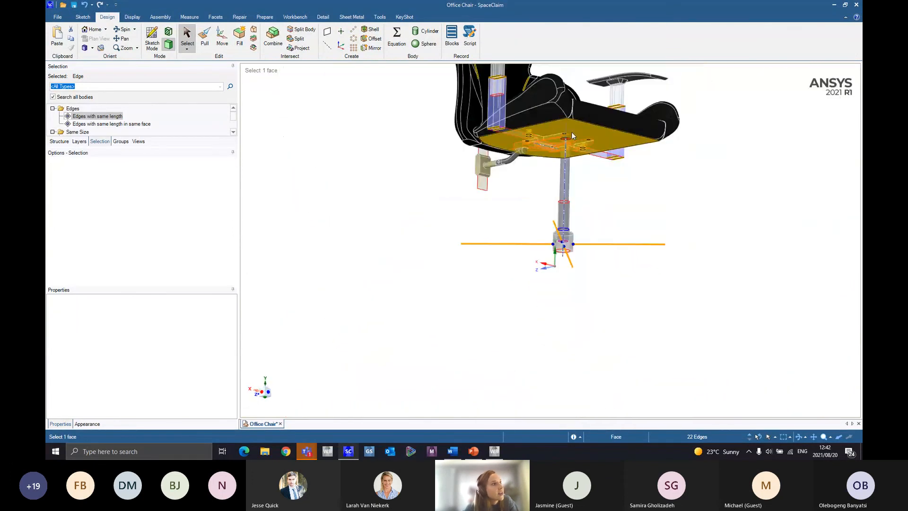
middle_click_drag(544, 196, 546, 175)
middle_click_drag(492, 142, 467, 156)
scroll(436, 135, "up", 10)
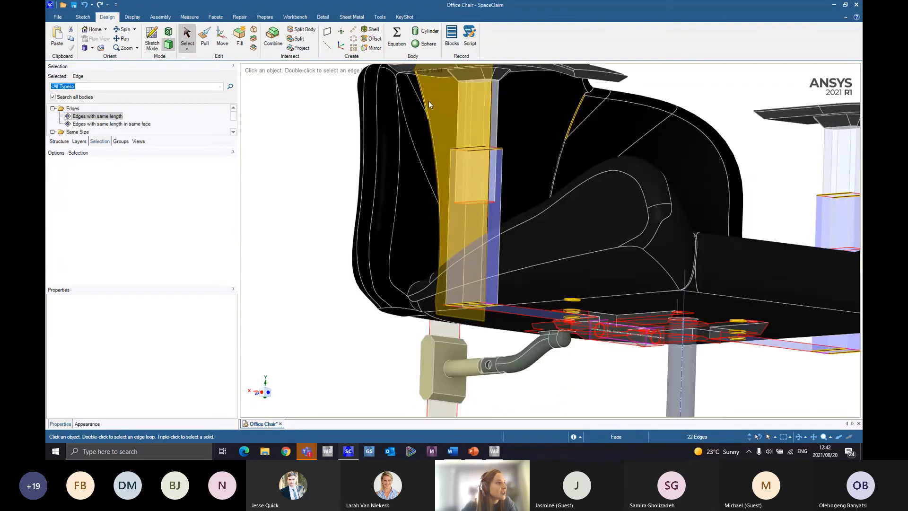
scroll(435, 135, "down", 10)
scroll(457, 214, "up", 10)
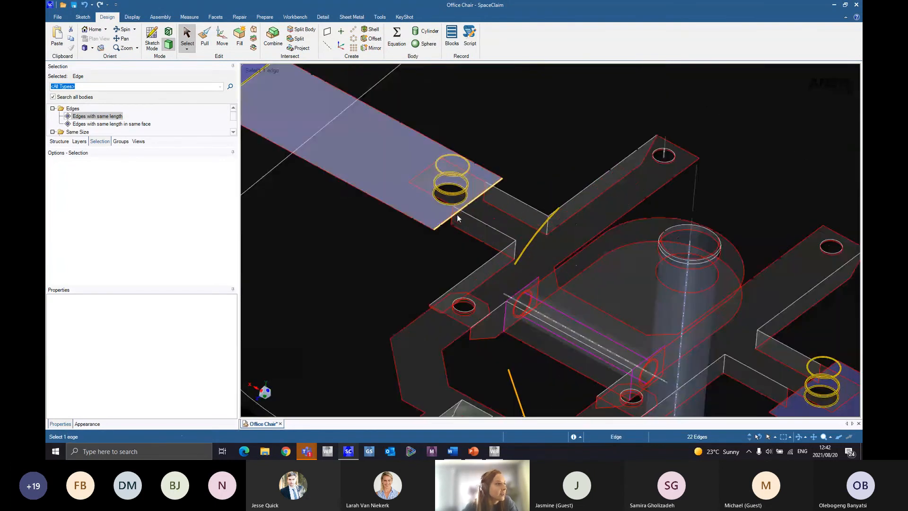
scroll(487, 266, "down", 6)
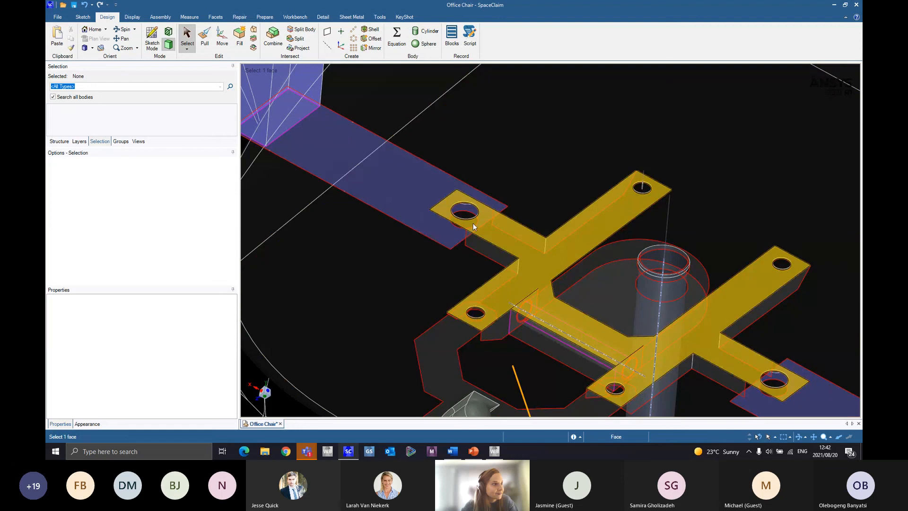
scroll(476, 224, "up", 5)
left_click(477, 225)
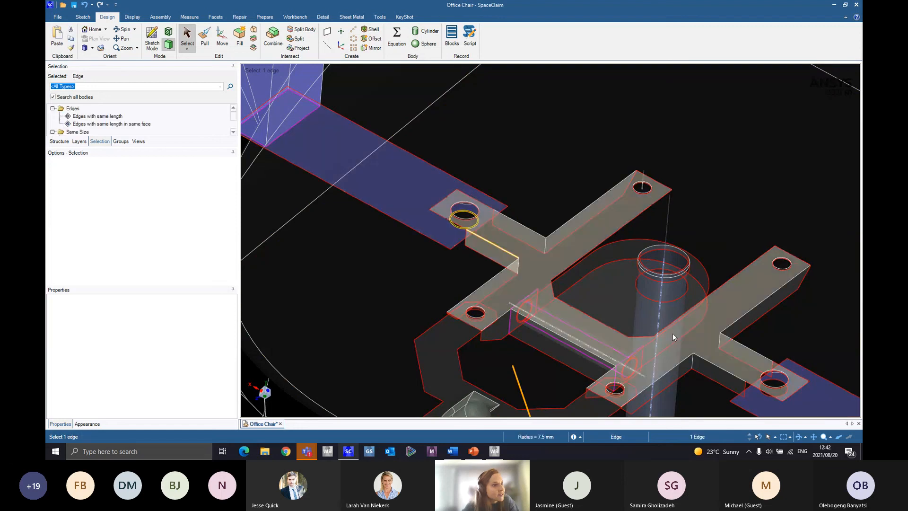
scroll(671, 320, "up", 3)
scroll(665, 304, "down", 3)
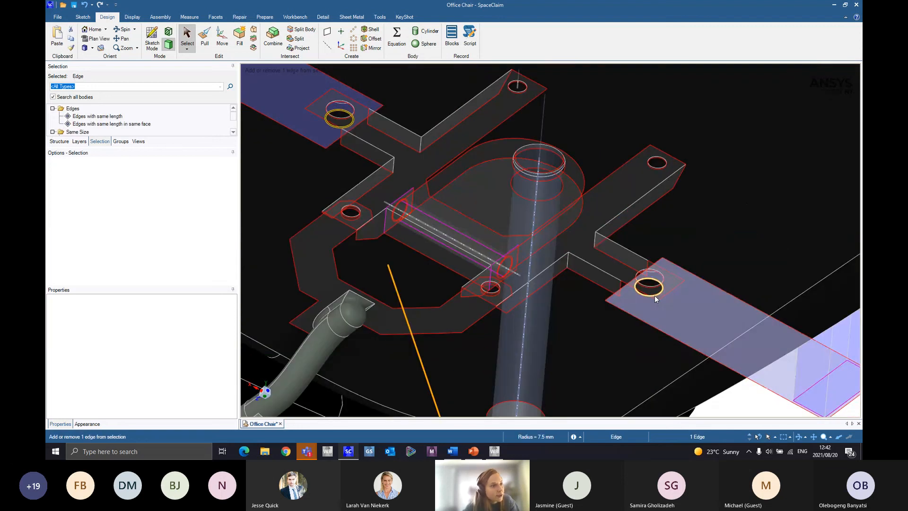
left_click(655, 295, "ctrl")
right_click(655, 295)
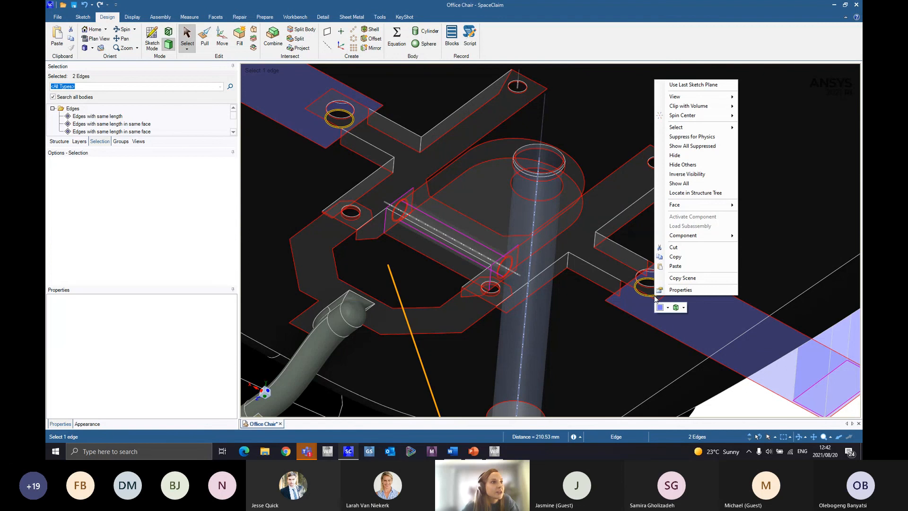
left_click(101, 153)
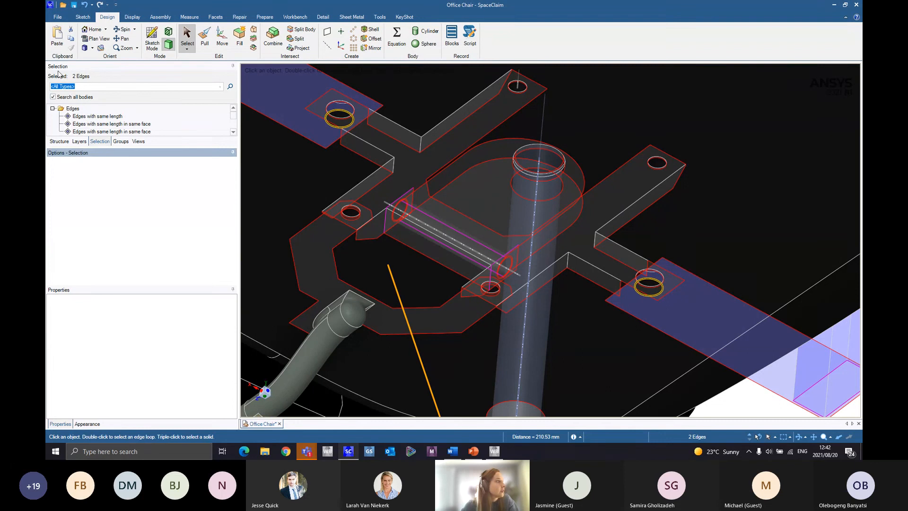
key("Escape")
Create a named selection called 15mm Arm Plates from the bolt hole edges in the two armrest plates
left_click(347, 126)
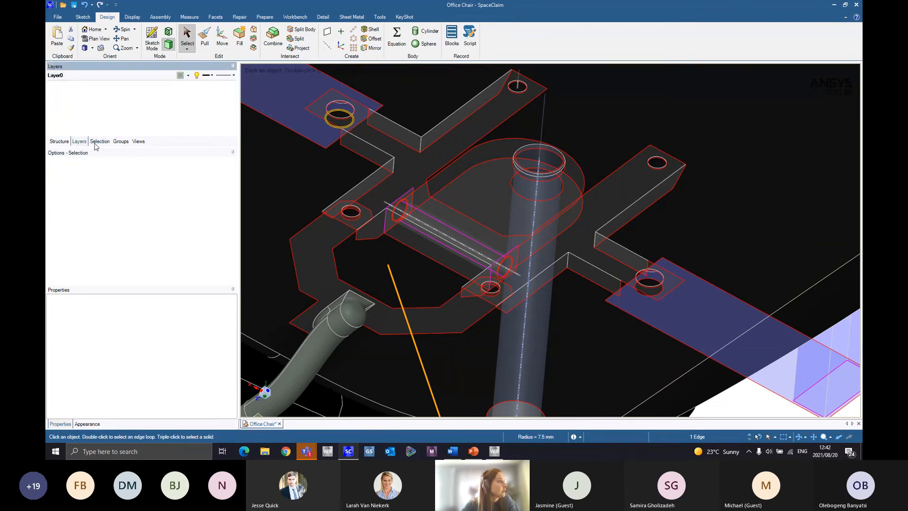
left_click(120, 142)
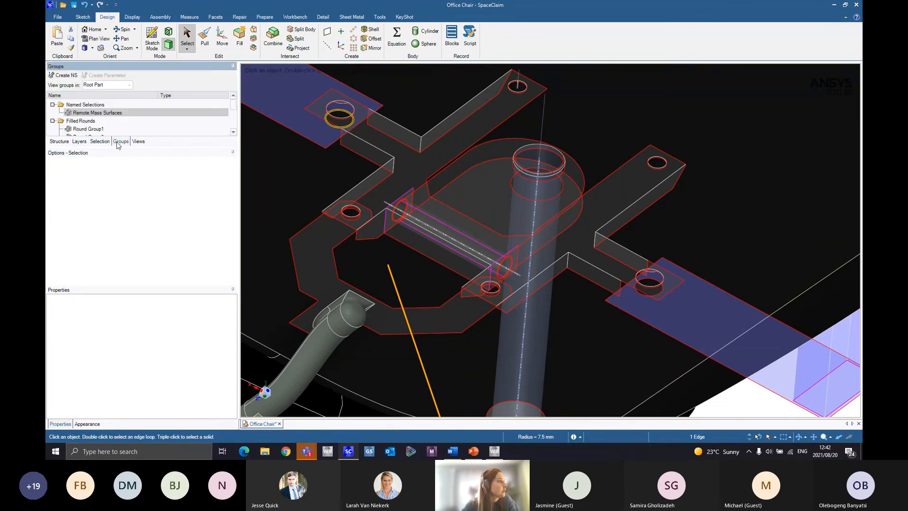
left_click(660, 293, "ctrl")
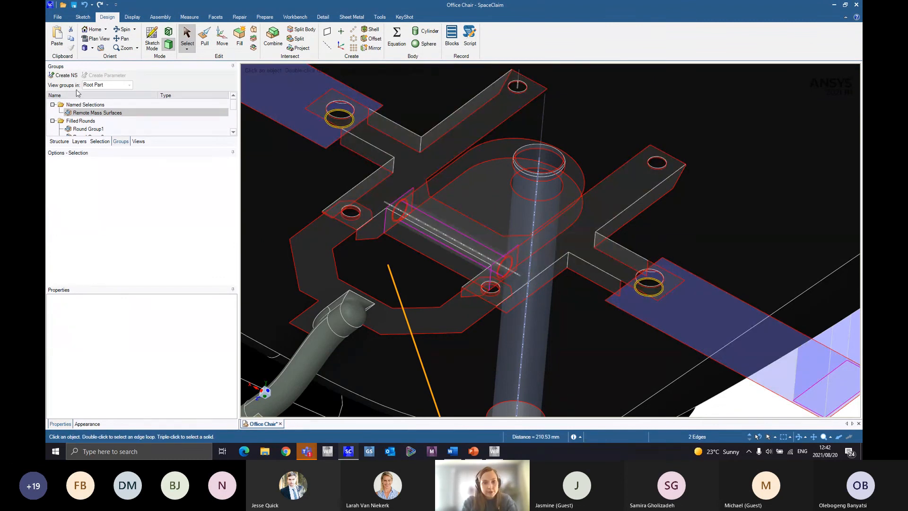
key("ctrl+g")
type("1")
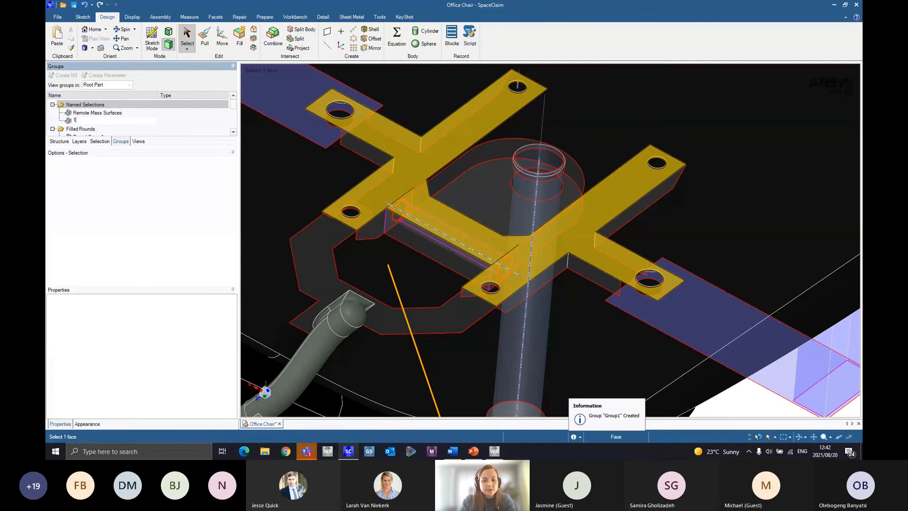
type("5mm")
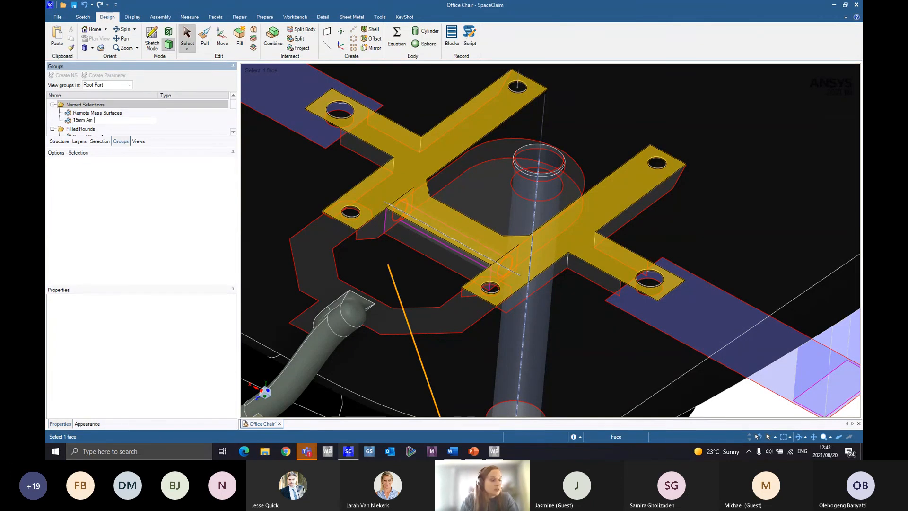
type(" Am")
key("BackSpace")
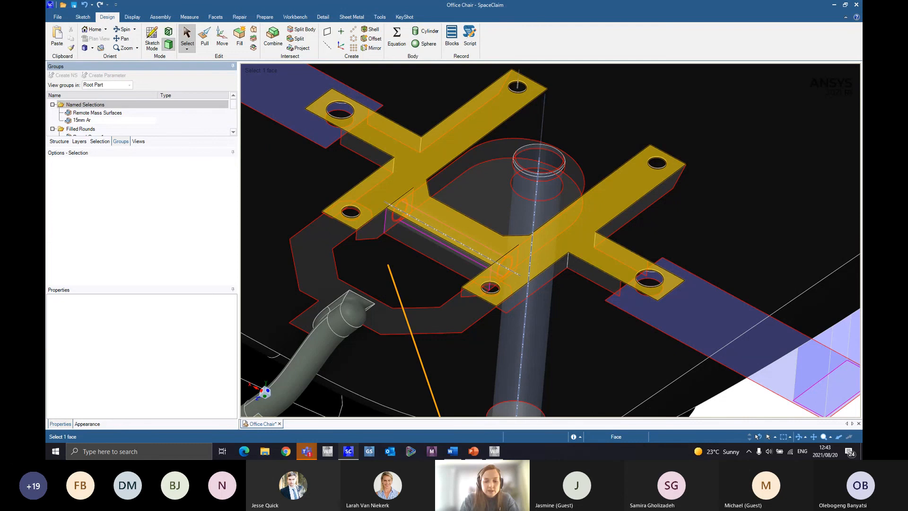
type("Plates")
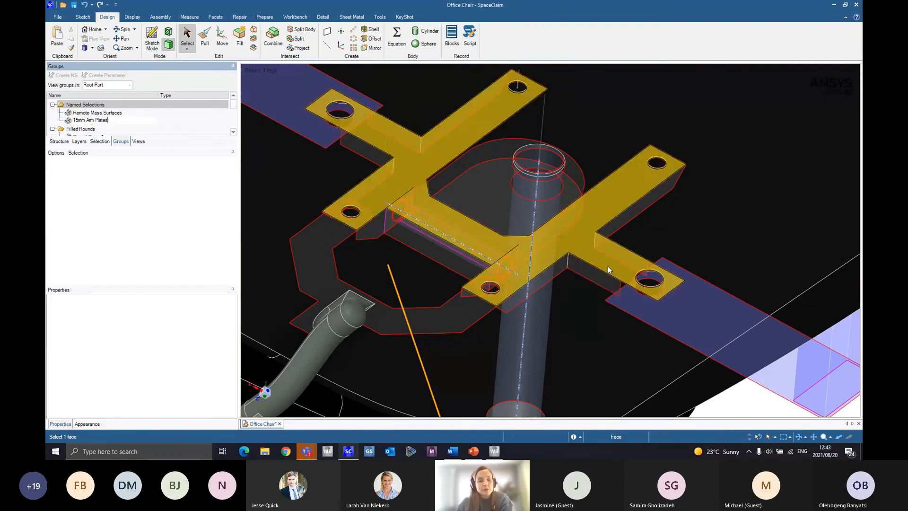
scroll(600, 300, "down", 3)
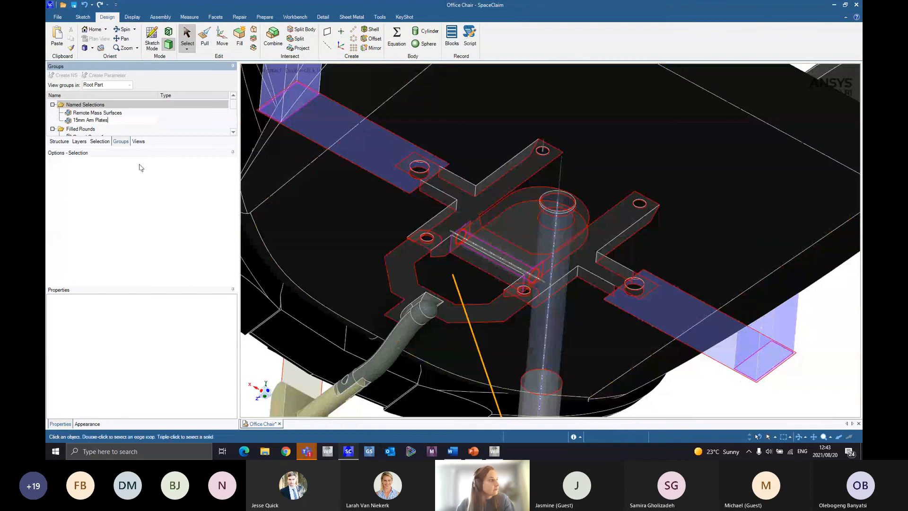
left_click(133, 173)
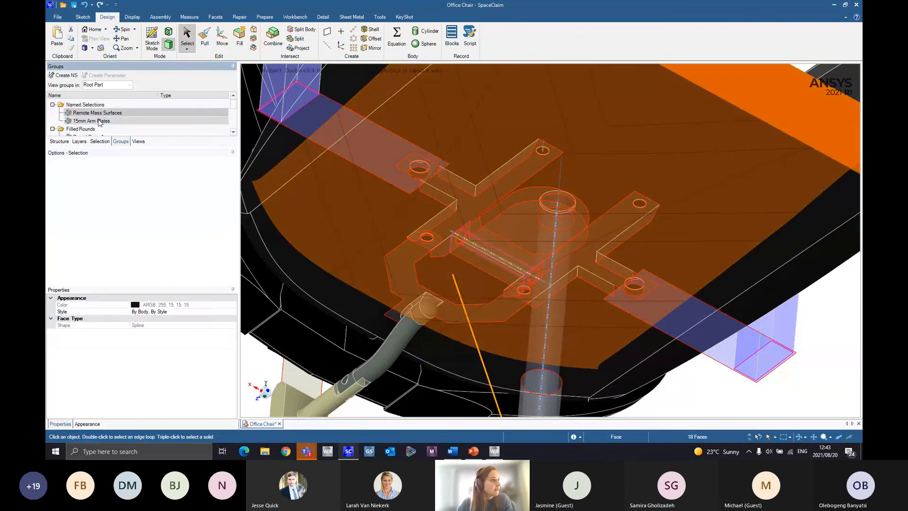
Check which edges the 15mm Arm Plates named selection contains, and clear the selection
left_click(99, 121)
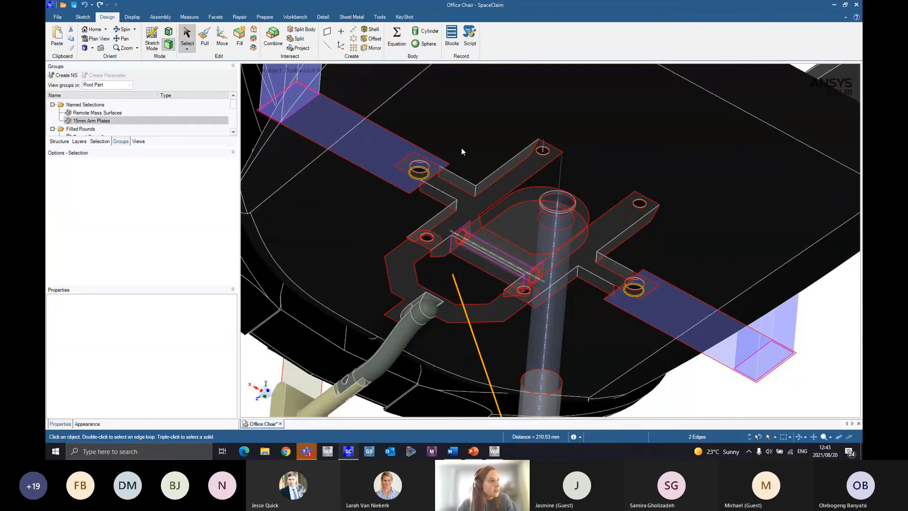
scroll(441, 176, "down", 2)
middle_click_drag(462, 147, 453, 211)
key("Escape")
Create a named selection called 15mm Base Plate from the two bolt hole edges in the base plate above the armrest plates
scroll(447, 189, "up", 5)
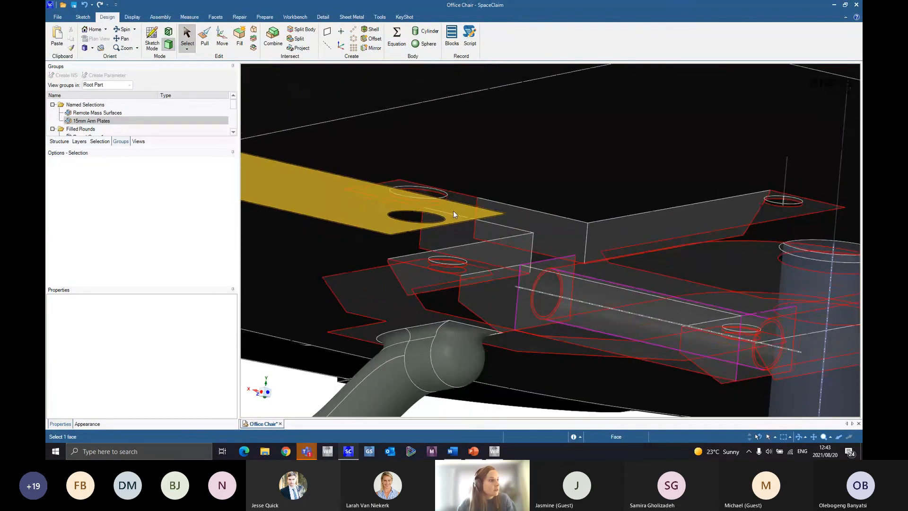
left_click(444, 200)
scroll(444, 199, "down", 4)
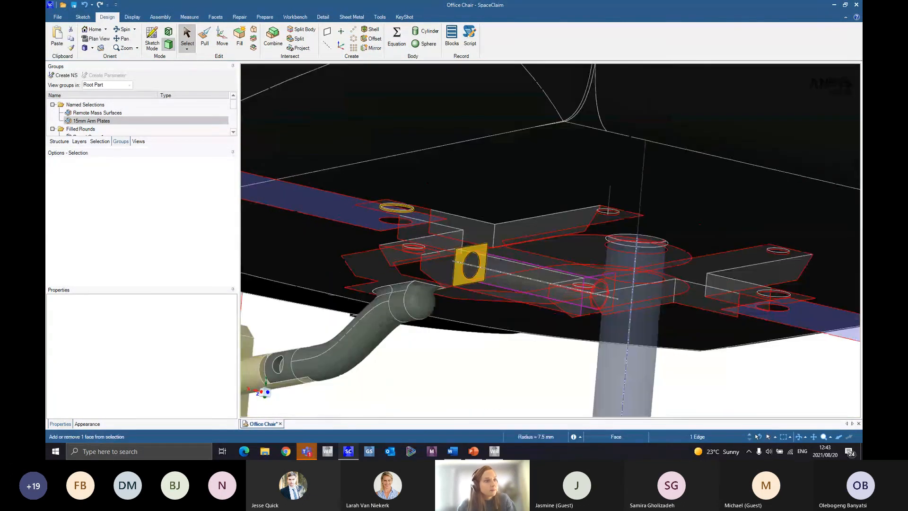
scroll(644, 287, "up", 5)
middle_click_drag(713, 273, 692, 277)
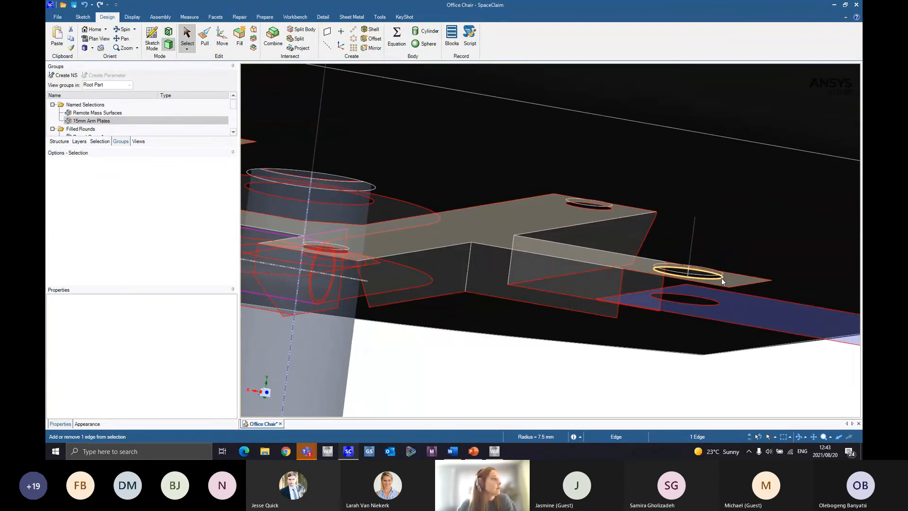
left_click(63, 75)
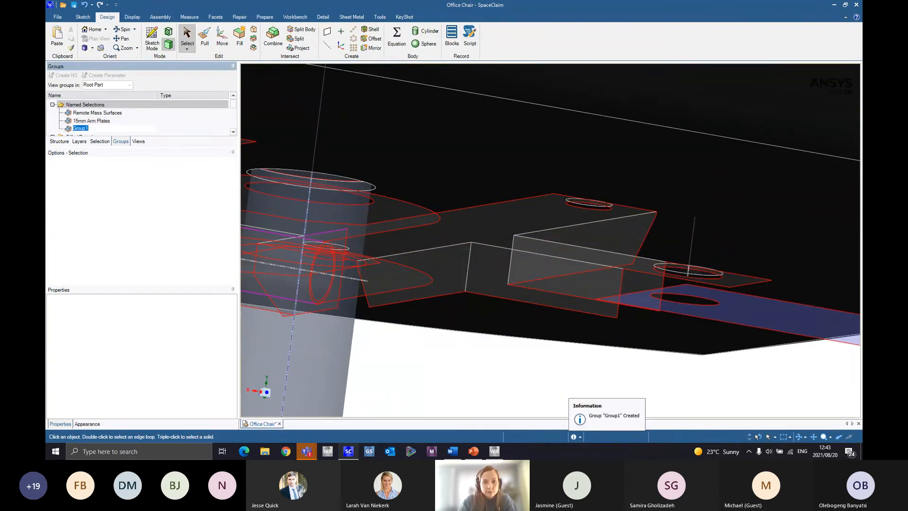
type("15")
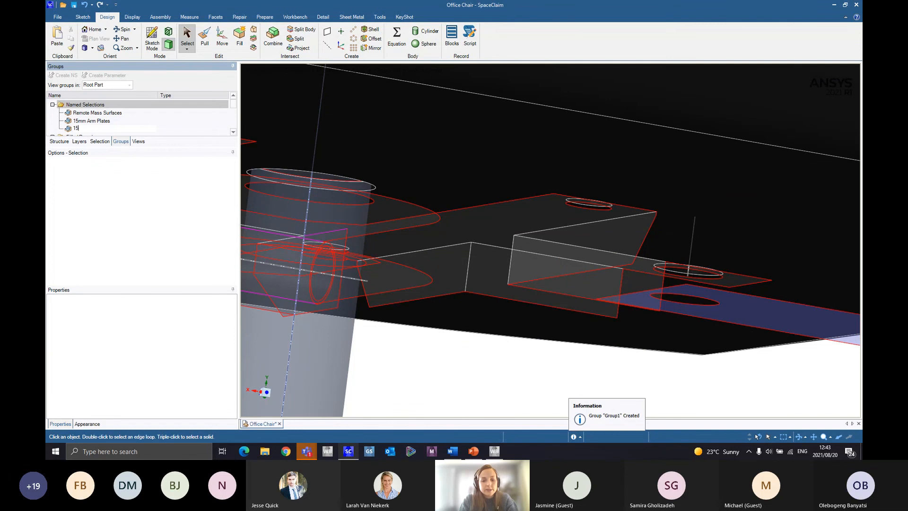
type("mm Ba")
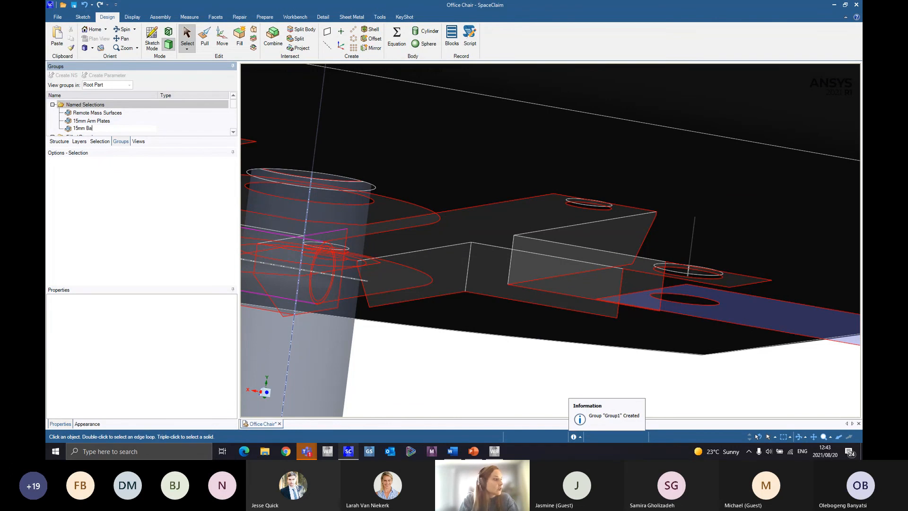
type("se Plate")
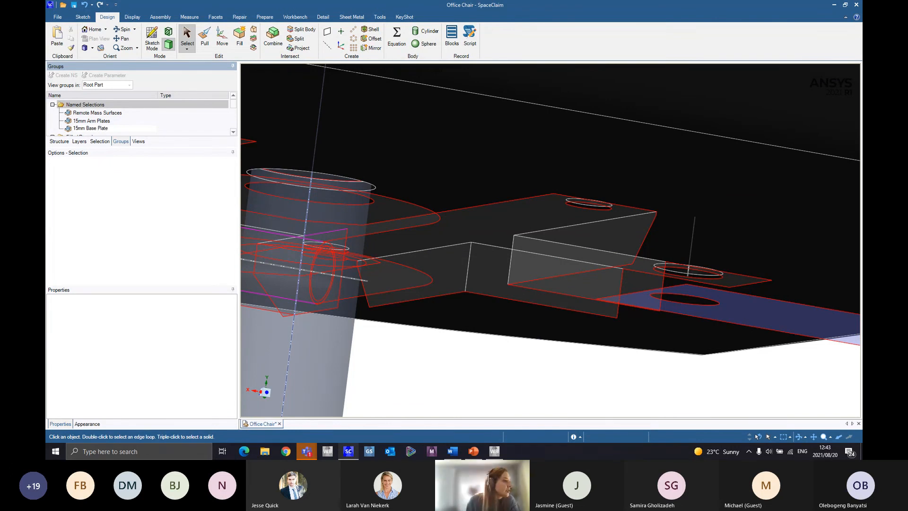
left_click(563, 391)
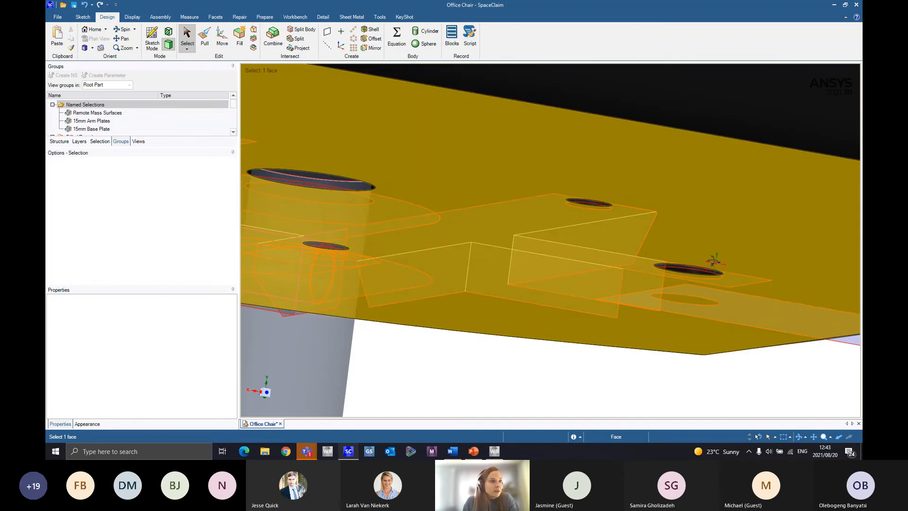
Hide the two armrest plates and the base plate's top face body to expose the underside of the seat
middle_click_drag(714, 262, 731, 286)
scroll(635, 266, "down", 1)
scroll(635, 270, "down", 3)
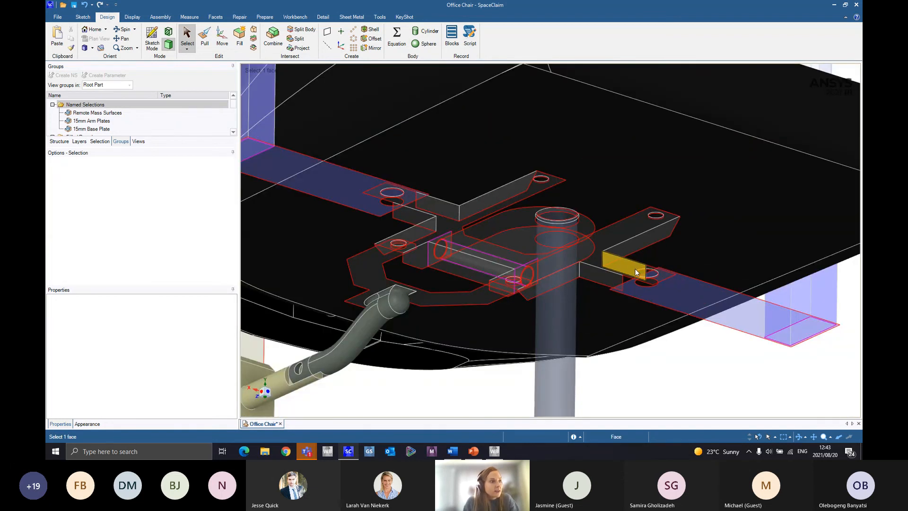
left_click(369, 190)
left_click(689, 296, "ctrl")
right_click(690, 296)
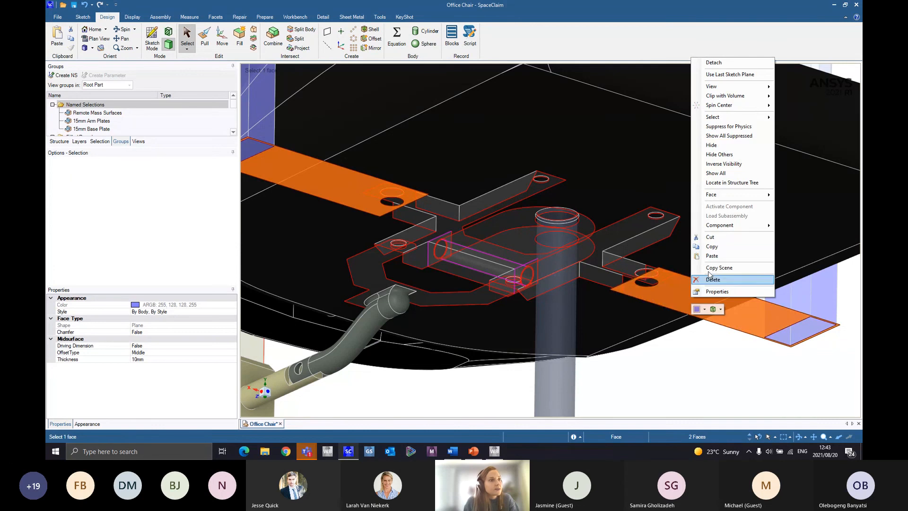
left_click(711, 145)
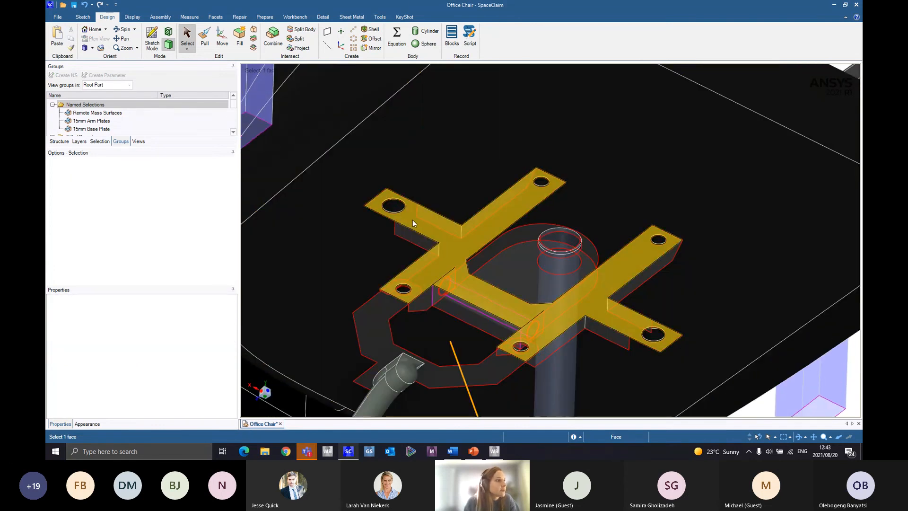
right_click(412, 219)
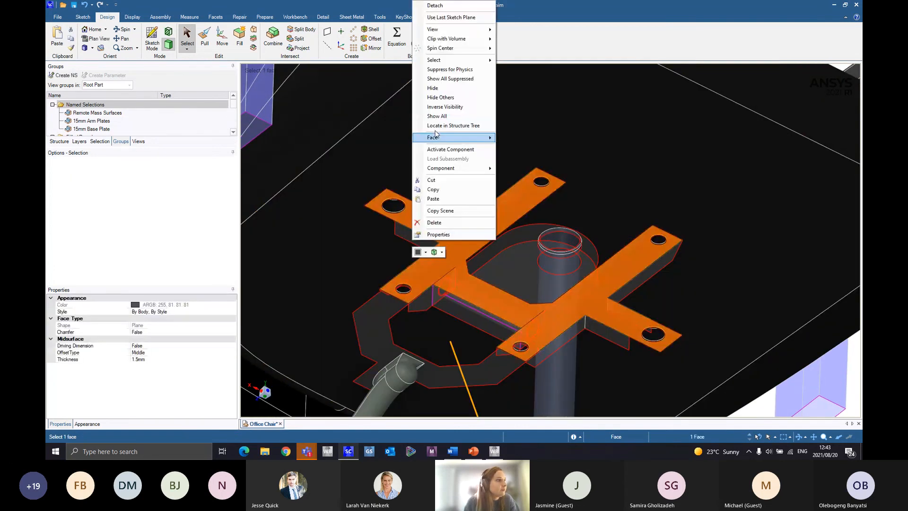
left_click(432, 88)
Try the same-length edge searches for the inner edge of one larger seat bolt hole, and clear the selection
scroll(686, 147, "down", 4)
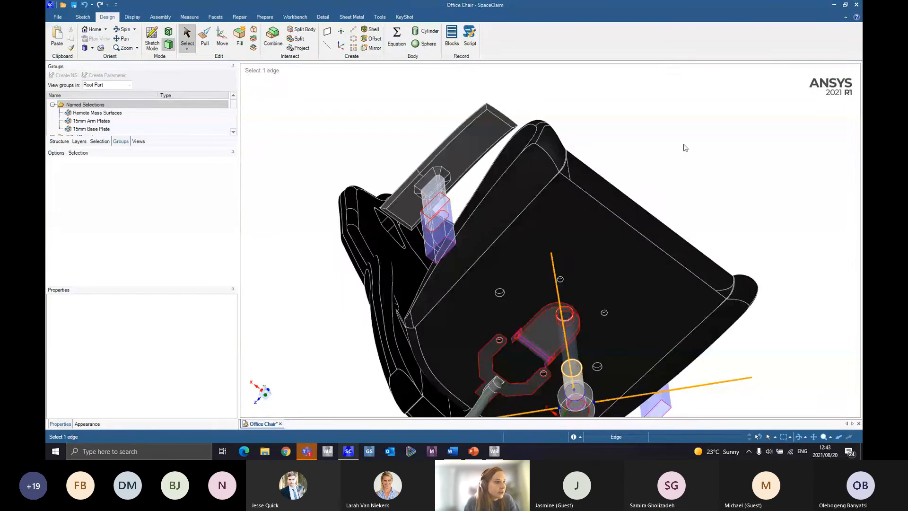
middle_click_drag(623, 318, 536, 194, "ctrl")
scroll(507, 172, "up", 5)
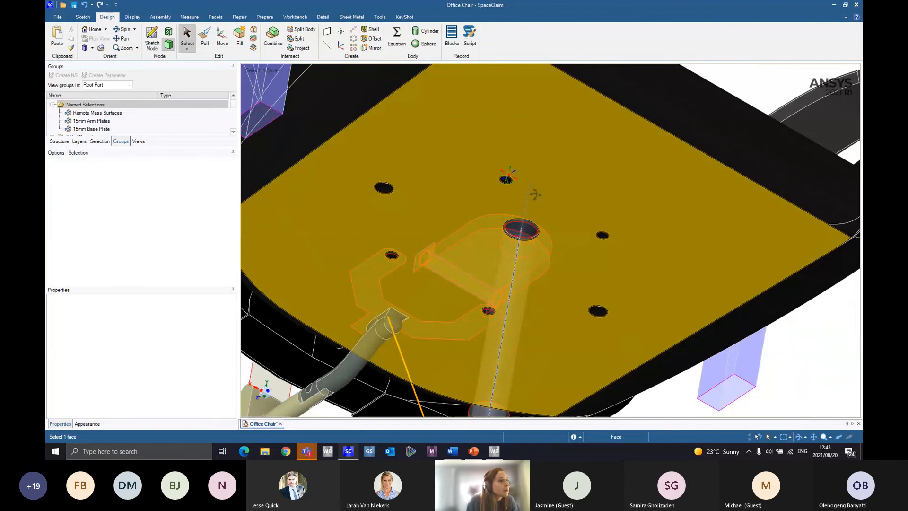
scroll(407, 131, "up", 5)
middle_click_drag(408, 131, 494, 196, "shift")
left_click(494, 196)
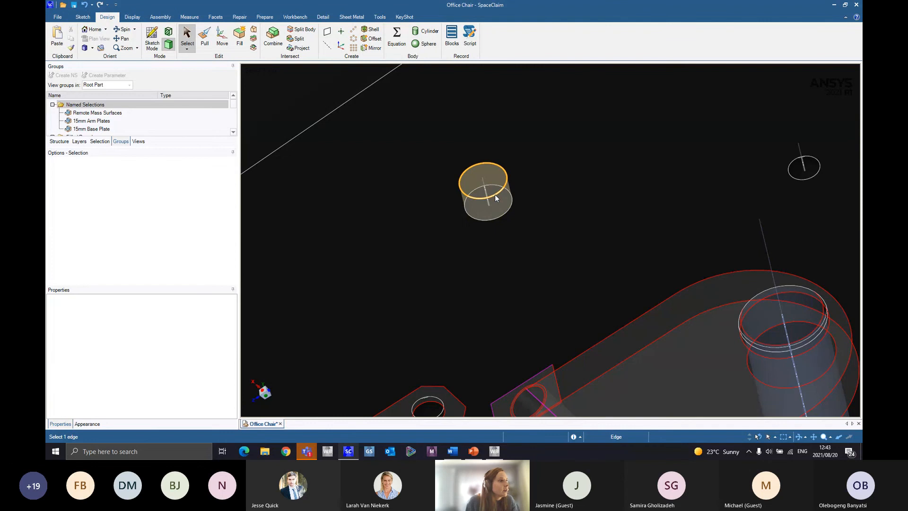
scroll(495, 194, "down", 5)
middle_click_drag(568, 331, 544, 303)
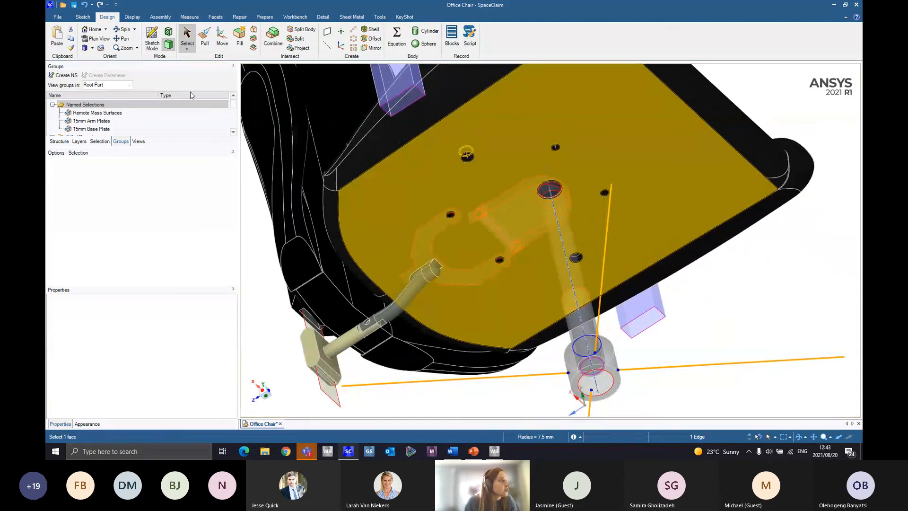
left_click(100, 140)
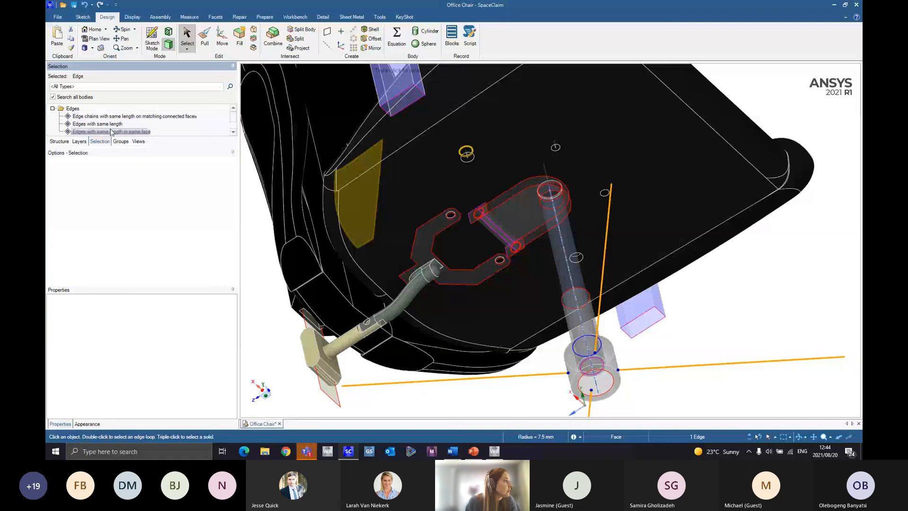
left_click(114, 132)
left_click(112, 117)
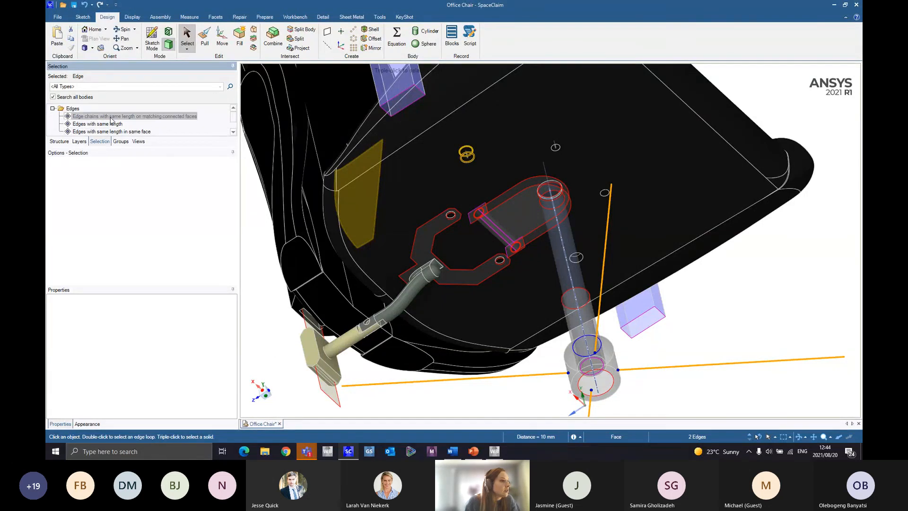
left_click(109, 125)
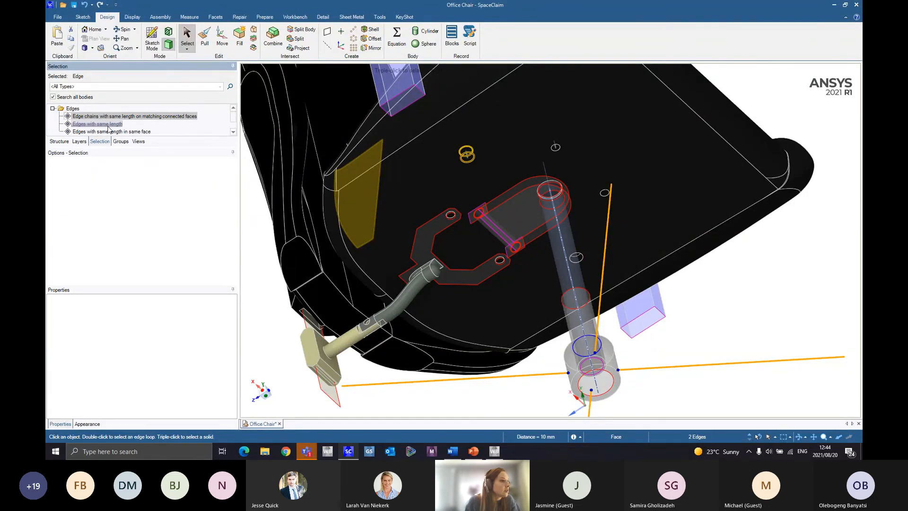
left_click(108, 125)
left_click(838, 346)
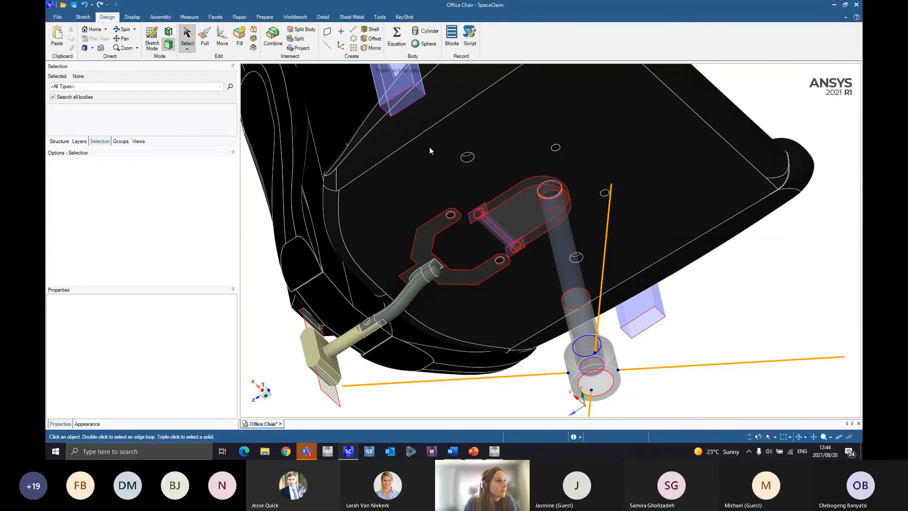
Try the coincident face and depression searches from the end face of a larger seat bolt hole, and clear the selection
scroll(427, 142, "up", 4)
middle_click_drag(498, 166, 481, 187)
left_click(481, 190)
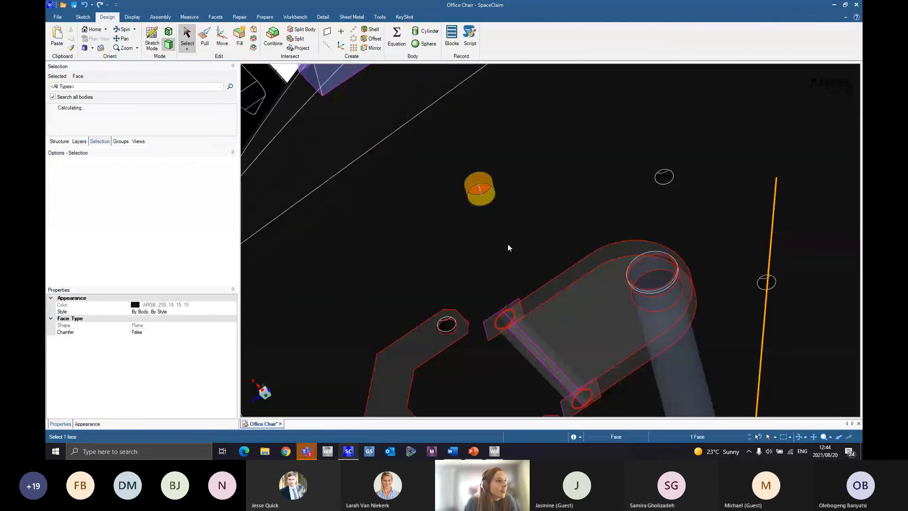
scroll(507, 244, "down", 4)
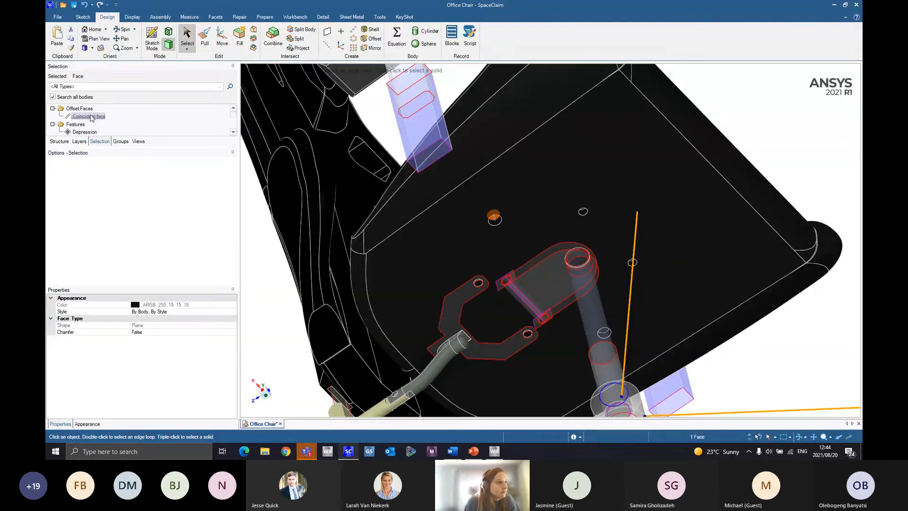
left_click(92, 118)
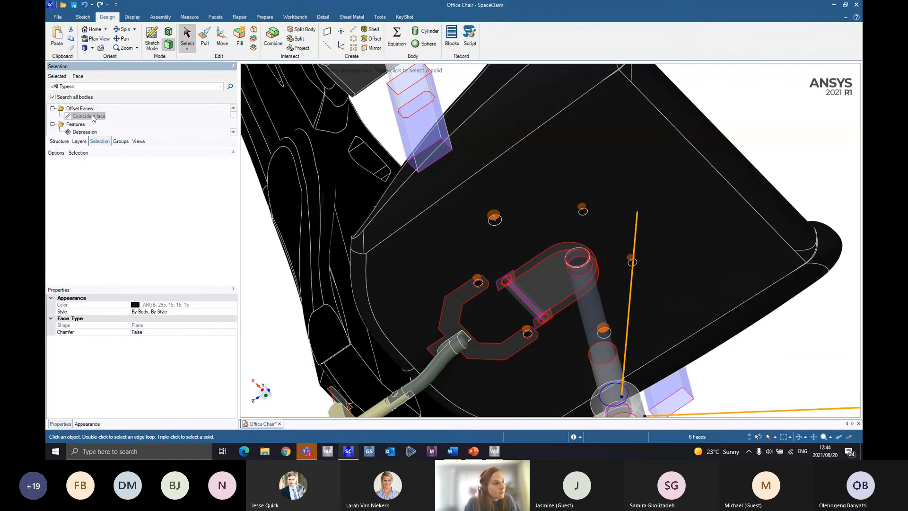
middle_click_drag(457, 220, 459, 208)
scroll(100, 130, "down", 2)
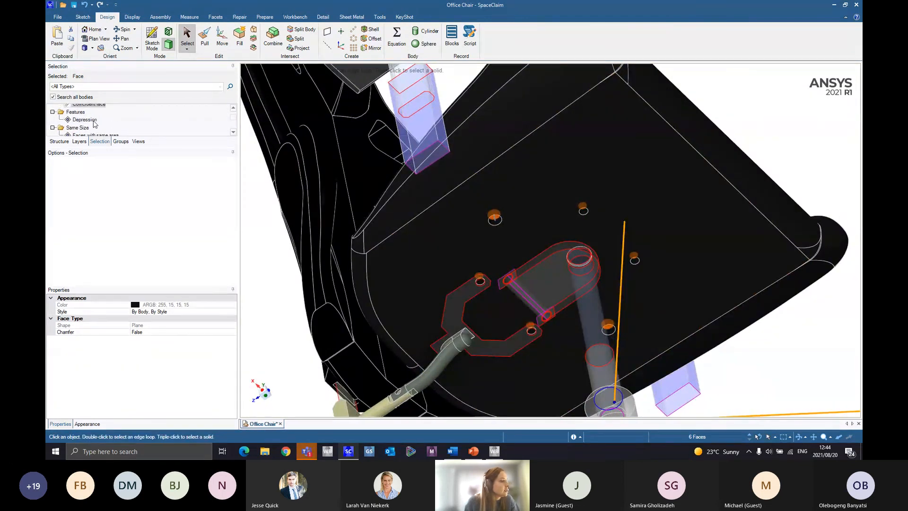
left_click(88, 120)
mouse_move(504, 241)
middle_mouse_down()
mouse_move(498, 222)
mouse_move(506, 238)
middle_mouse_up()
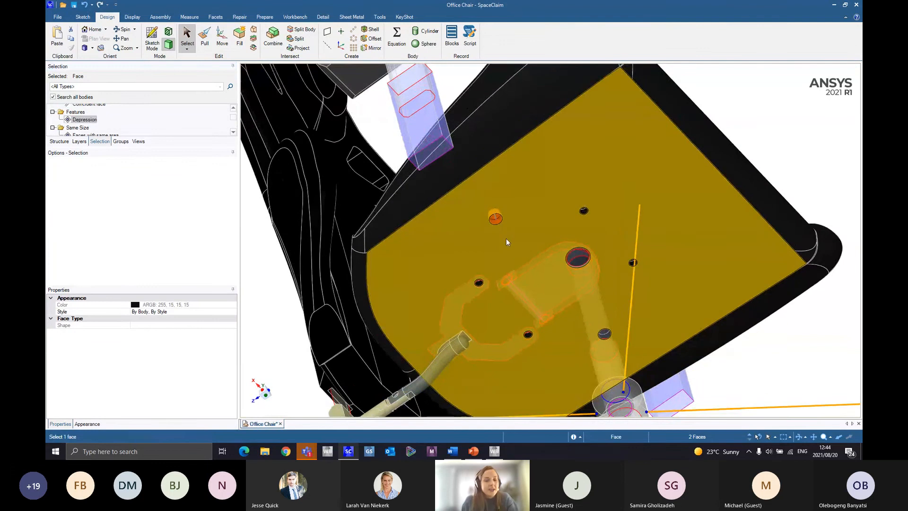
key("Escape")
Try to find matching geometry from the end faces of the two larger seat bolt holes, and clear the selection
scroll(516, 226, "up", 3)
left_click(495, 220)
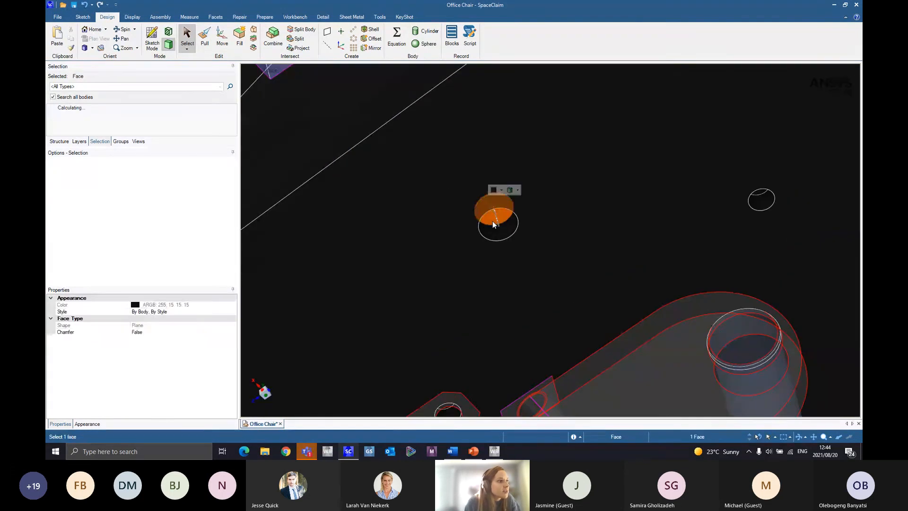
scroll(512, 251, "down", 3)
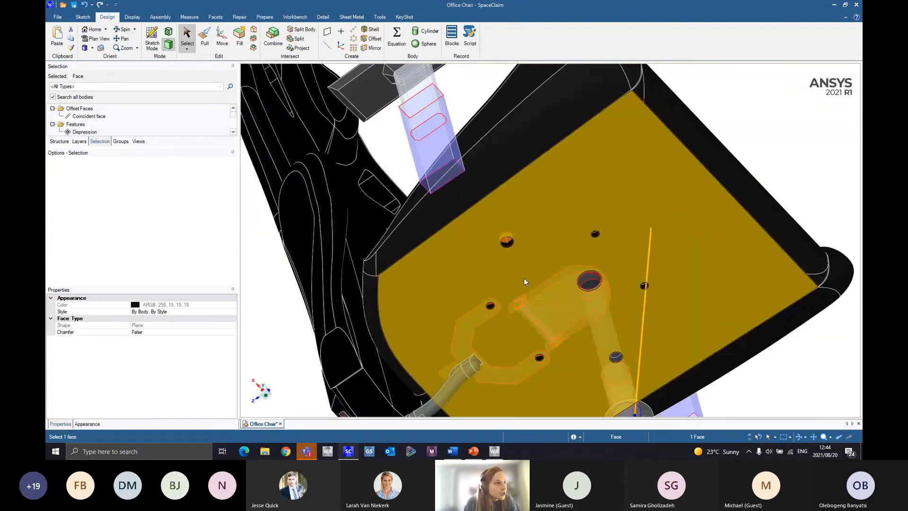
middle_click_drag(618, 355, 686, 248)
scroll(688, 246, "up", 4)
left_click(689, 245, "ctrl")
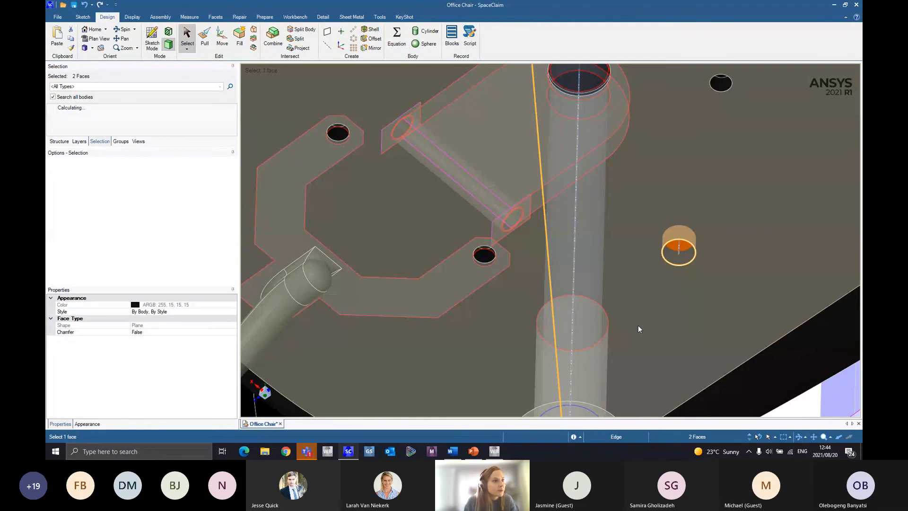
scroll(662, 254, "down", 1)
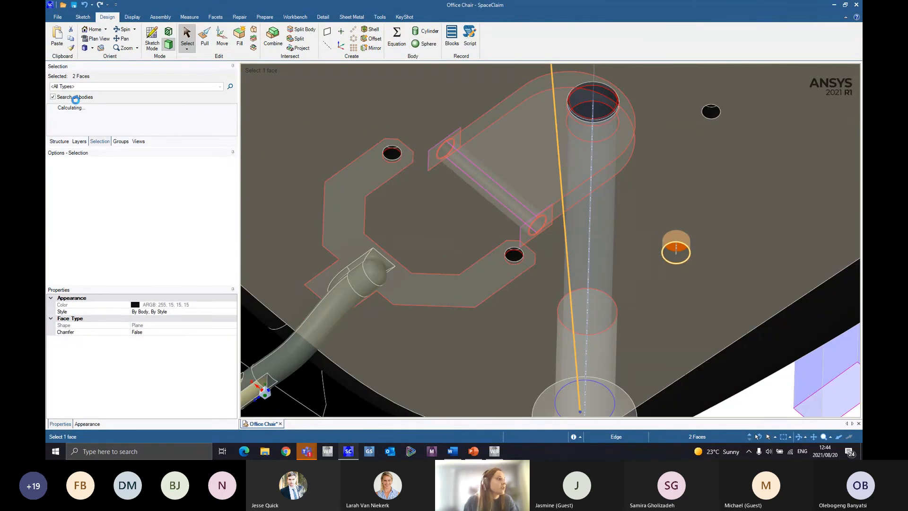
scroll(637, 267, "down", 2)
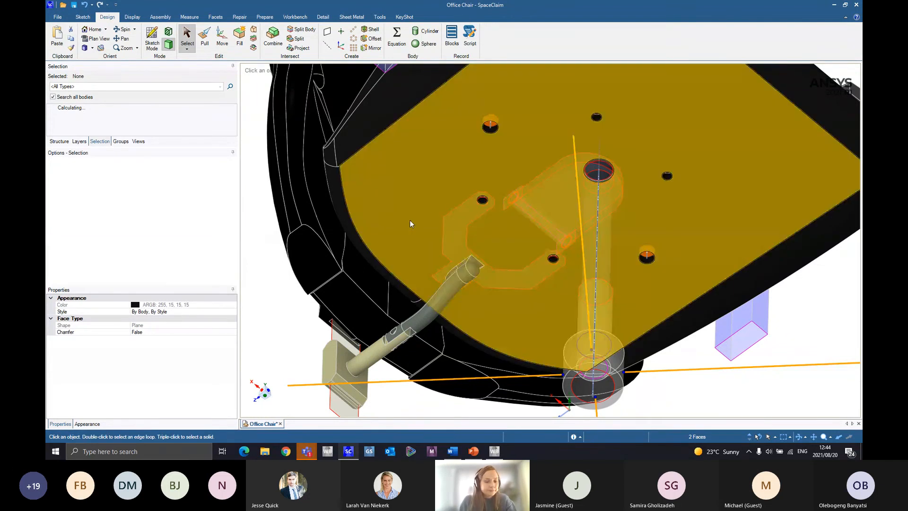
key("Escape")
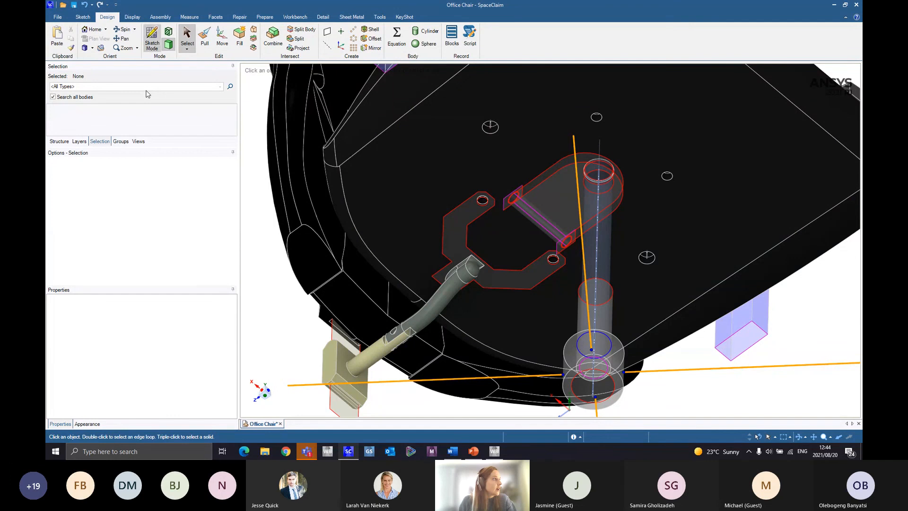
Create a named selection from the inner circular edges of the two larger bolt holes in the seat's underside
scroll(497, 131, "up", 5)
left_click(465, 120)
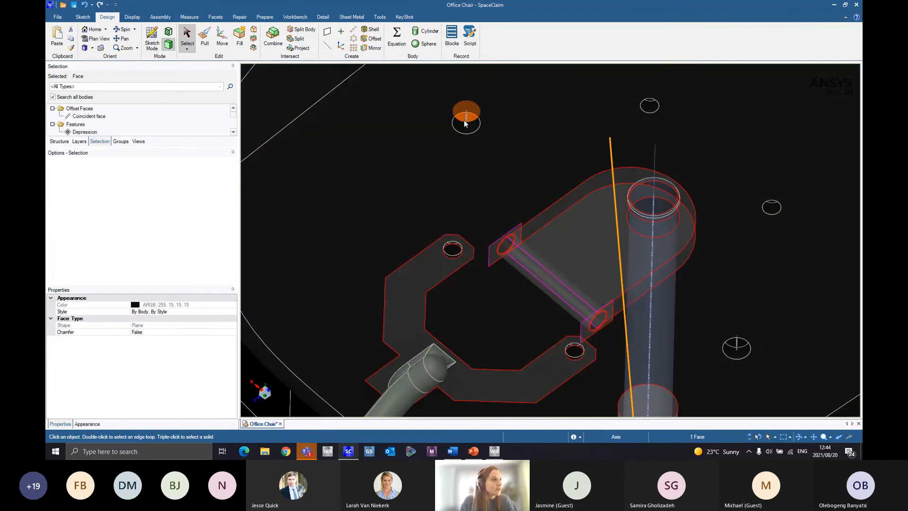
left_click(470, 113)
left_click(739, 352, "ctrl")
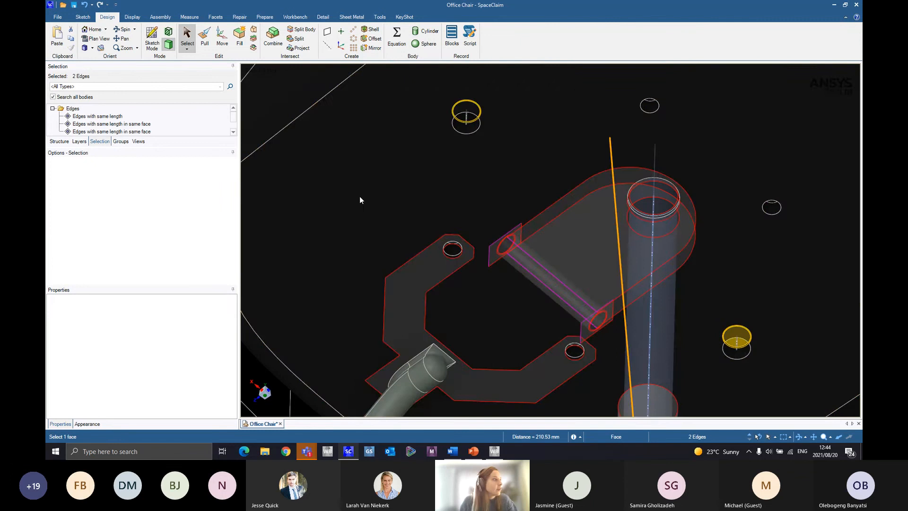
left_click(121, 141)
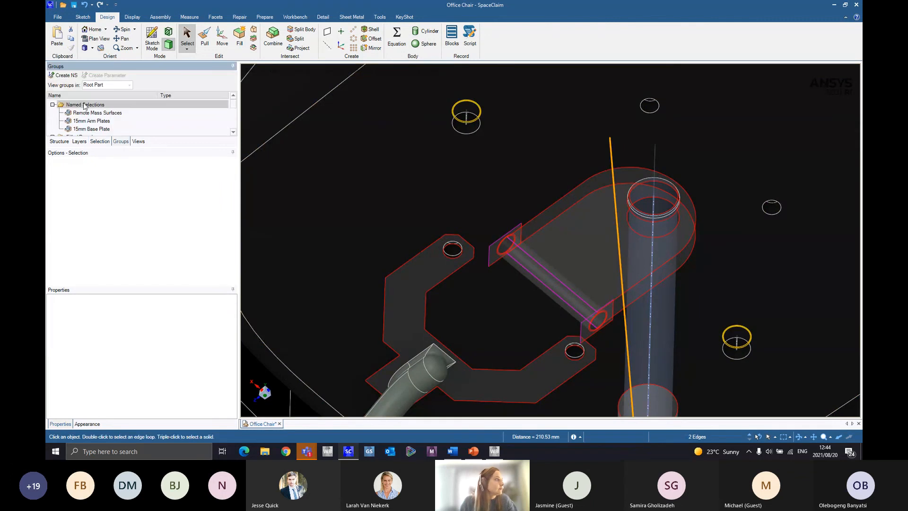
left_click(64, 75)
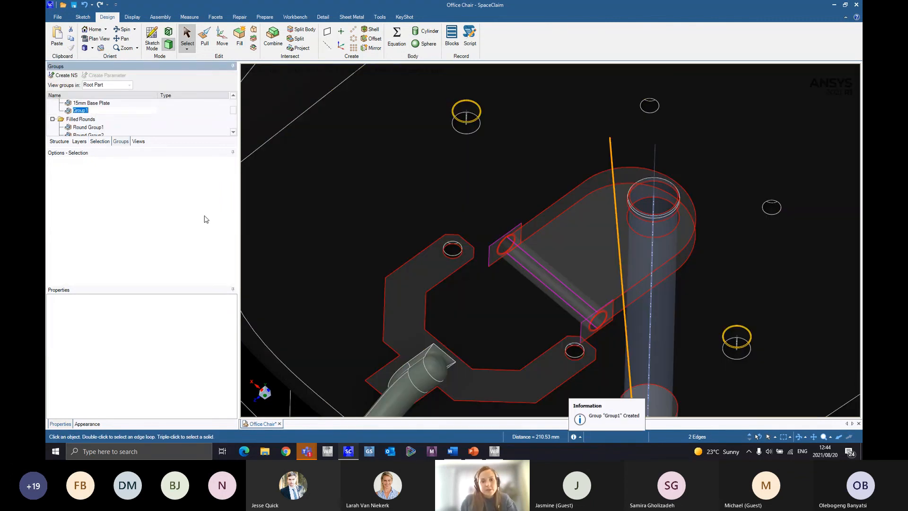
Try to rename the new named selection as 15mm Base Plate
type("1")
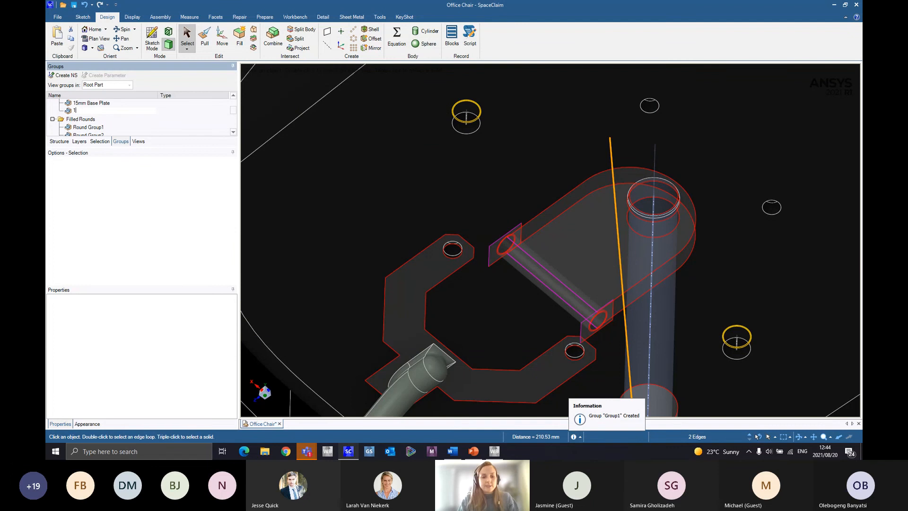
type("5mm Bass")
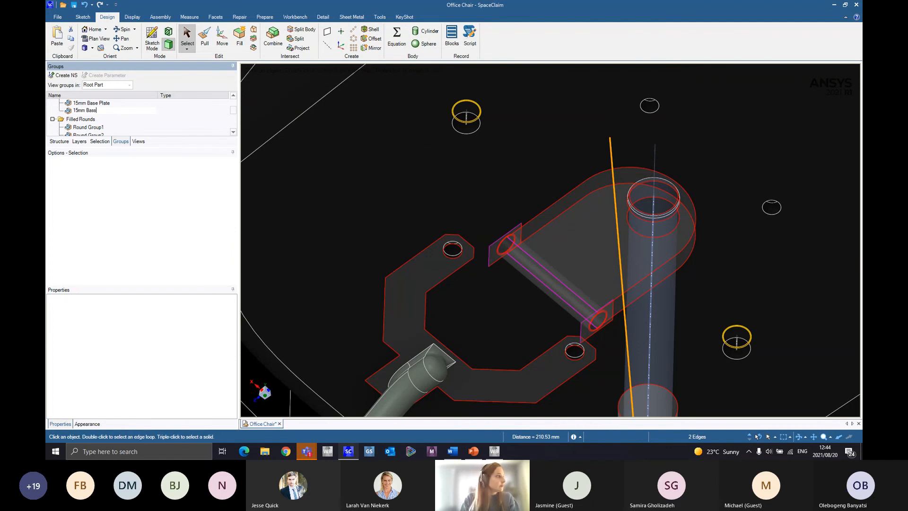
key("BackSpace")
type("e P")
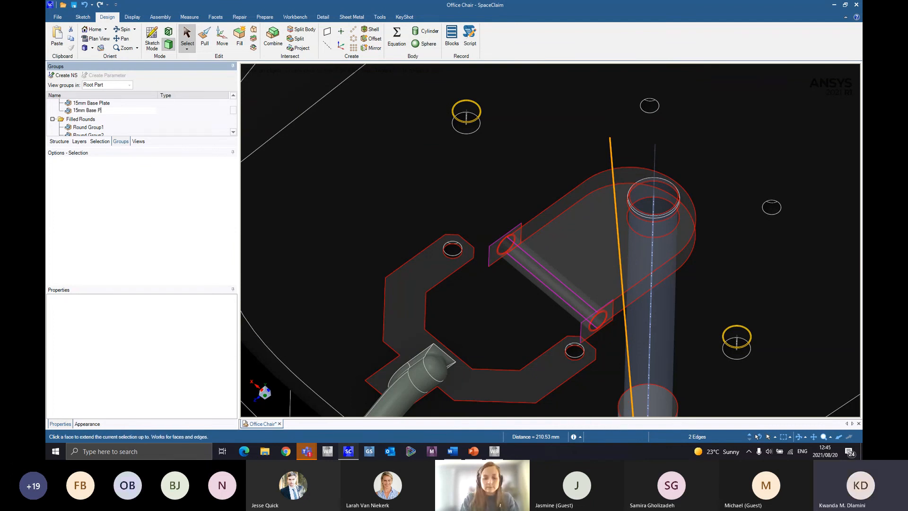
type("late")
key("Escape")
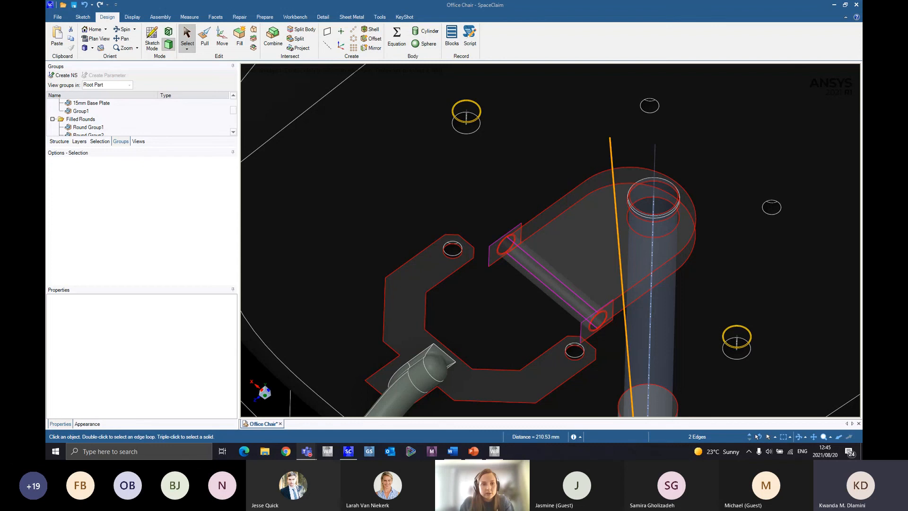
Clear the edge selection and show all hidden bodies of the office chair again
scroll(557, 202, "down", 5)
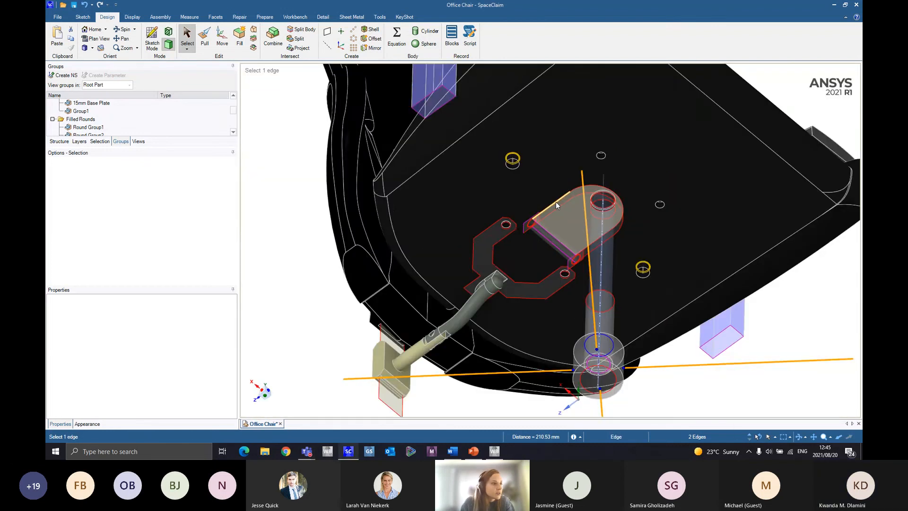
scroll(556, 201, "down", 3)
middle_click_drag(556, 201, 651, 270)
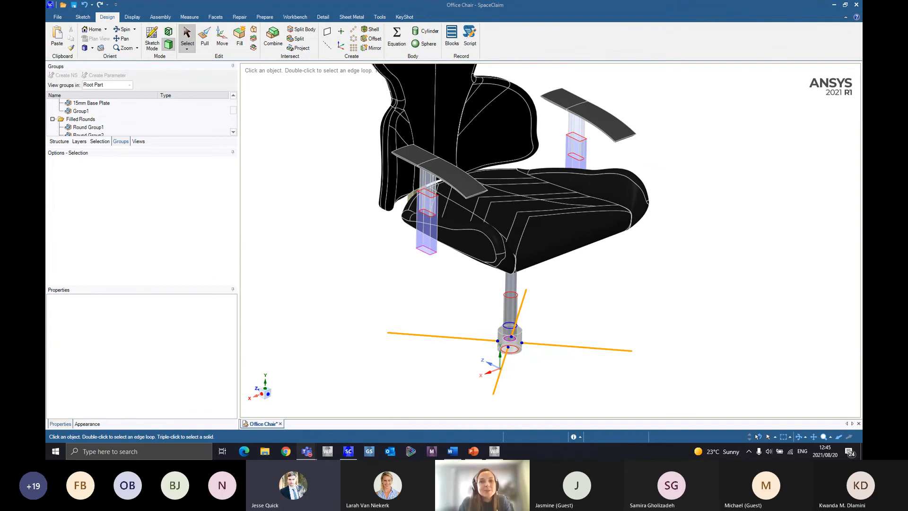
scroll(696, 254, "down", 2)
scroll(696, 255, "down", 1)
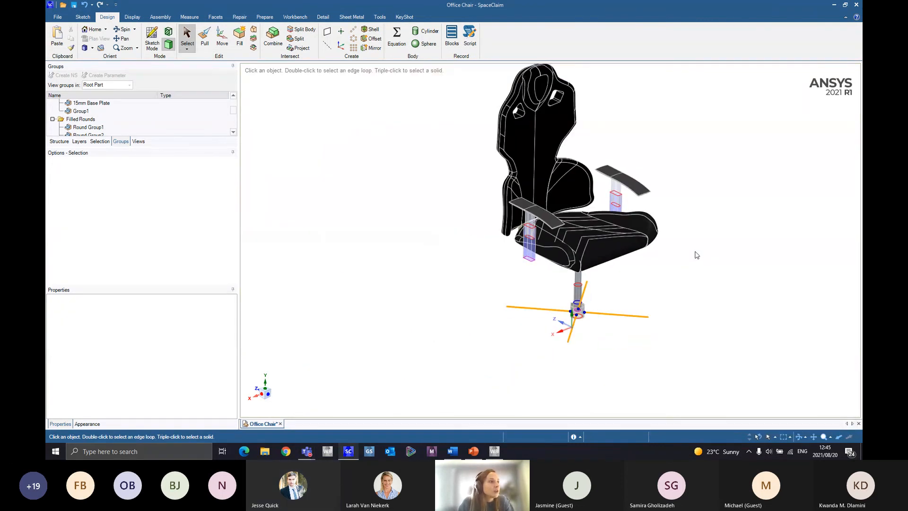
middle_click_drag(673, 236, 478, 169)
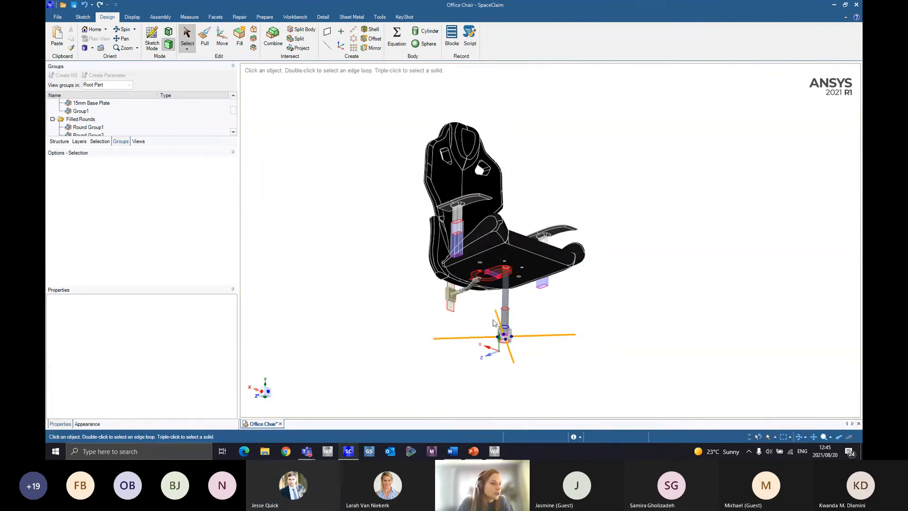
scroll(493, 319, "up", 3)
scroll(506, 241, "up", 3)
mouse_move(509, 213)
middle_mouse_down()
mouse_move(507, 174)
mouse_move(507, 197)
middle_mouse_up()
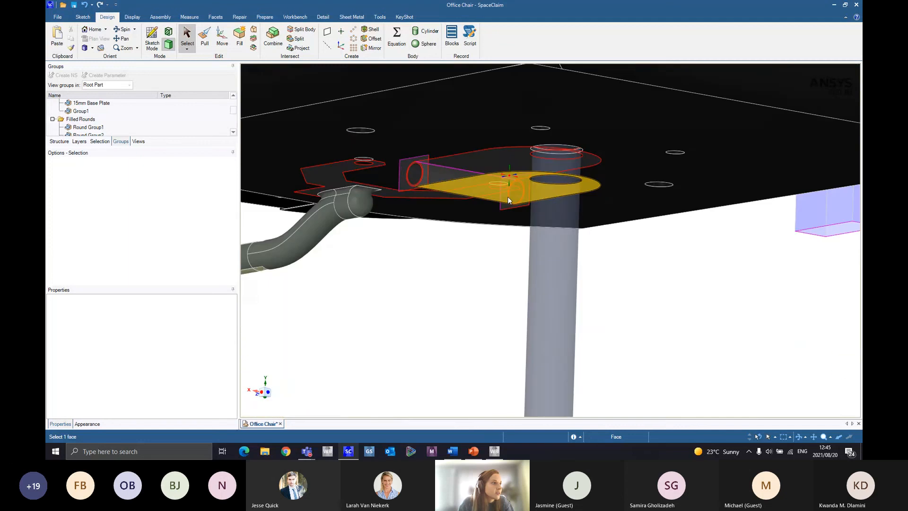
scroll(485, 240, "down", 2)
right_click(347, 339)
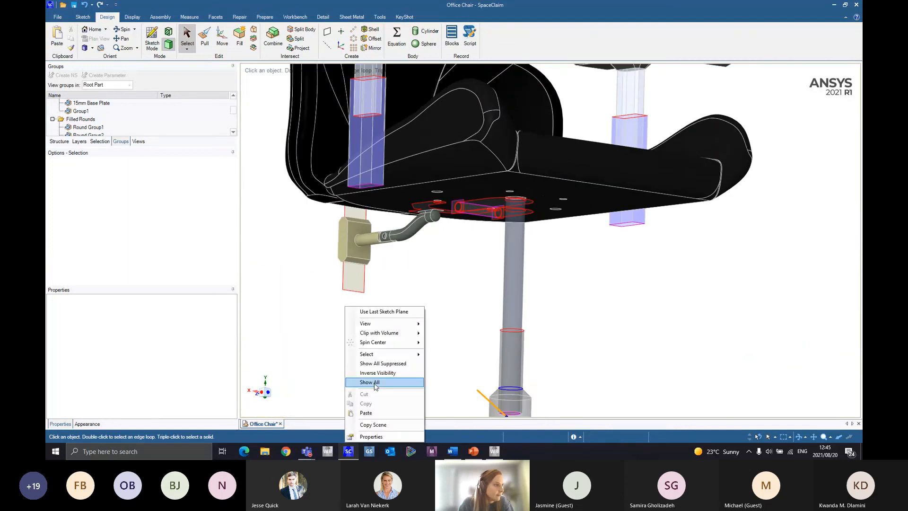
left_click(376, 385)
middle_click_drag(436, 264, 455, 156)
right_click(294, 305)
left_click(333, 365)
Examine the bolt holes joining the armrest plates and base plate under the seat, including the hole edge in one armrest plate
scroll(468, 126, "up", 2)
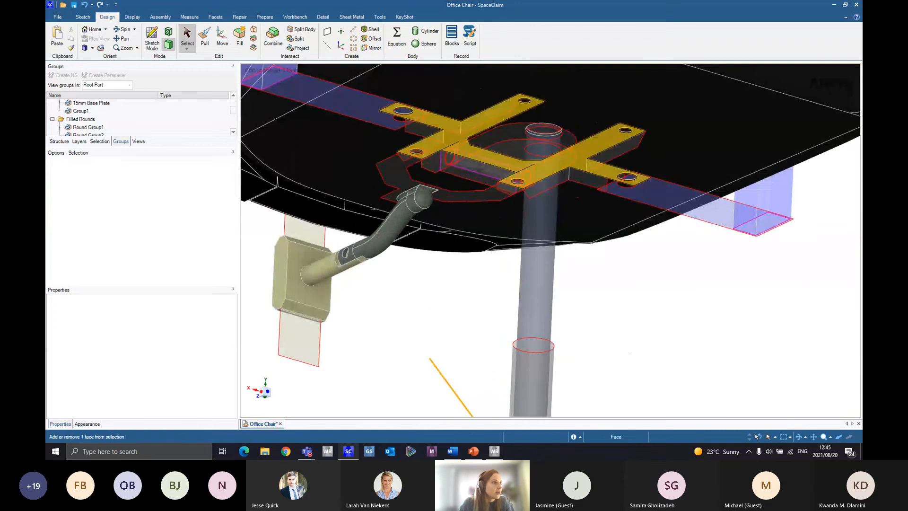
middle_click_drag(469, 126, 511, 229, "ctrl")
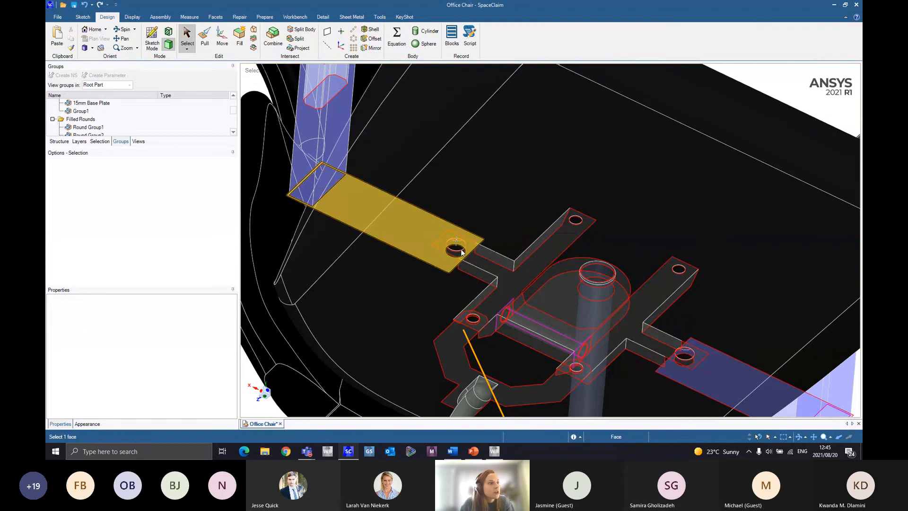
scroll(461, 252, "down", 4)
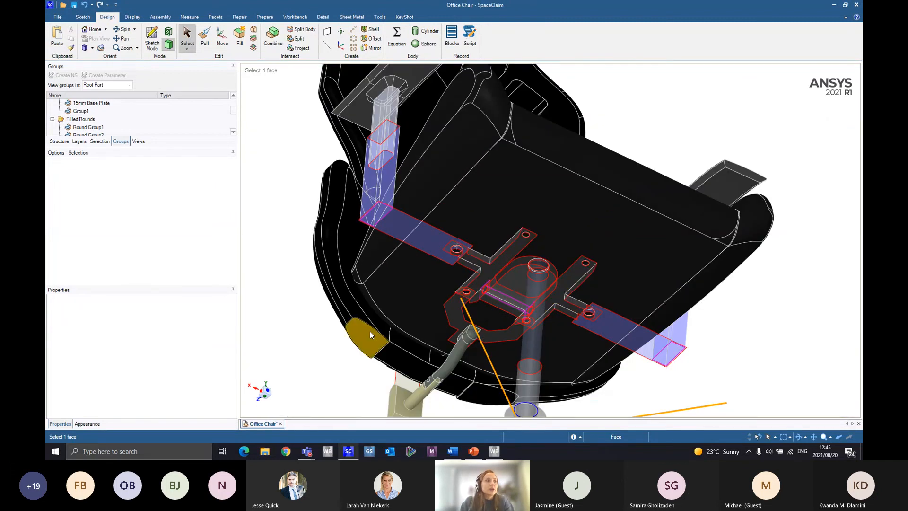
scroll(370, 331, "up", 2)
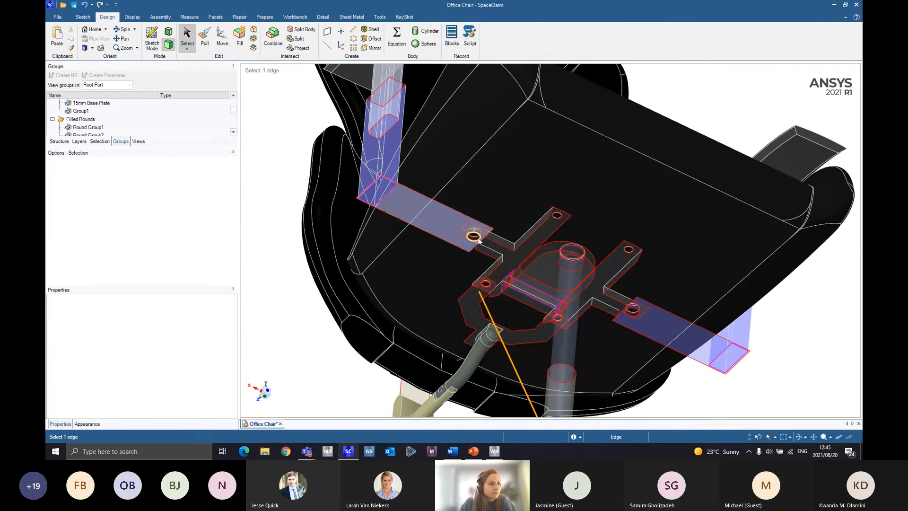
left_click(478, 238)
scroll(615, 333, "down", 3)
middle_click_drag(615, 333, 538, 309, "shift")
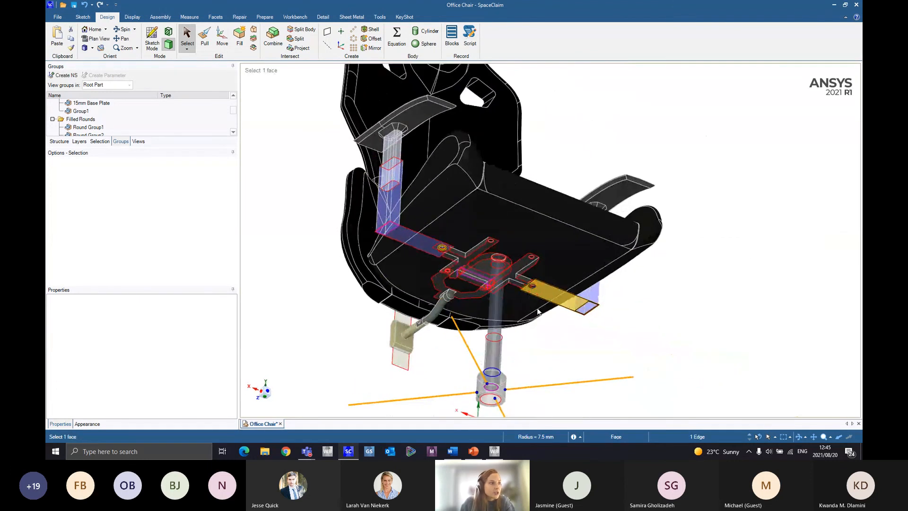
left_click(581, 346)
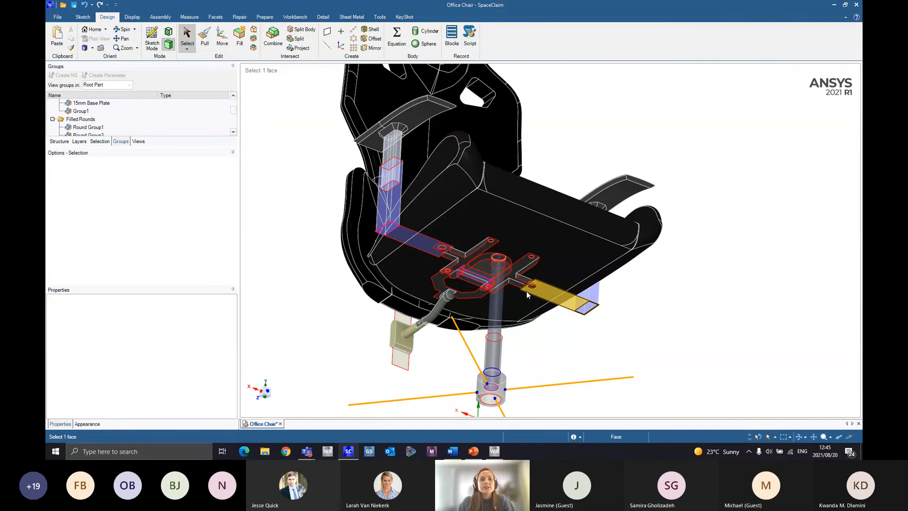
middle_click_drag(527, 291, 490, 329)
middle_click_drag(587, 345, 426, 331, "shift")
middle_click_drag(389, 301, 511, 247)
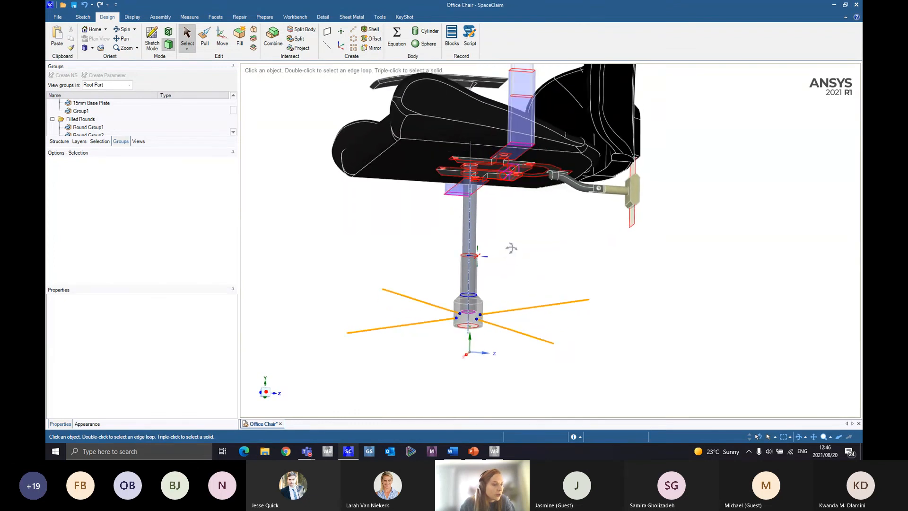
Check the Share Topology property of the Midsurface - Rectangular Tube Right component, and clear the selection
left_click(59, 141)
scroll(90, 99, "up", 10)
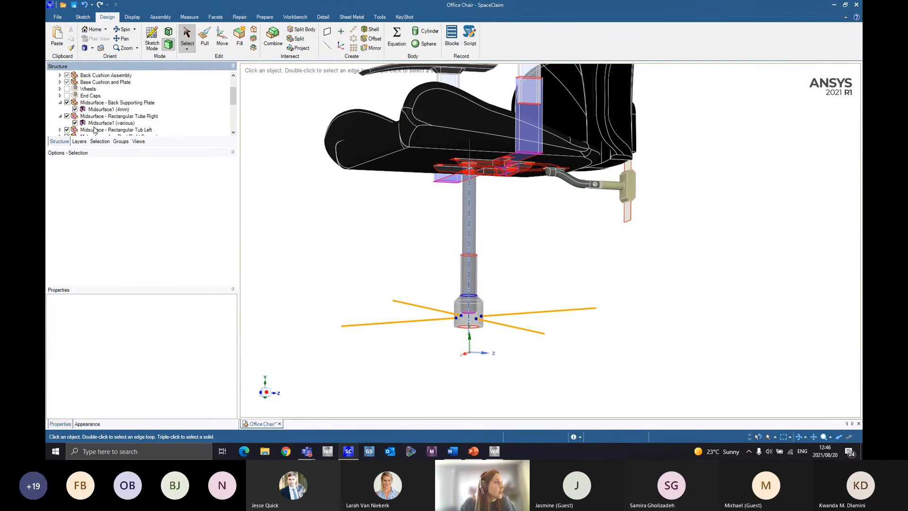
scroll(88, 109, "down", 1)
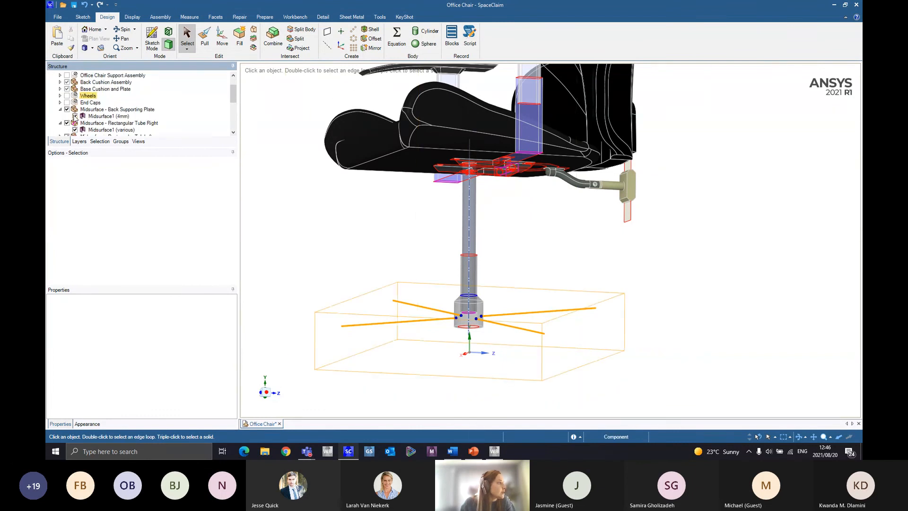
left_click(60, 109)
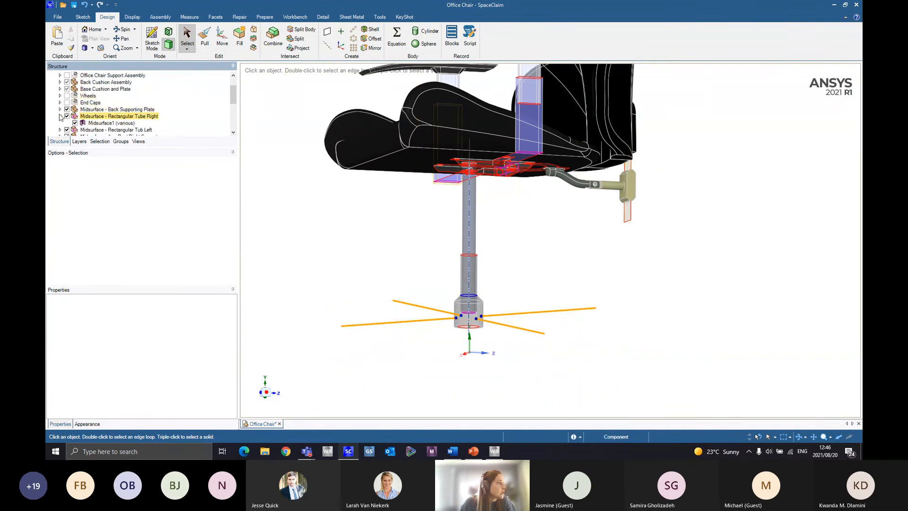
left_click(60, 116)
scroll(60, 132, "down", 1)
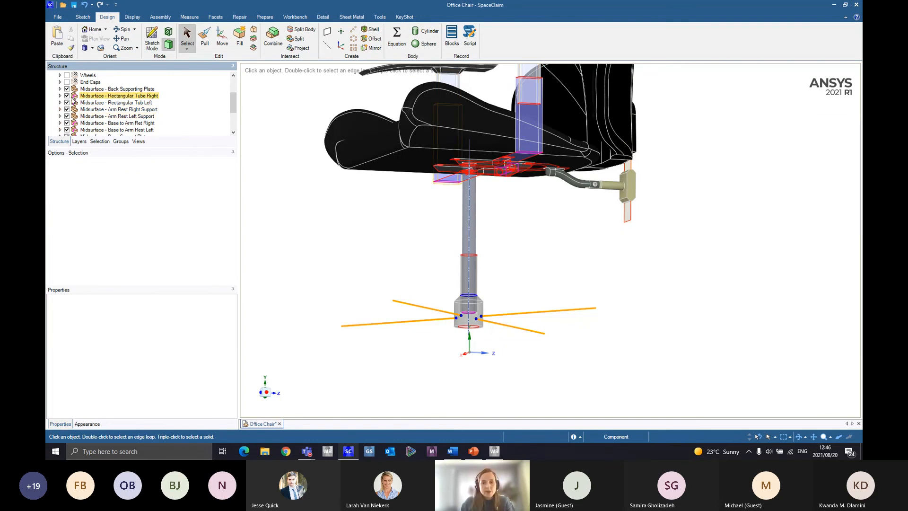
left_click(60, 96)
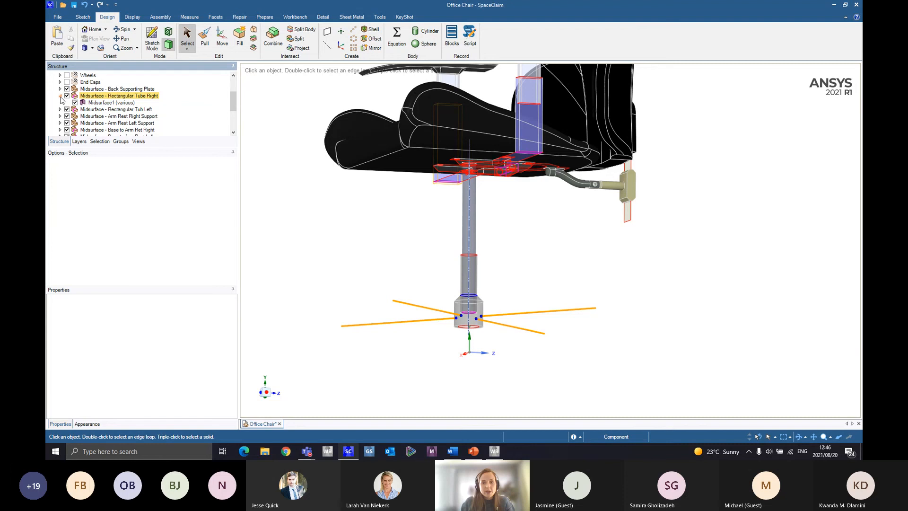
left_click(94, 97)
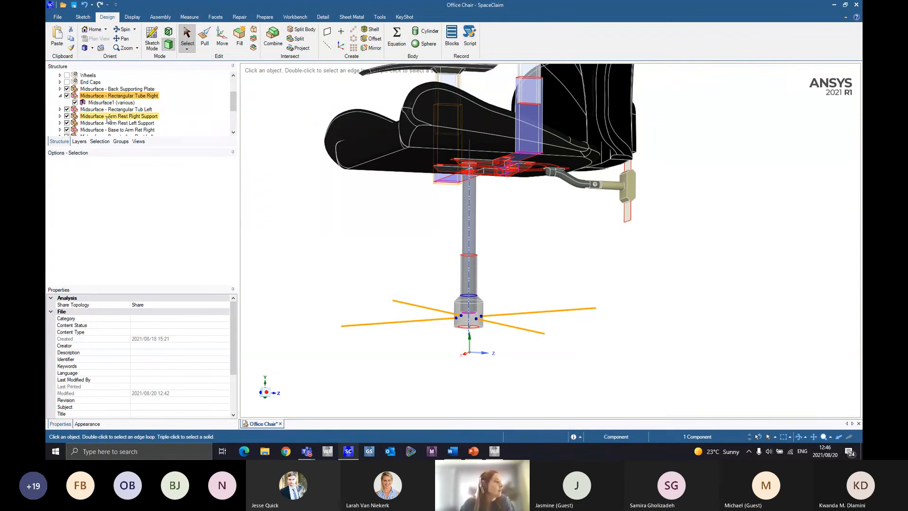
left_click(251, 146)
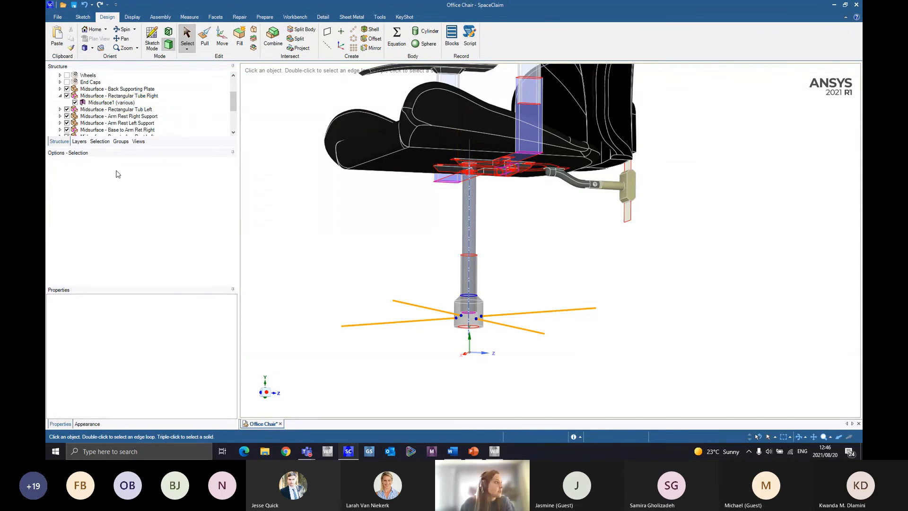
Review the Share Topology options of the Midsurface - Rectangular Tub Left and Arm Rest Left components
left_click(104, 110)
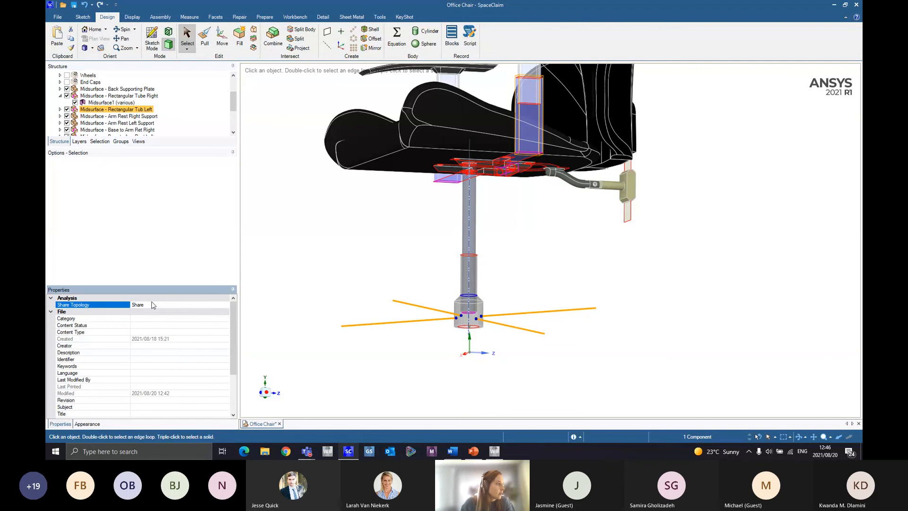
left_click(157, 303)
scroll(106, 103, "up", 2)
left_click(89, 89)
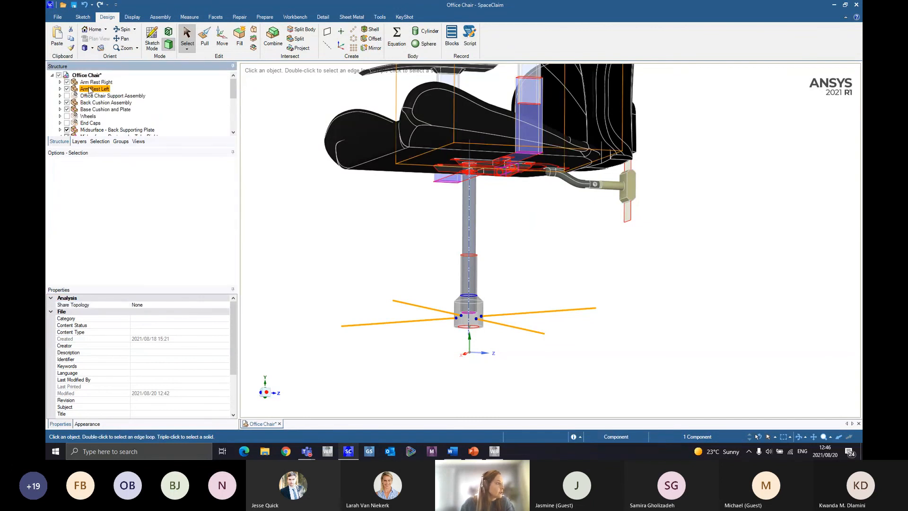
left_click(163, 305)
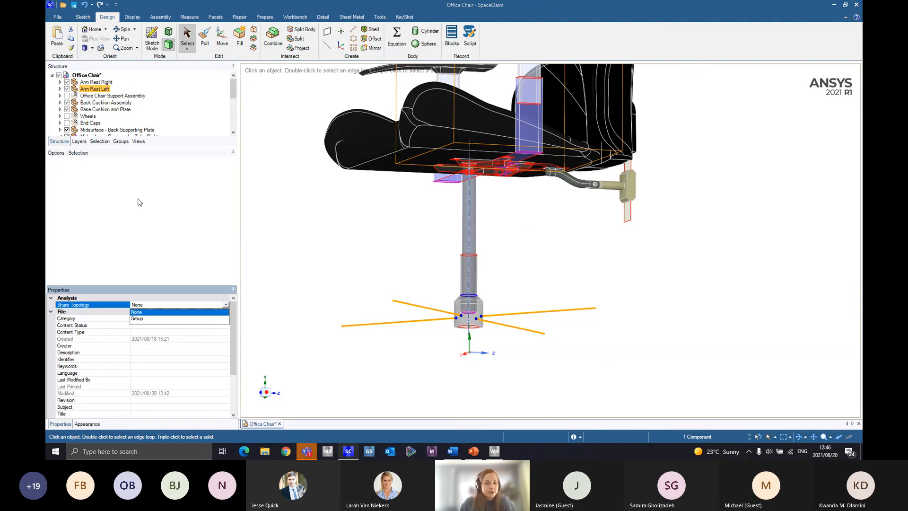
Clear the component selection and save the office chair model with the whole chair in view
scroll(629, 293, "down", 4)
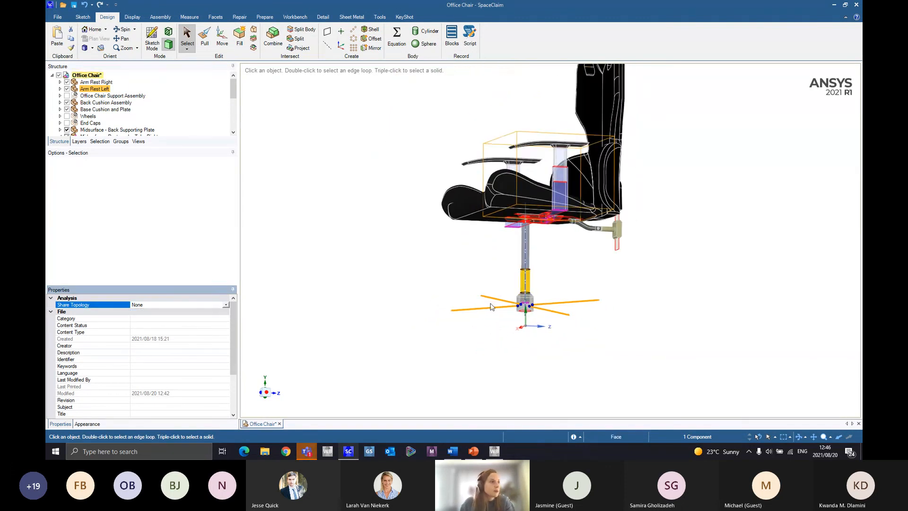
middle_click_drag(512, 283, 490, 330, "shift")
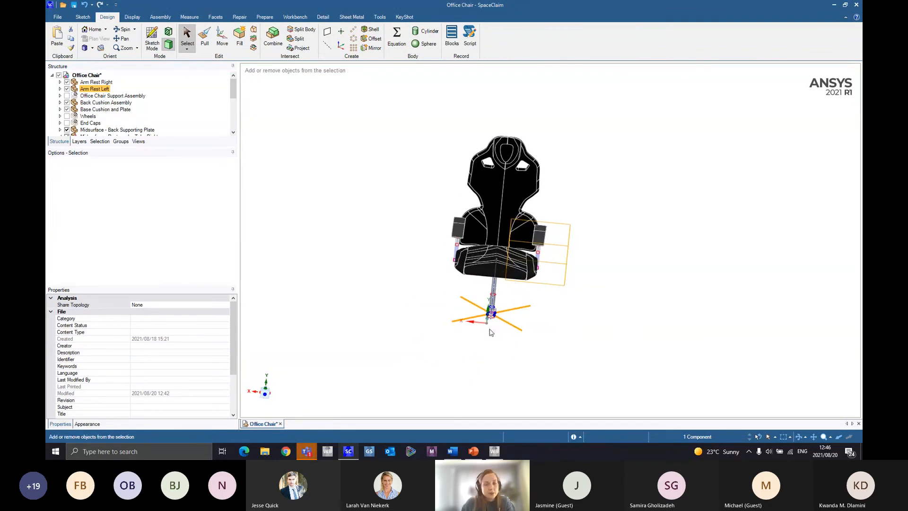
left_click(616, 289)
middle_click_drag(616, 289, 572, 308)
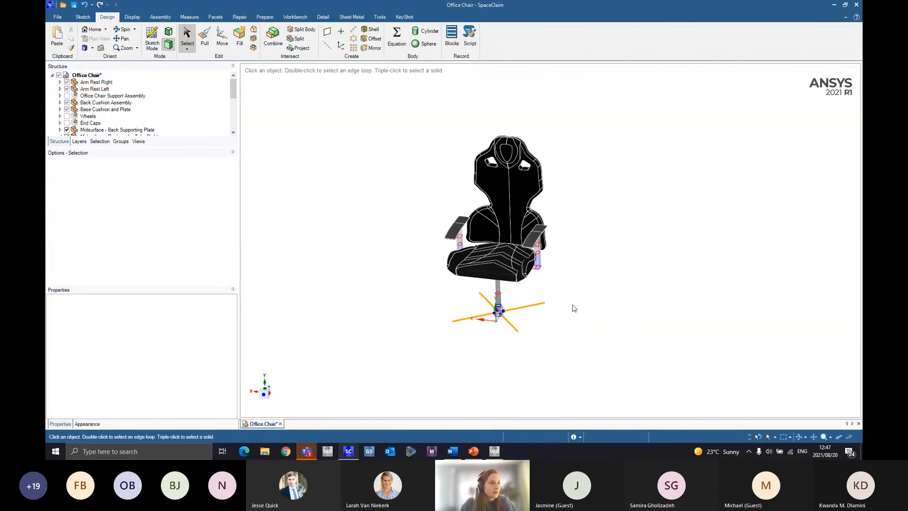
left_click(74, 7)
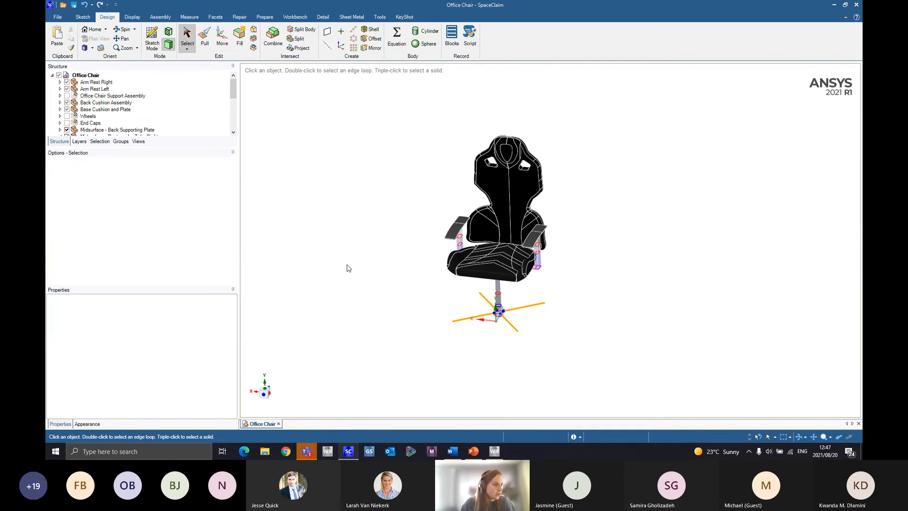
Switch to the Workbench window and add a Static Structural analysis system to the empty project schematic
middle_click_drag(560, 310, 501, 318)
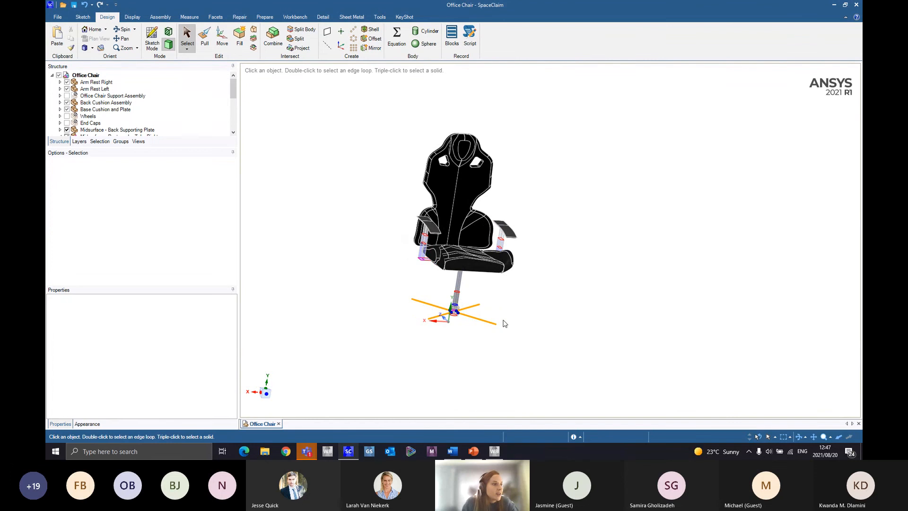
middle_click_drag(505, 323, 466, 355)
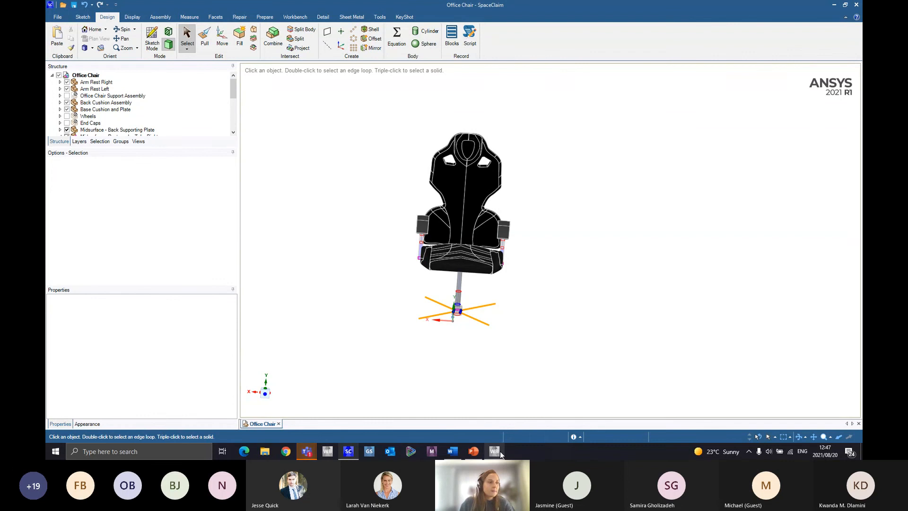
mouse_move(497, 452)
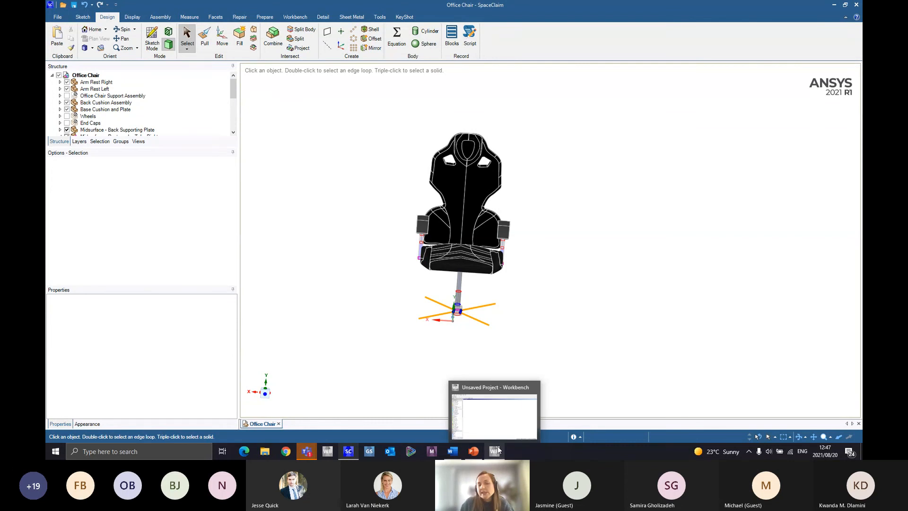
left_click(494, 415)
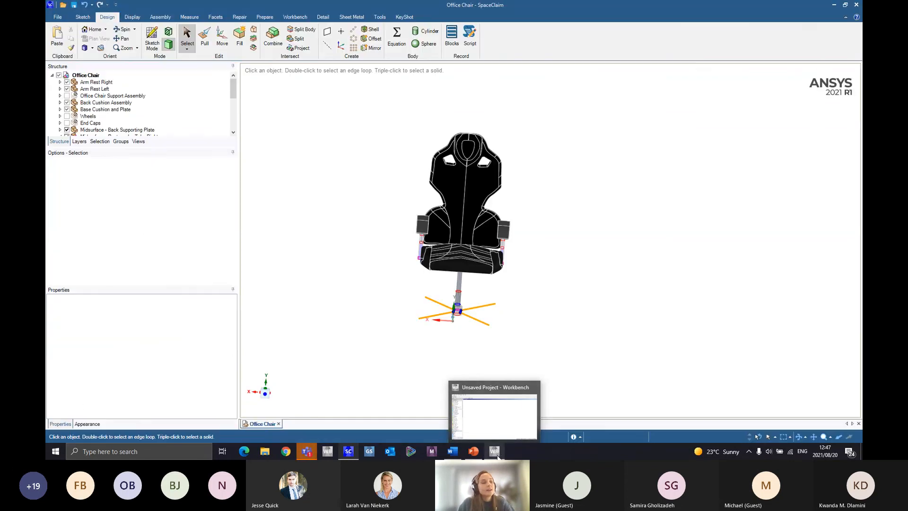
left_click(494, 452)
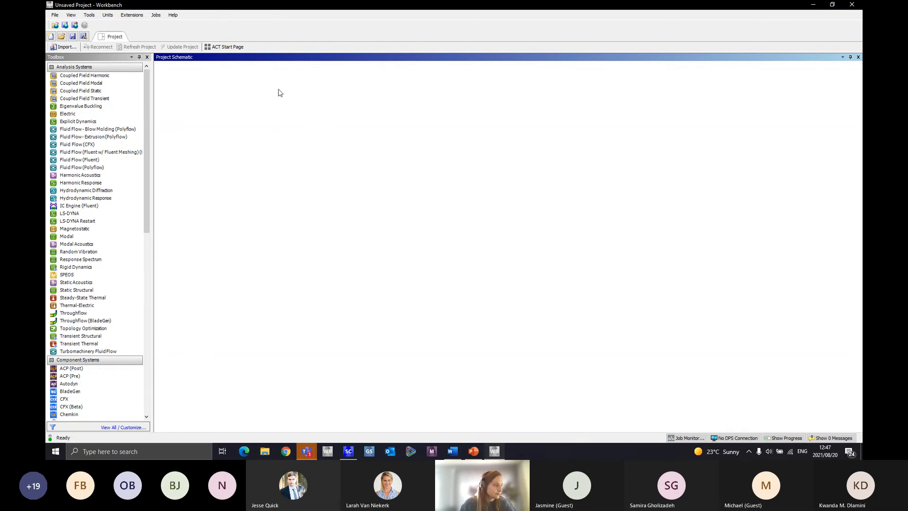
left_click_drag(78, 290, 219, 112)
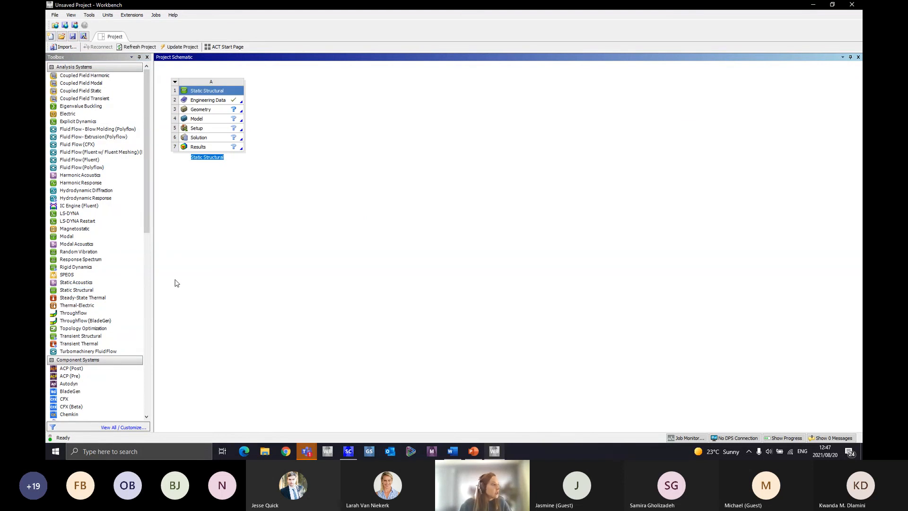
Import Office Chair.scdoc from the Desktop as the geometry of the Static Structural system
left_click(208, 110)
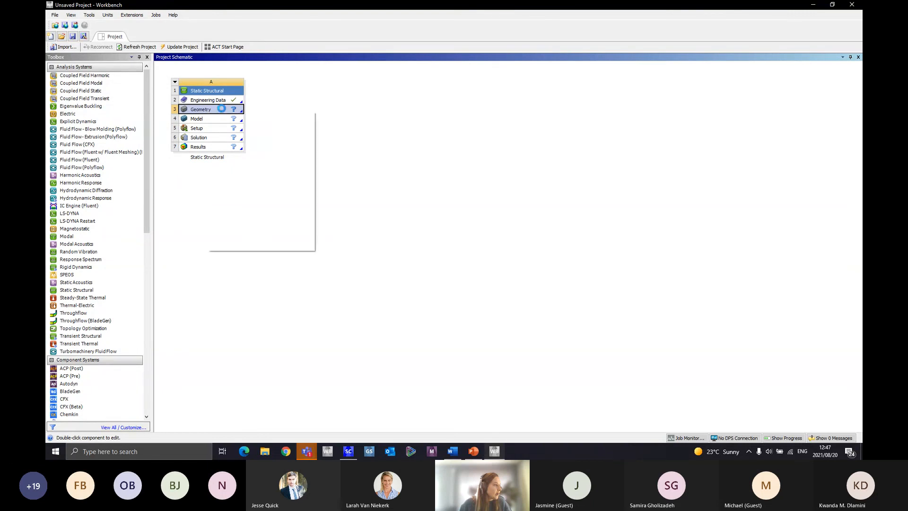
right_click(208, 112)
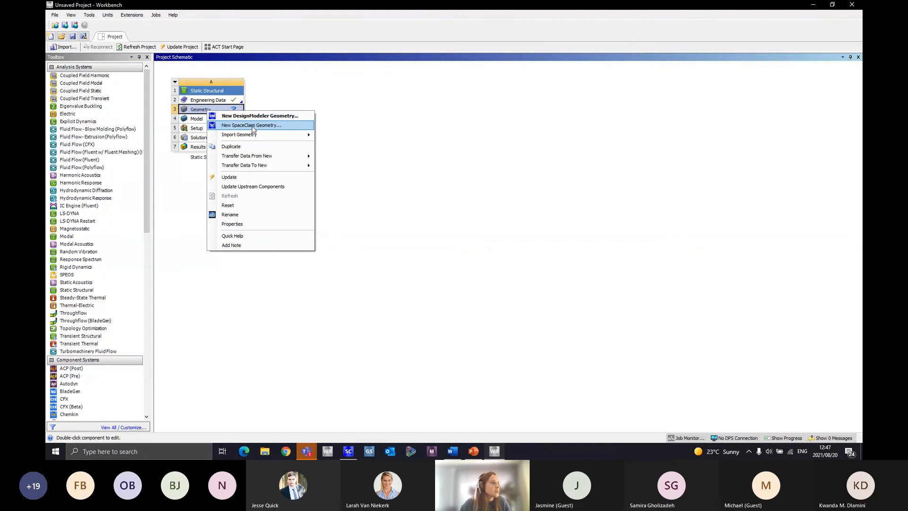
mouse_move(260, 134)
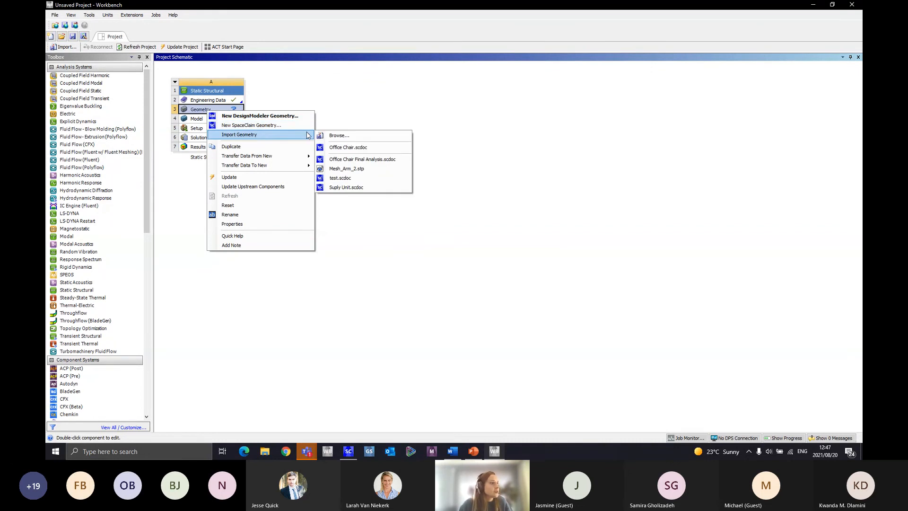
left_click(339, 135)
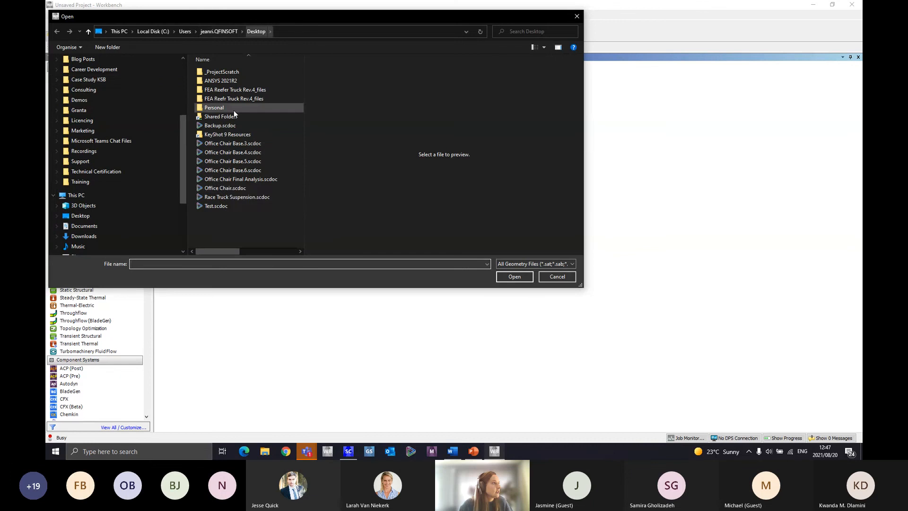
left_click(228, 188)
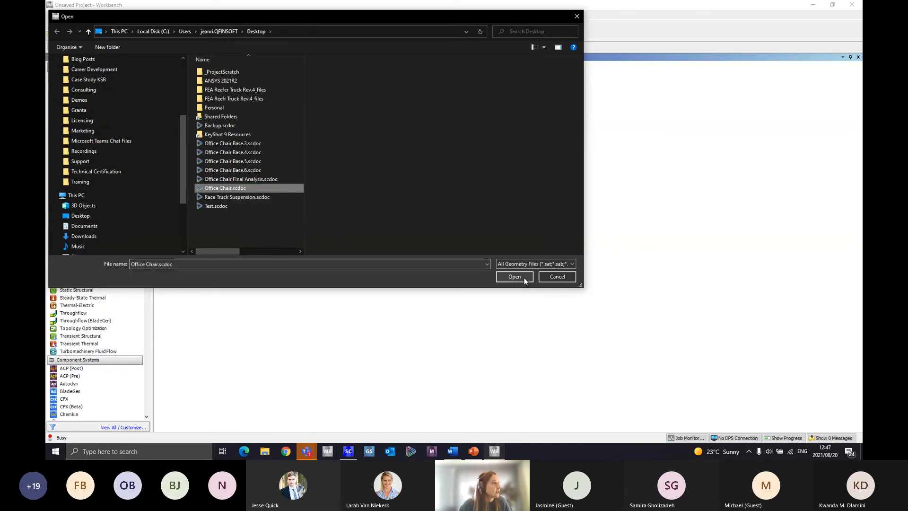
left_click(524, 280)
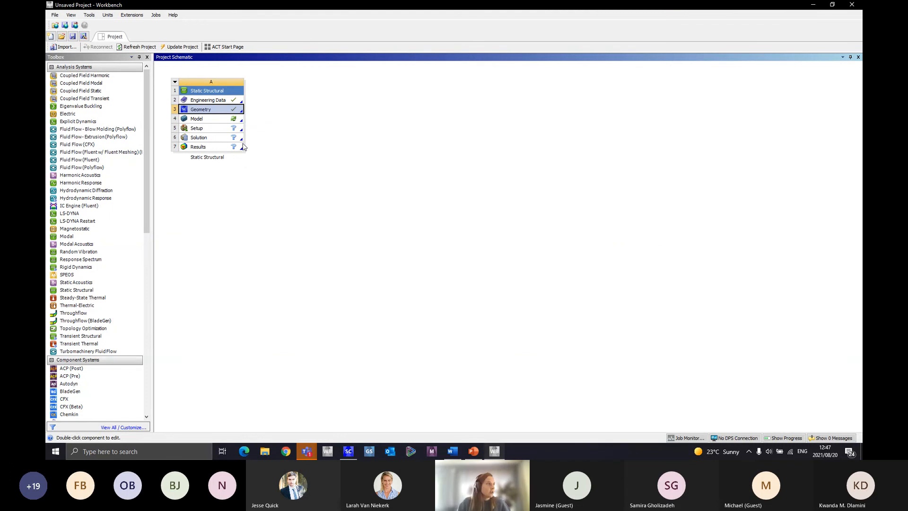
Open the Static Structural system's model in Mechanical and examine the imported office chair from the side and front
double_click(219, 119)
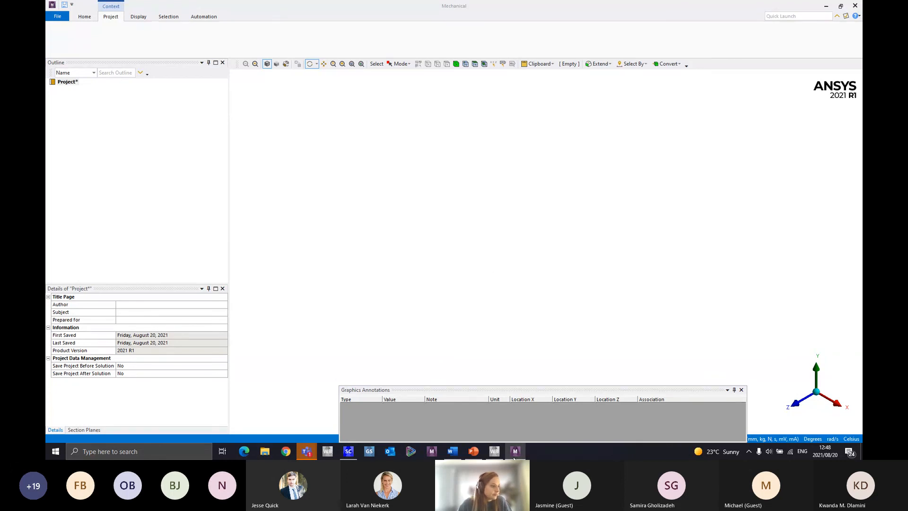
left_click(494, 452)
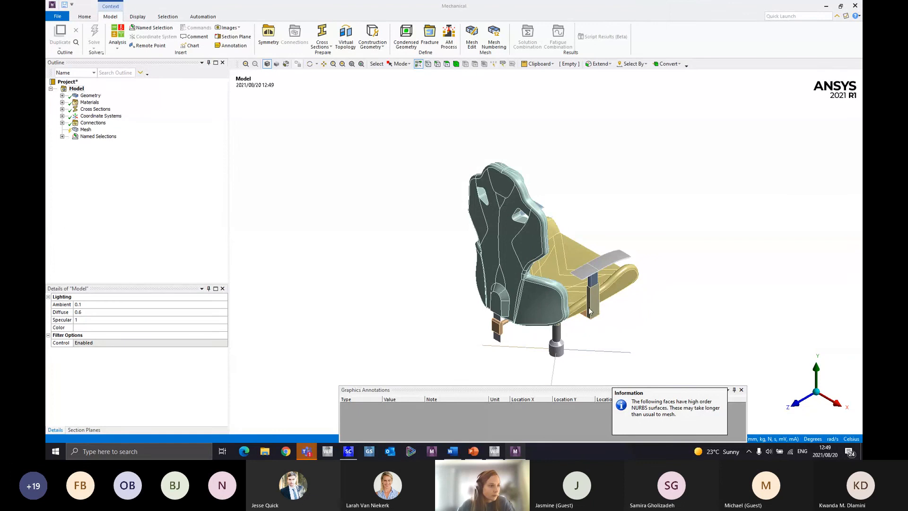
key("alt+Tab")
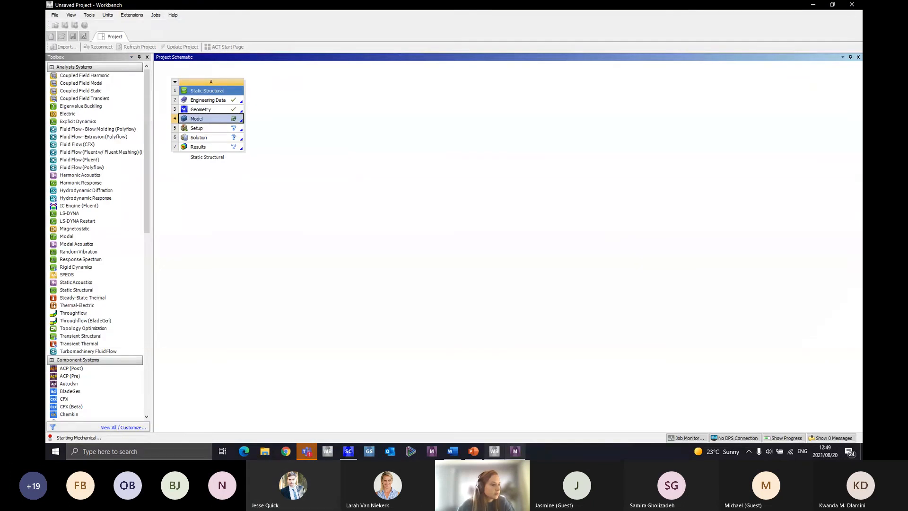
left_click(519, 454)
middle_click_drag(532, 303, 382, 256)
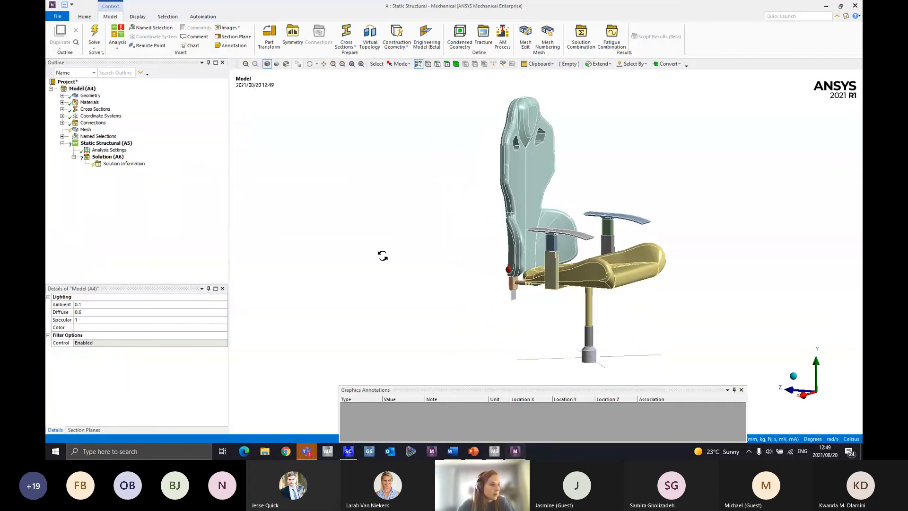
mouse_move(550, 282)
middle_mouse_down()
mouse_move(513, 287)
mouse_move(530, 266)
mouse_move(569, 265)
mouse_move(576, 274)
middle_mouse_up()
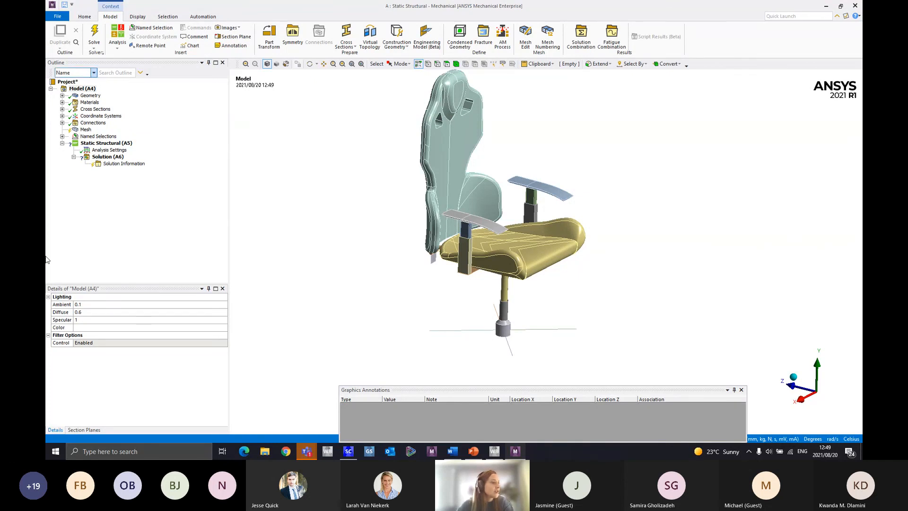
middle_click_drag(632, 304, 547, 304)
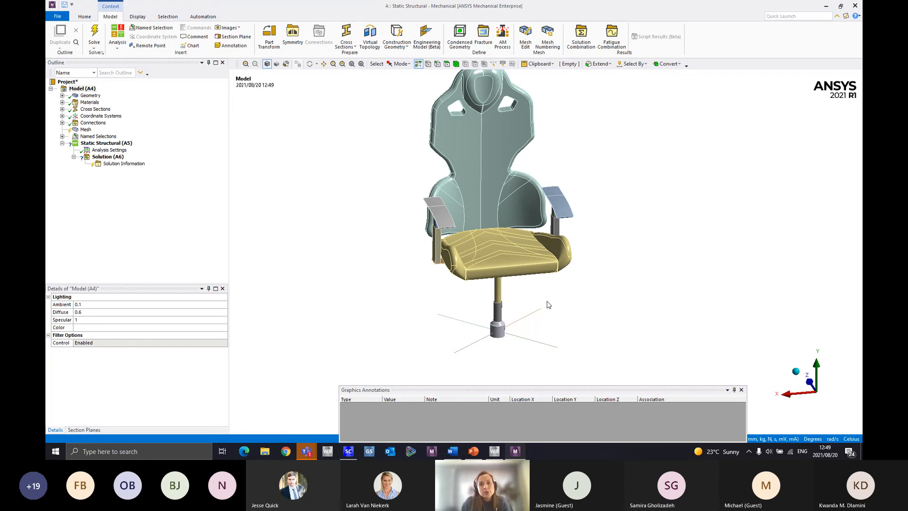
mouse_move(306, 451)
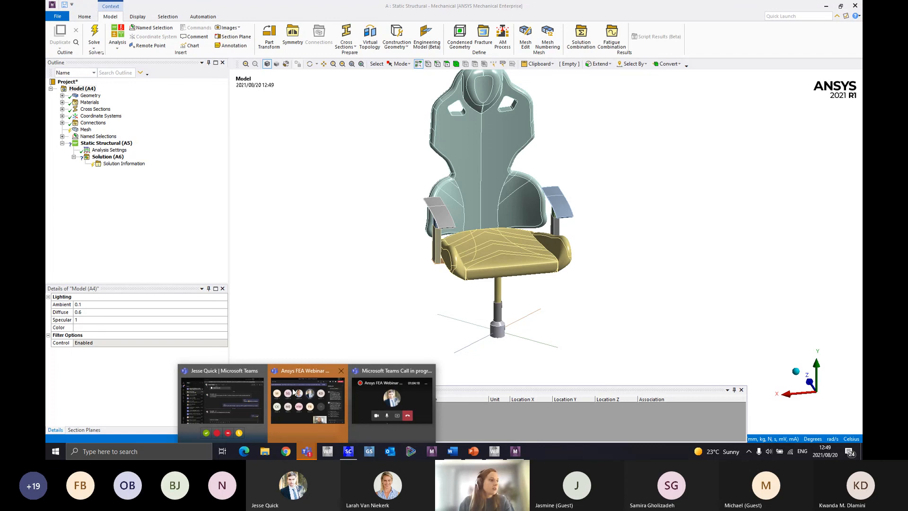